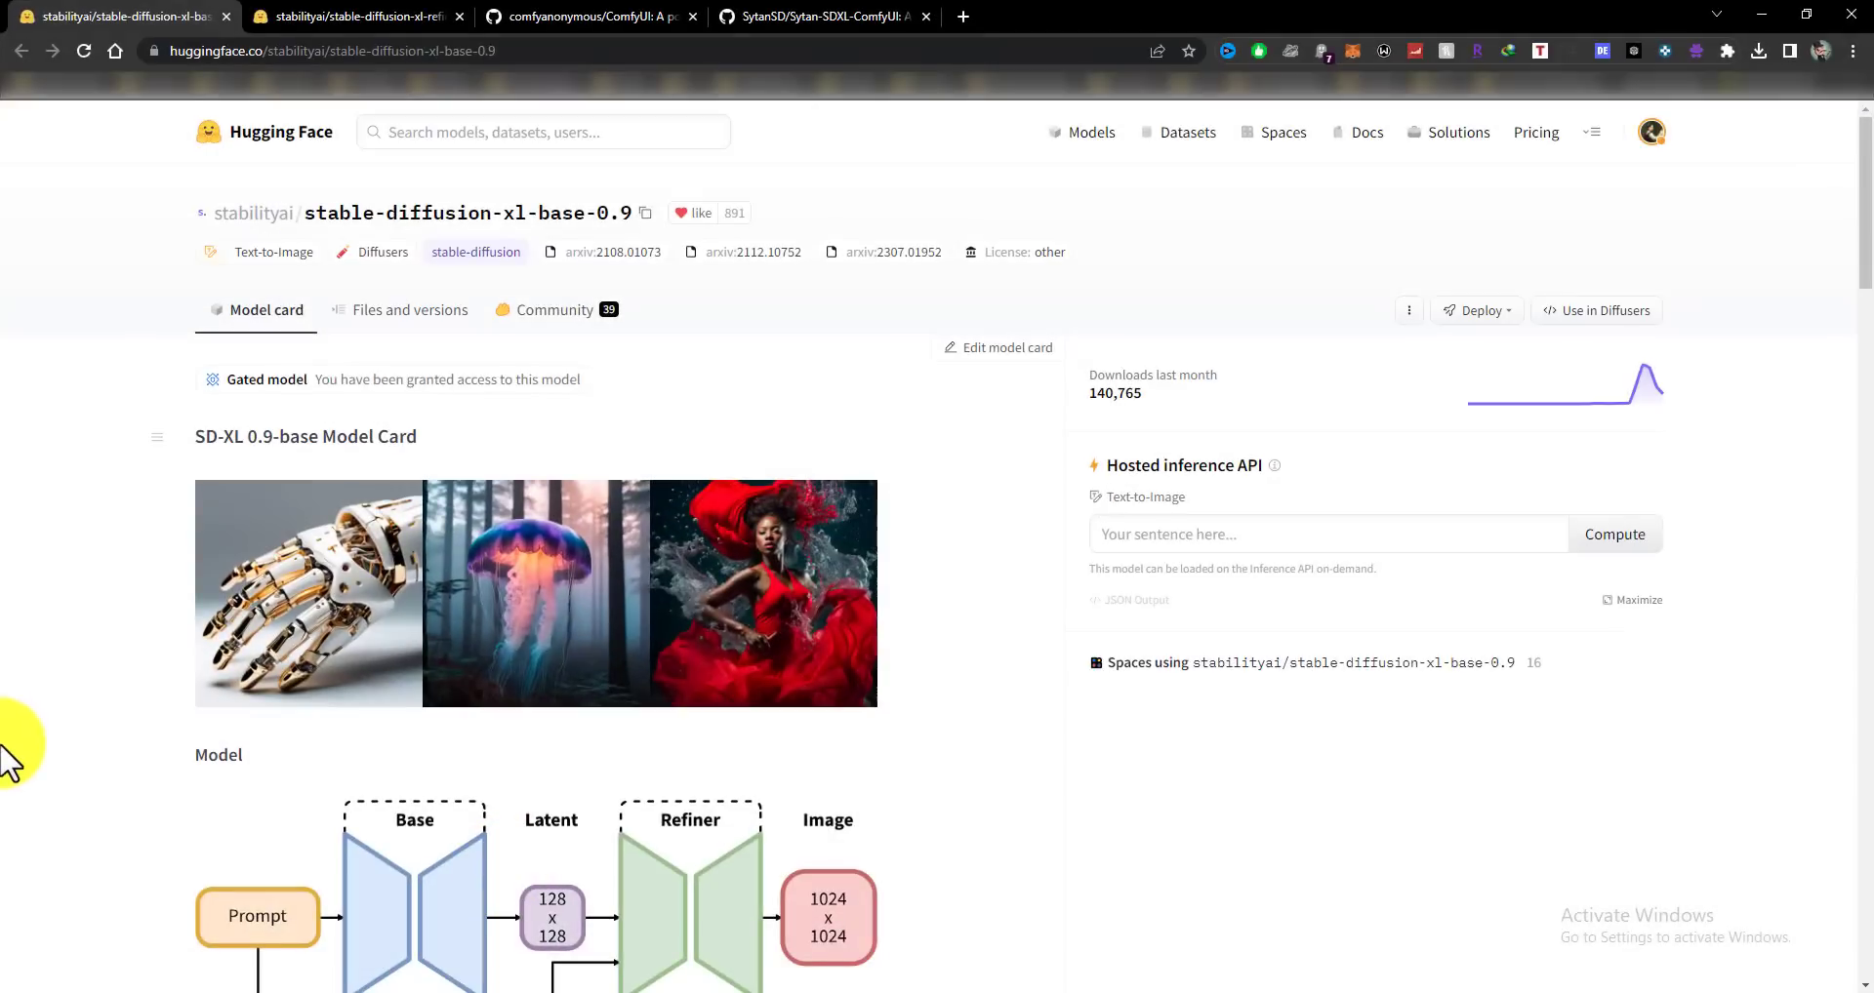
# Look through the stable-diffusion-xl-base-0.9 model card, including its title and the usage instructions further down.
pyautogui.scroll(-9, 2, 747)
pyautogui.scroll(9, 2, 748)
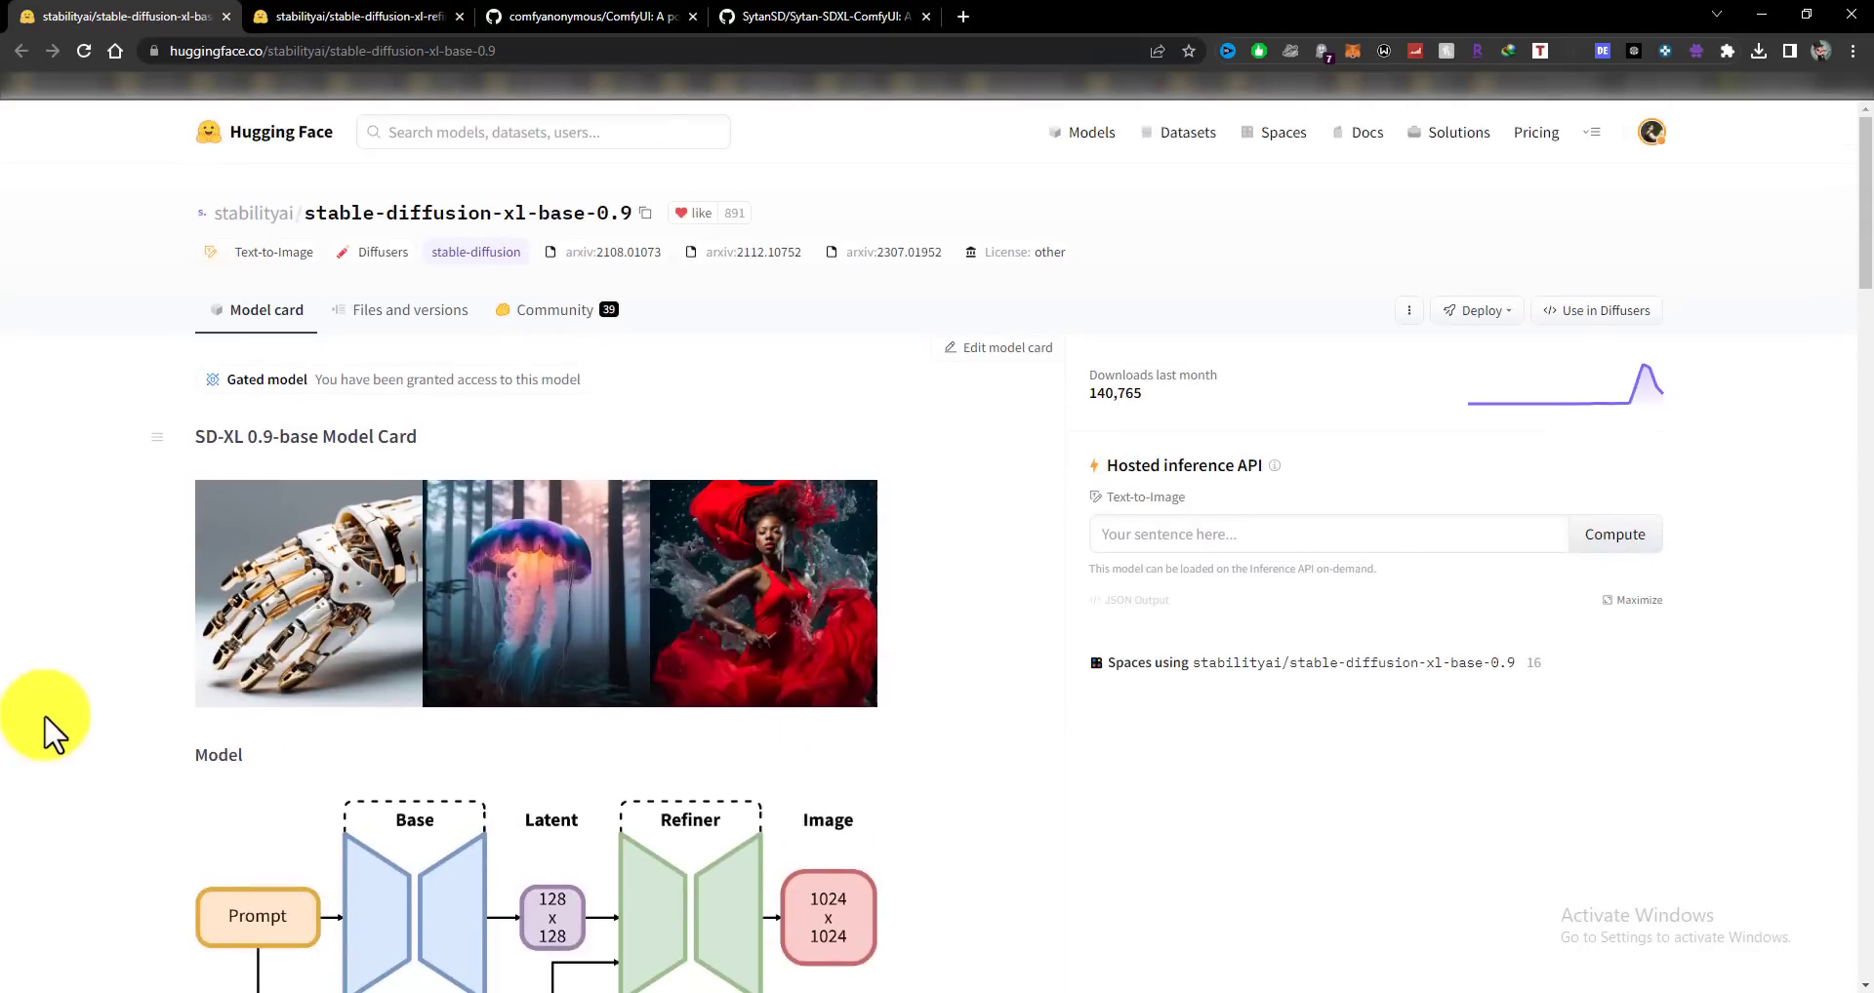
pyautogui.moveTo(195, 213); pyautogui.dragTo(842, 220)
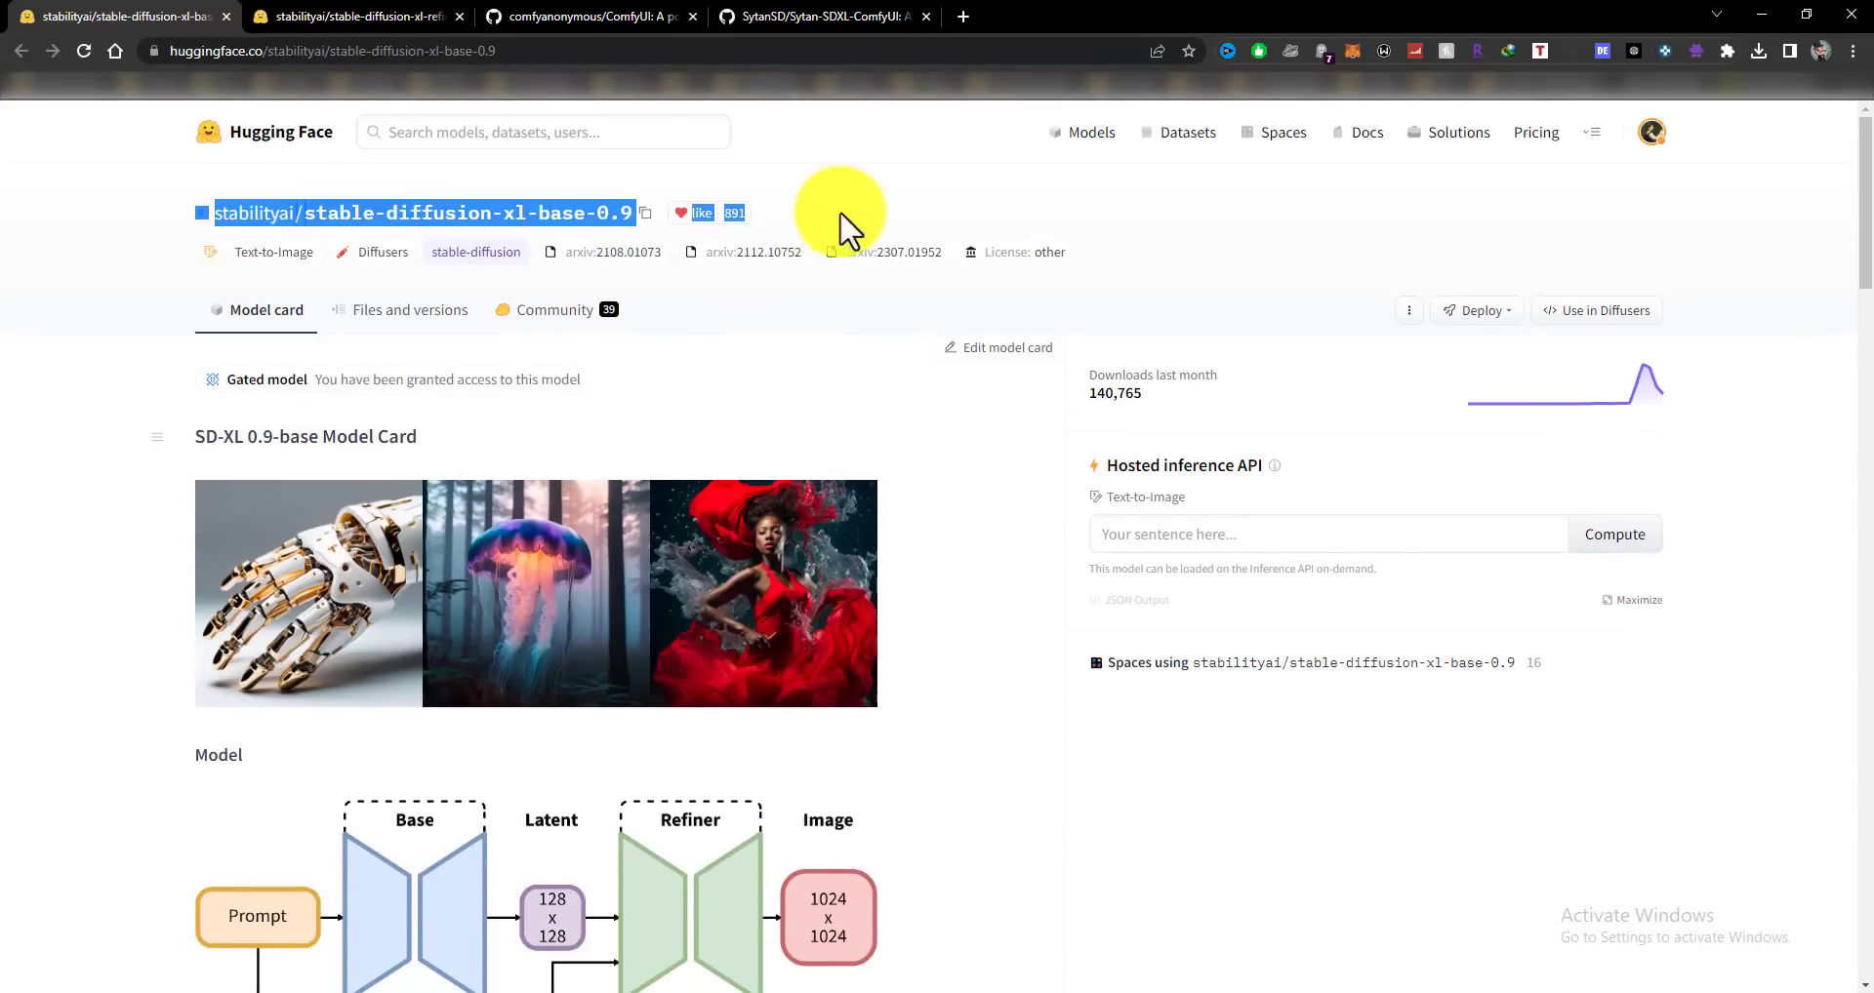
pyautogui.click(4, 507)
pyautogui.click(243, 431)
pyautogui.tripleClick(201, 436)
pyautogui.click(20, 702)
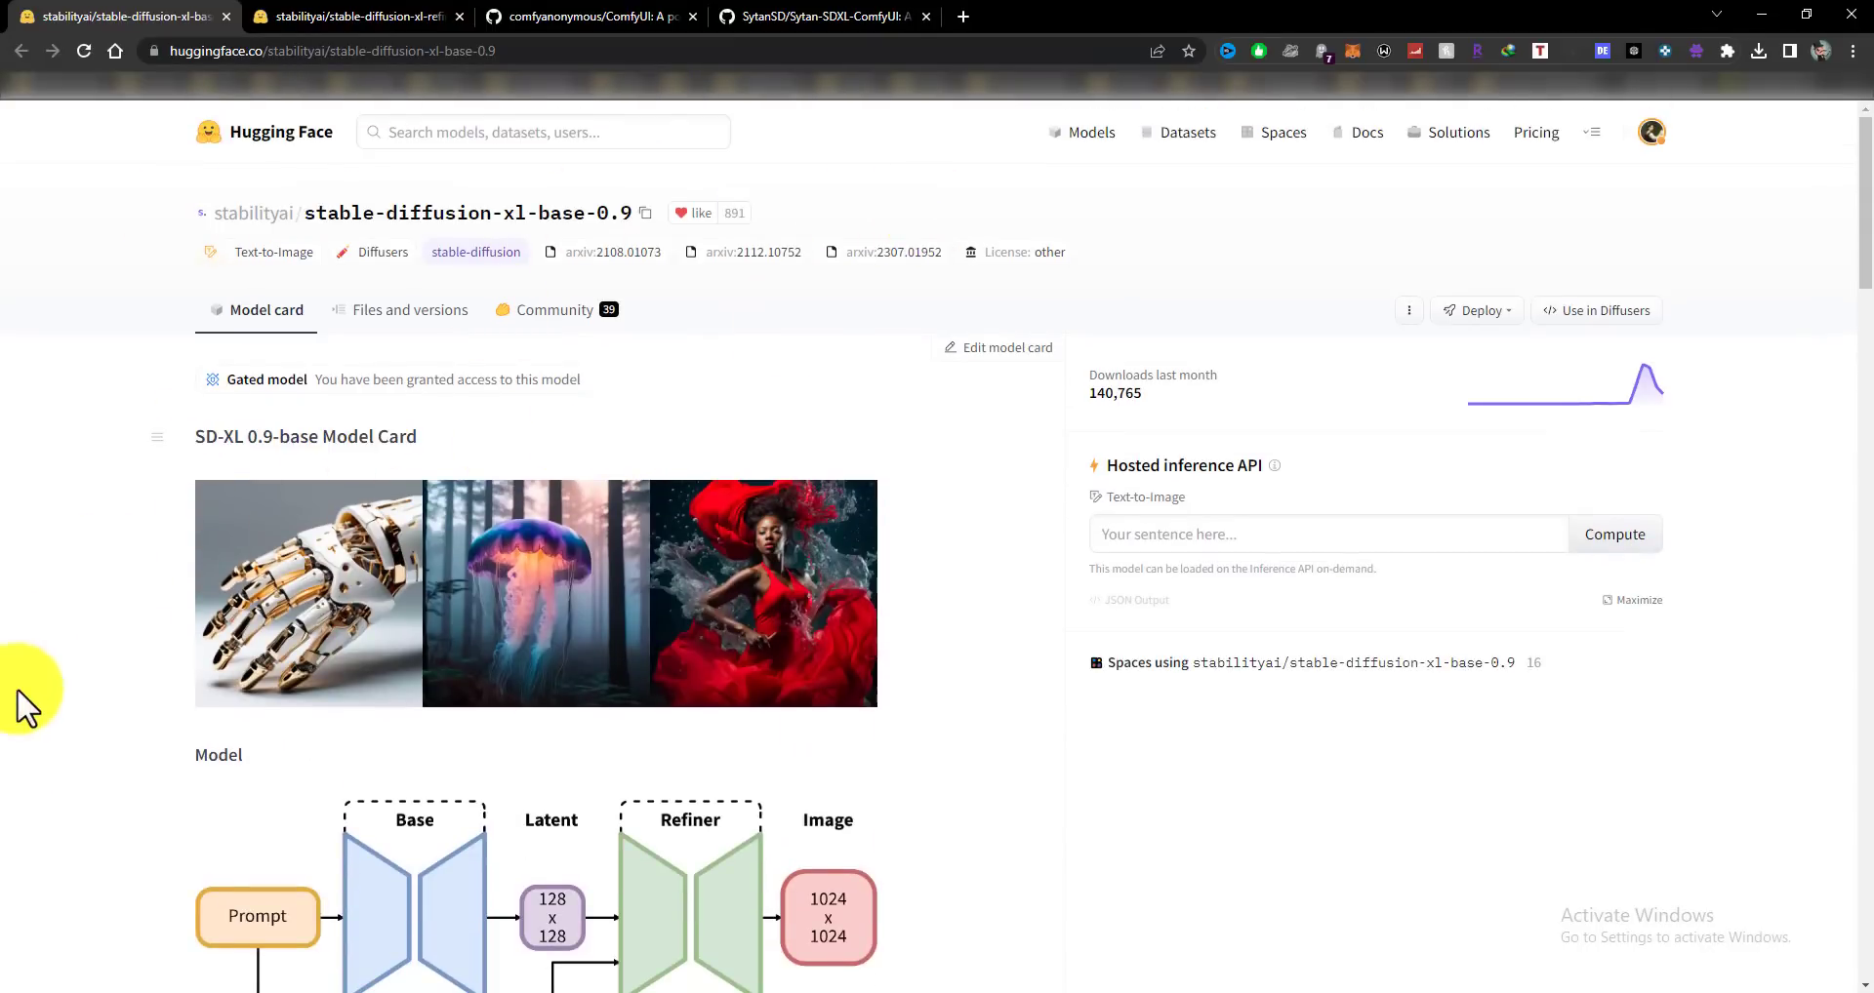
pyautogui.scroll(-10, 29, 742)
pyautogui.scroll(-13, 32, 743)
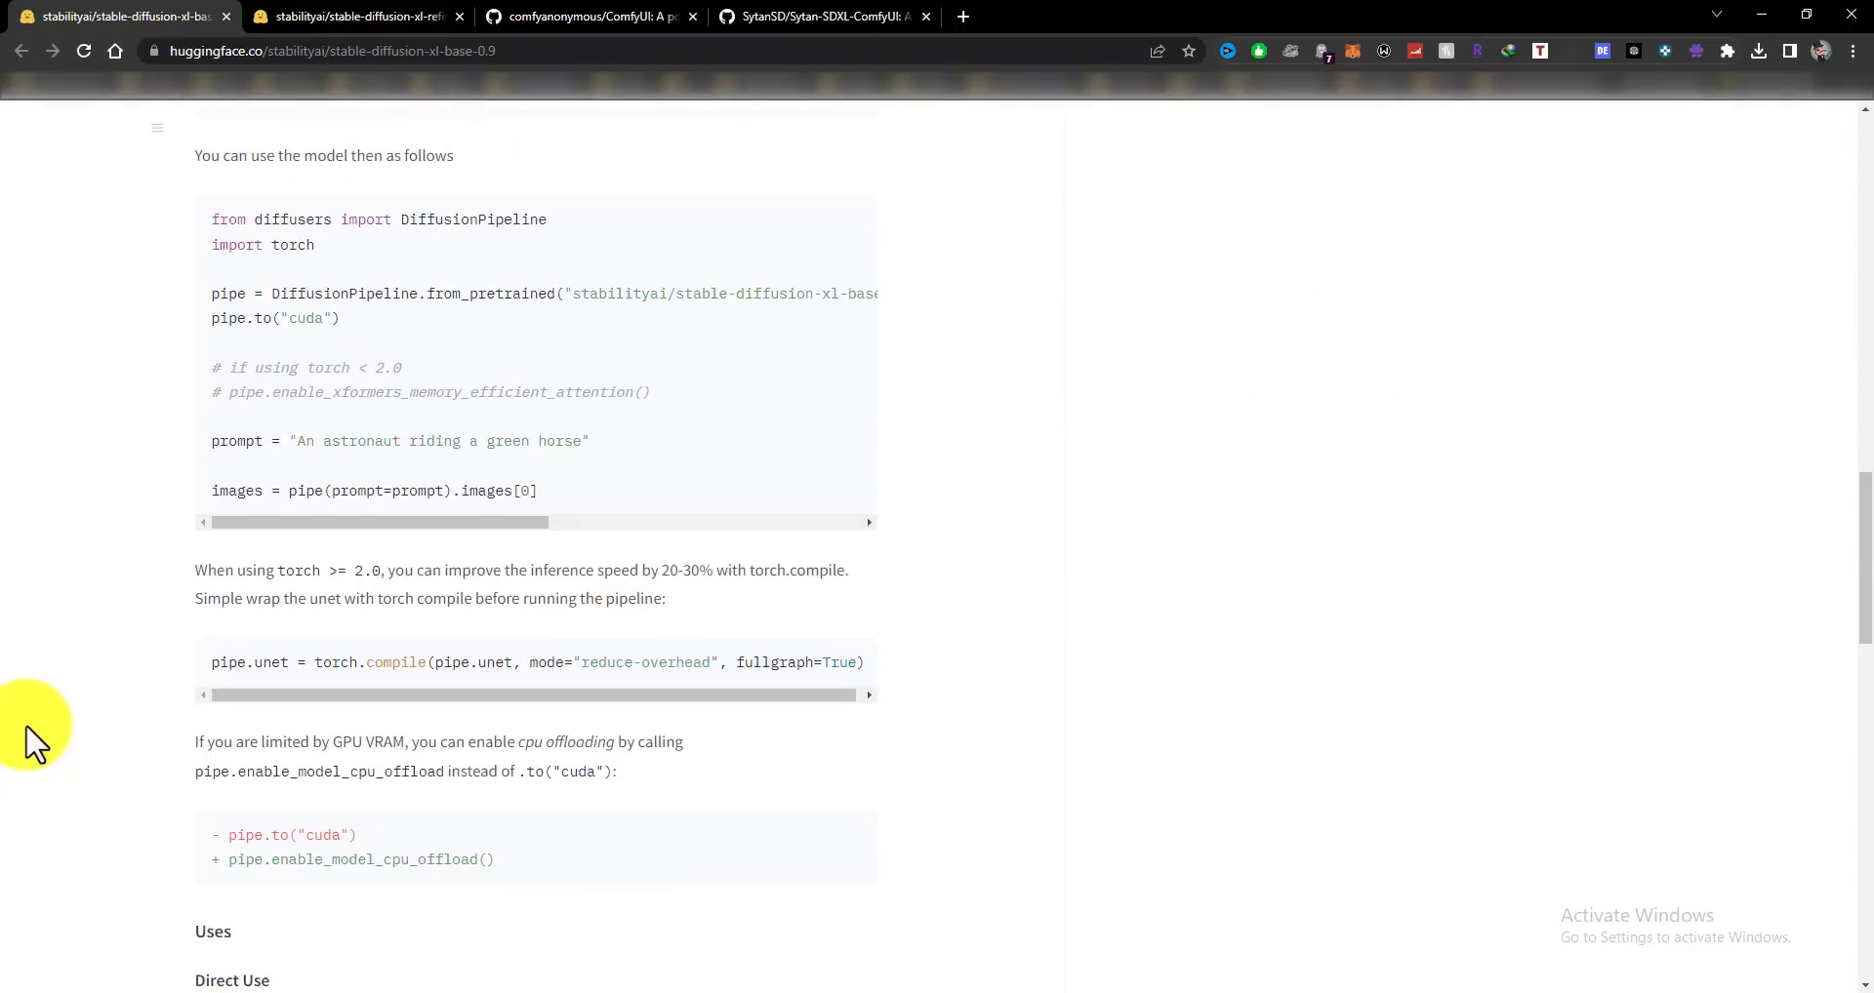
pyautogui.scroll(8, 43, 727)
pyautogui.scroll(15, 49, 722)
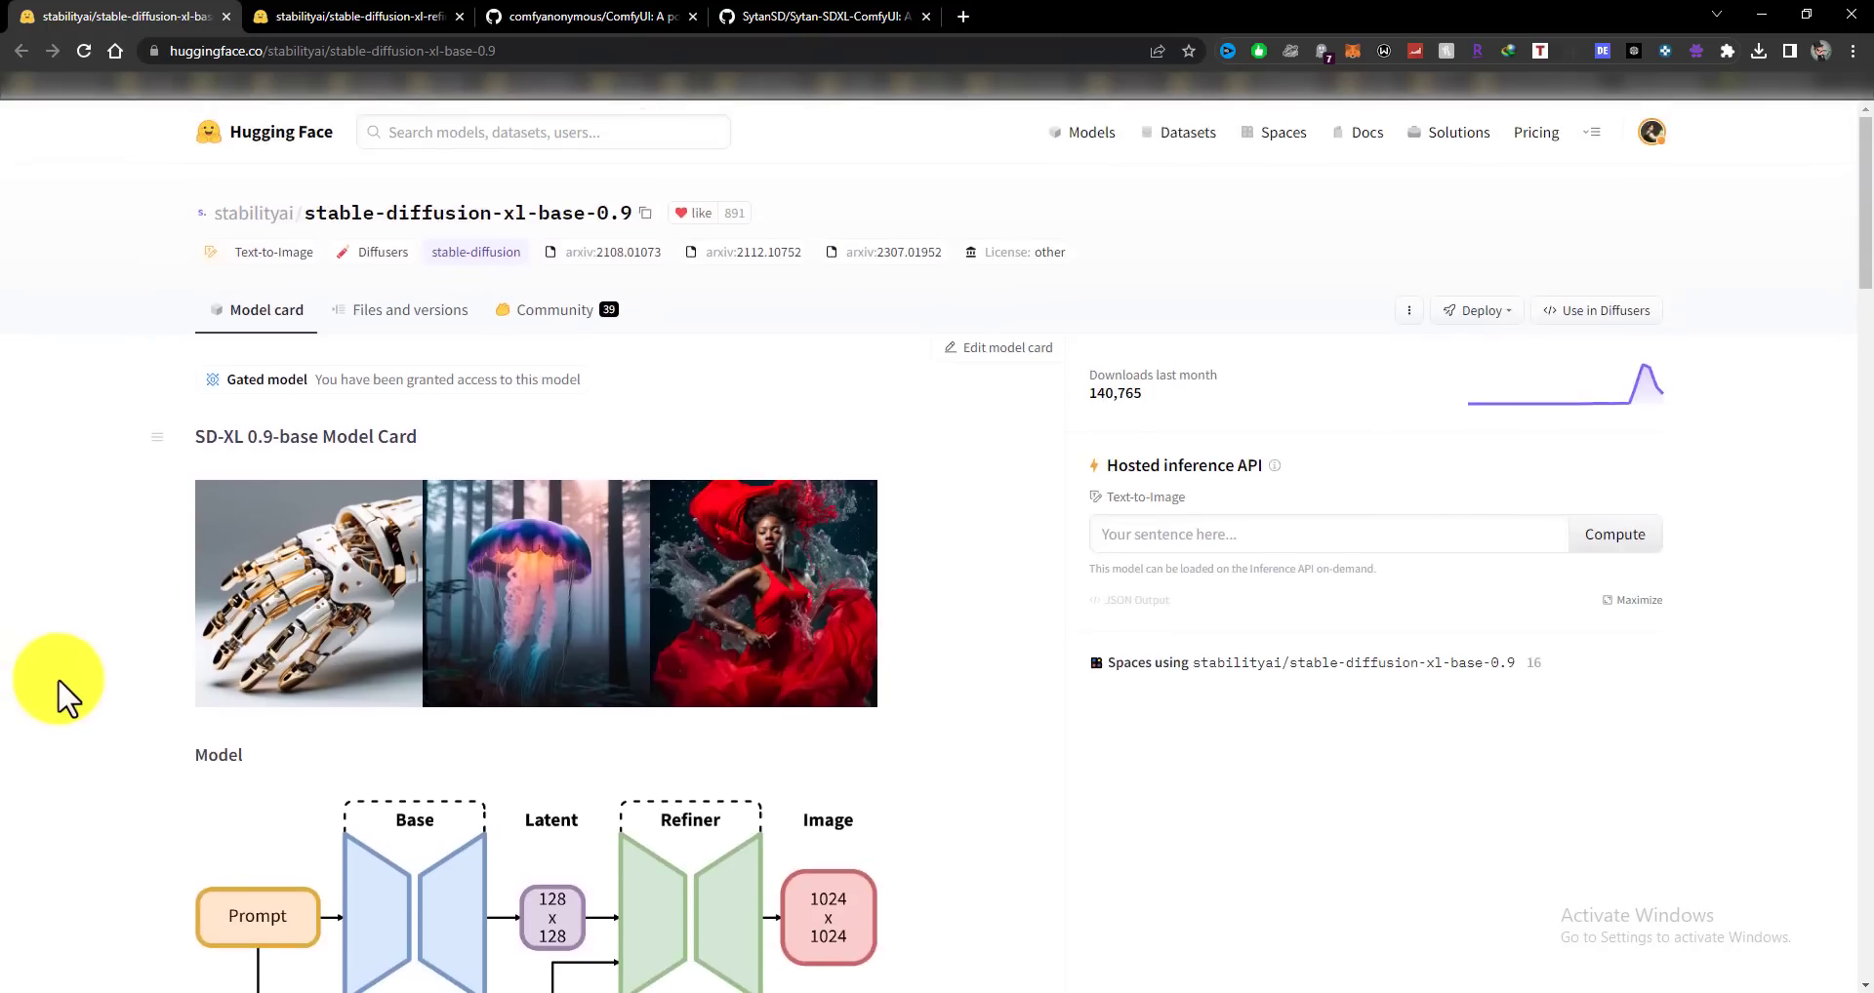
# Open the base model's file list and locate sd_xl_base_0.9.safetensors and its file size.
pyautogui.click(405, 312)
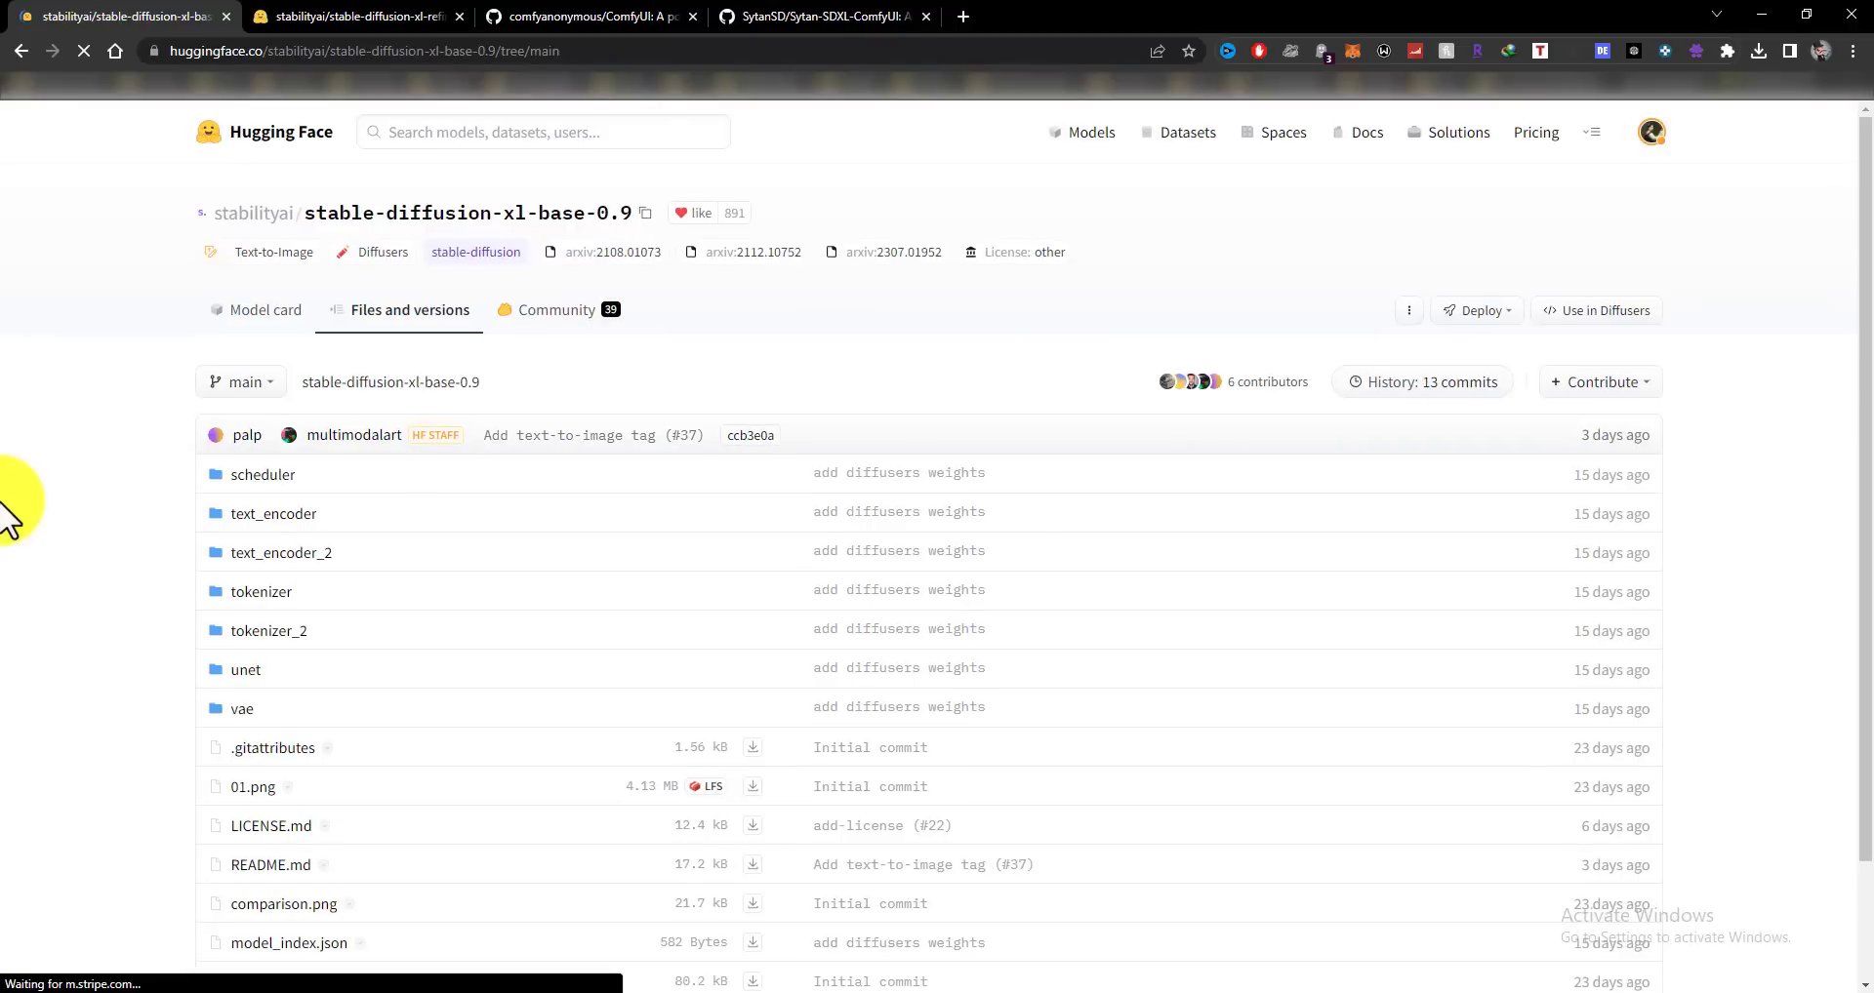
pyautogui.scroll(-1, 5, 556)
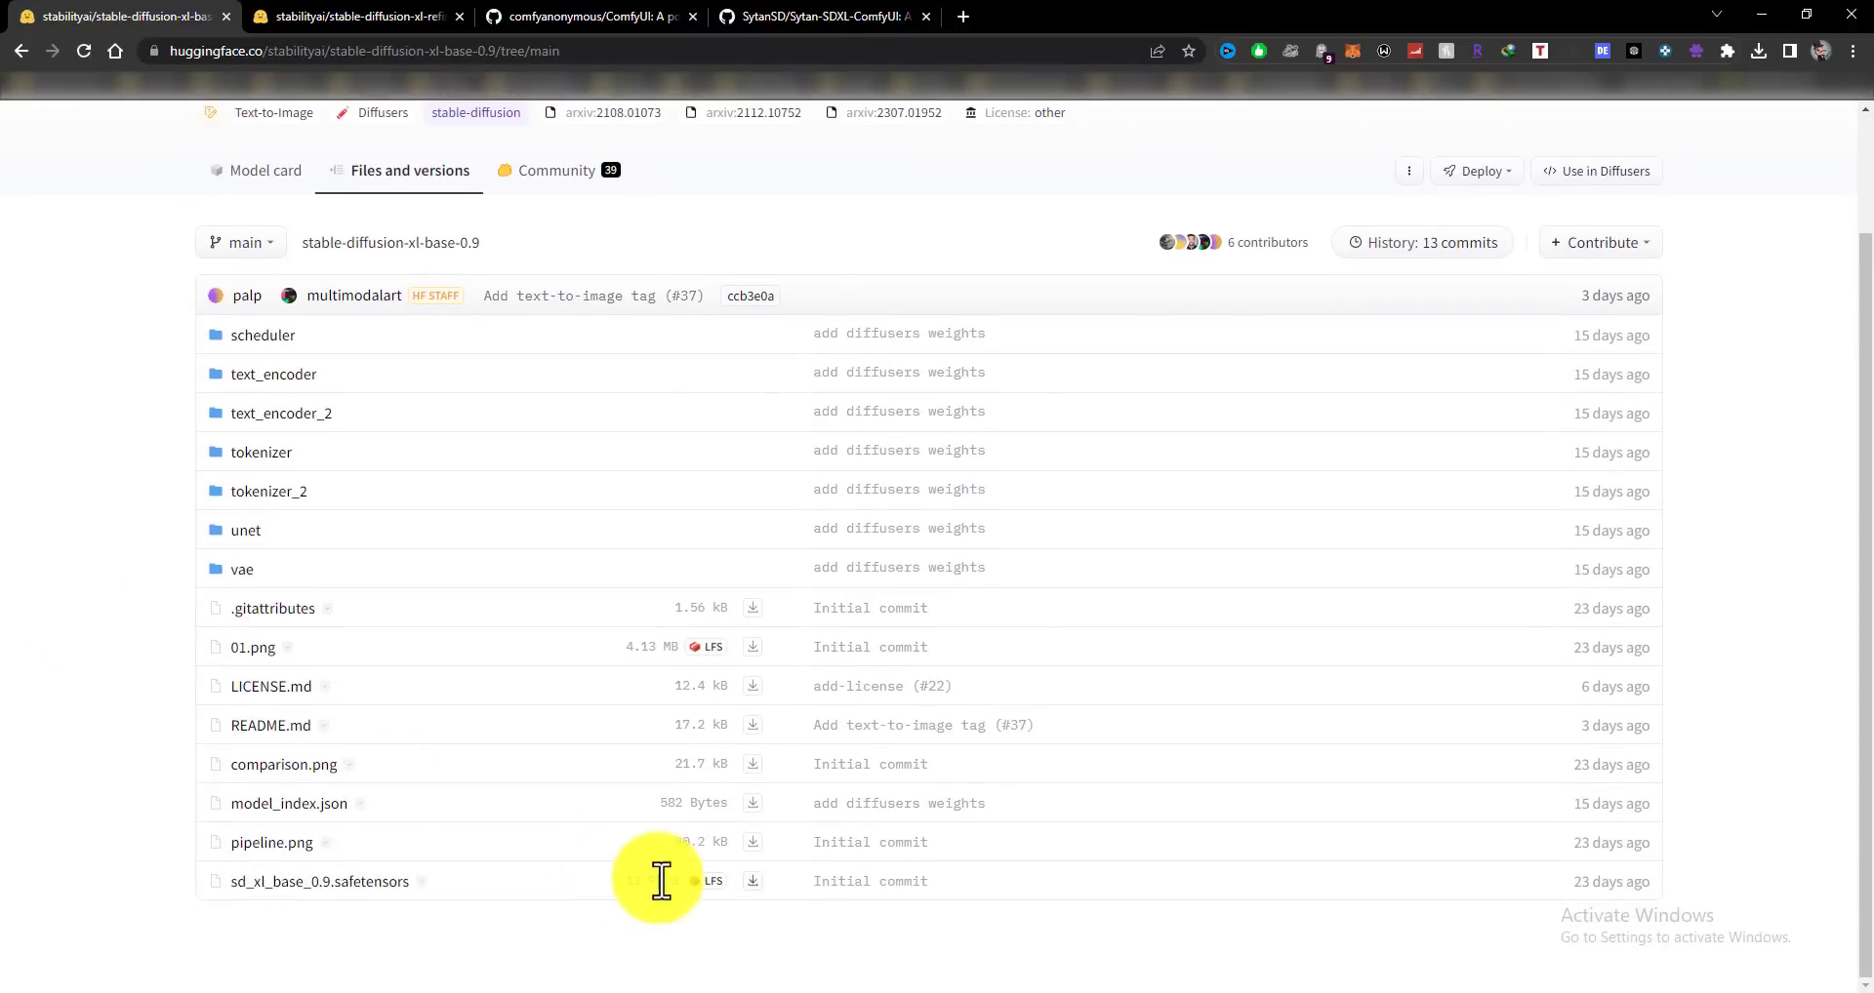
pyautogui.moveTo(626, 881); pyautogui.dragTo(765, 880)
pyautogui.moveTo(447, 885); pyautogui.dragTo(92, 886)
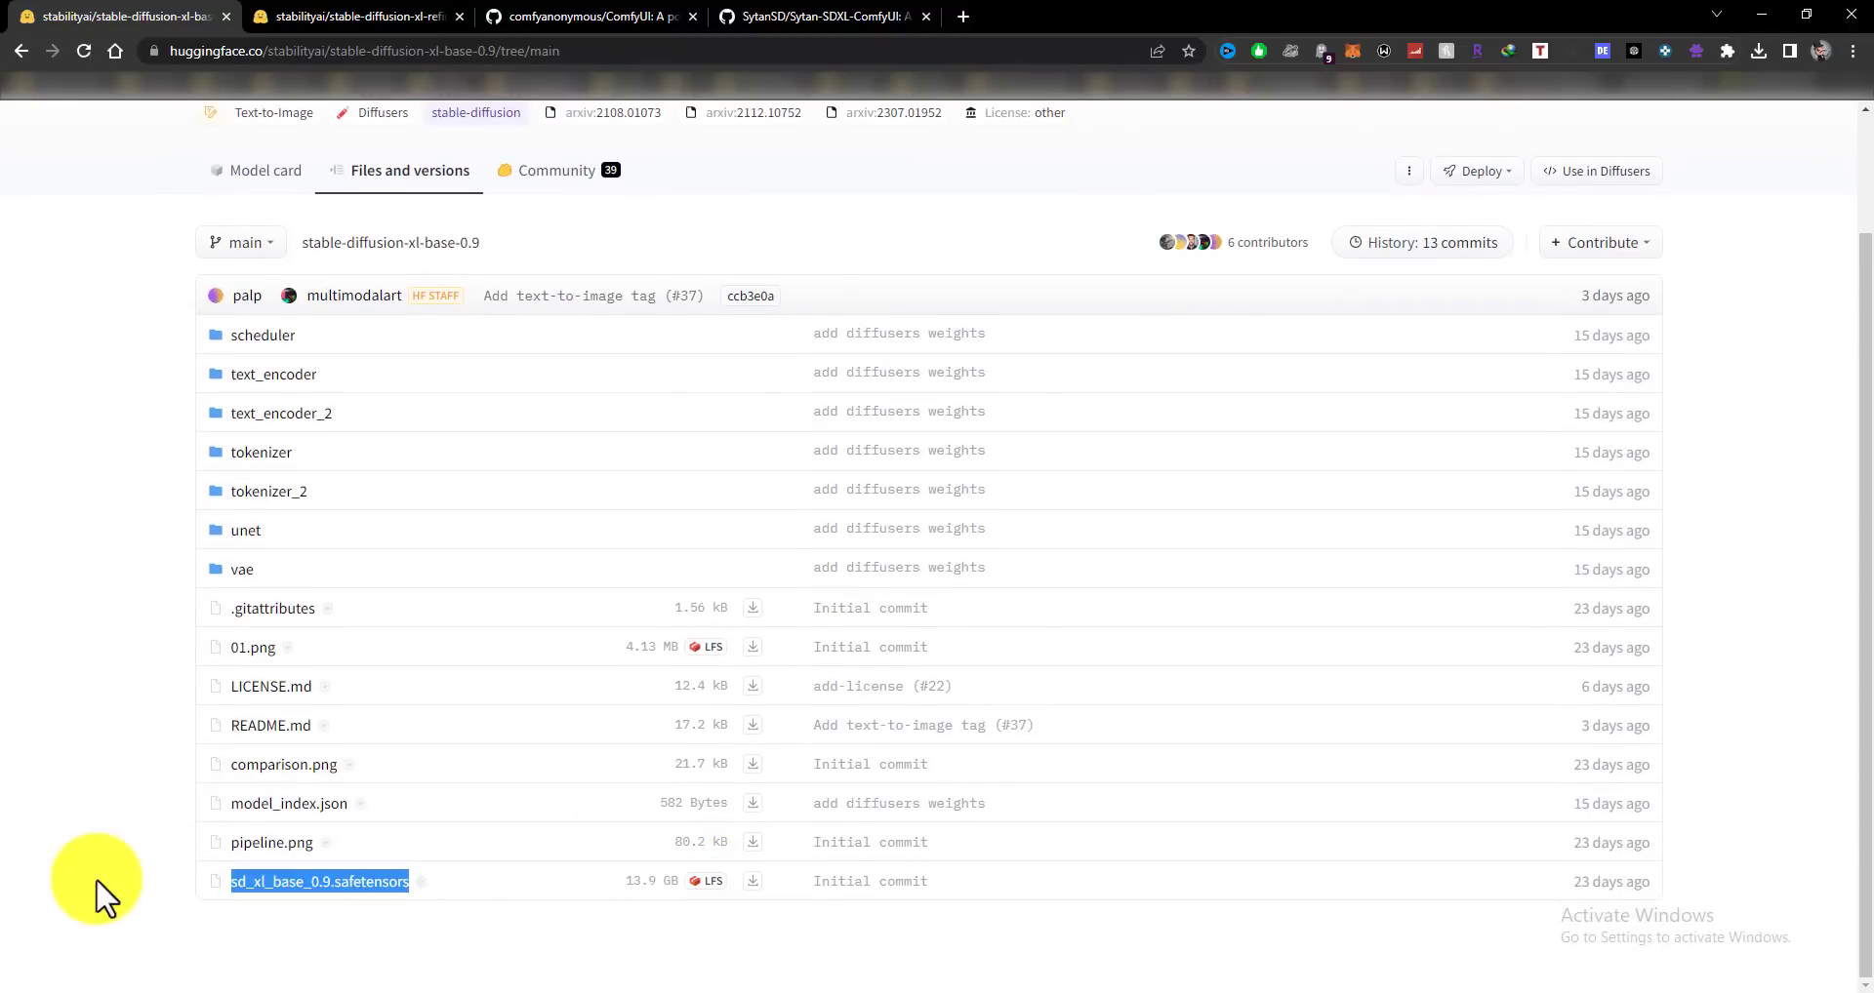
pyautogui.click(63, 928)
# Switch to the stable-diffusion-xl-refiner-0.9 page and check the model's title and card heading.
pyautogui.click(346, 18)
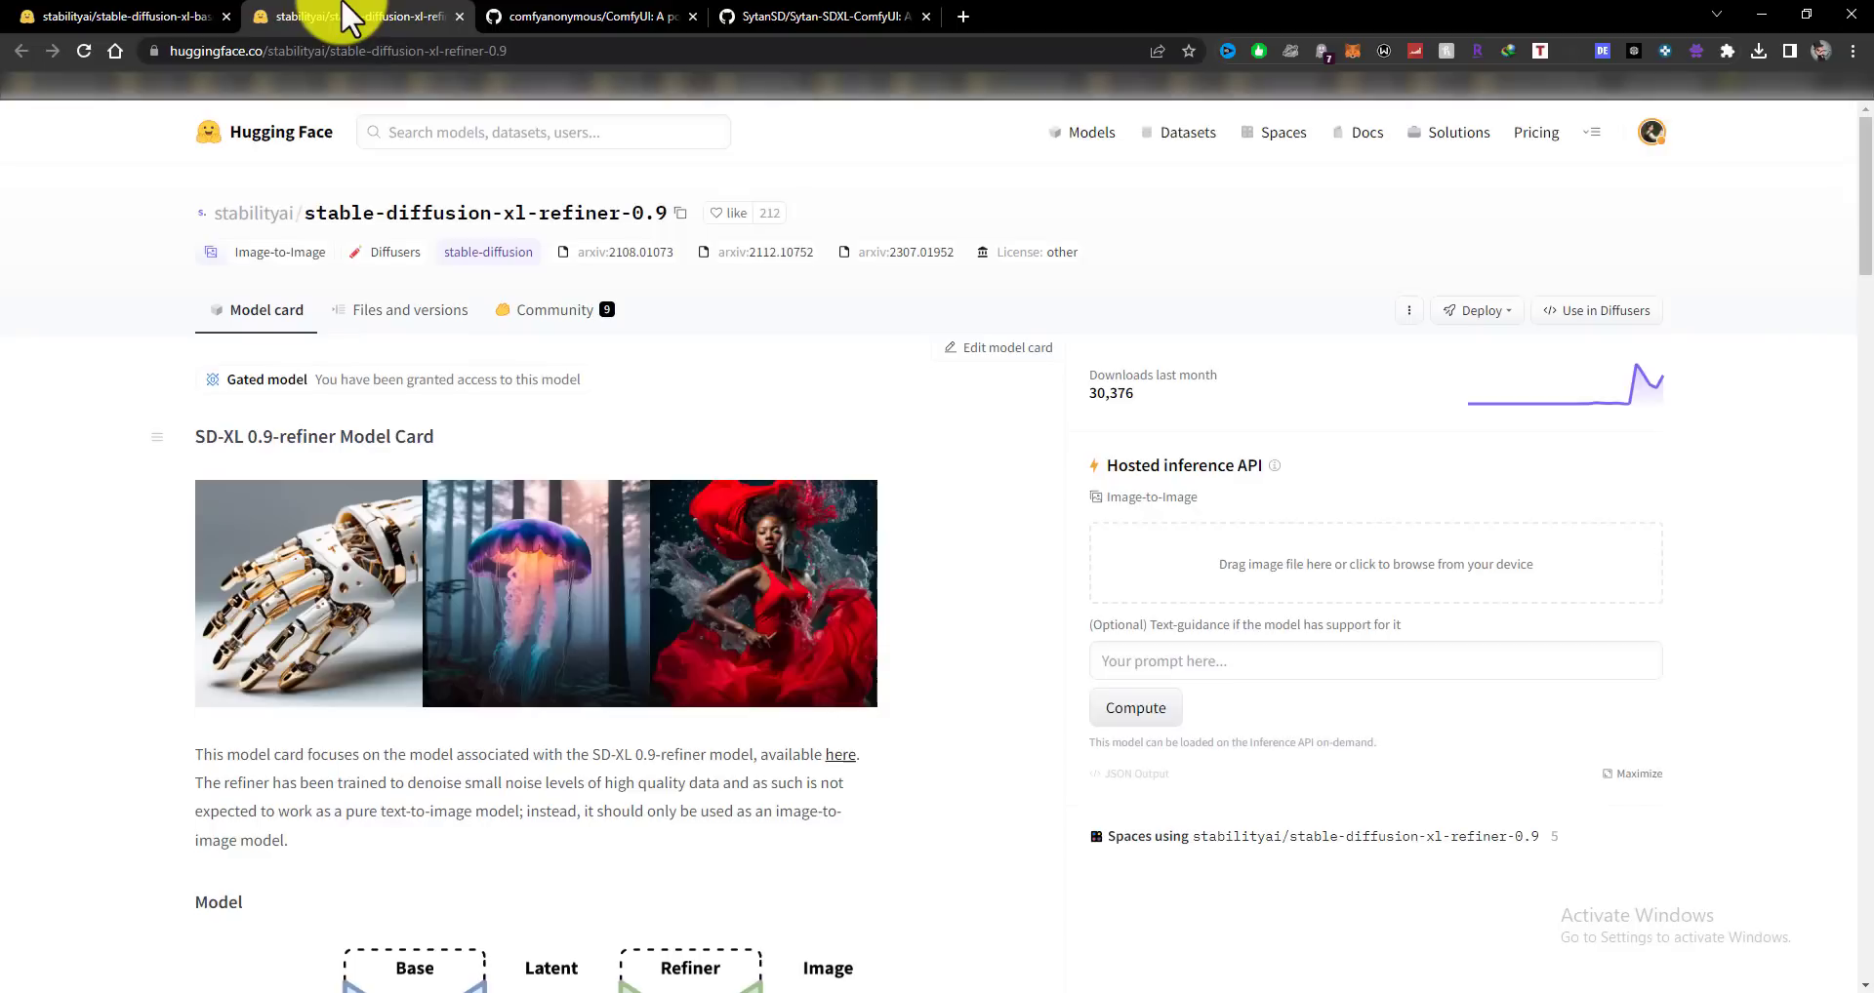
pyautogui.tripleClick(364, 438)
pyautogui.click(613, 454)
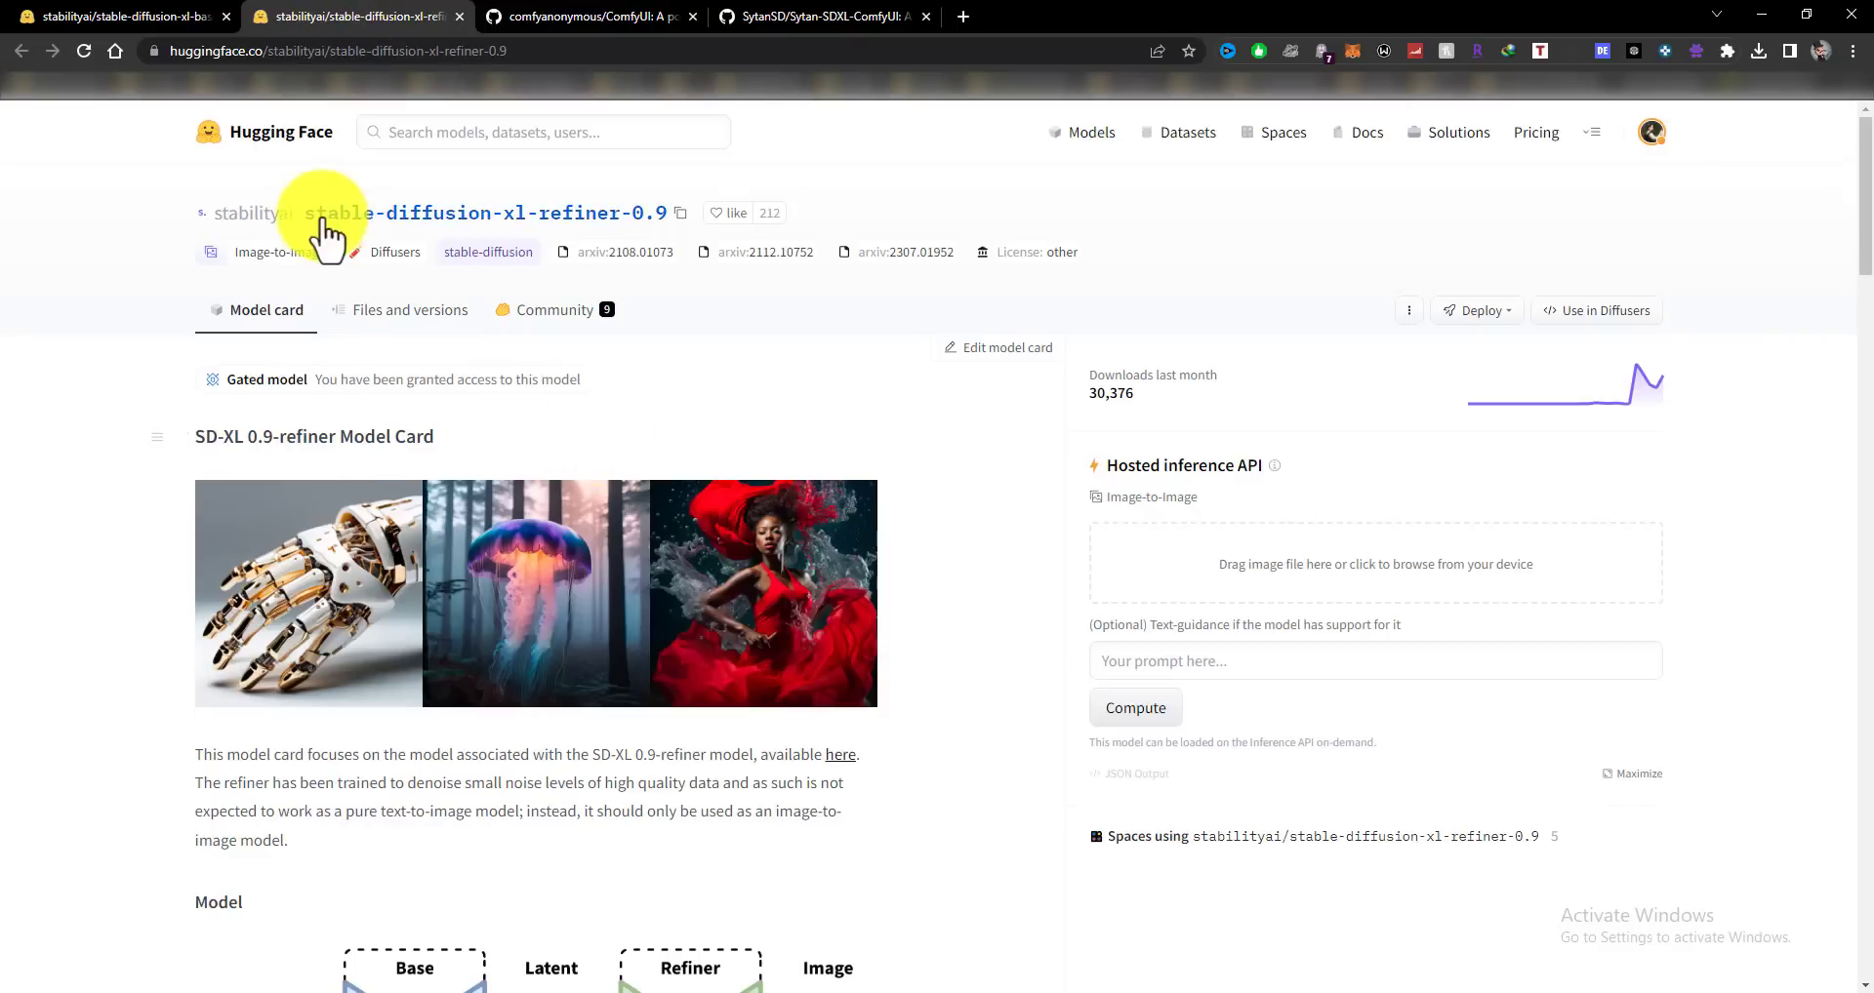
pyautogui.moveTo(683, 213); pyautogui.dragTo(98, 225)
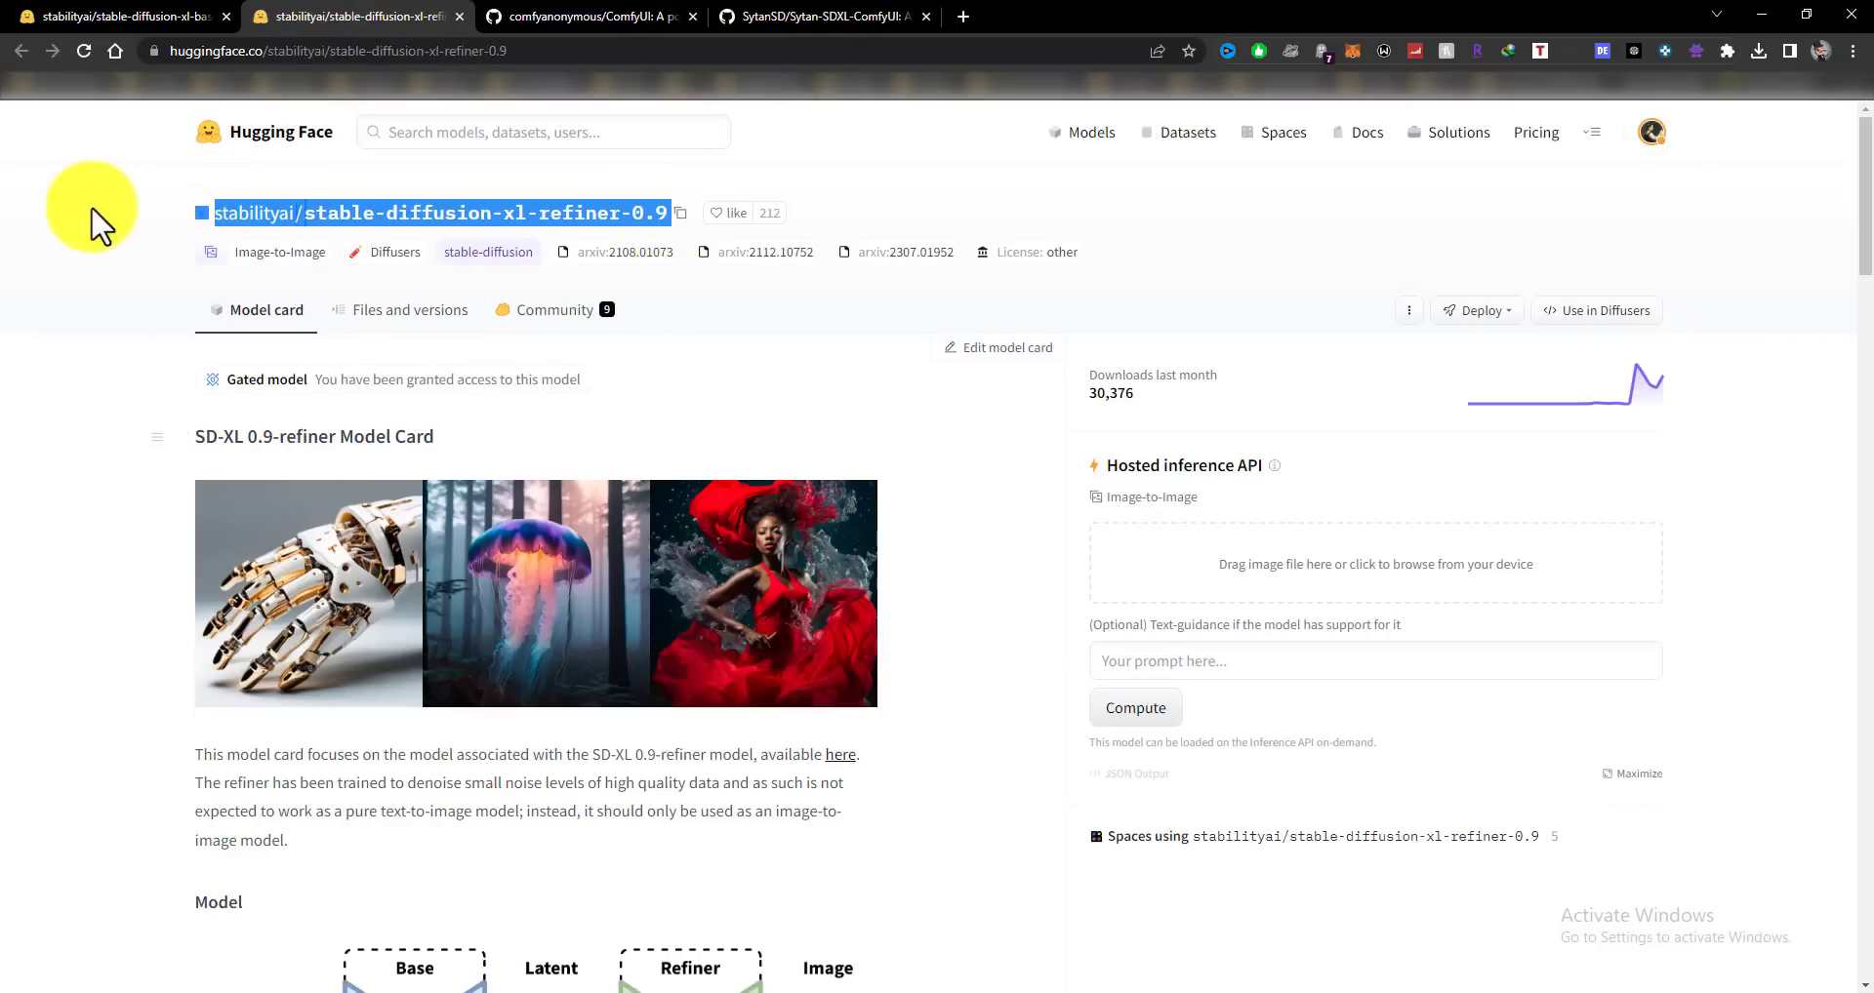
pyautogui.click(33, 596)
# Open the refiner model's file list and locate sd_xl_refiner_0.9.safetensors and its file size.
pyautogui.click(413, 310)
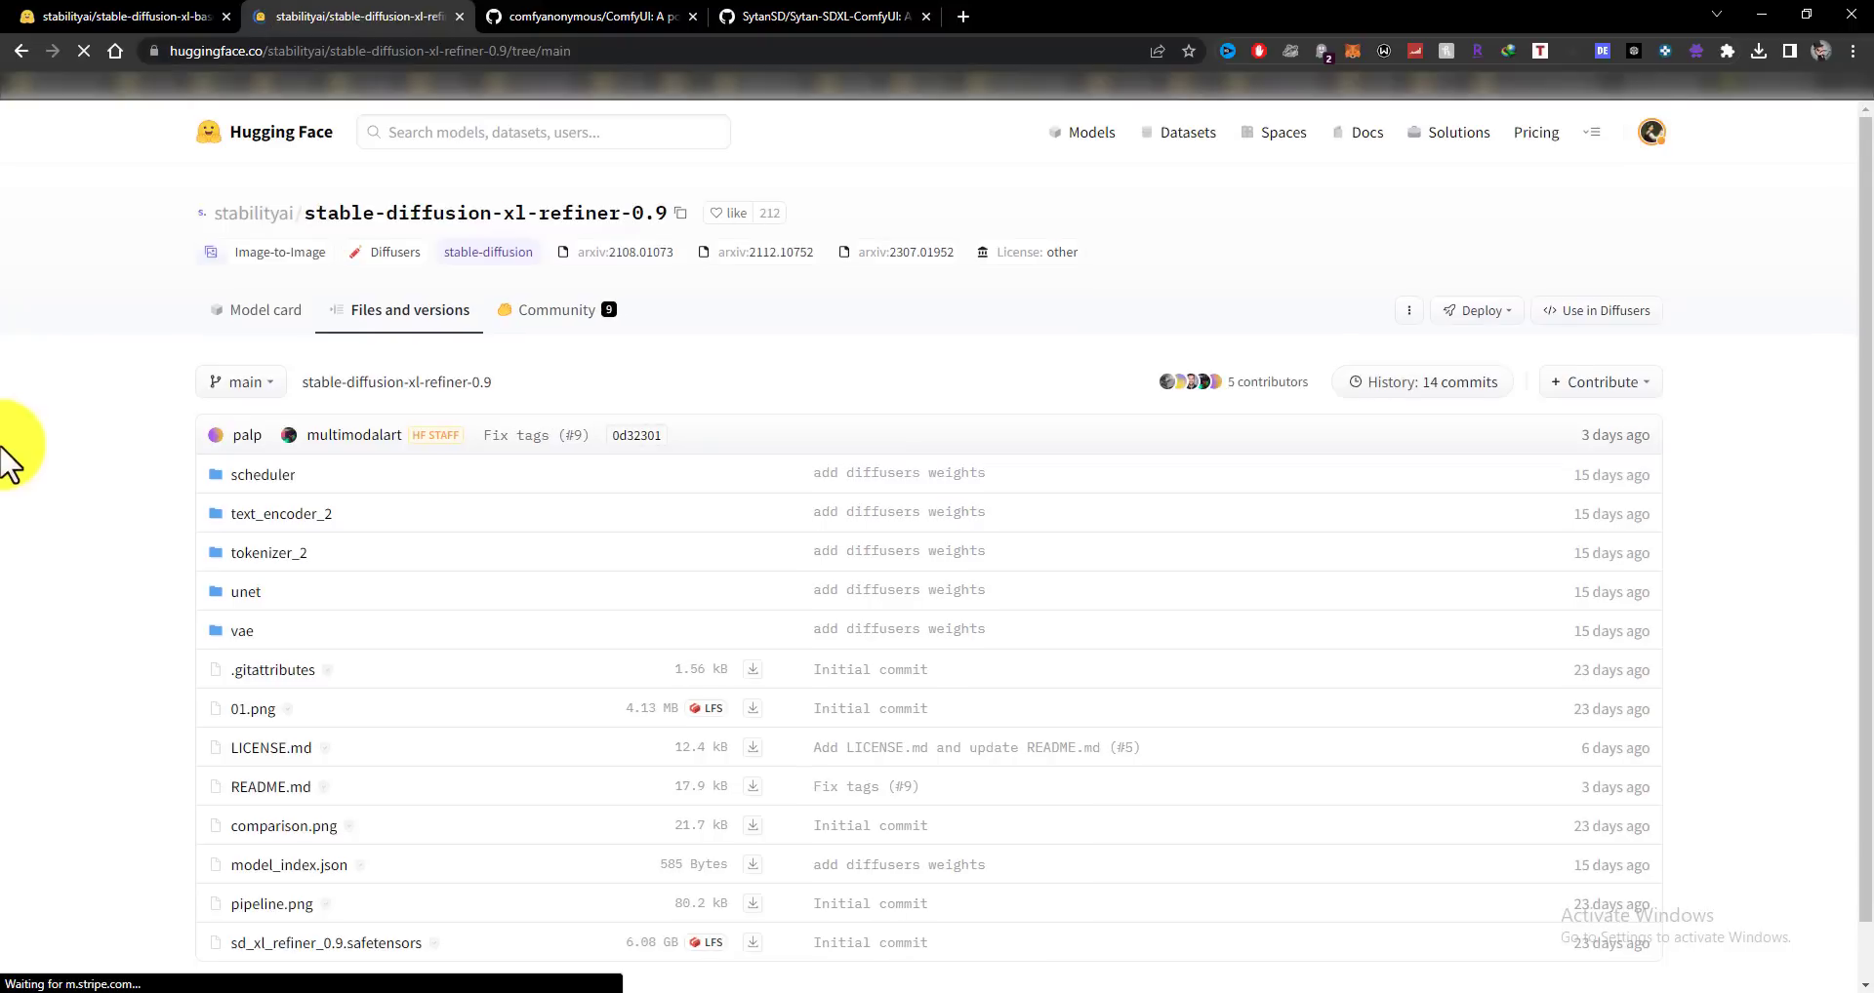
pyautogui.scroll(-1, 5, 449)
pyautogui.moveTo(312, 882); pyautogui.dragTo(212, 889)
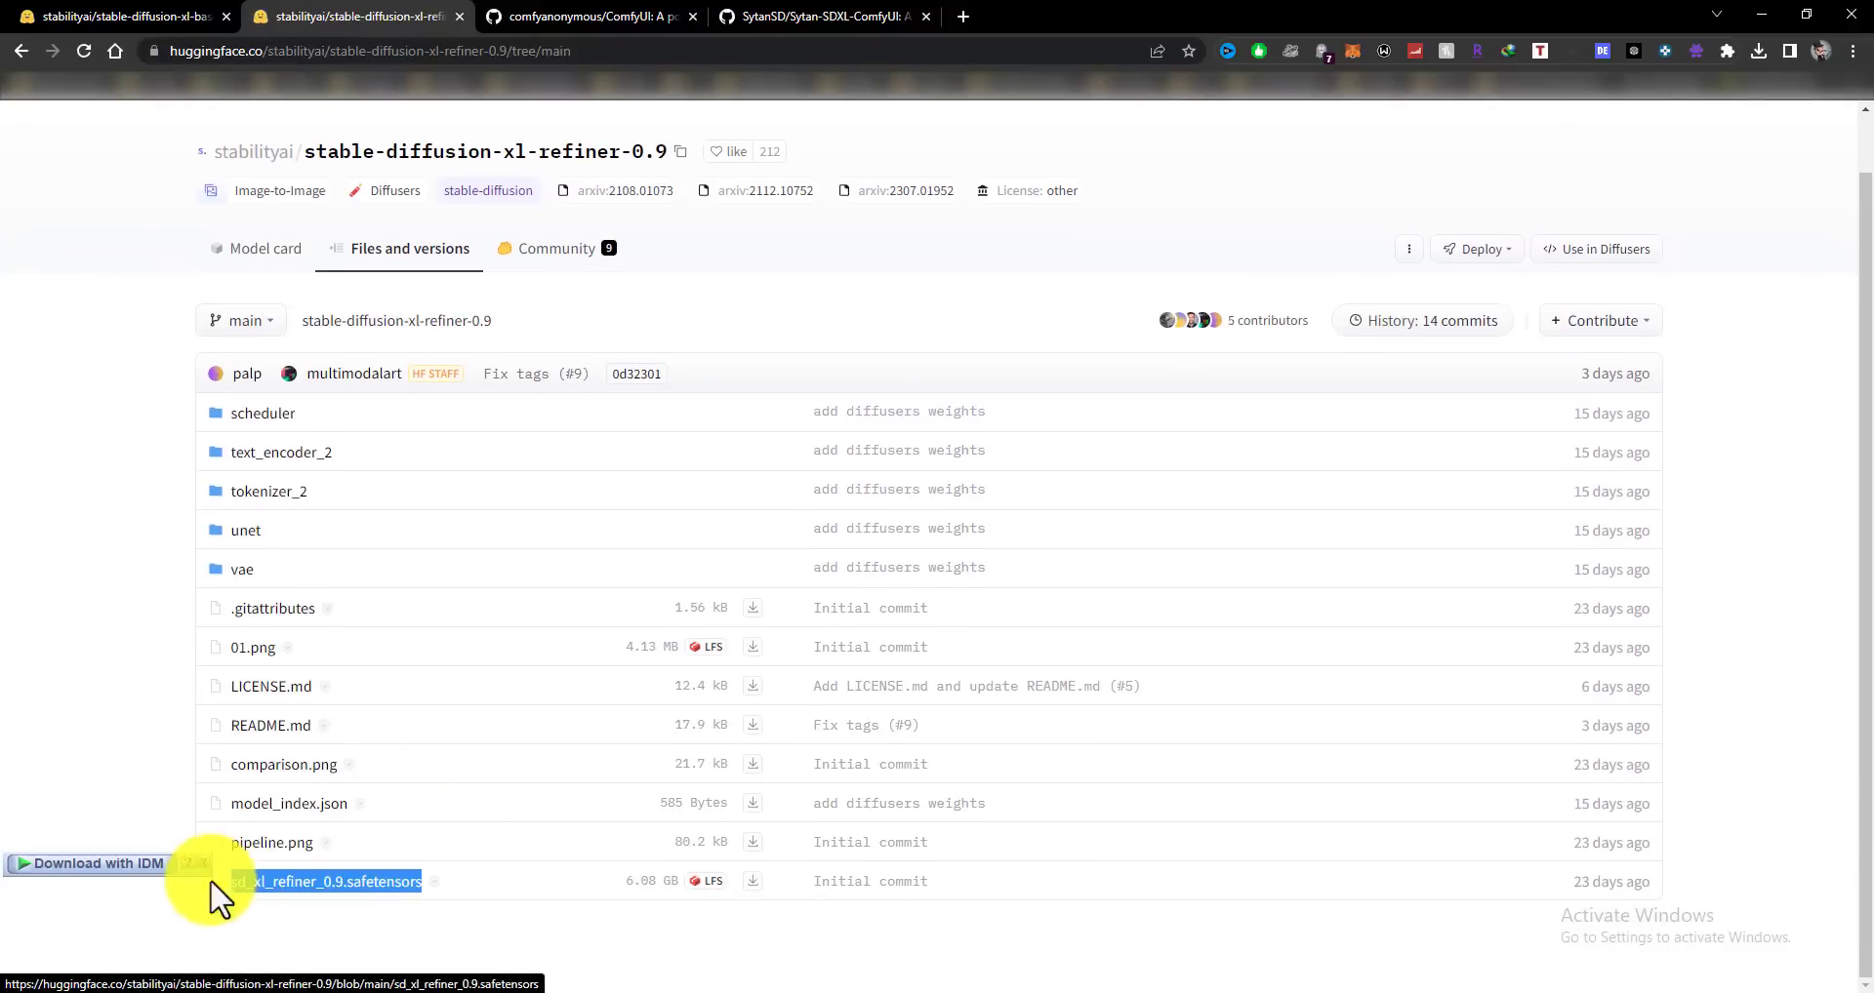
pyautogui.click(552, 920)
pyautogui.moveTo(606, 882); pyautogui.dragTo(720, 884)
pyautogui.click(761, 967)
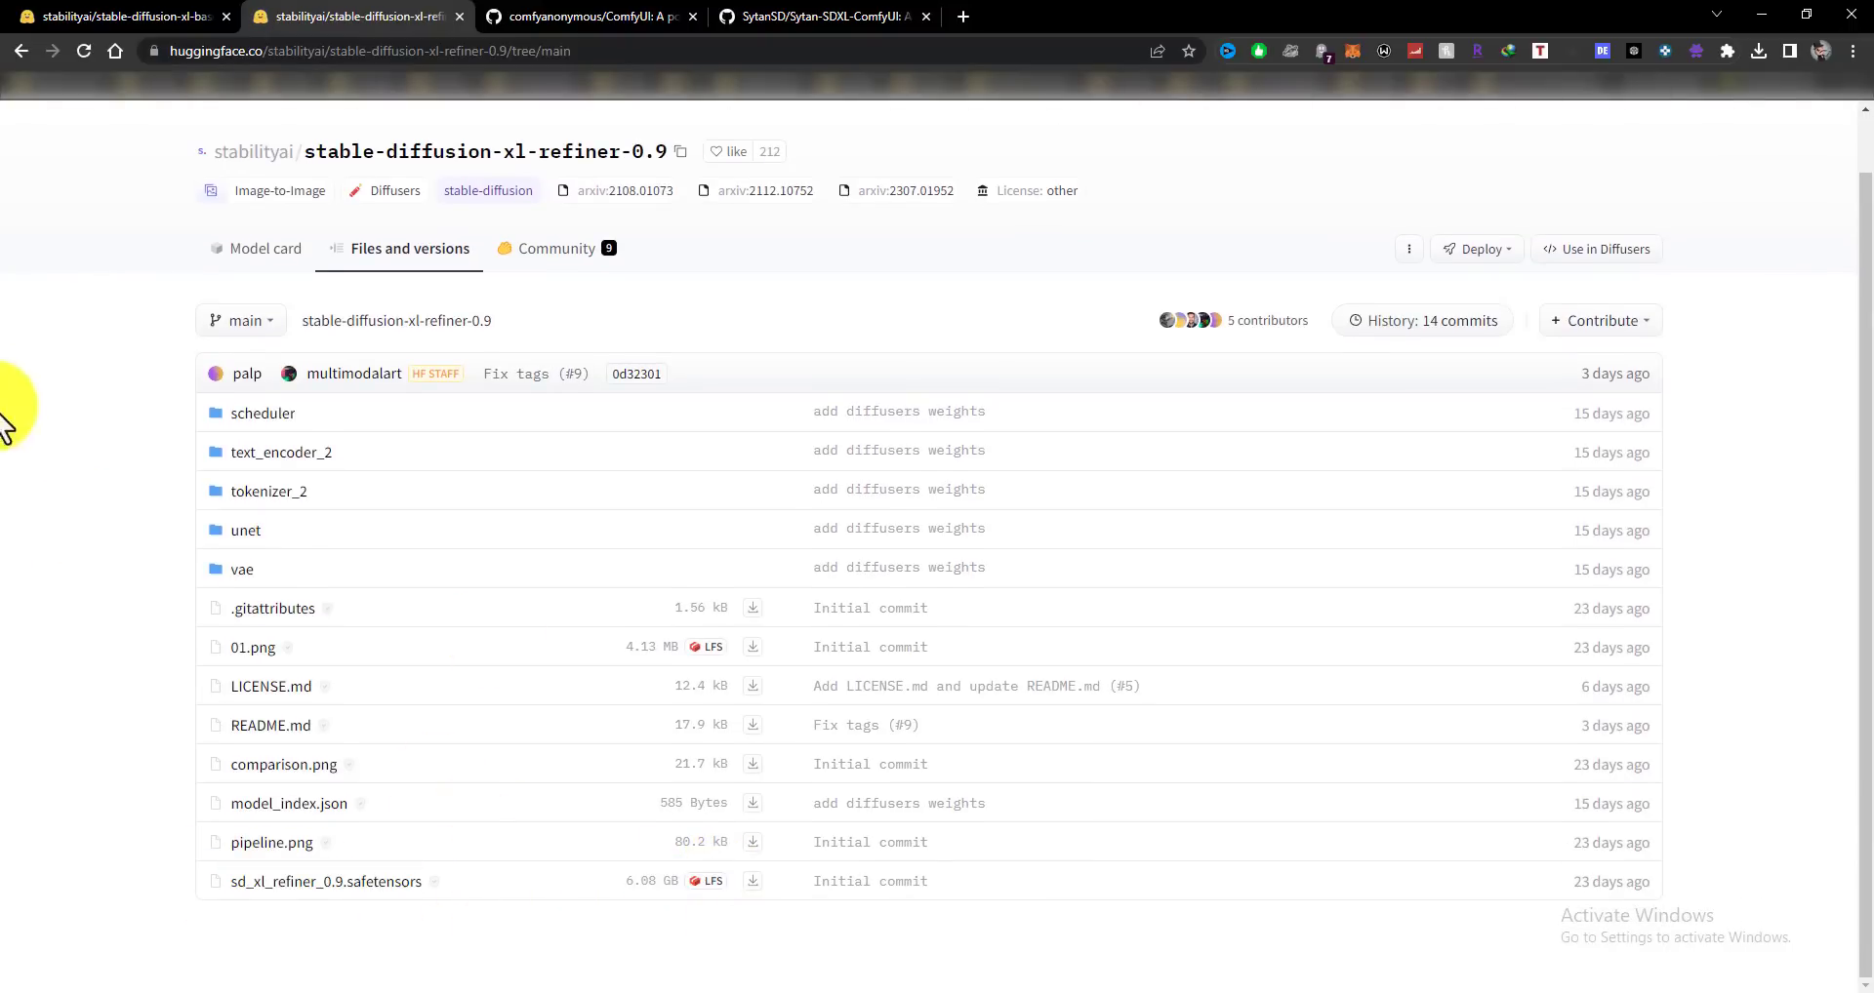
# Return both the refiner and the base model pages to their model cards.
pyautogui.click(263, 248)
pyautogui.hotkey('ctrl', 'shift', 'Tab')
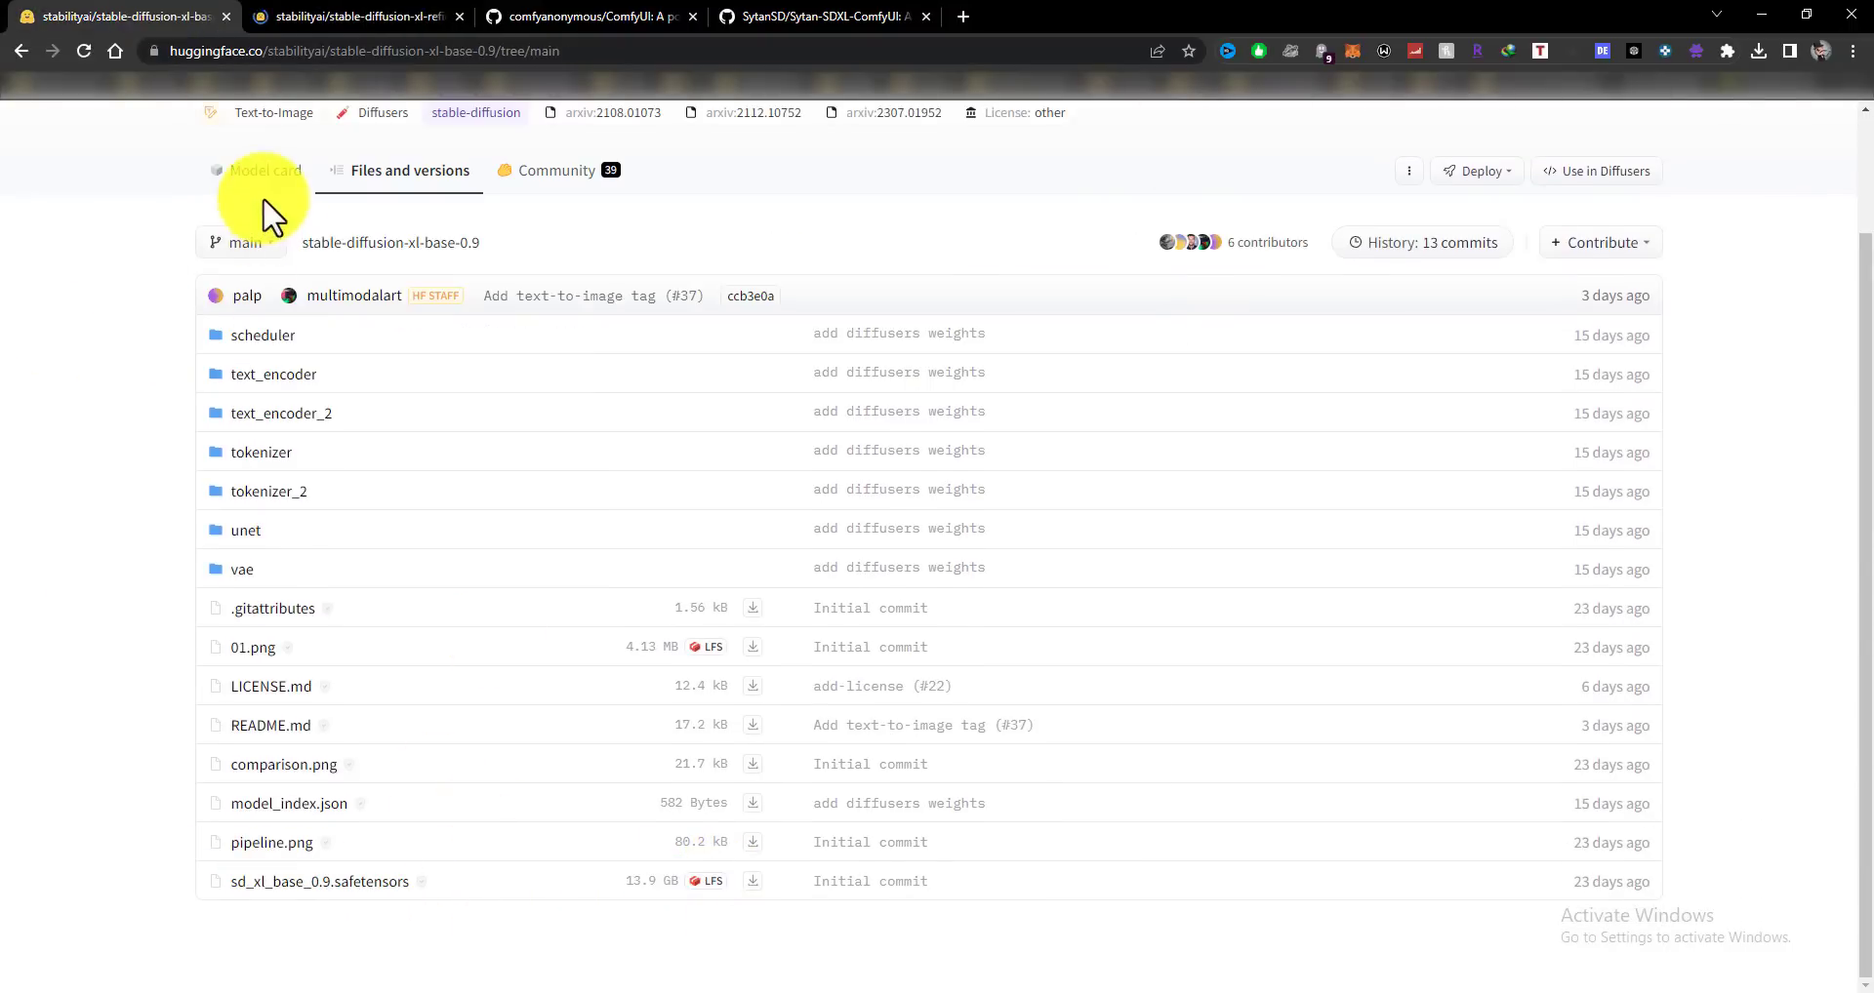
pyautogui.click(259, 186)
# Switch to the ComfyUI GitHub repository and reload its main page.
pyautogui.click(606, 17)
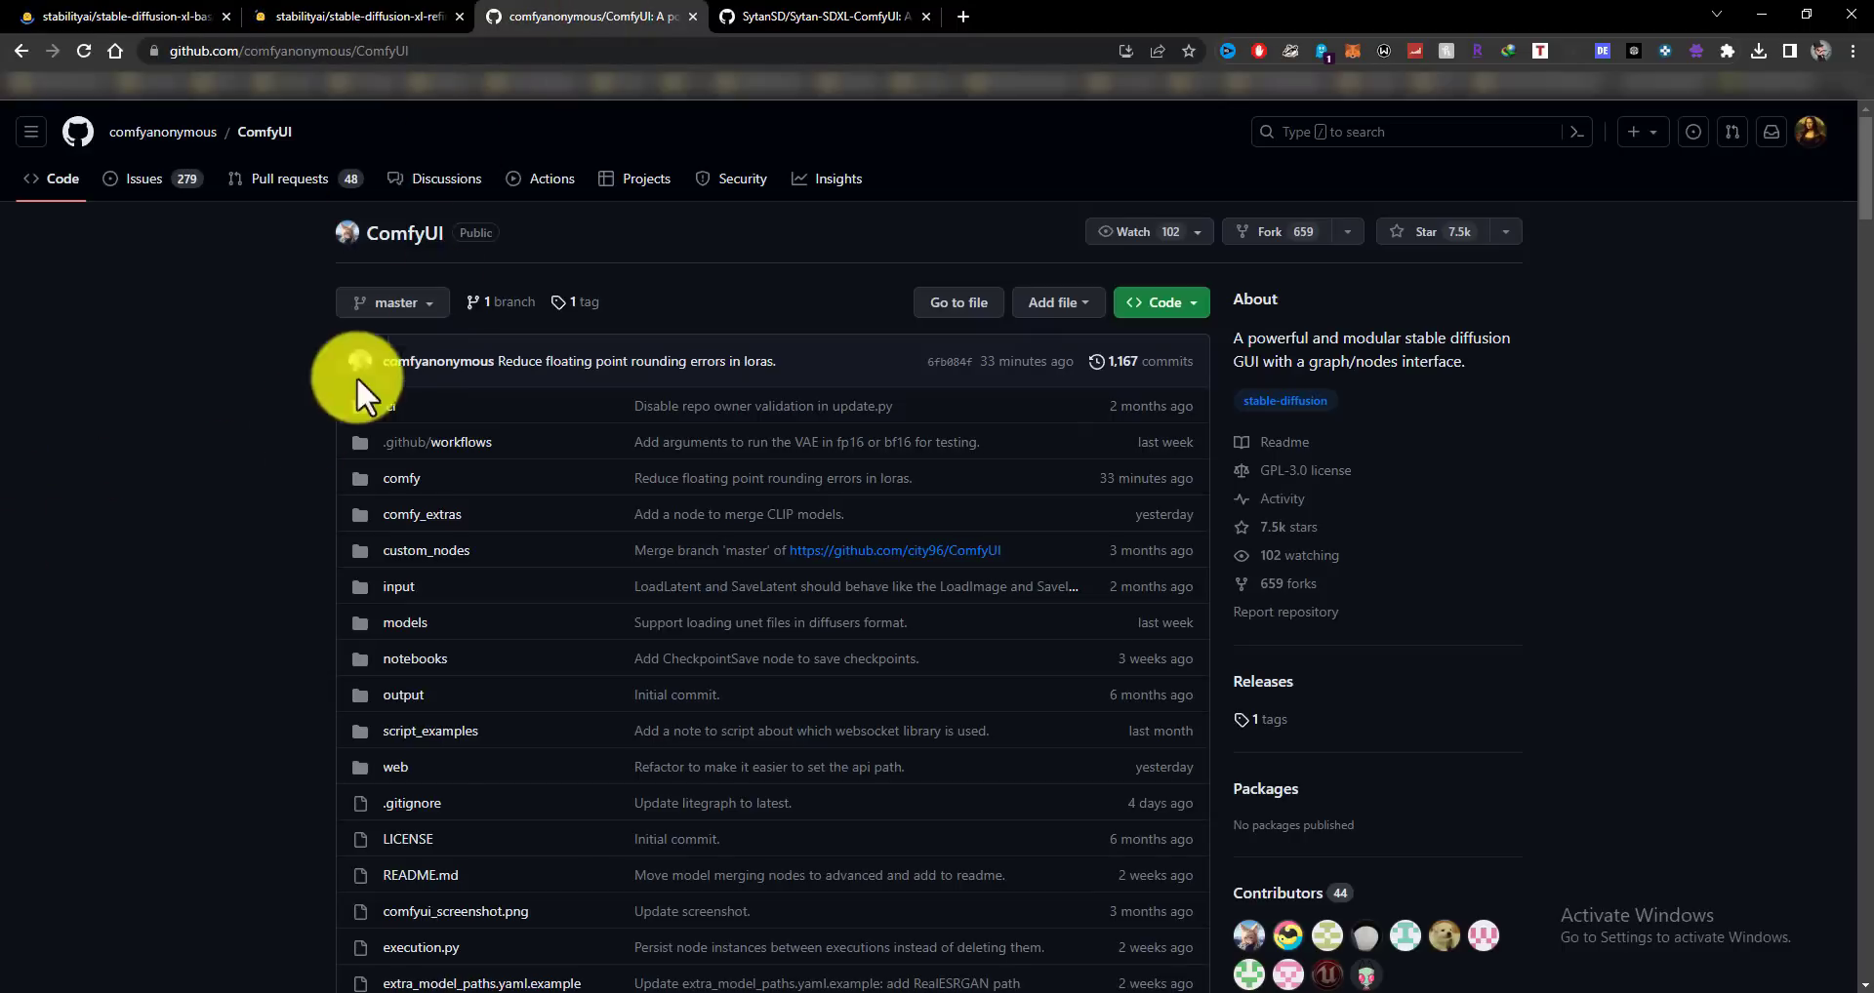
pyautogui.moveTo(362, 235); pyautogui.dragTo(259, 234)
pyautogui.click(190, 314)
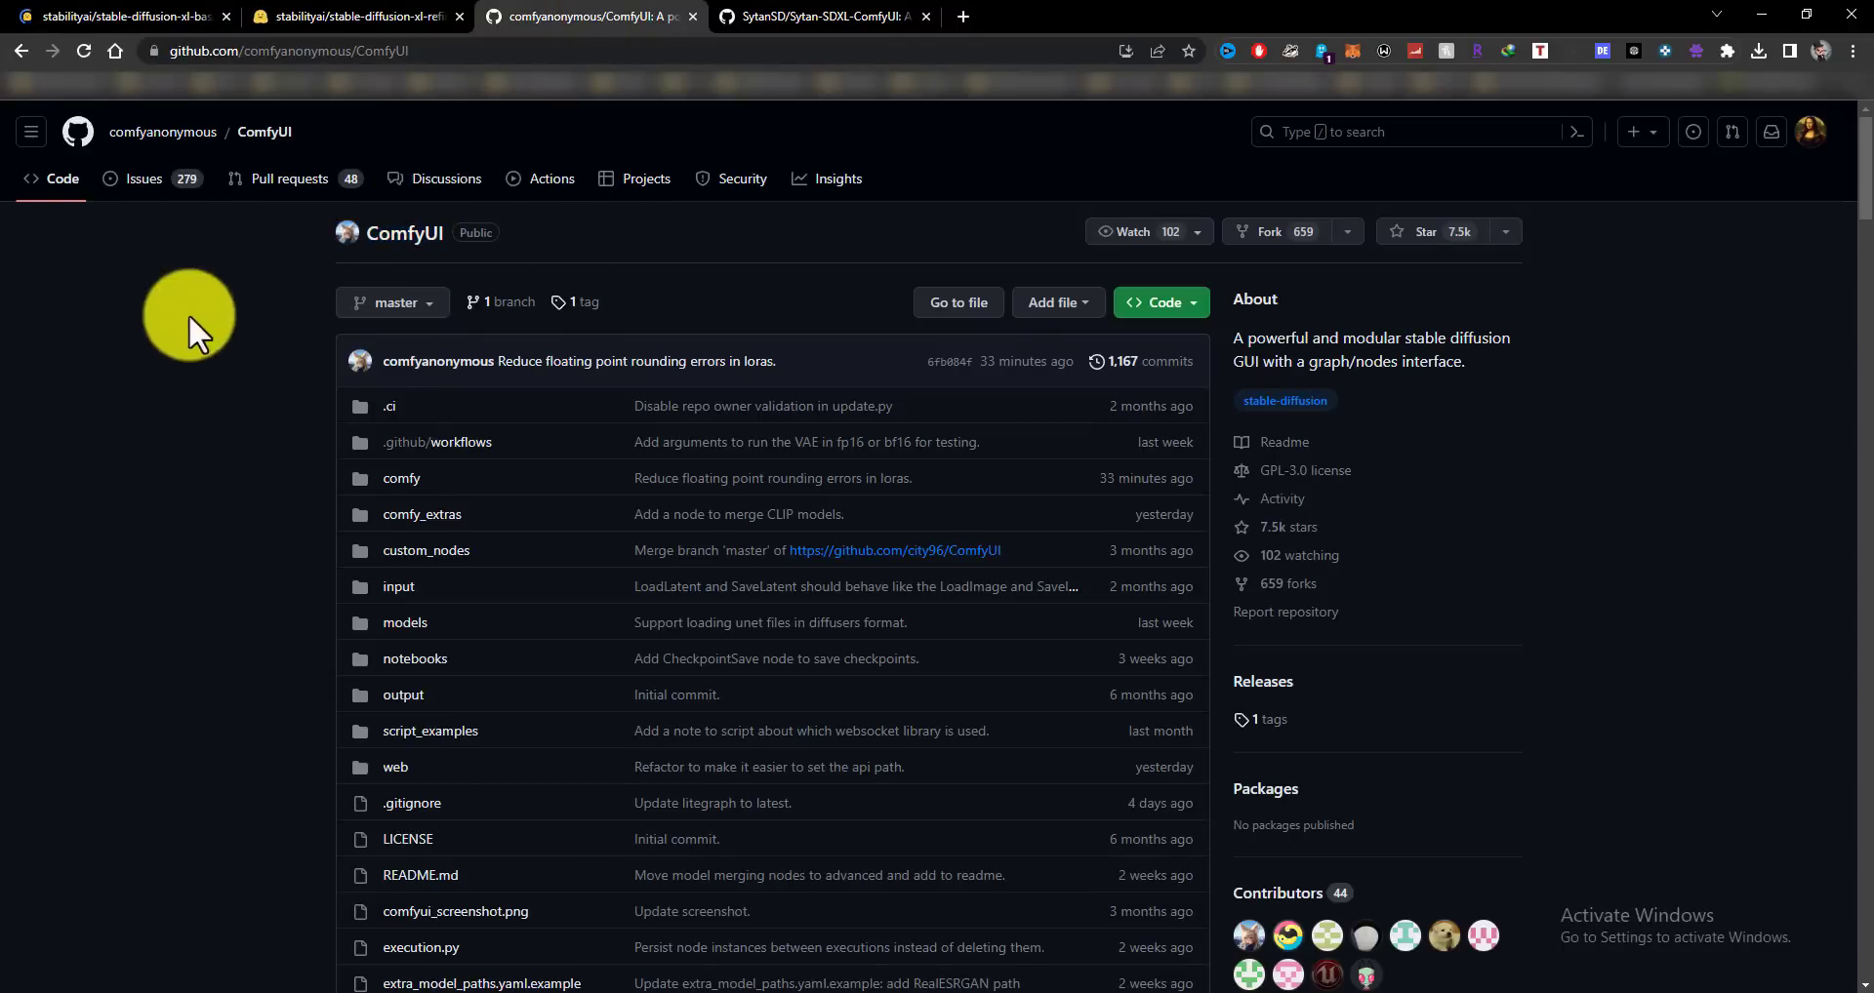
pyautogui.click(453, 50)
pyautogui.click(207, 395)
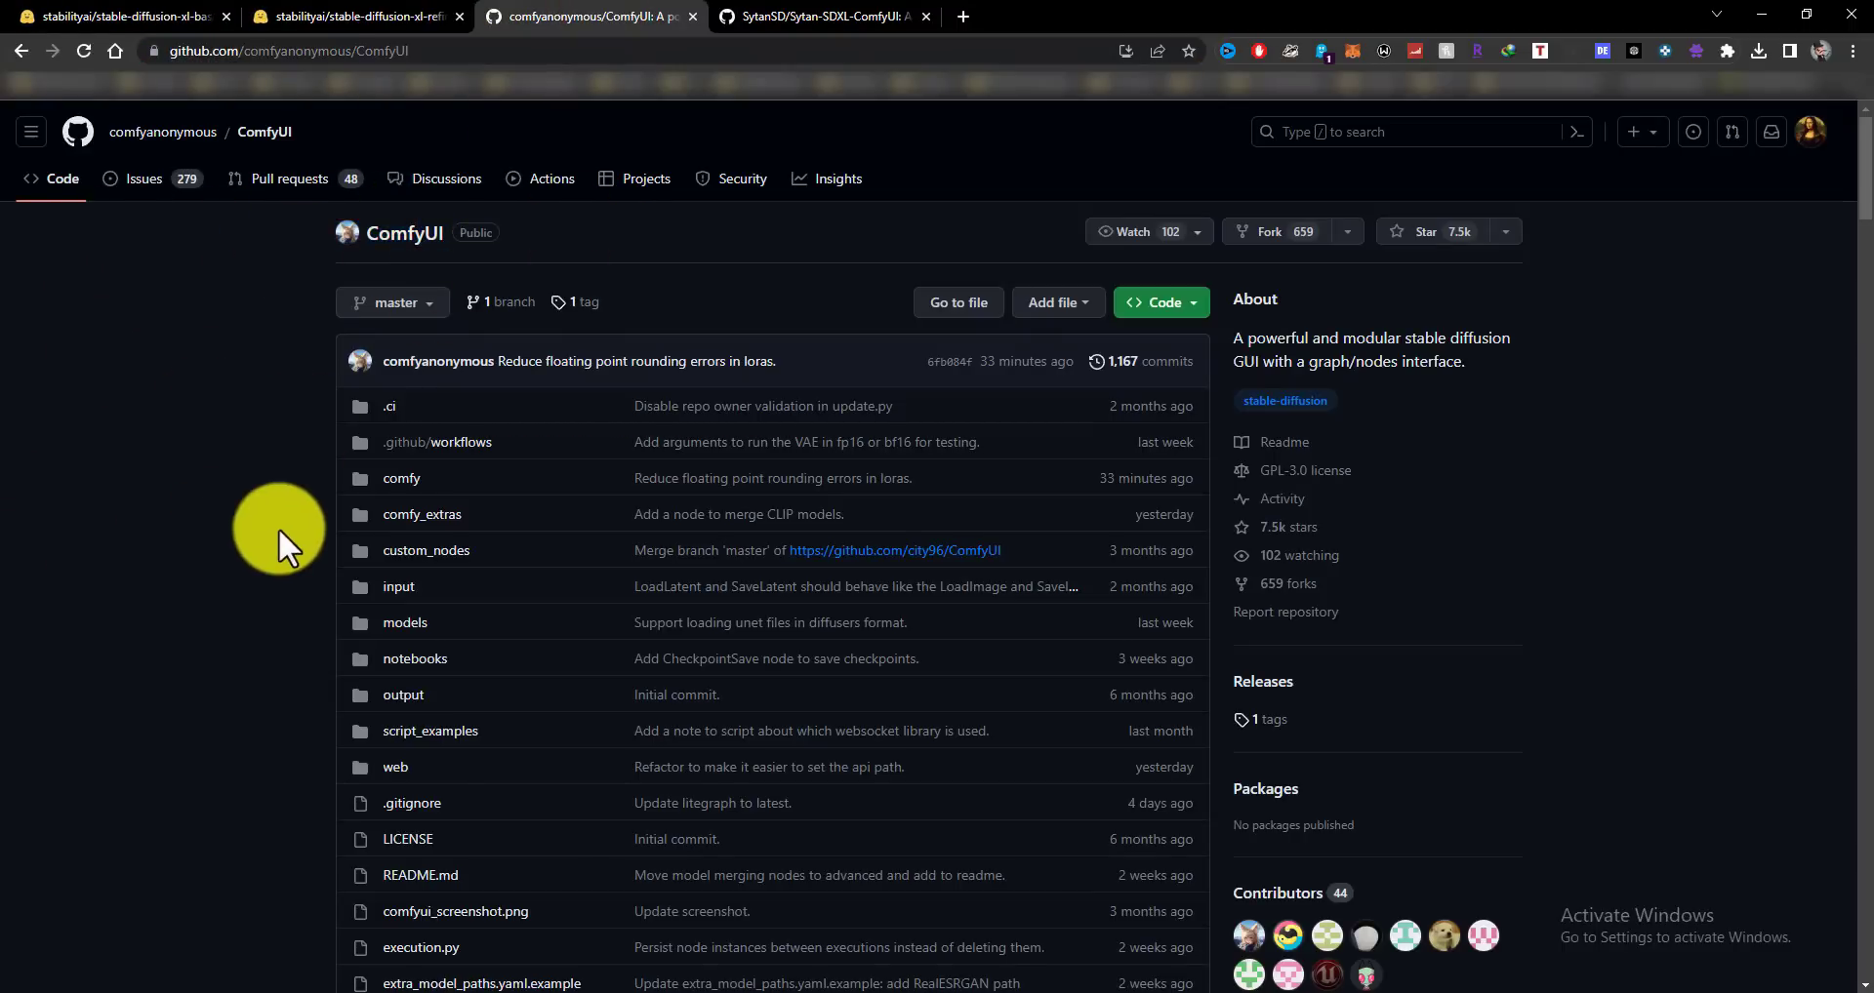
pyautogui.click(405, 234)
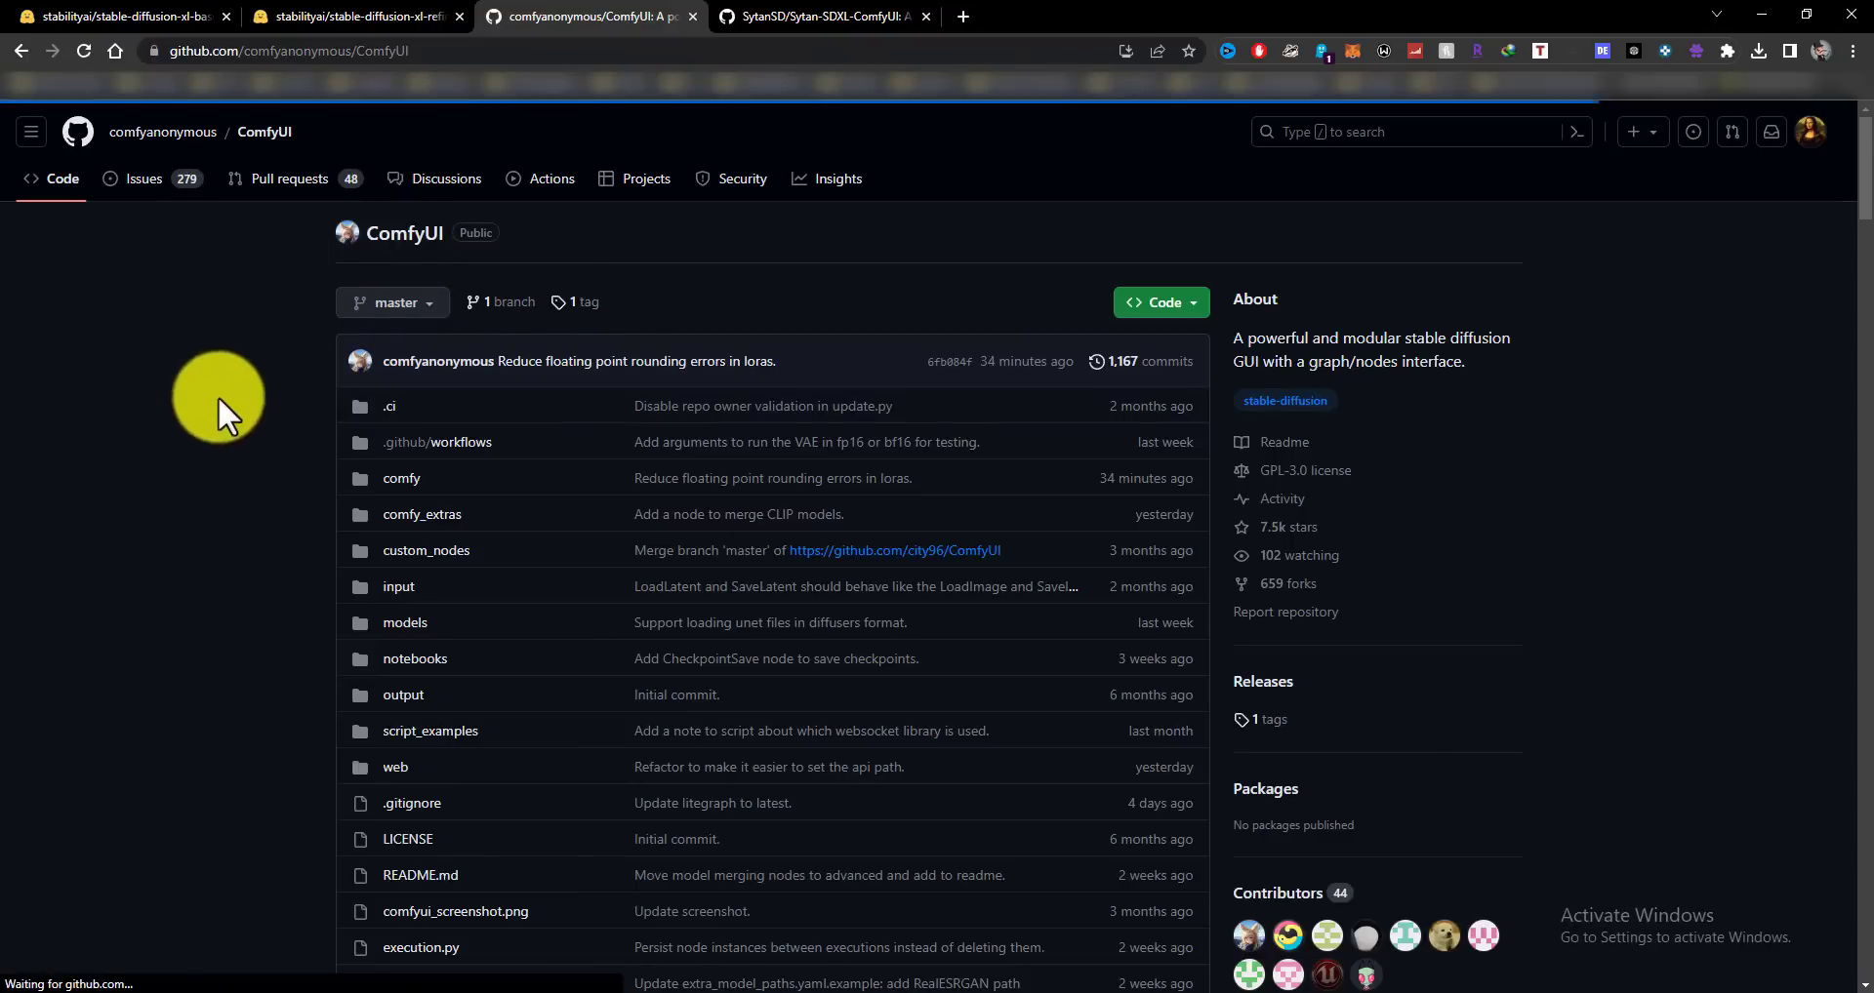
pyautogui.moveTo(218, 396); pyautogui.dragTo(228, 570)
pyautogui.click(141, 565)
# Read through the ComfyUI README from the introduction, features and shortcuts to the Installing section.
pyautogui.scroll(-5, 144, 556)
pyautogui.scroll(-4, 144, 556)
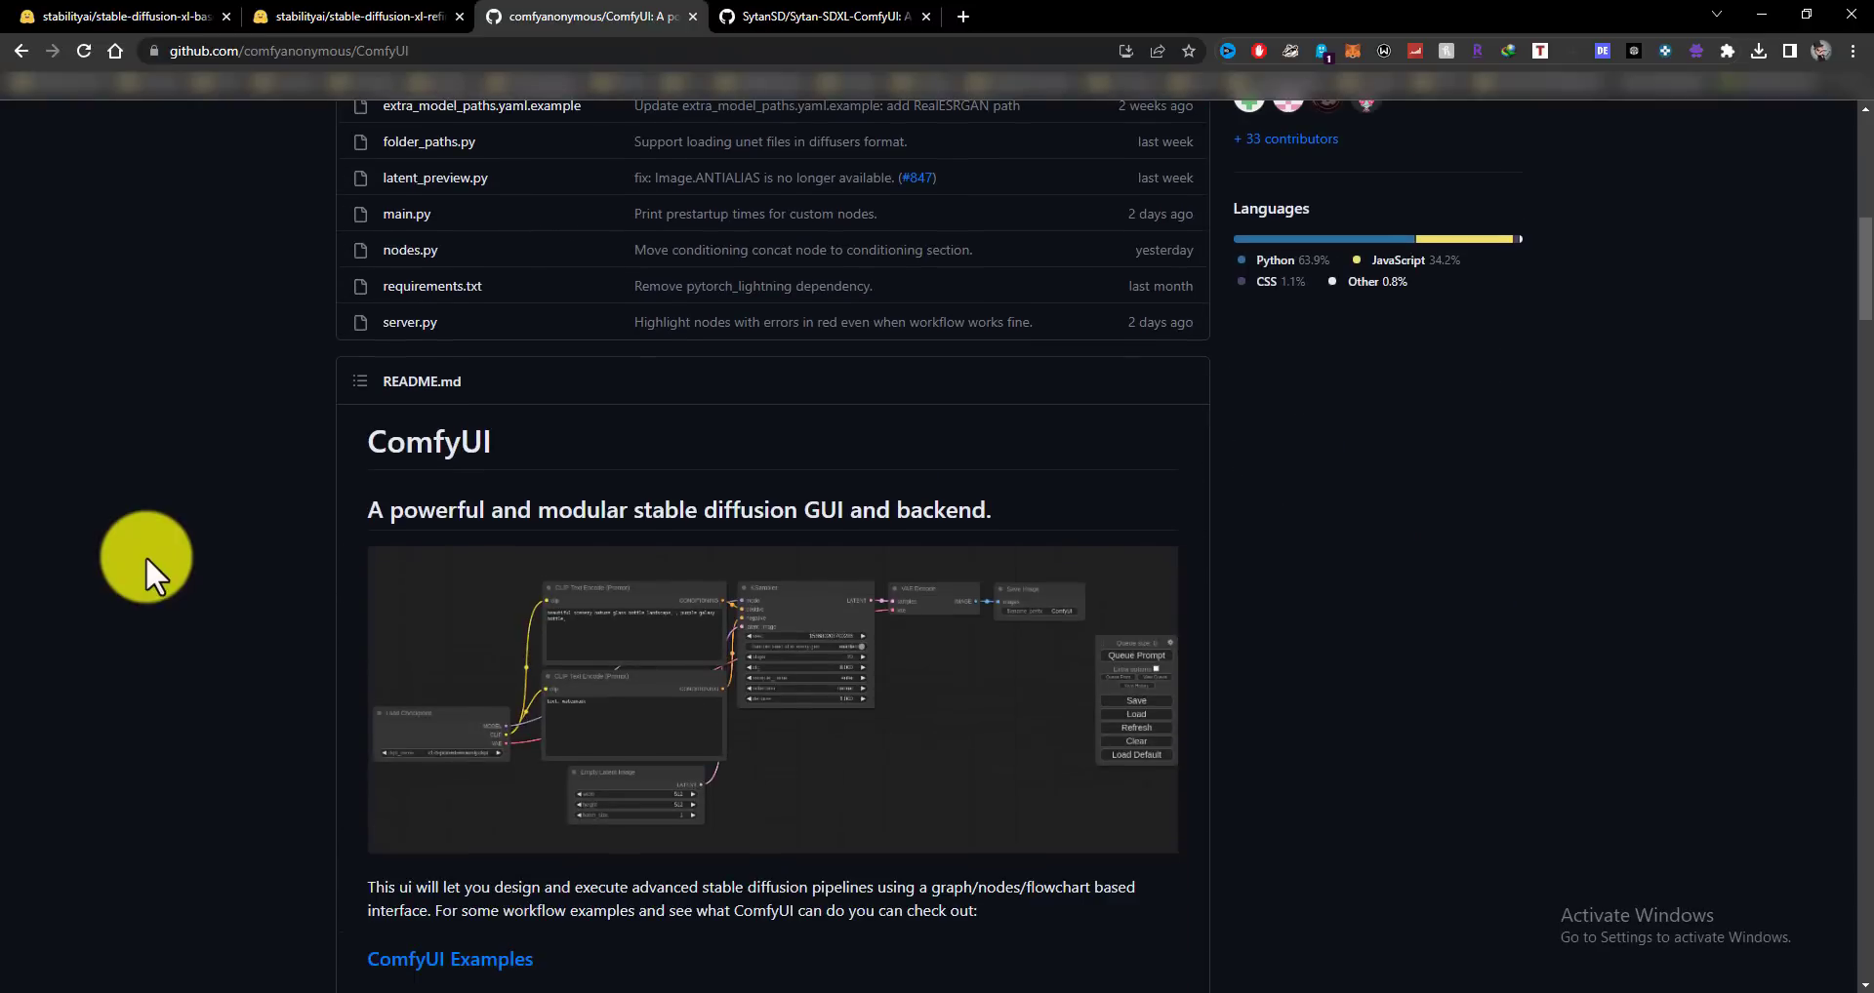
pyautogui.moveTo(386, 442); pyautogui.dragTo(1191, 640)
pyautogui.click(20, 654)
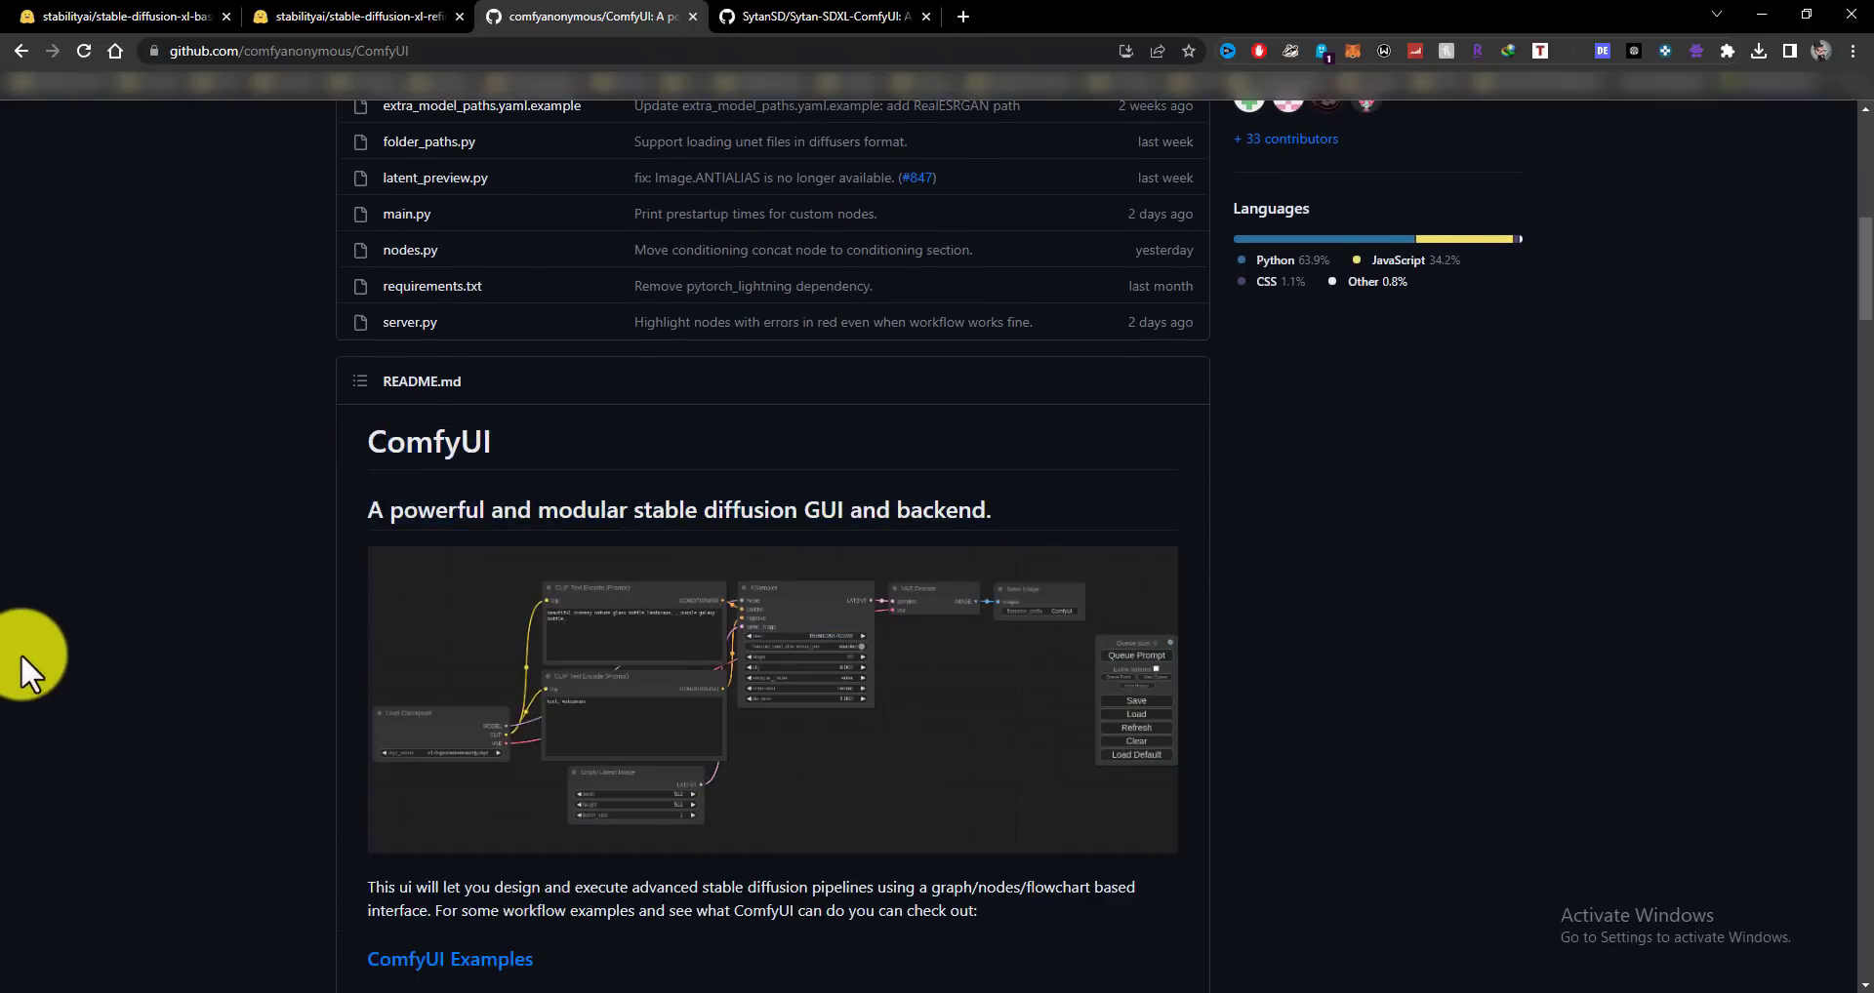
pyautogui.scroll(-9, 24, 654)
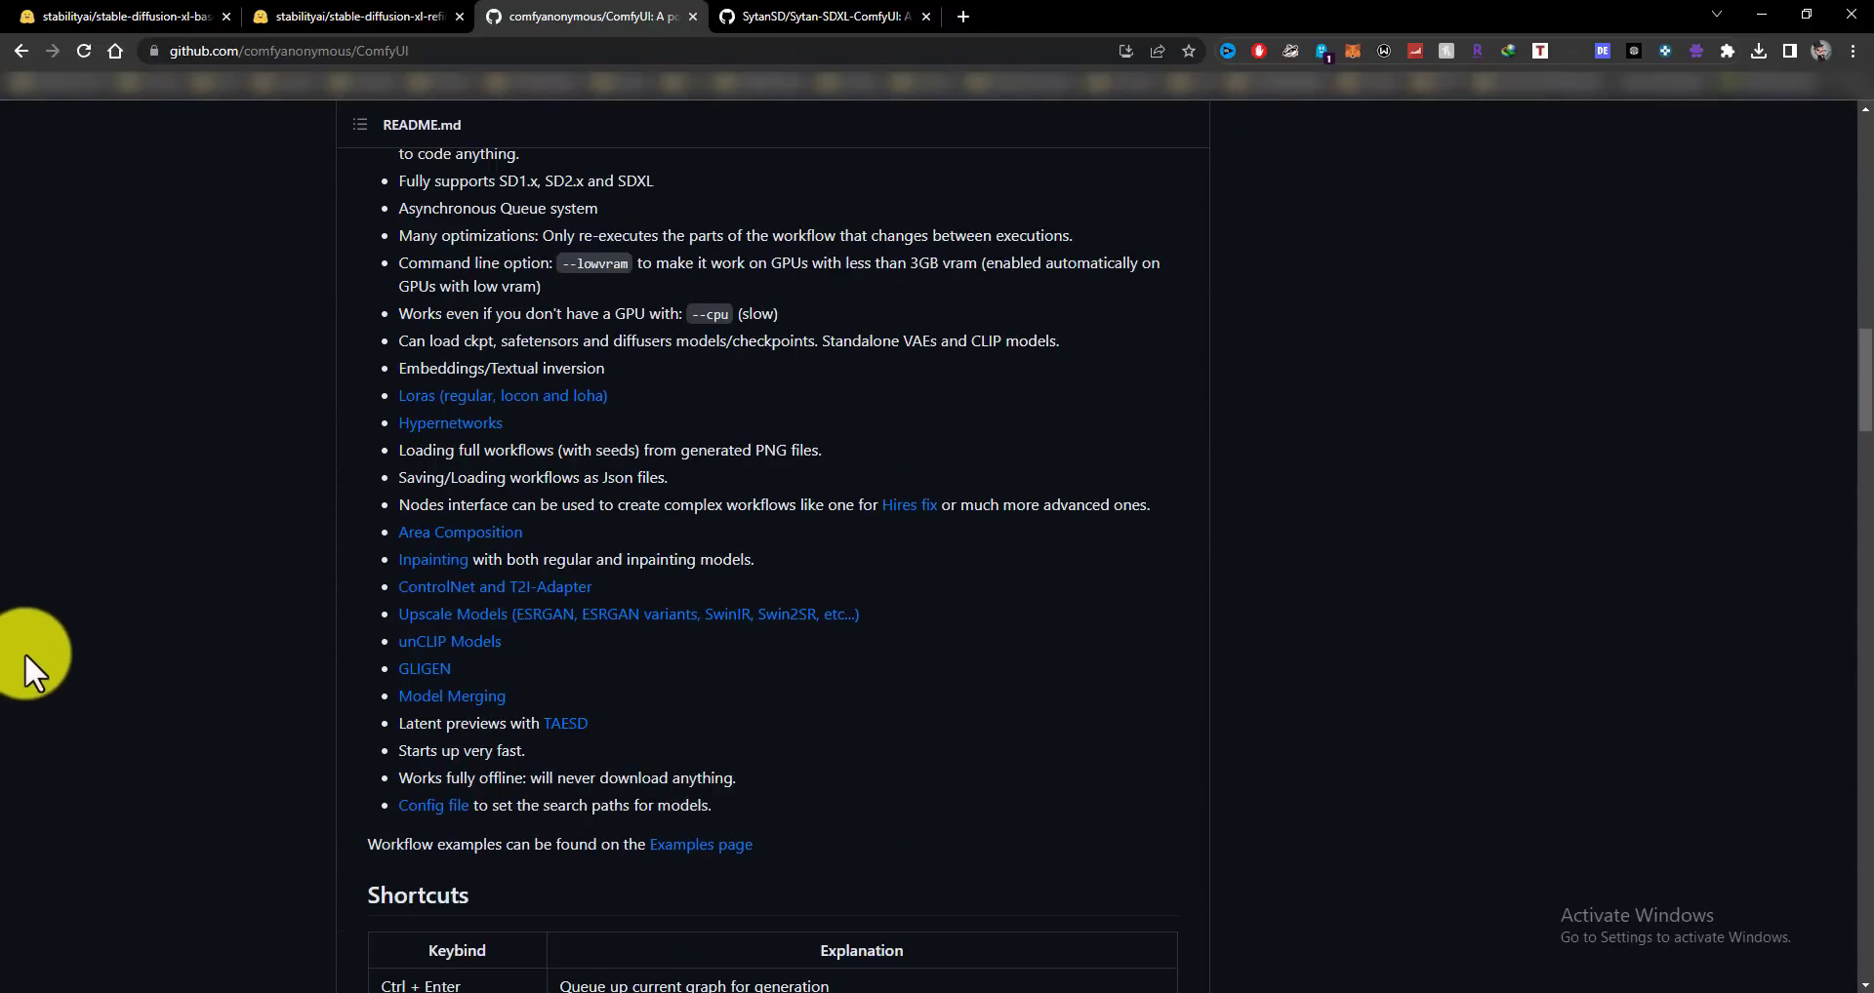
pyautogui.scroll(4, 25, 652)
pyautogui.scroll(-10, 25, 652)
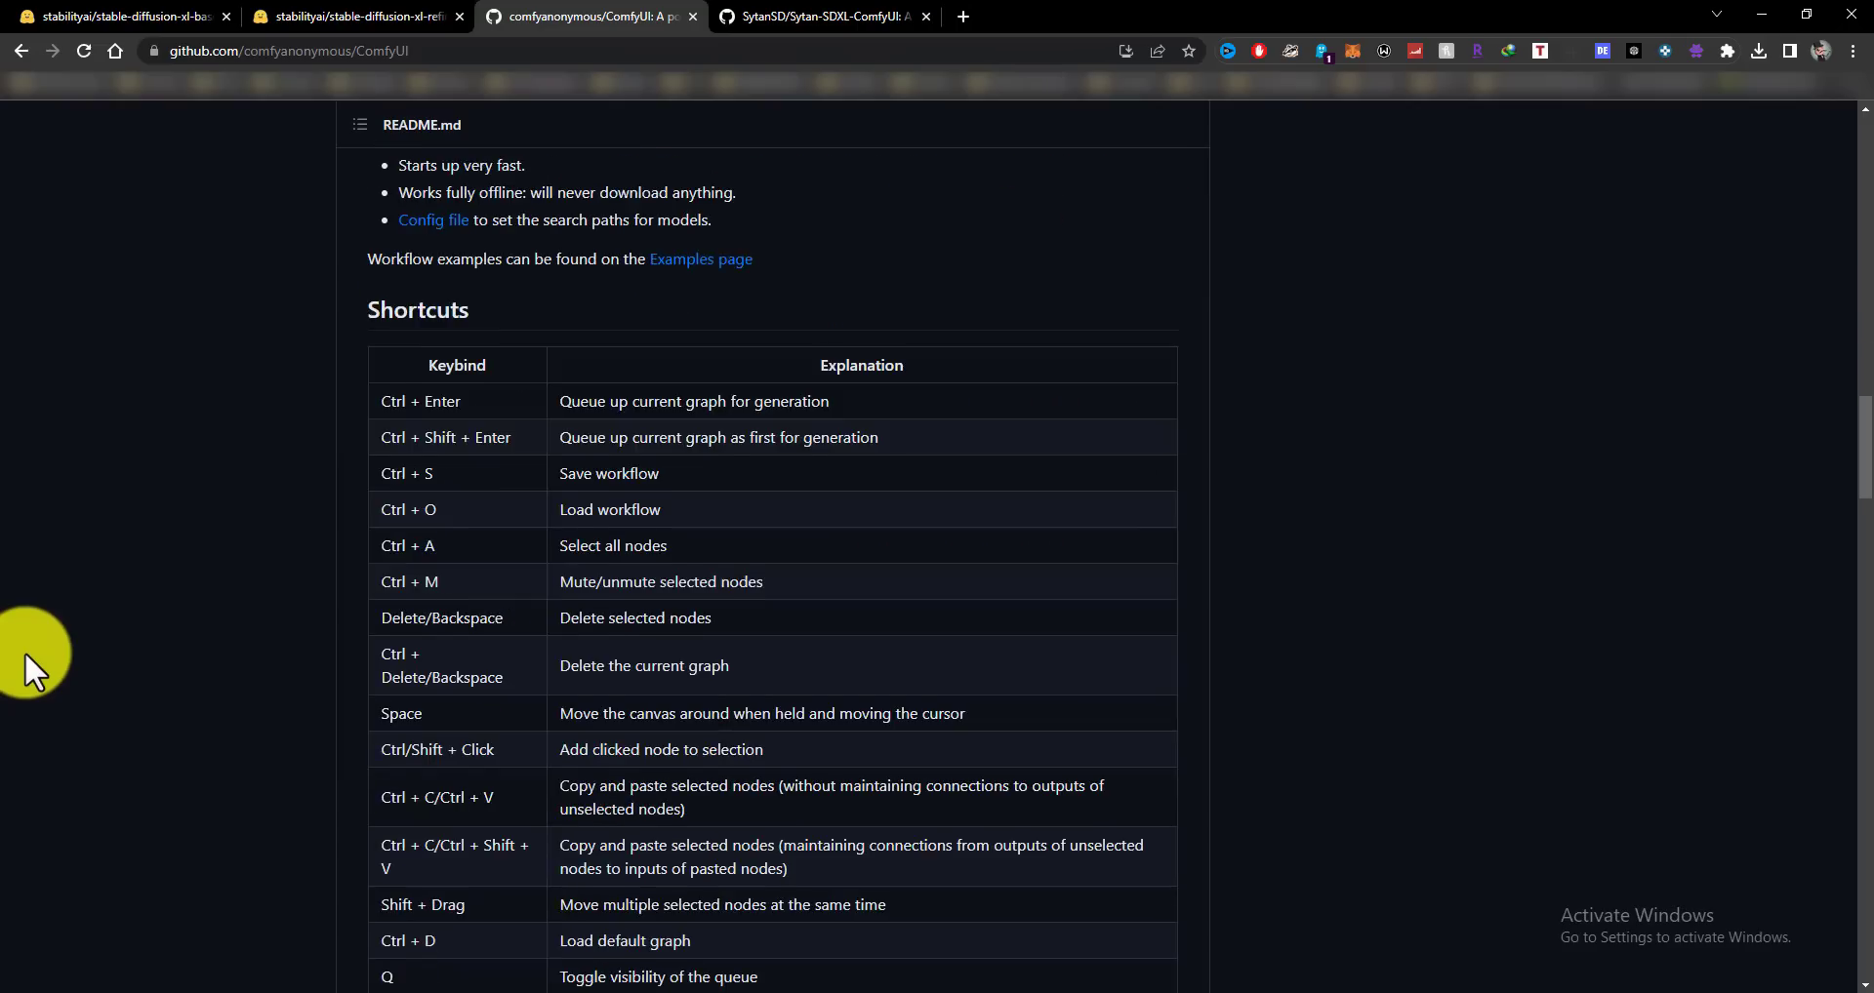
pyautogui.scroll(3, 25, 650)
pyautogui.scroll(-11, 25, 650)
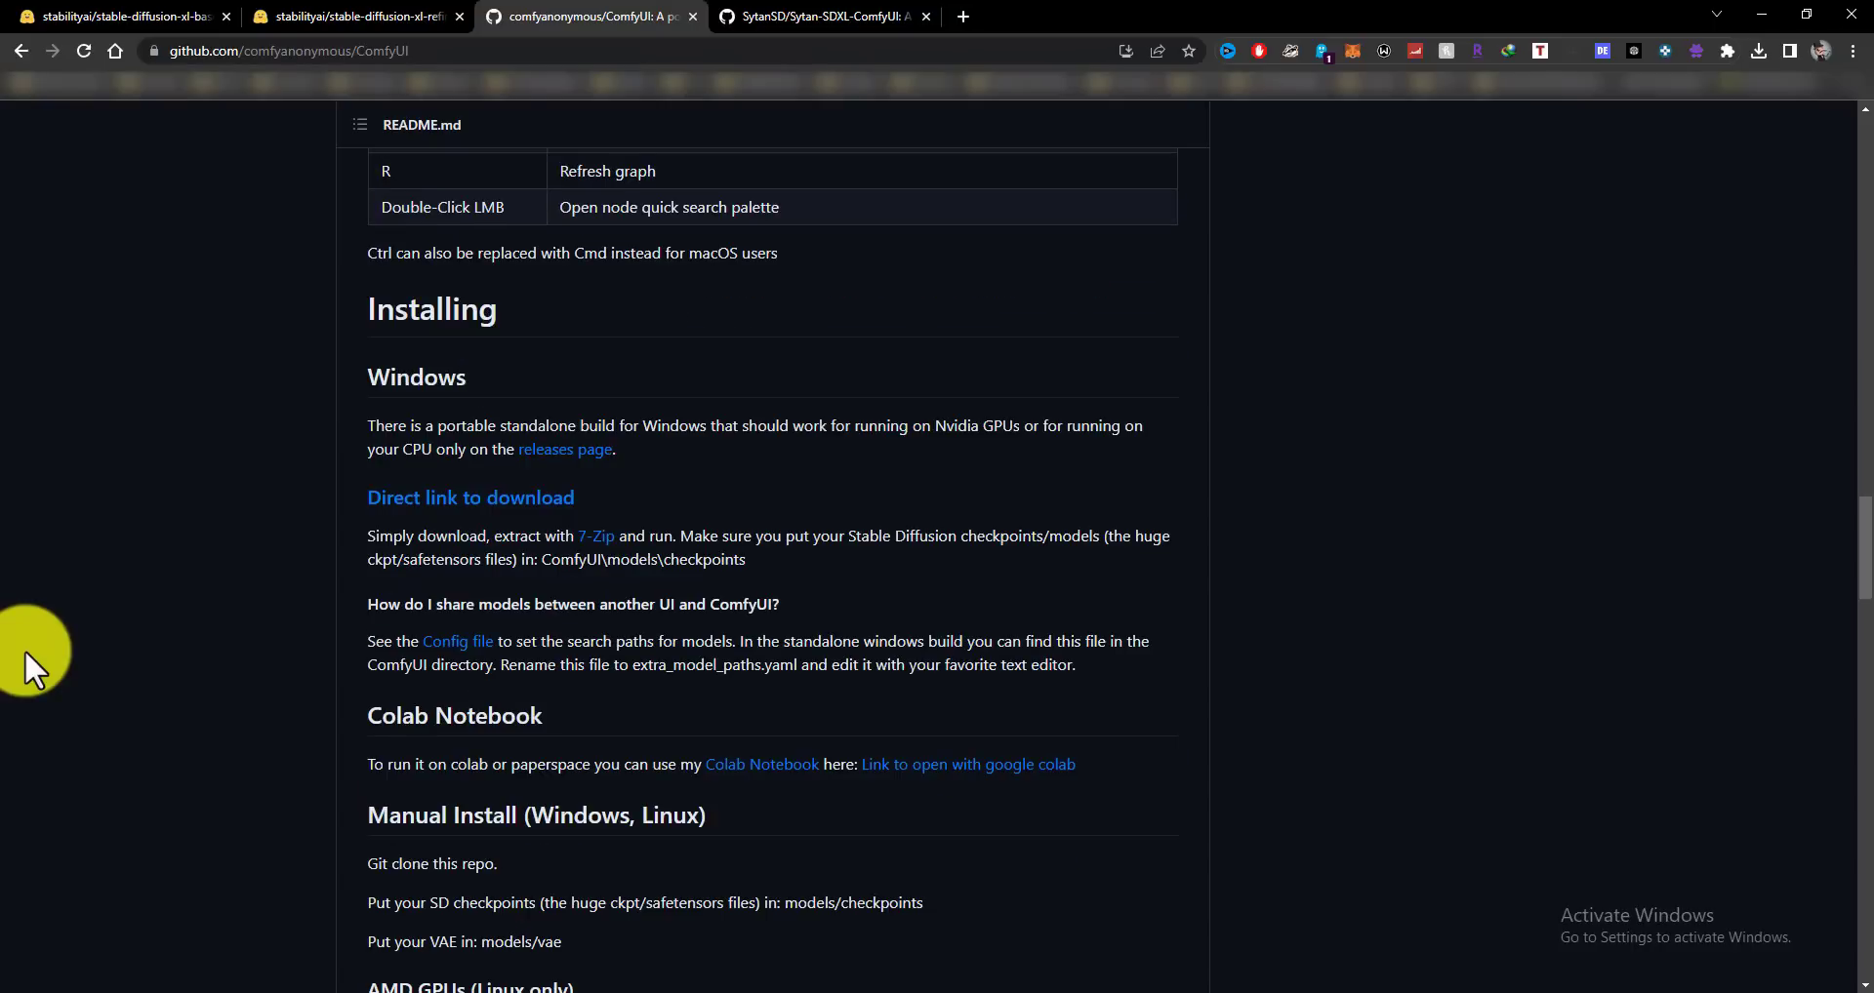
pyautogui.scroll(-1, 29, 645)
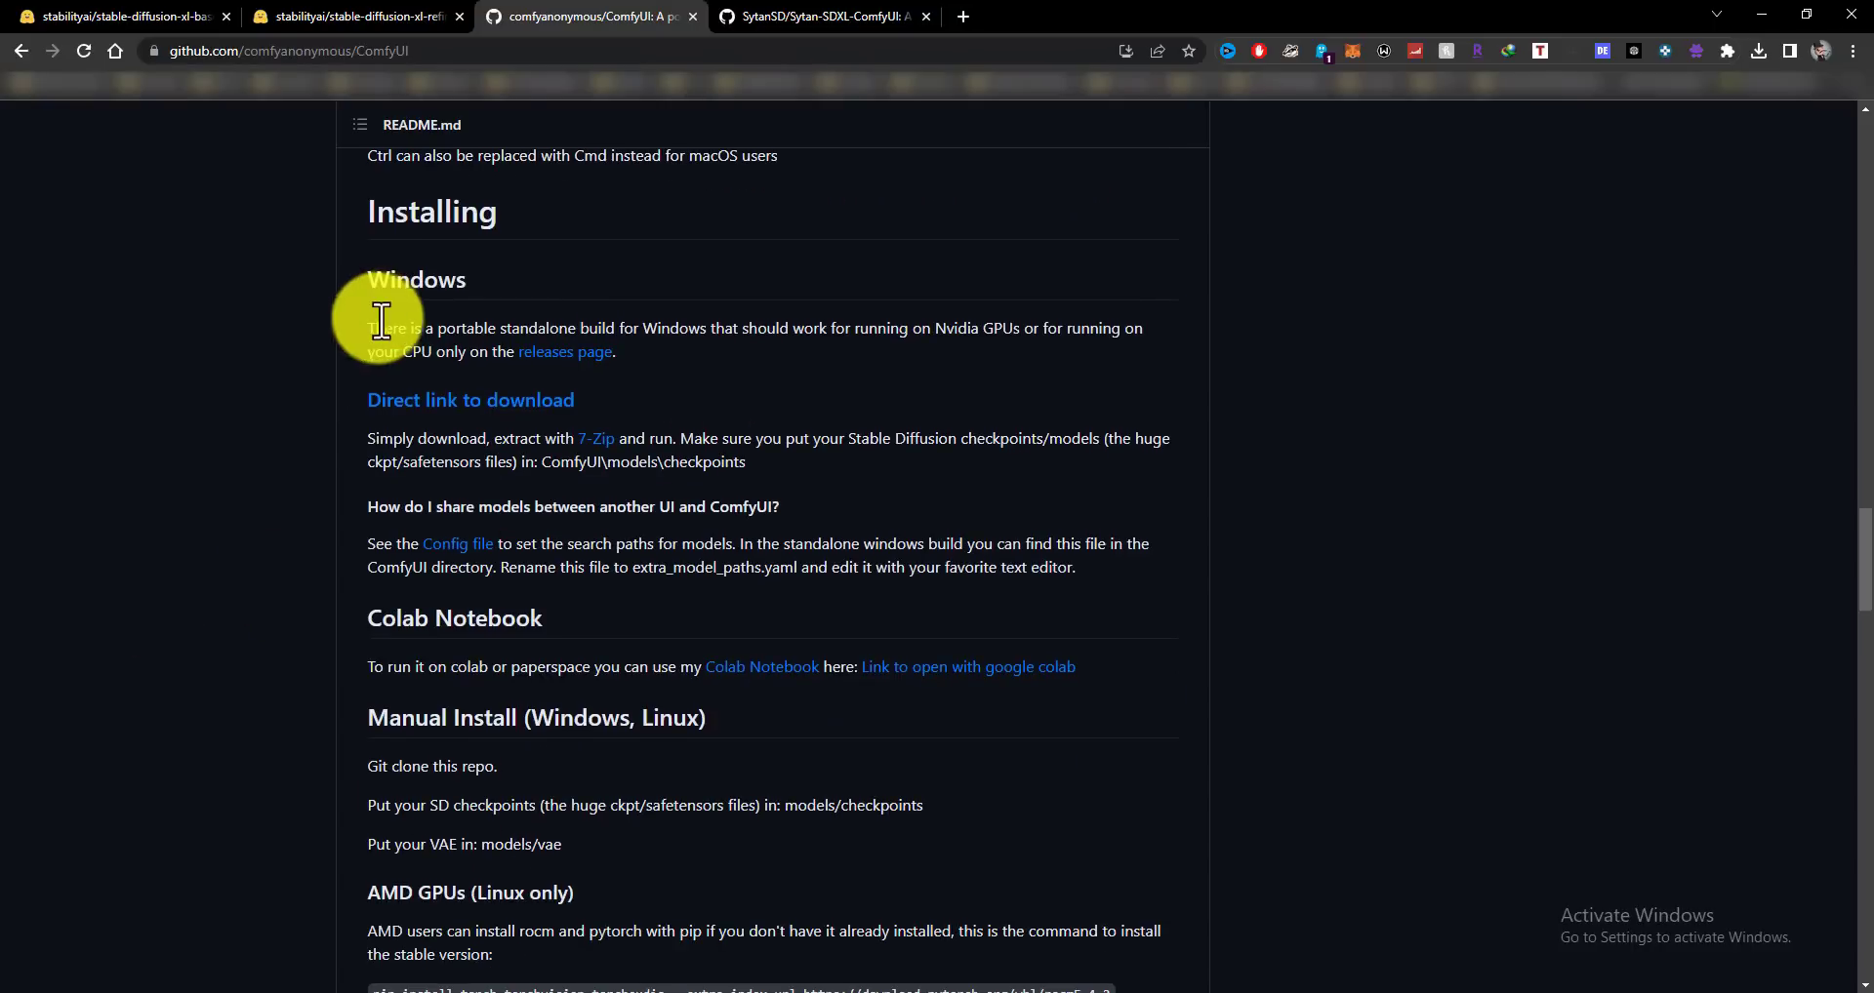
# Examine the Windows installation instructions, including the ComfyUI\models\checkpoints folder for model files.
pyautogui.moveTo(372, 292); pyautogui.dragTo(933, 566)
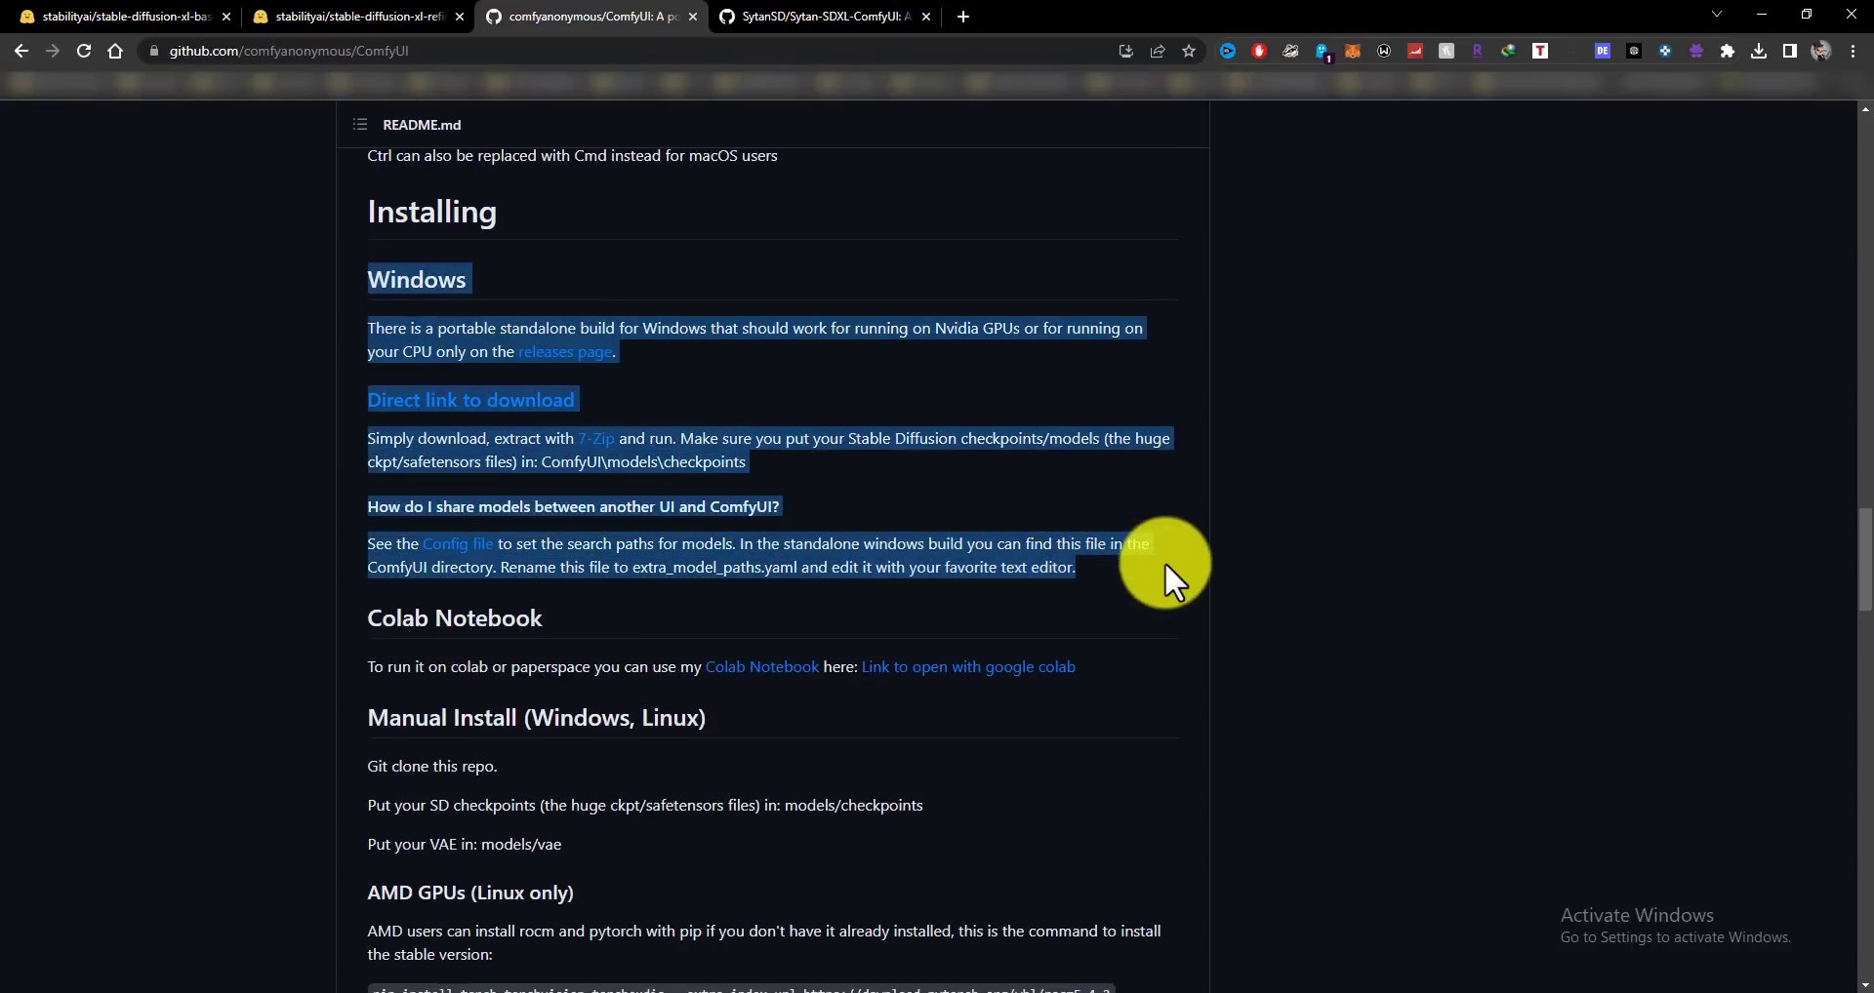
pyautogui.click(8, 565)
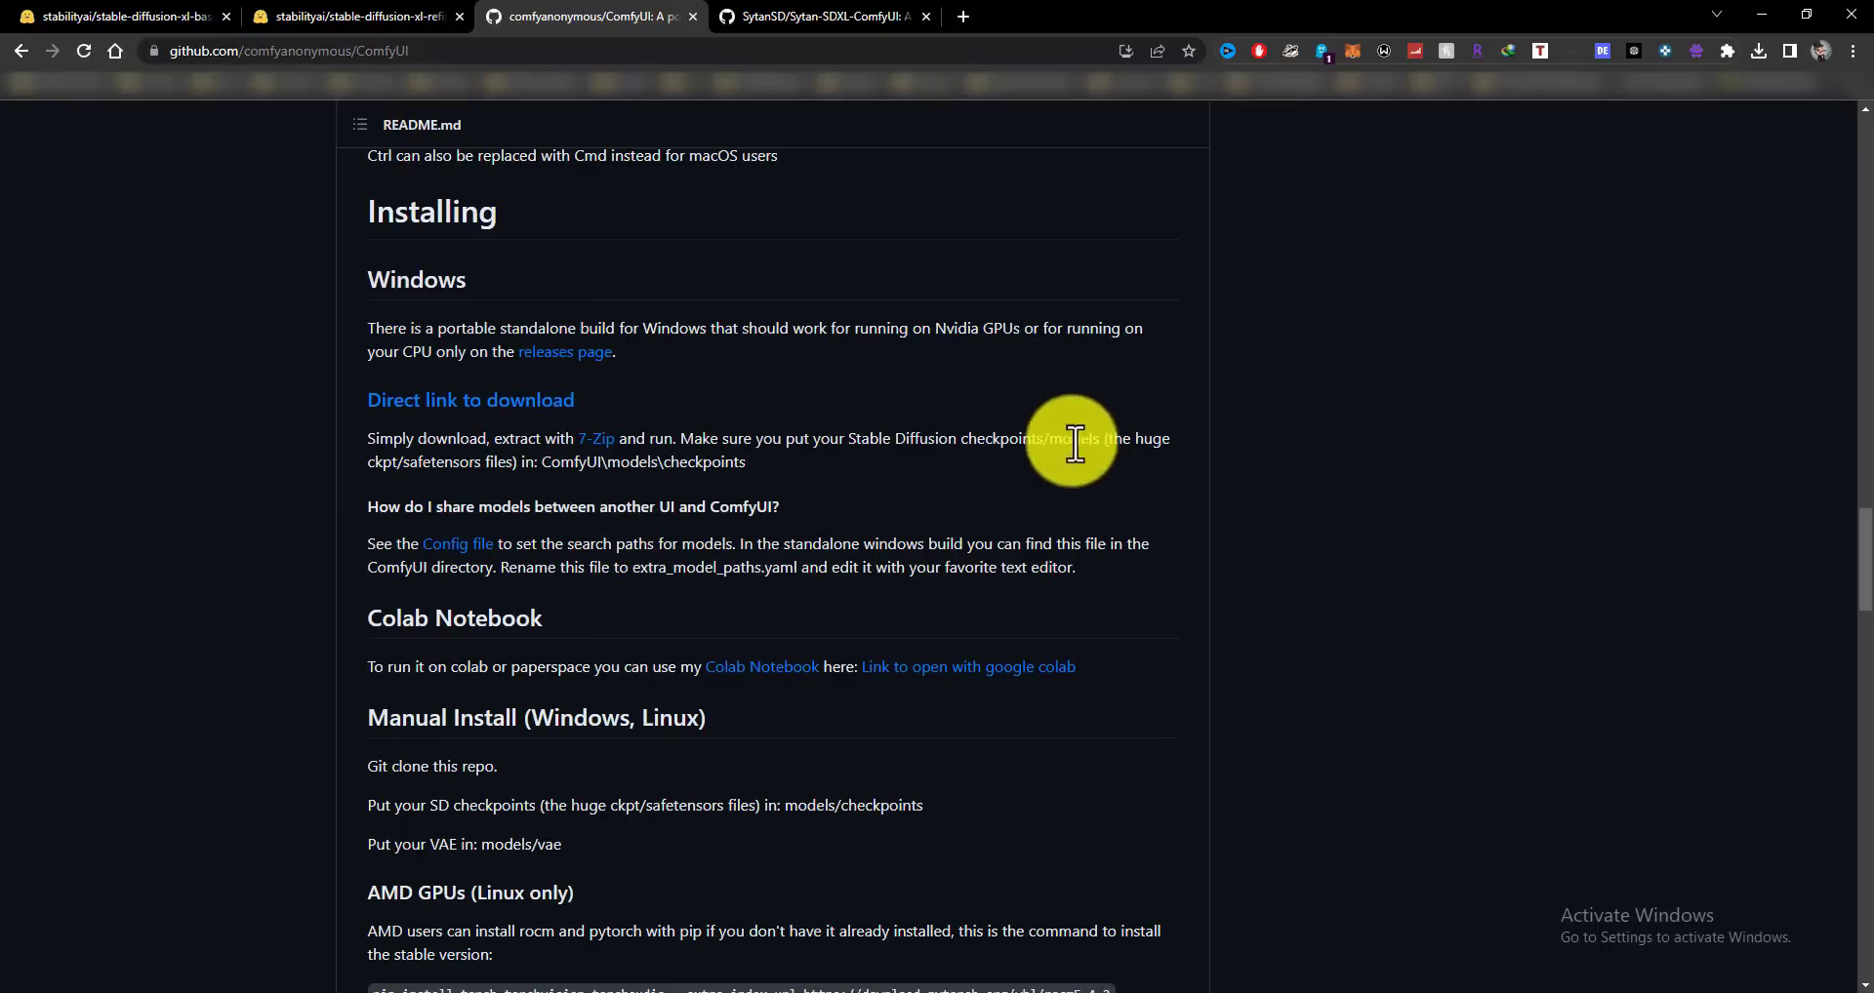
pyautogui.moveTo(1107, 440); pyautogui.dragTo(1199, 482)
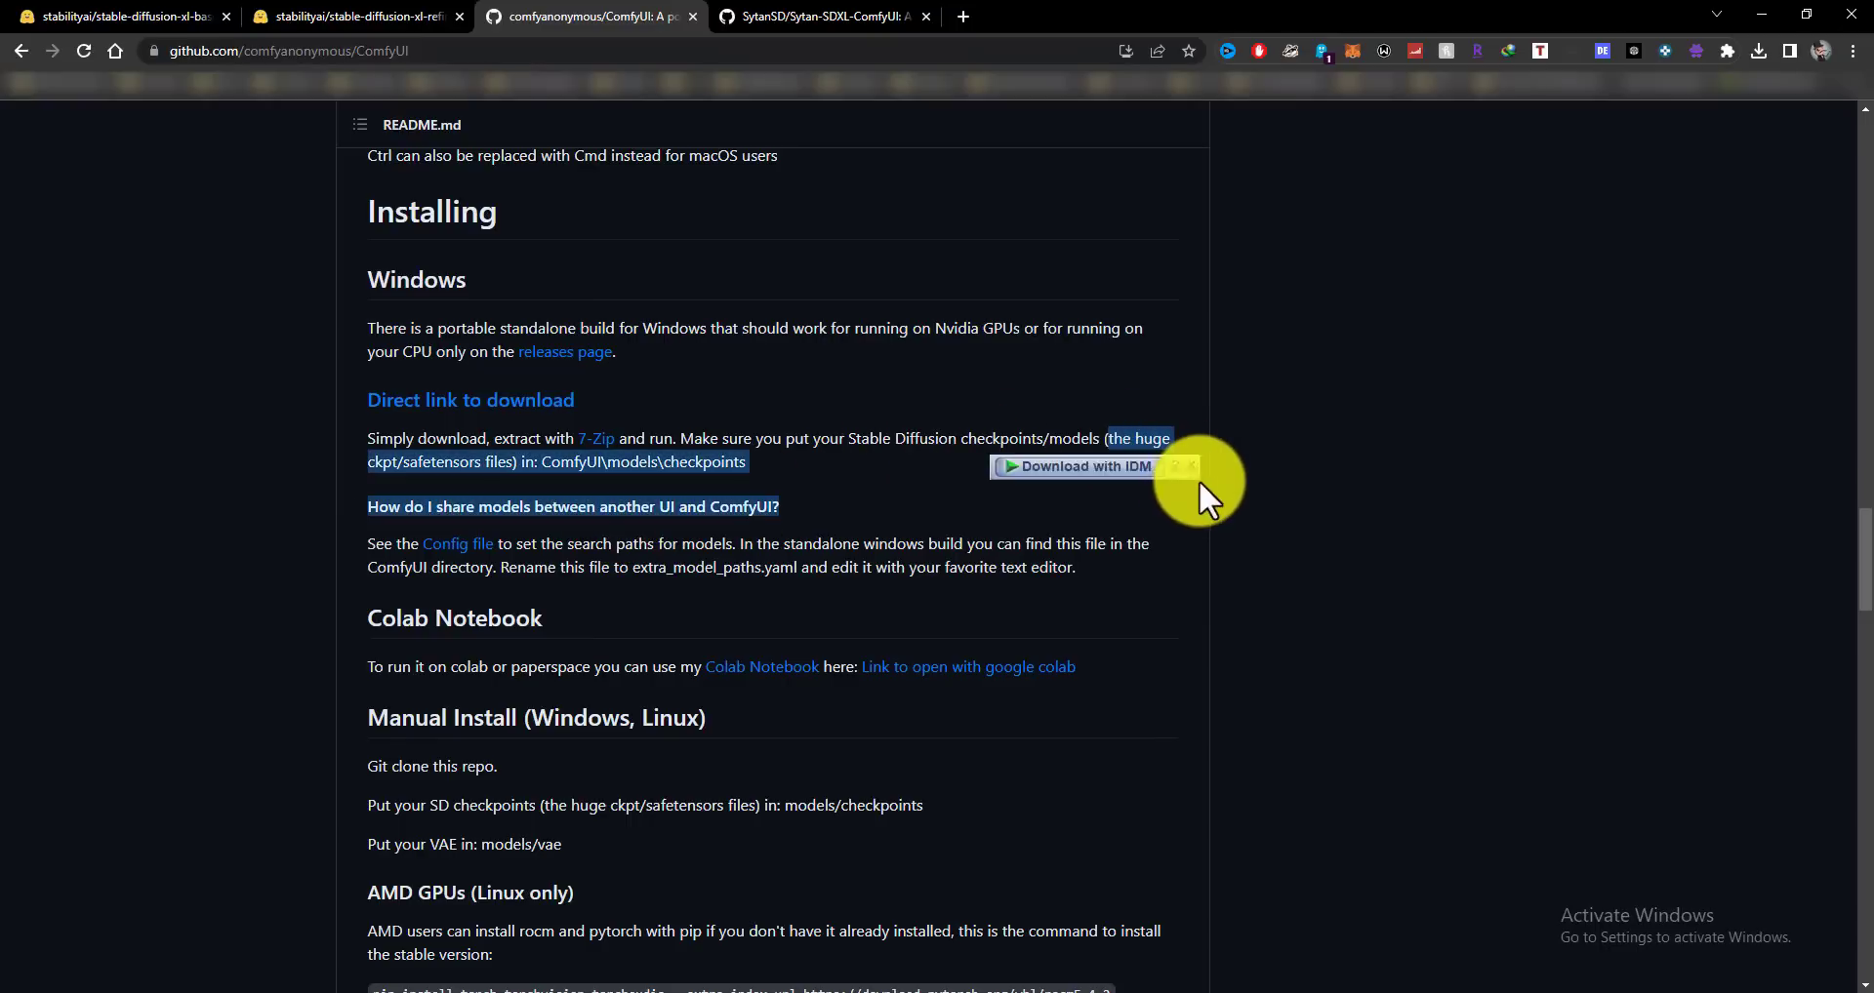
pyautogui.click(819, 490)
pyautogui.moveTo(748, 463); pyautogui.dragTo(552, 470)
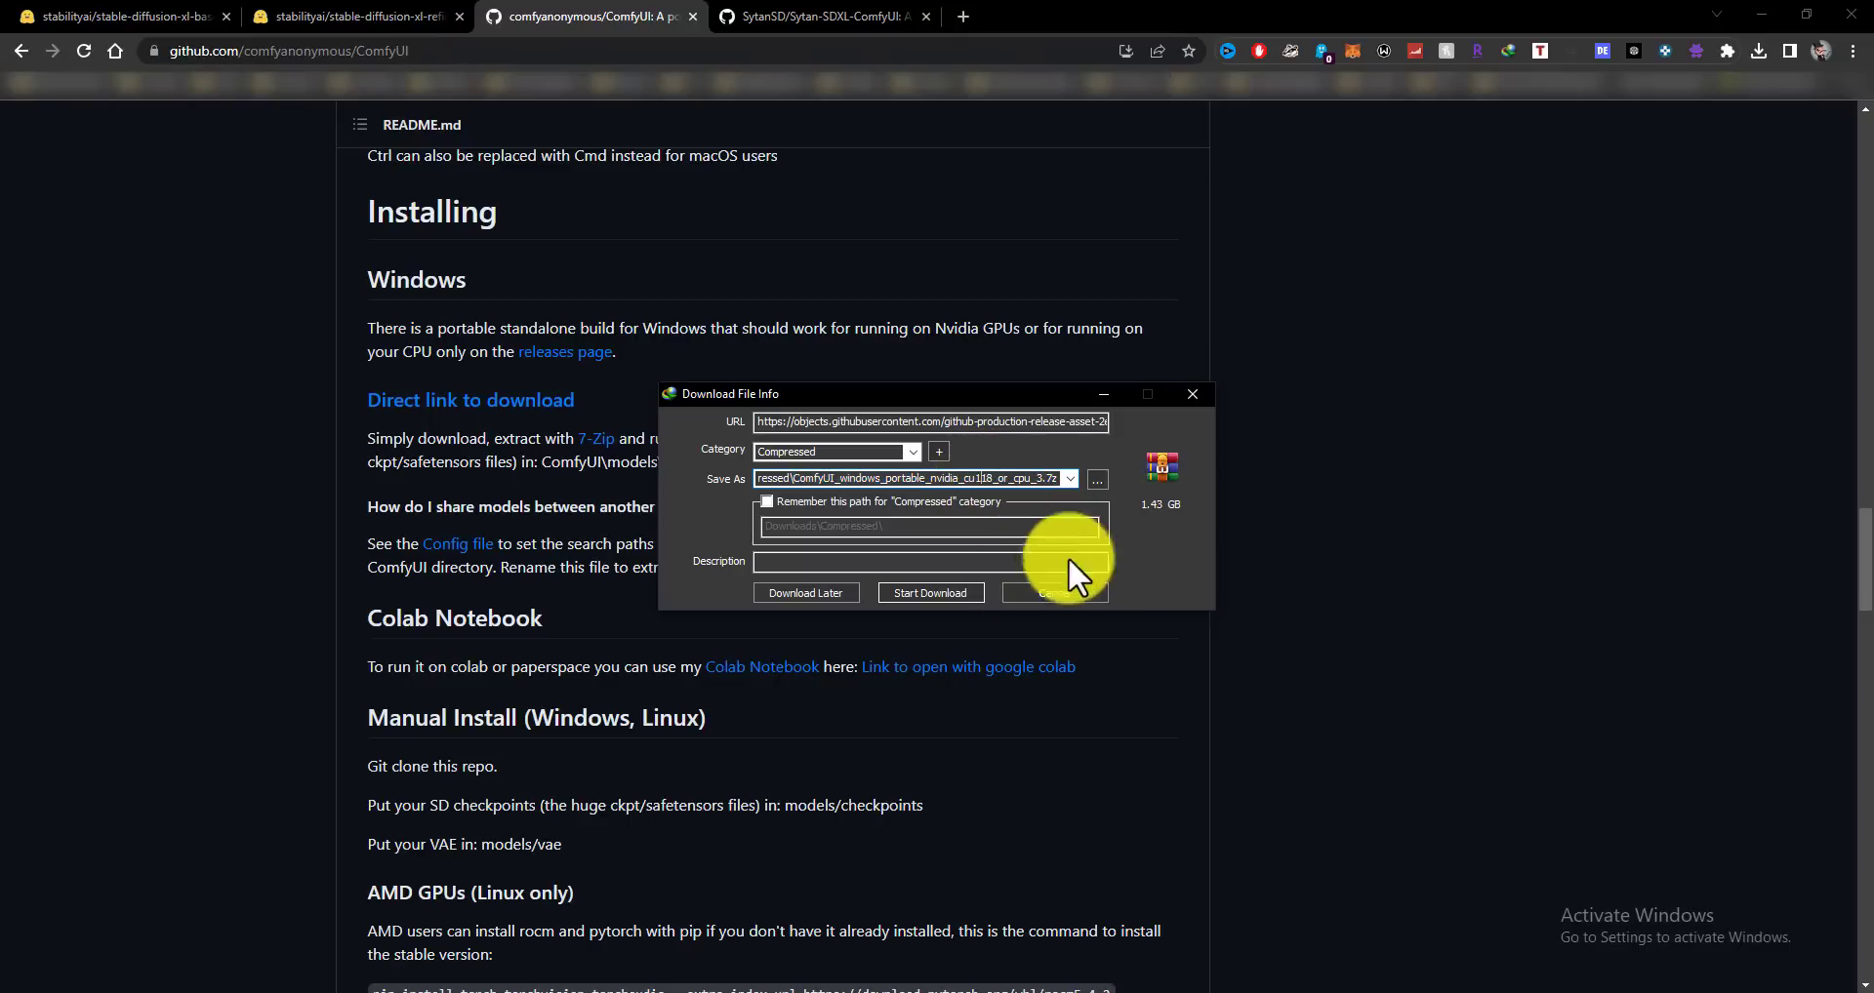
# Download ComfyUI_windows_portable_nvidia_cu118_or_cpu_3.7z from the direct Windows download link in the Compressed category.
pyautogui.click(947, 594)
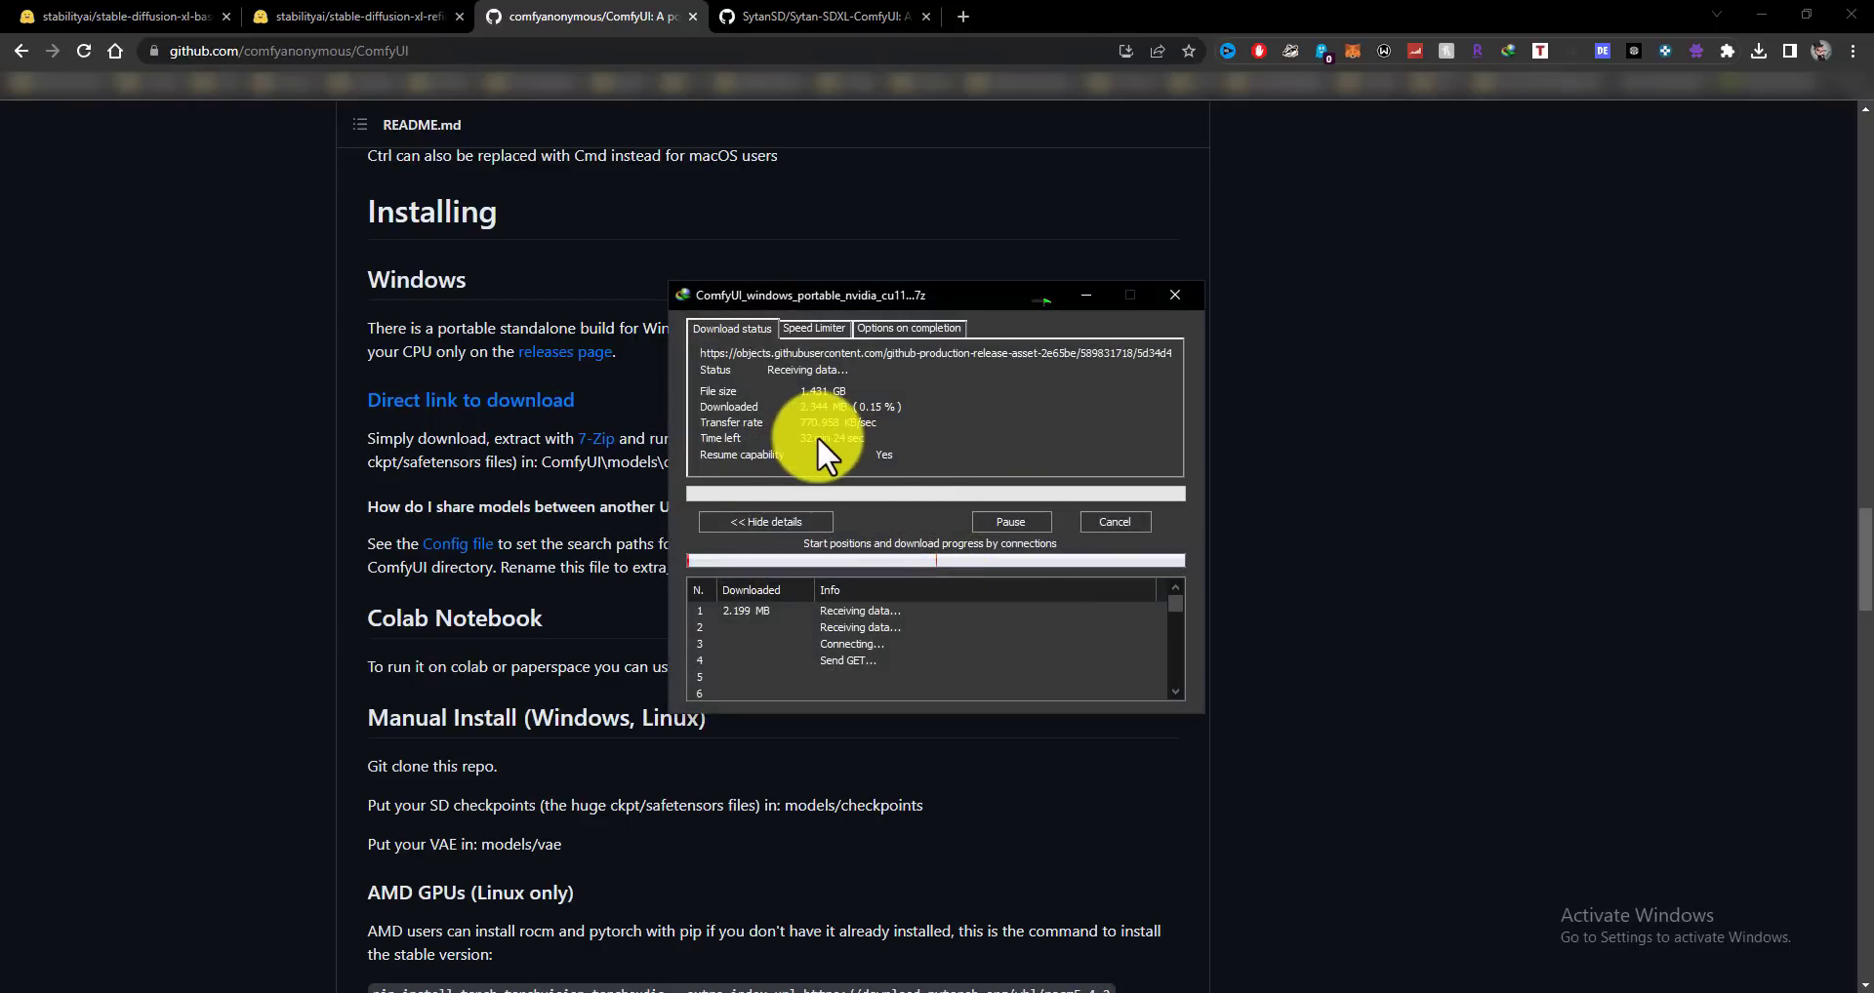
pyautogui.click(112, 575)
# Examine the AMD GPUs (Linux only) installation instructions and their pip commands in the README.
pyautogui.scroll(-4, 126, 654)
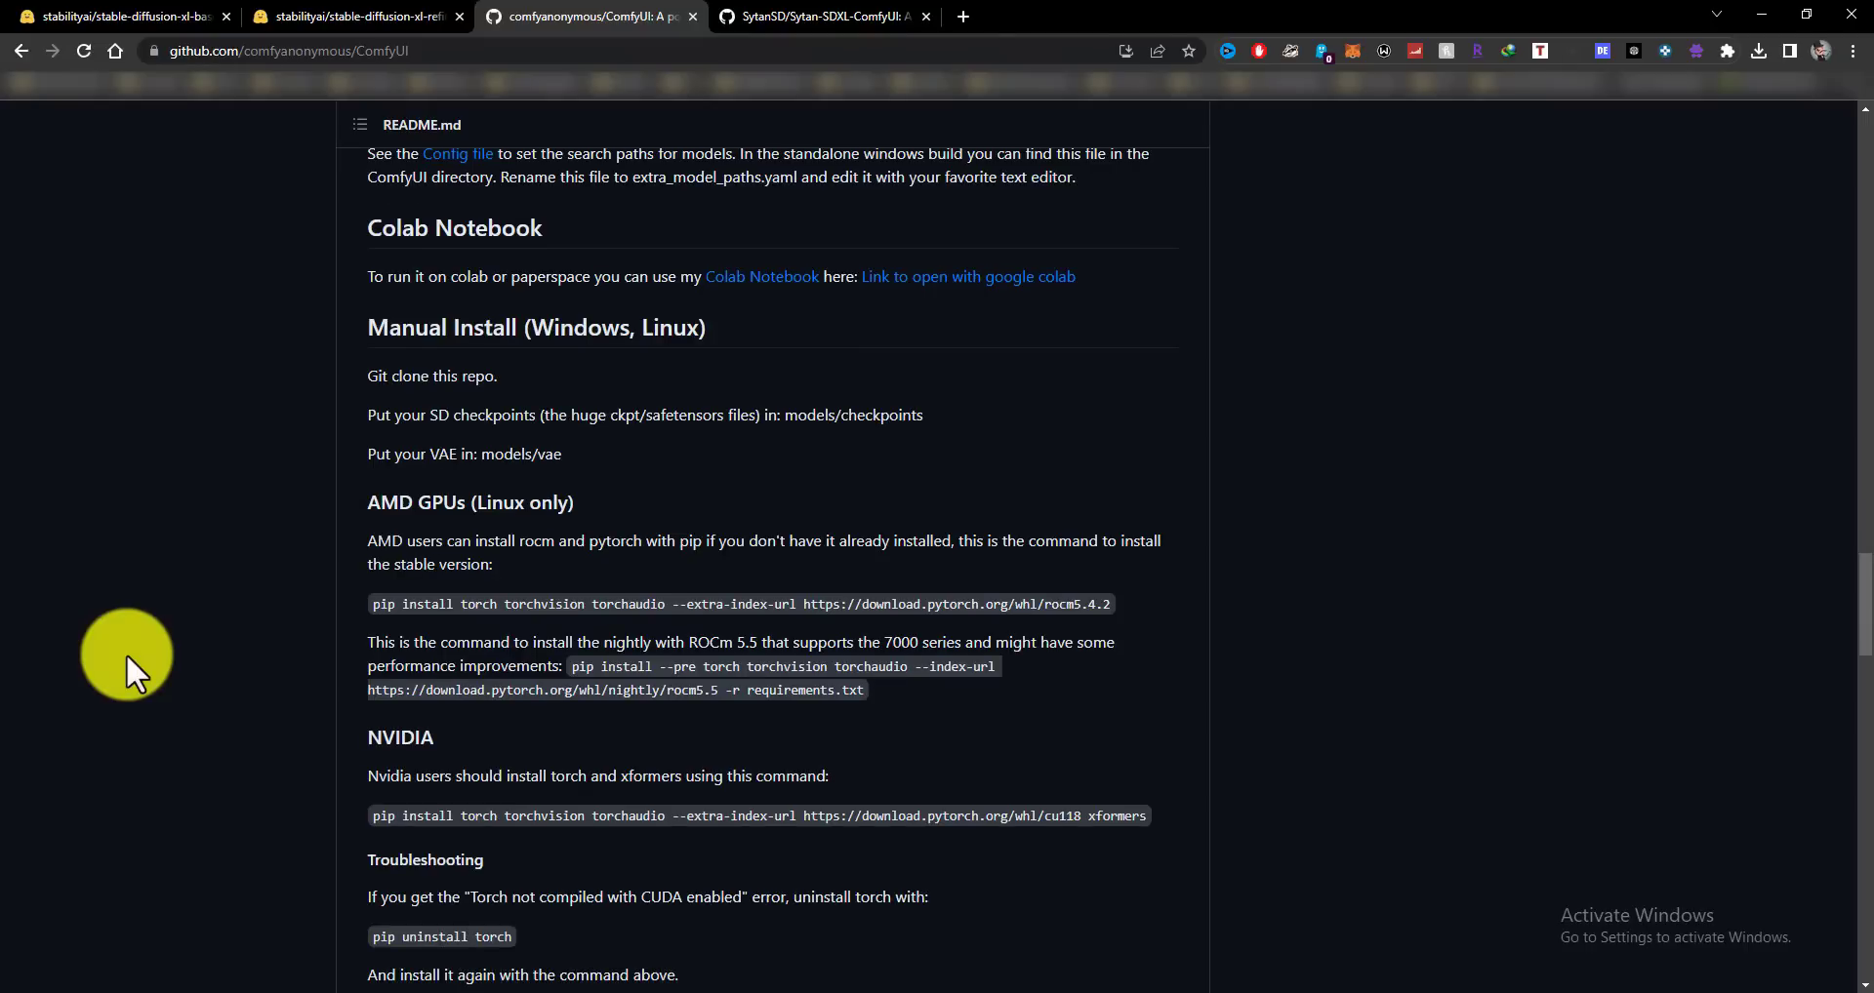
pyautogui.moveTo(373, 502); pyautogui.dragTo(618, 560)
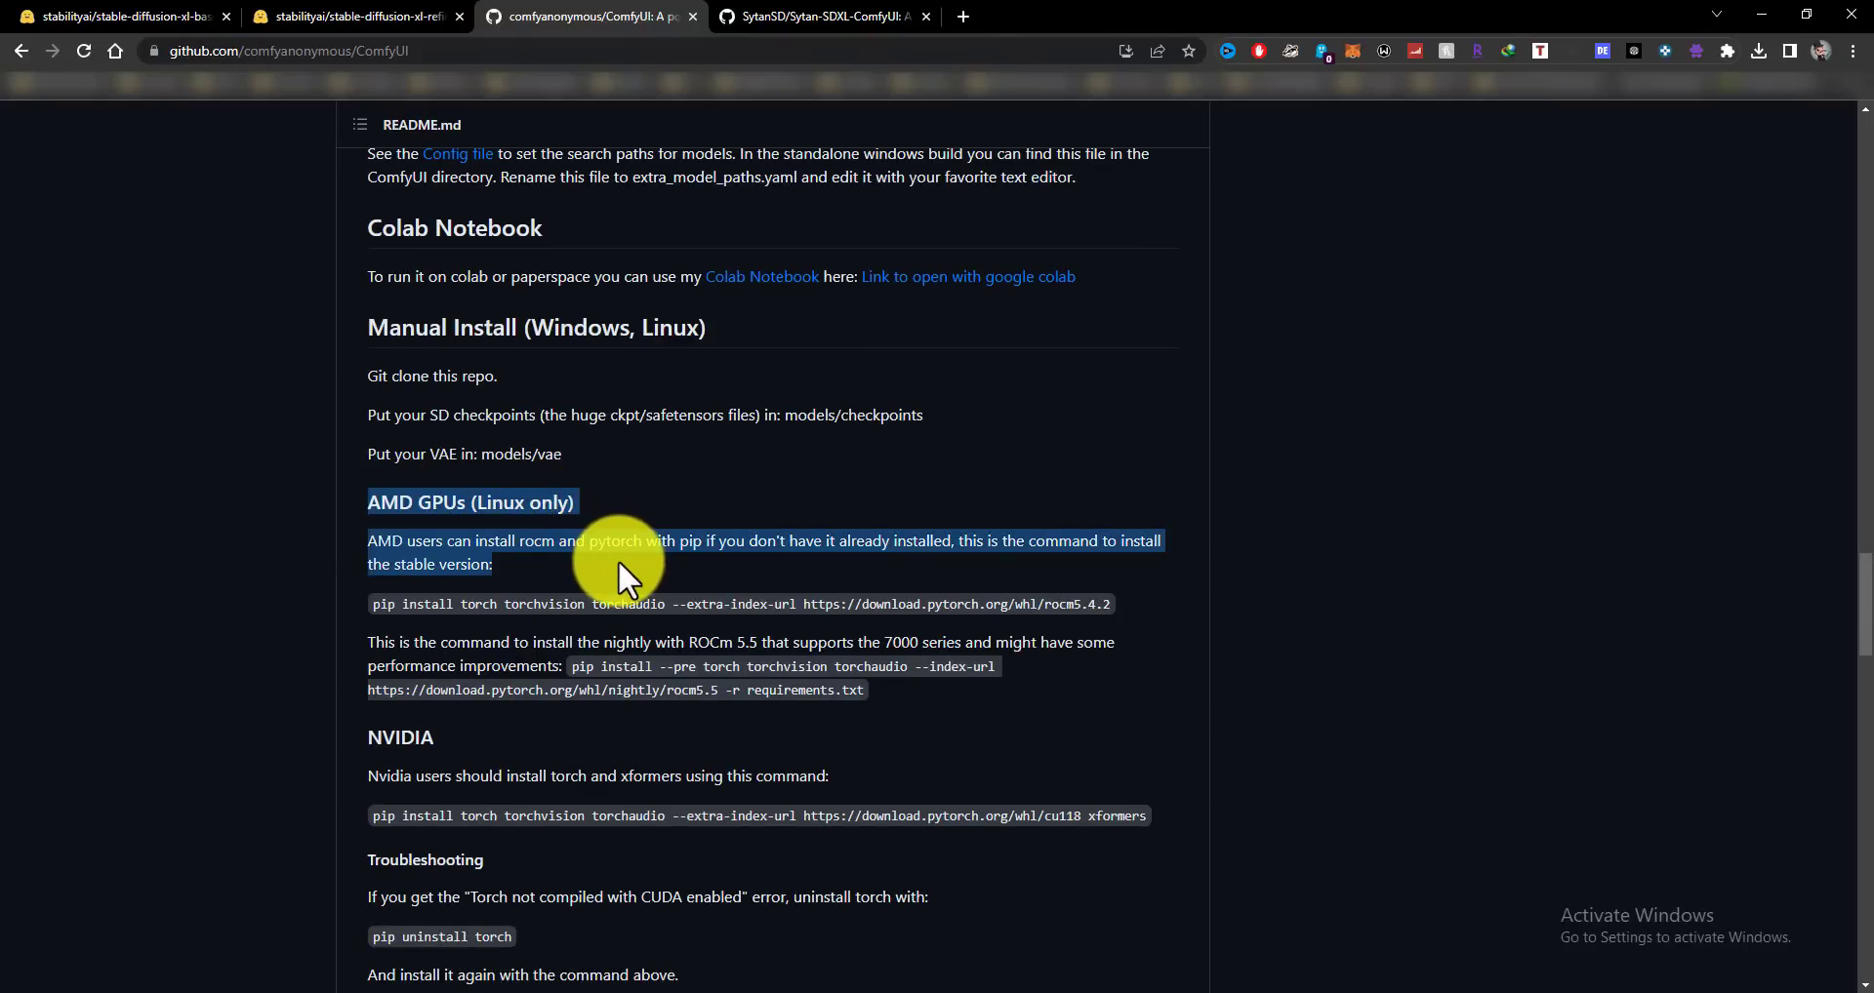
pyautogui.click(688, 576)
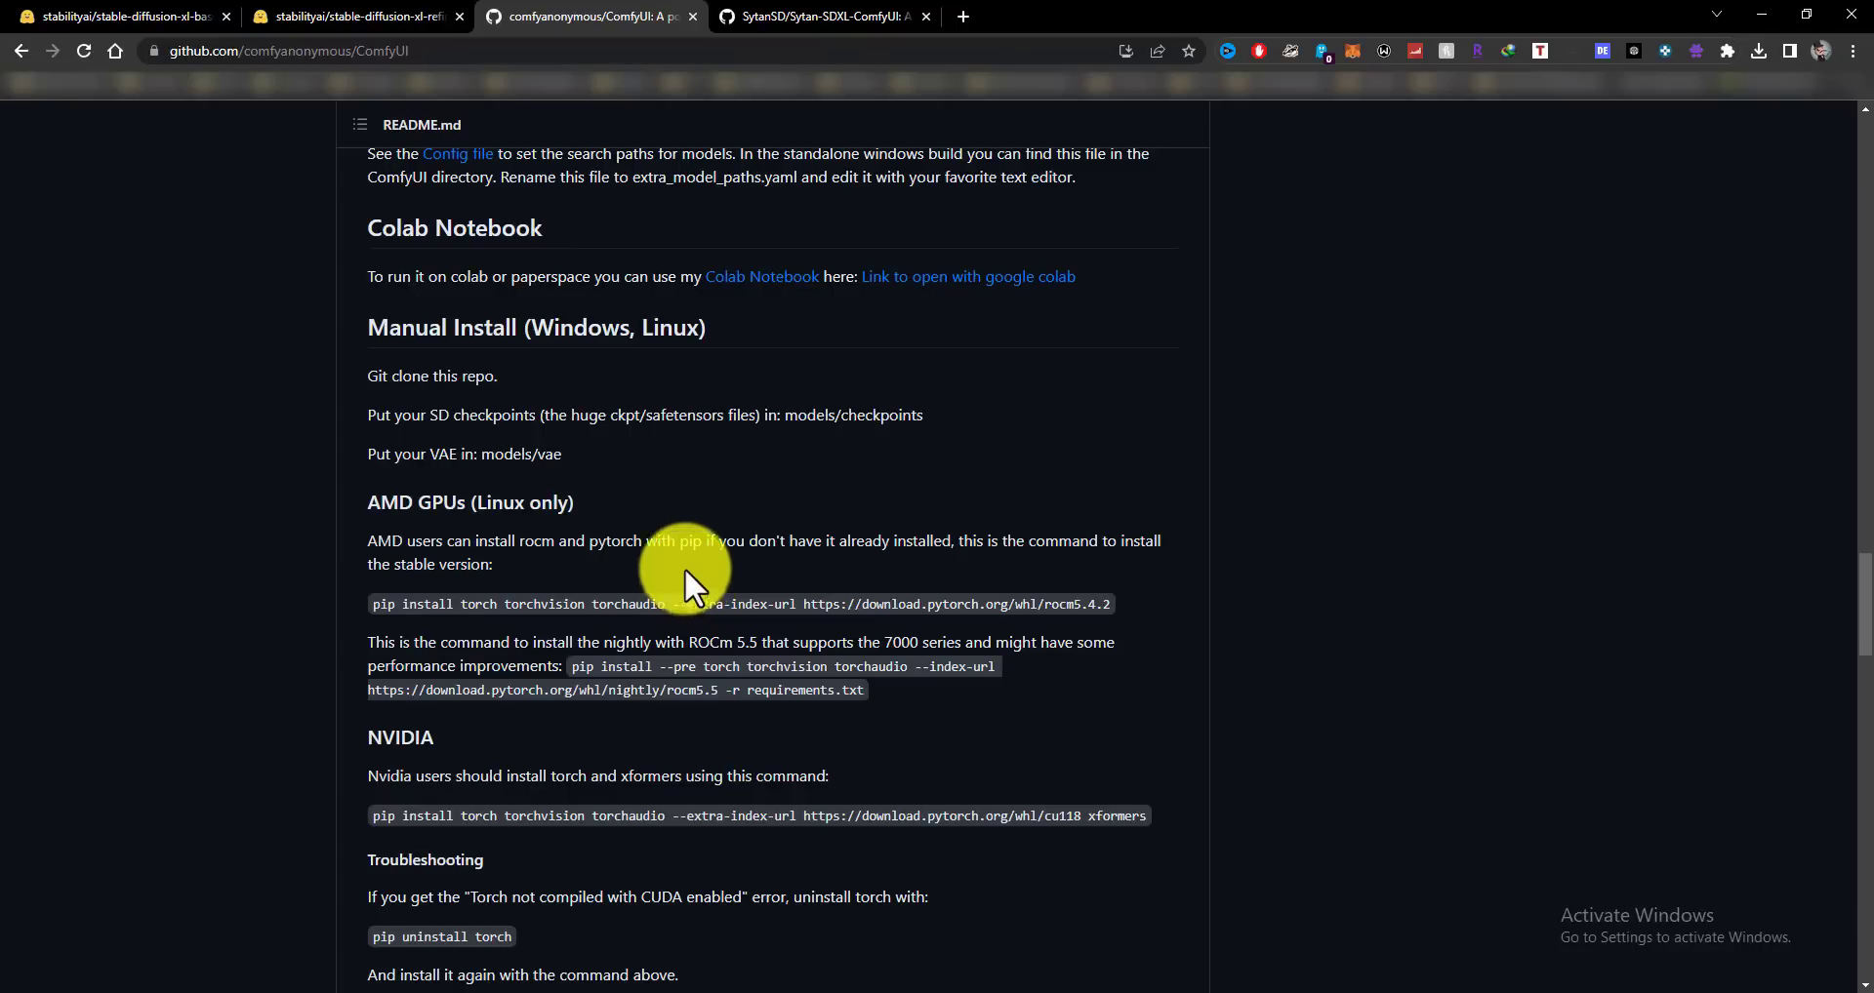
pyautogui.moveTo(857, 703); pyautogui.dragTo(297, 531)
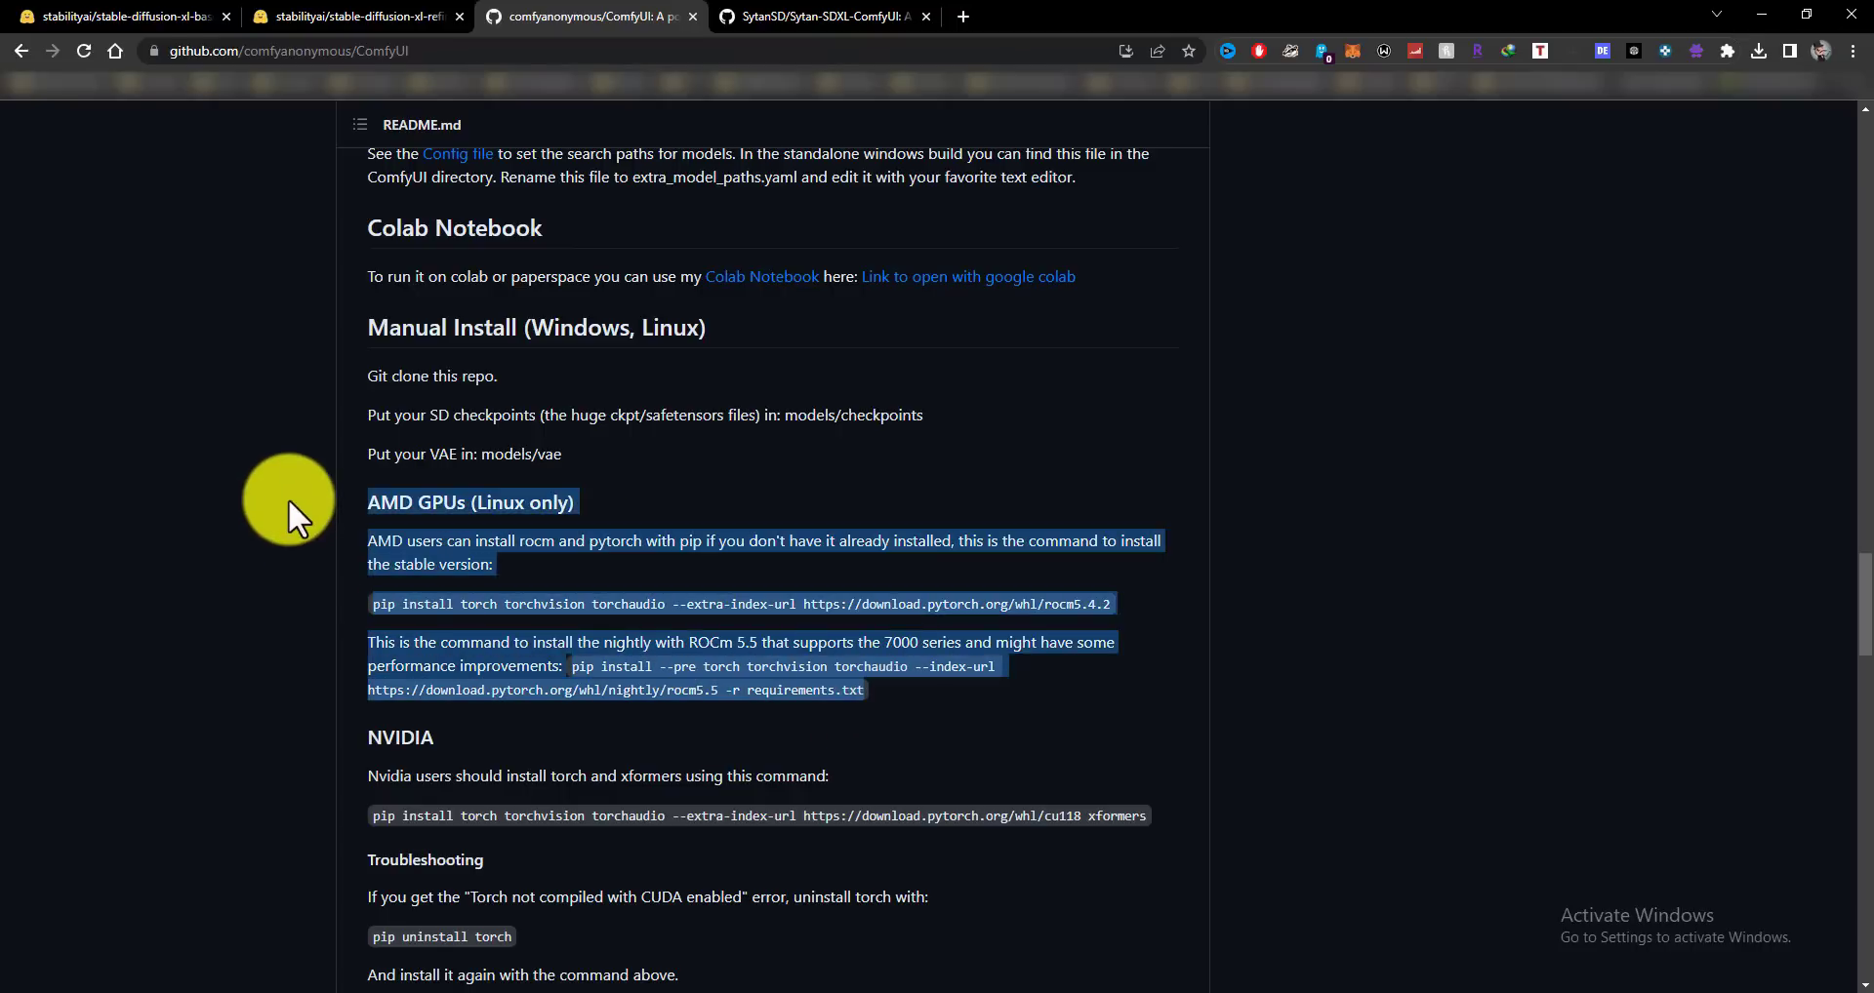
pyautogui.click(80, 586)
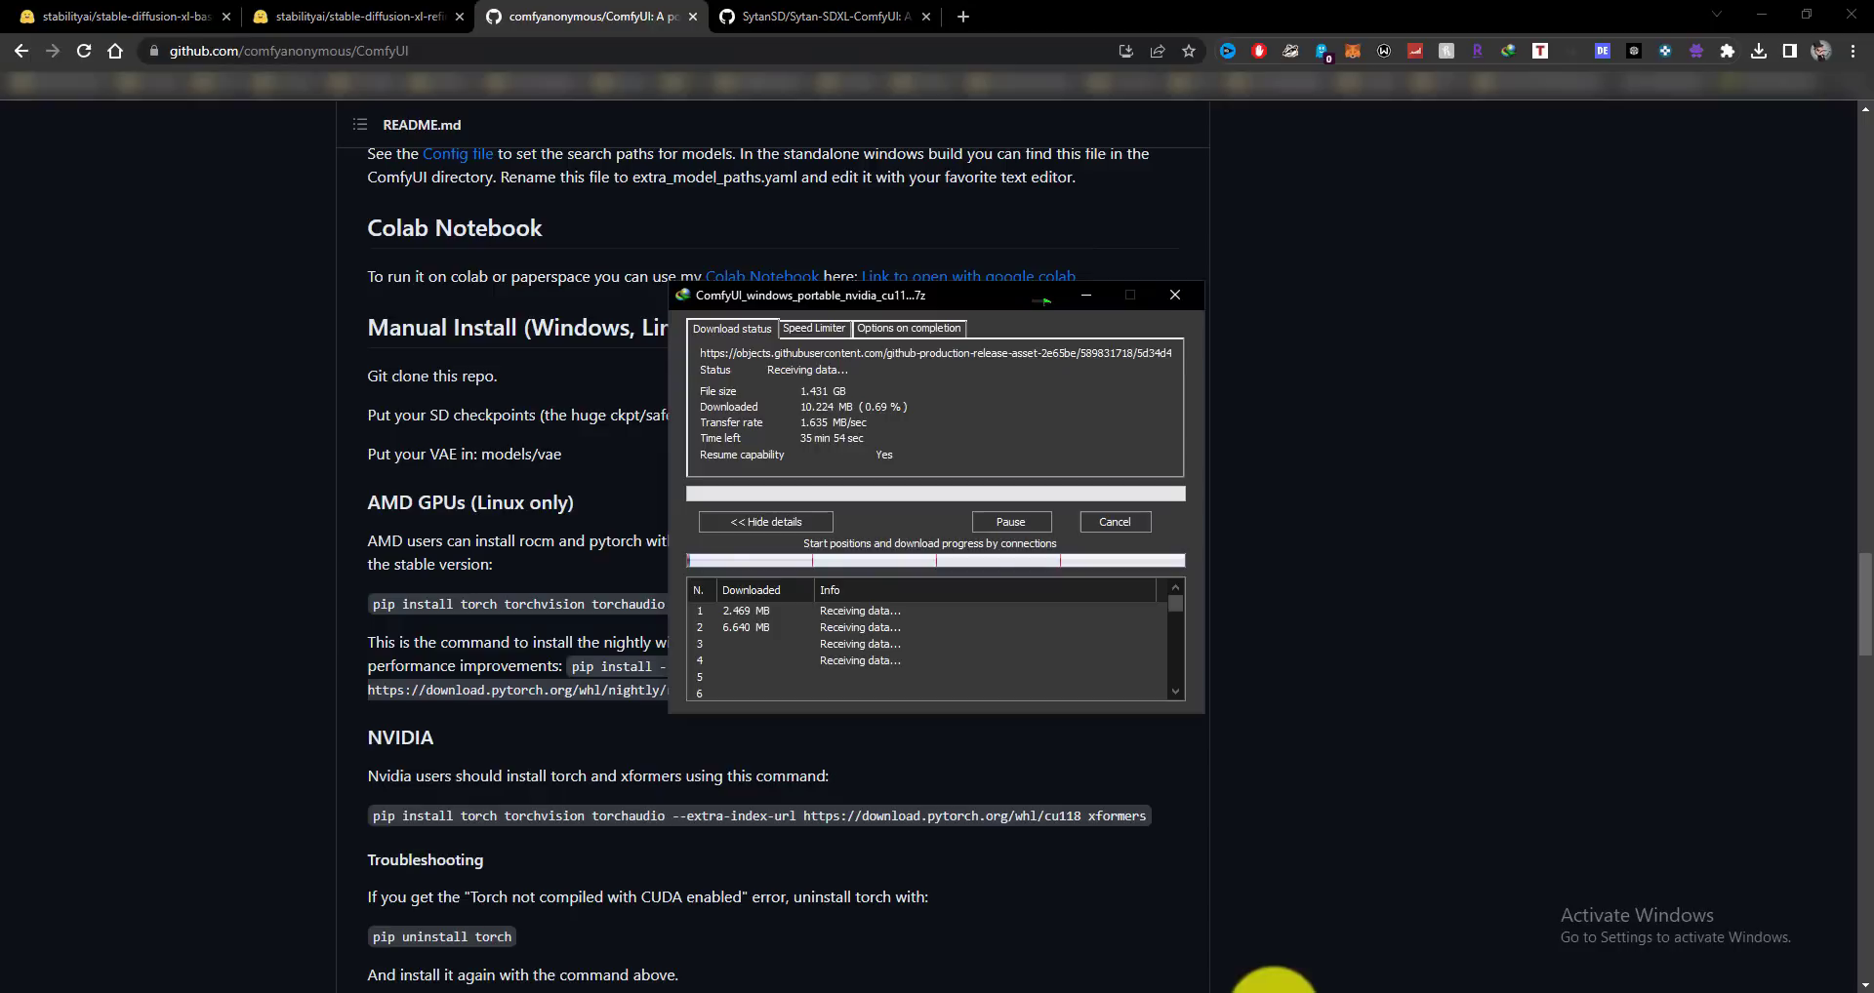
# Switch to File Explorer, refresh the ComfyUI_Windows folder and go back to the AI folder.
pyautogui.moveTo(854, 304); pyautogui.dragTo(738, 295)
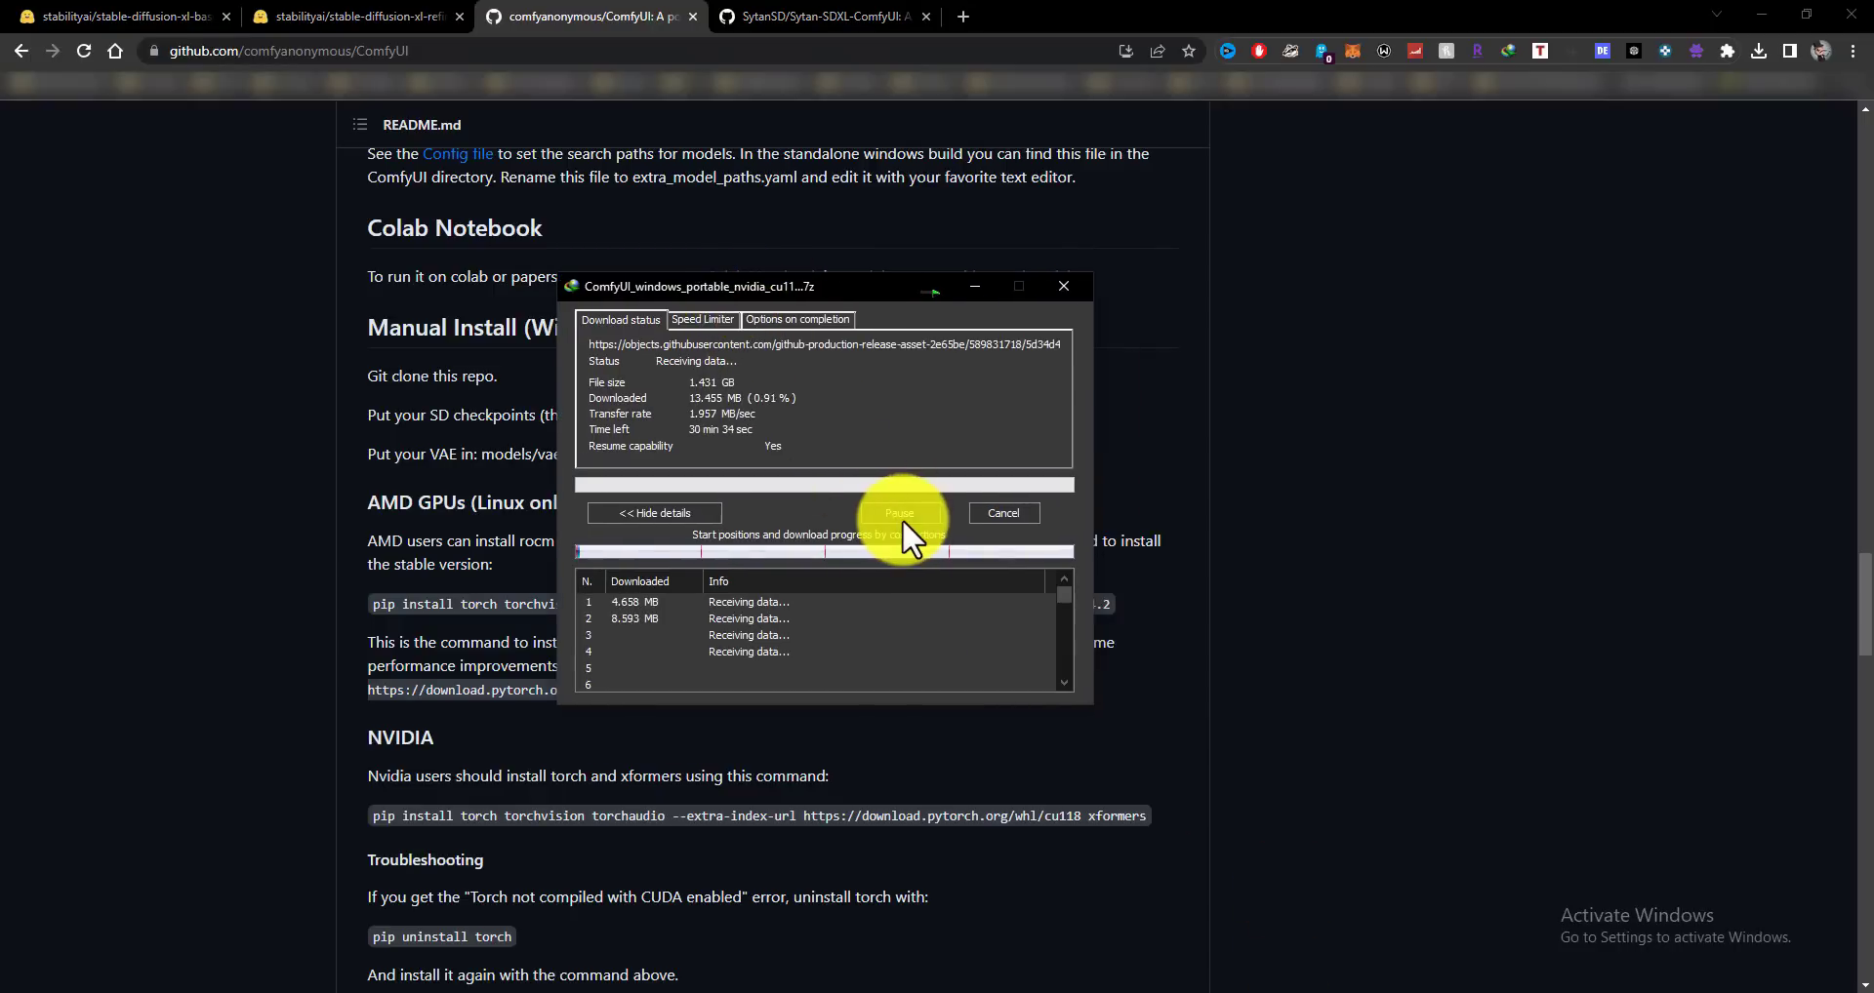
pyautogui.click(853, 992)
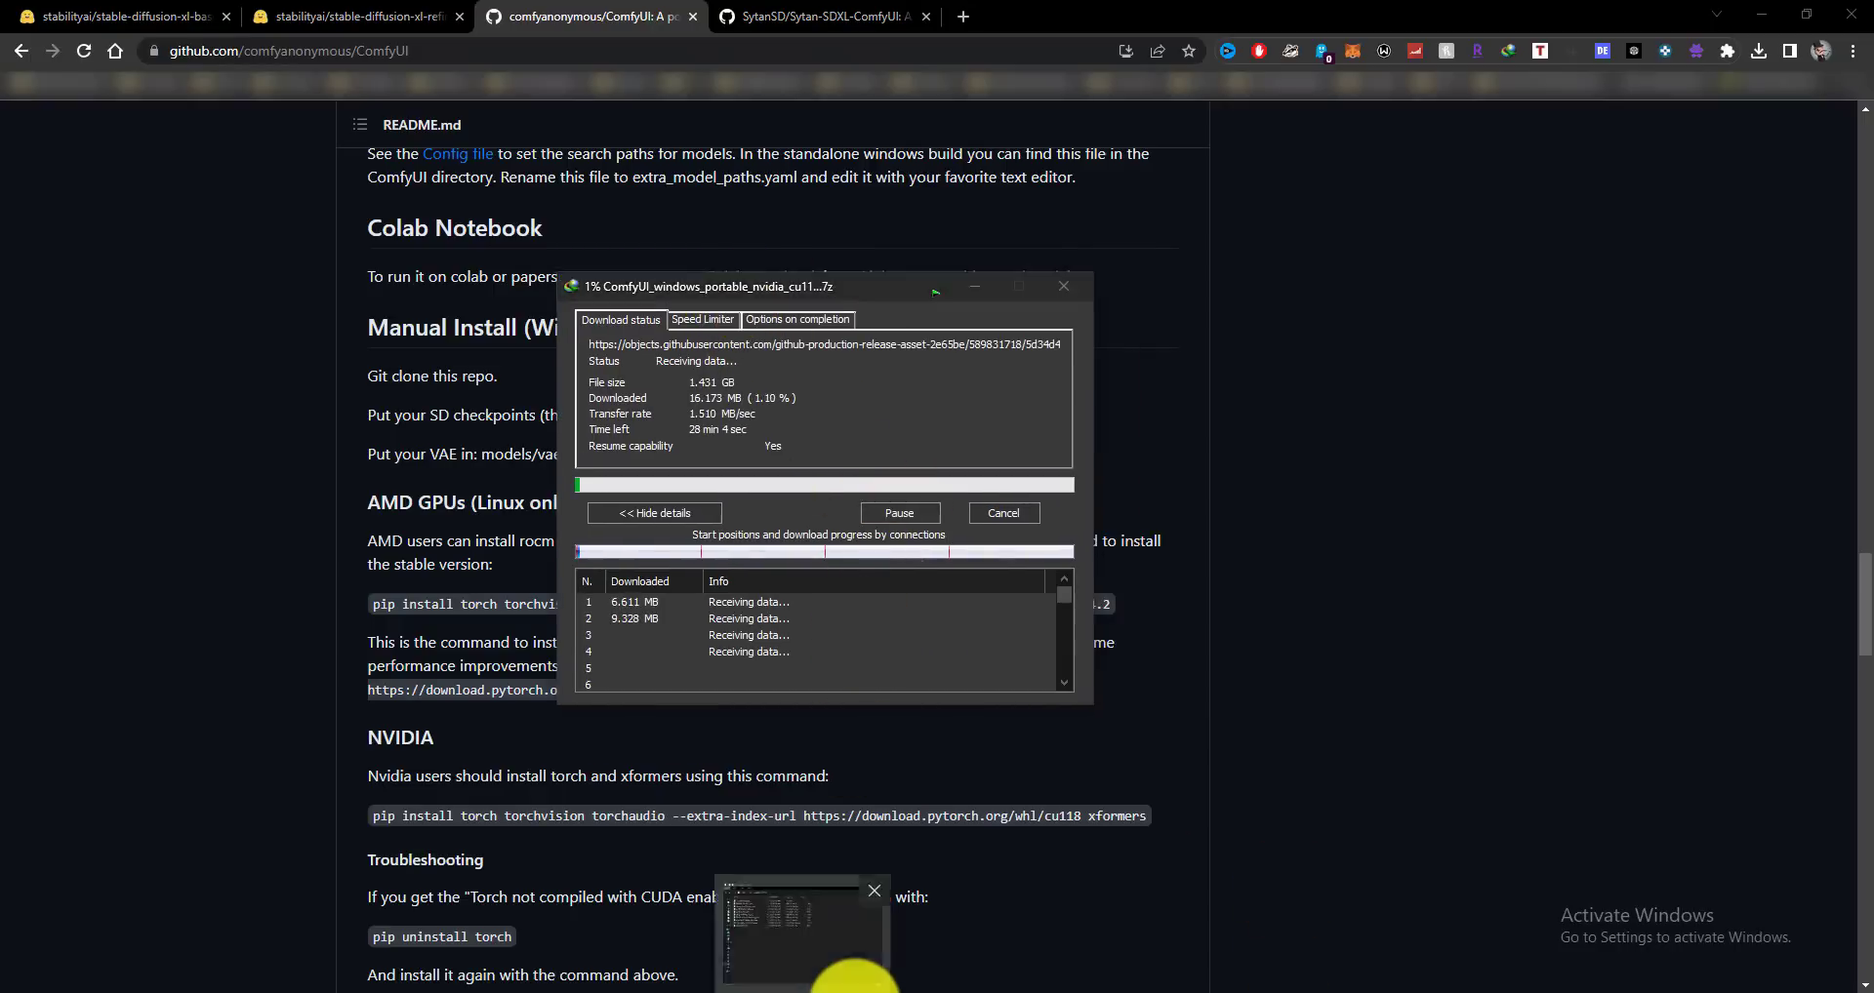
pyautogui.rightClick(608, 579)
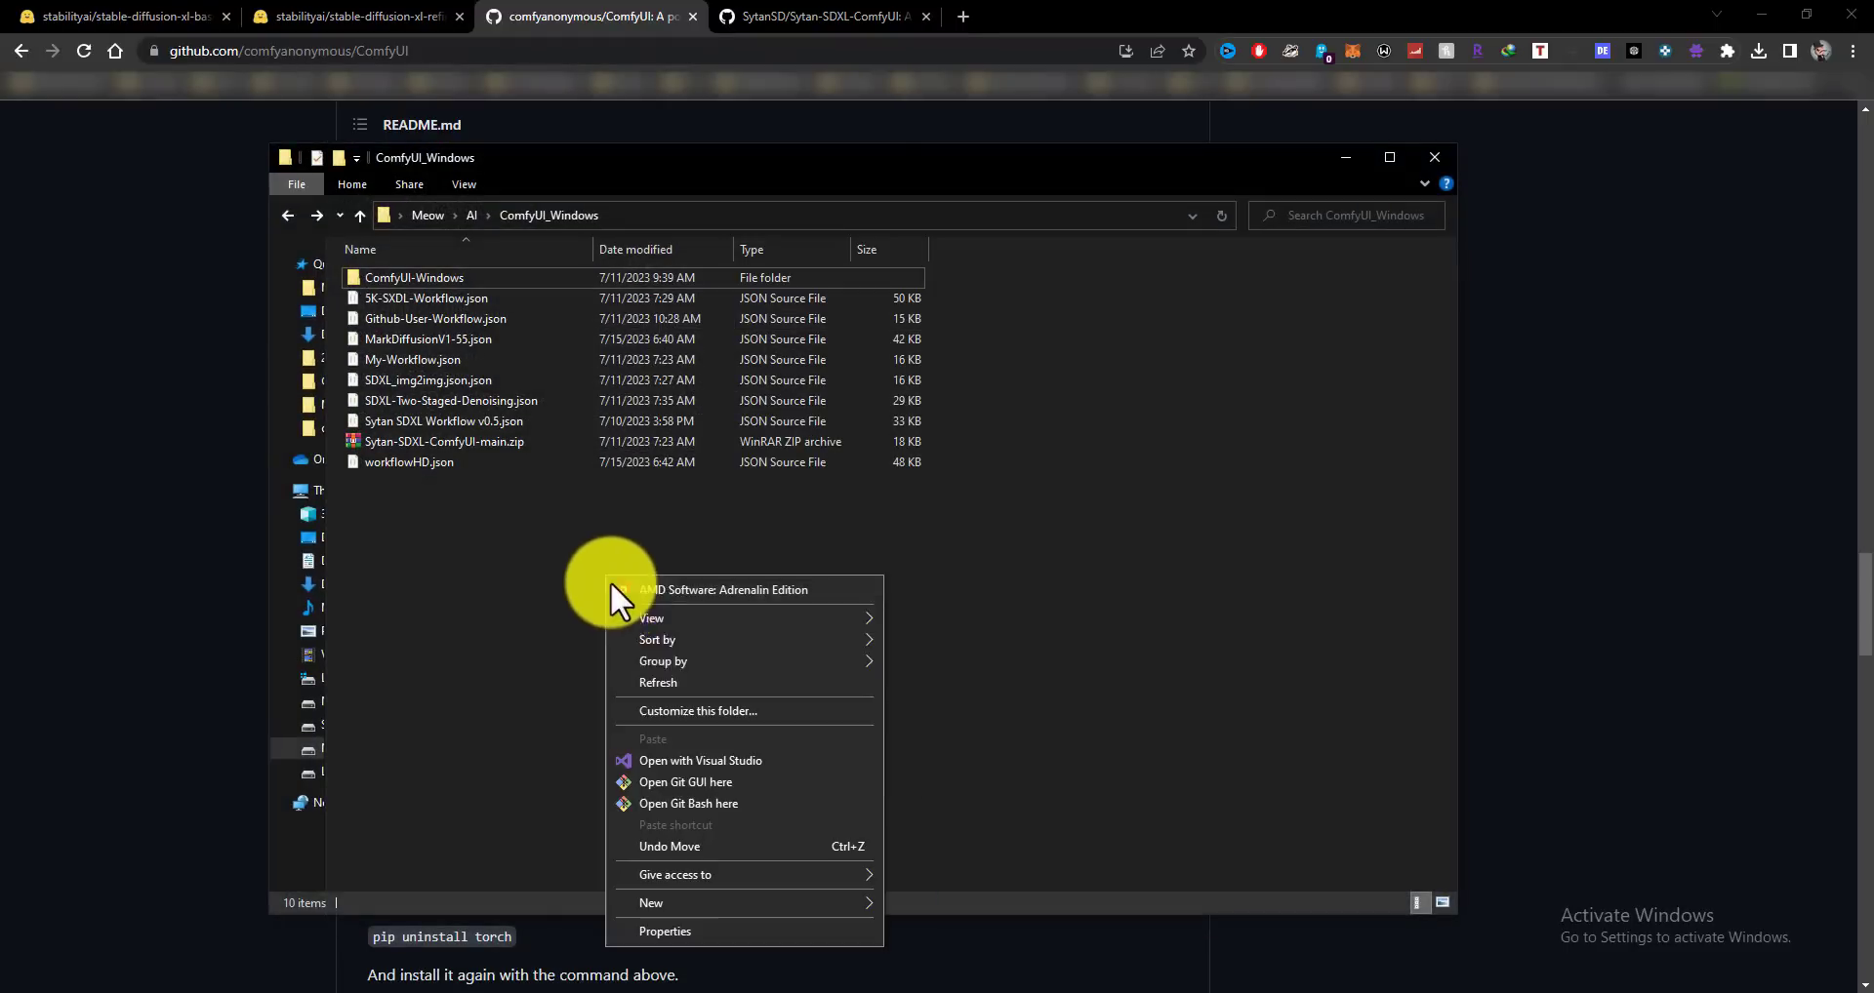
pyautogui.click(662, 682)
pyautogui.moveTo(542, 164); pyautogui.dragTo(570, 166)
pyautogui.click(322, 220)
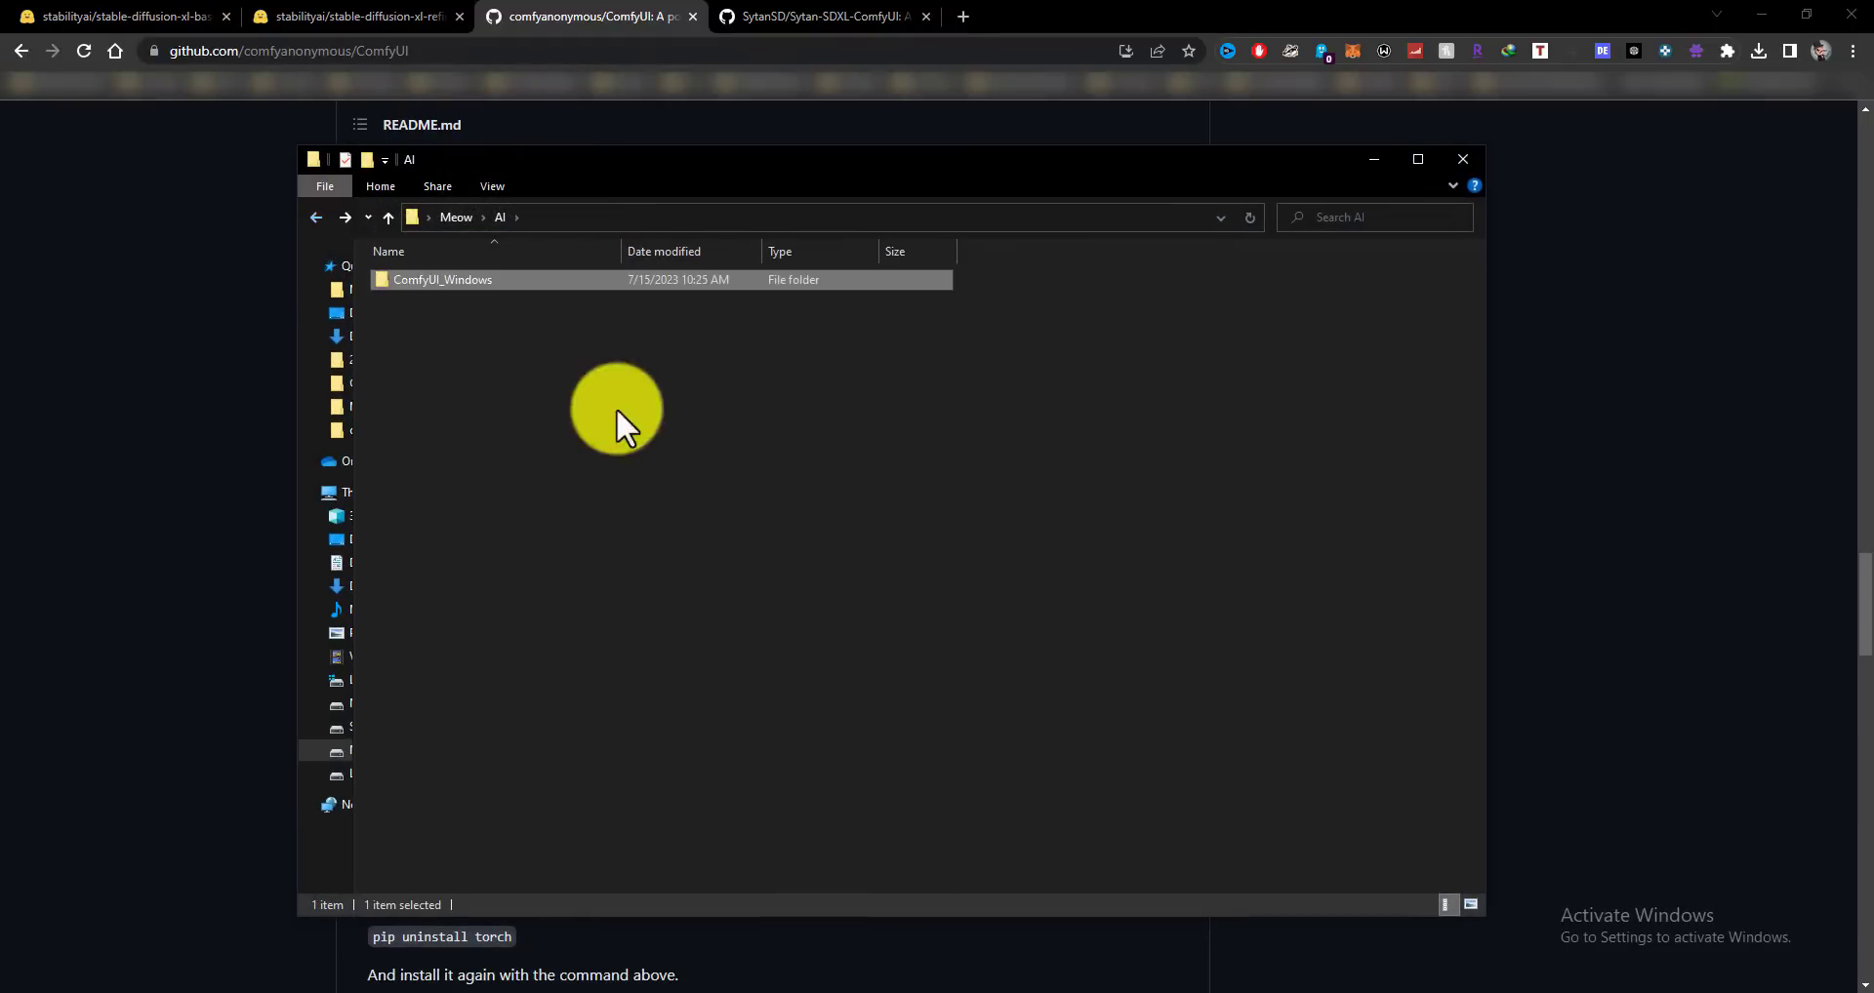
pyautogui.moveTo(626, 349); pyautogui.dragTo(299, 266)
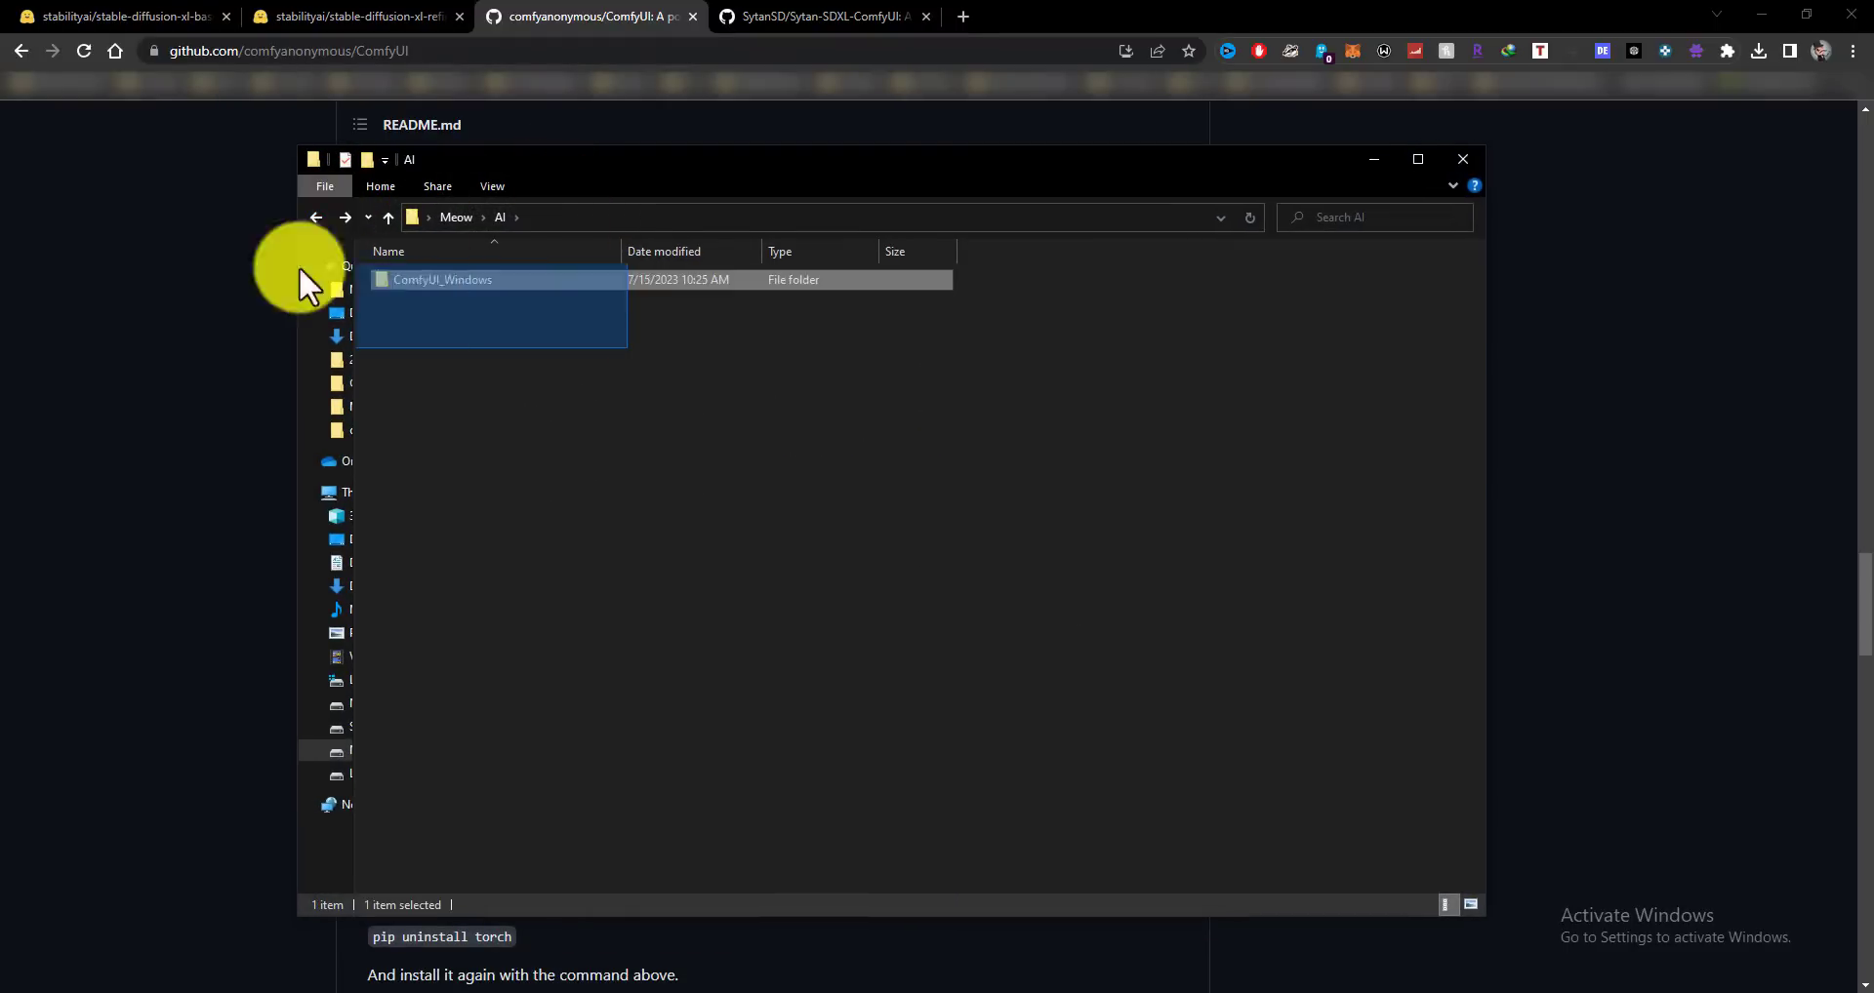
pyautogui.click(530, 327)
# Cancel the ComfyUI portable archive download and open the ComfyUI_Windows folder in File Explorer.
pyautogui.click(1325, 992)
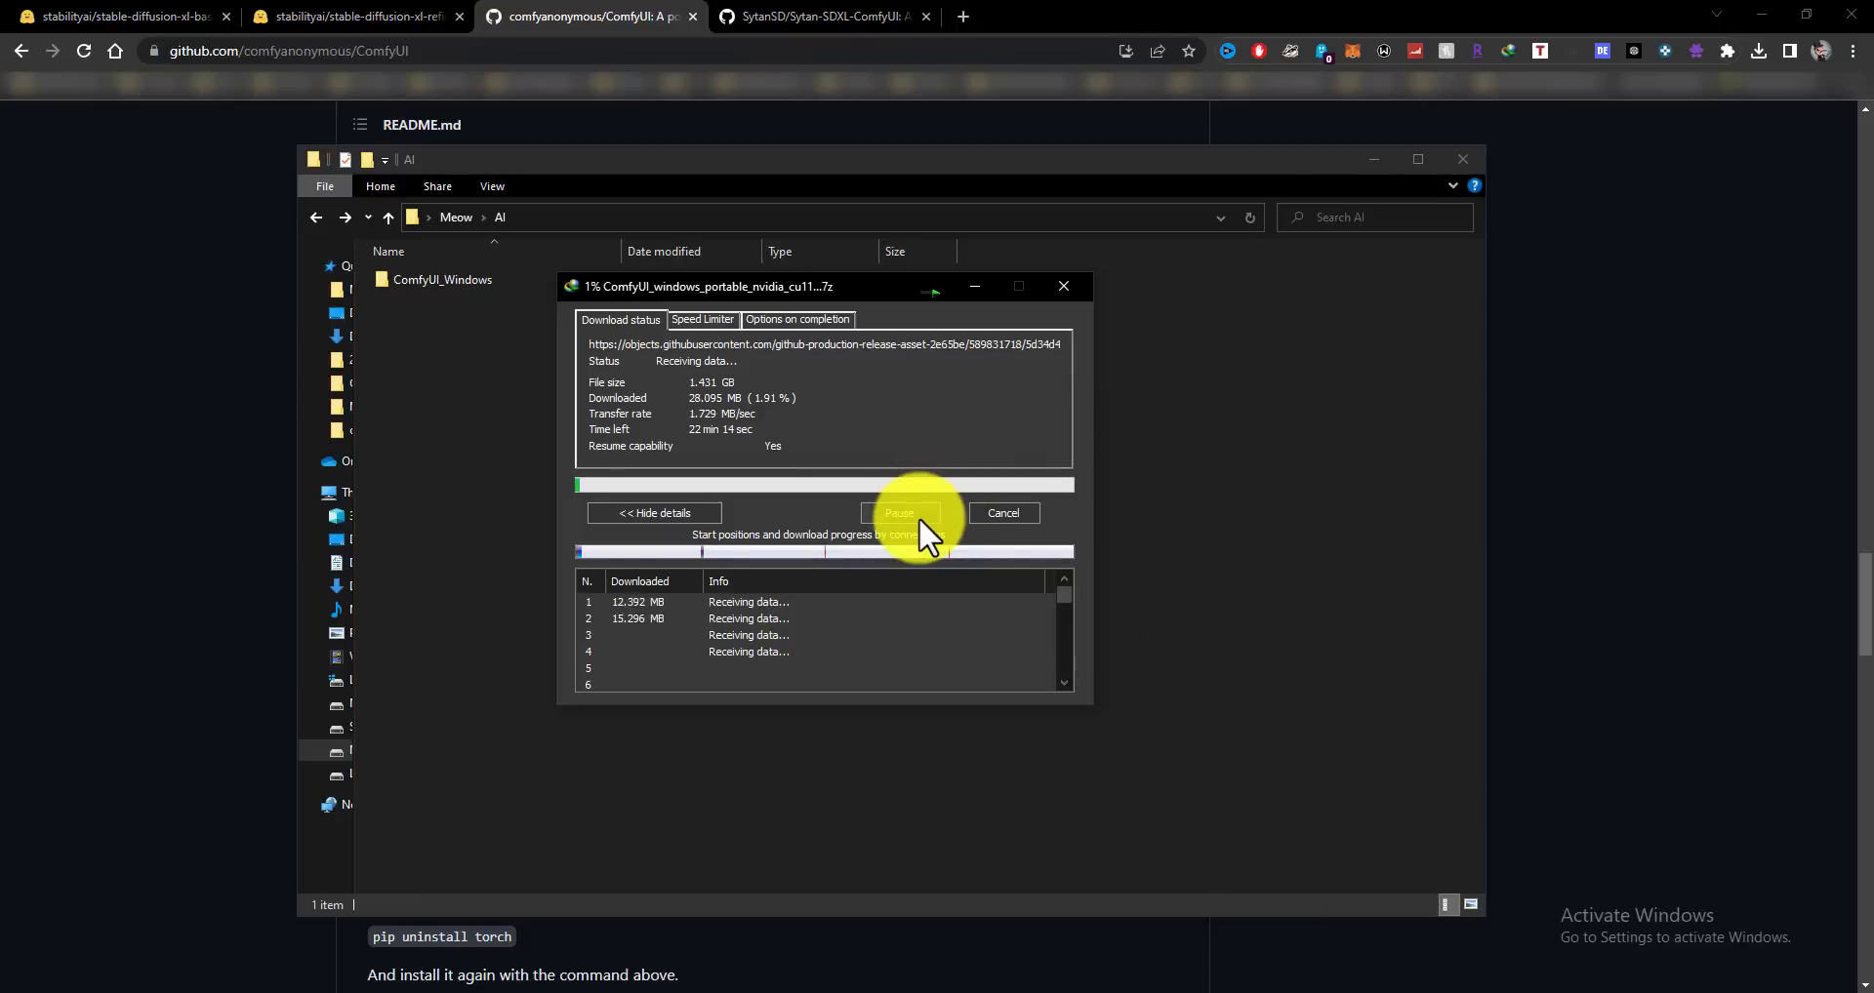
pyautogui.click(1016, 515)
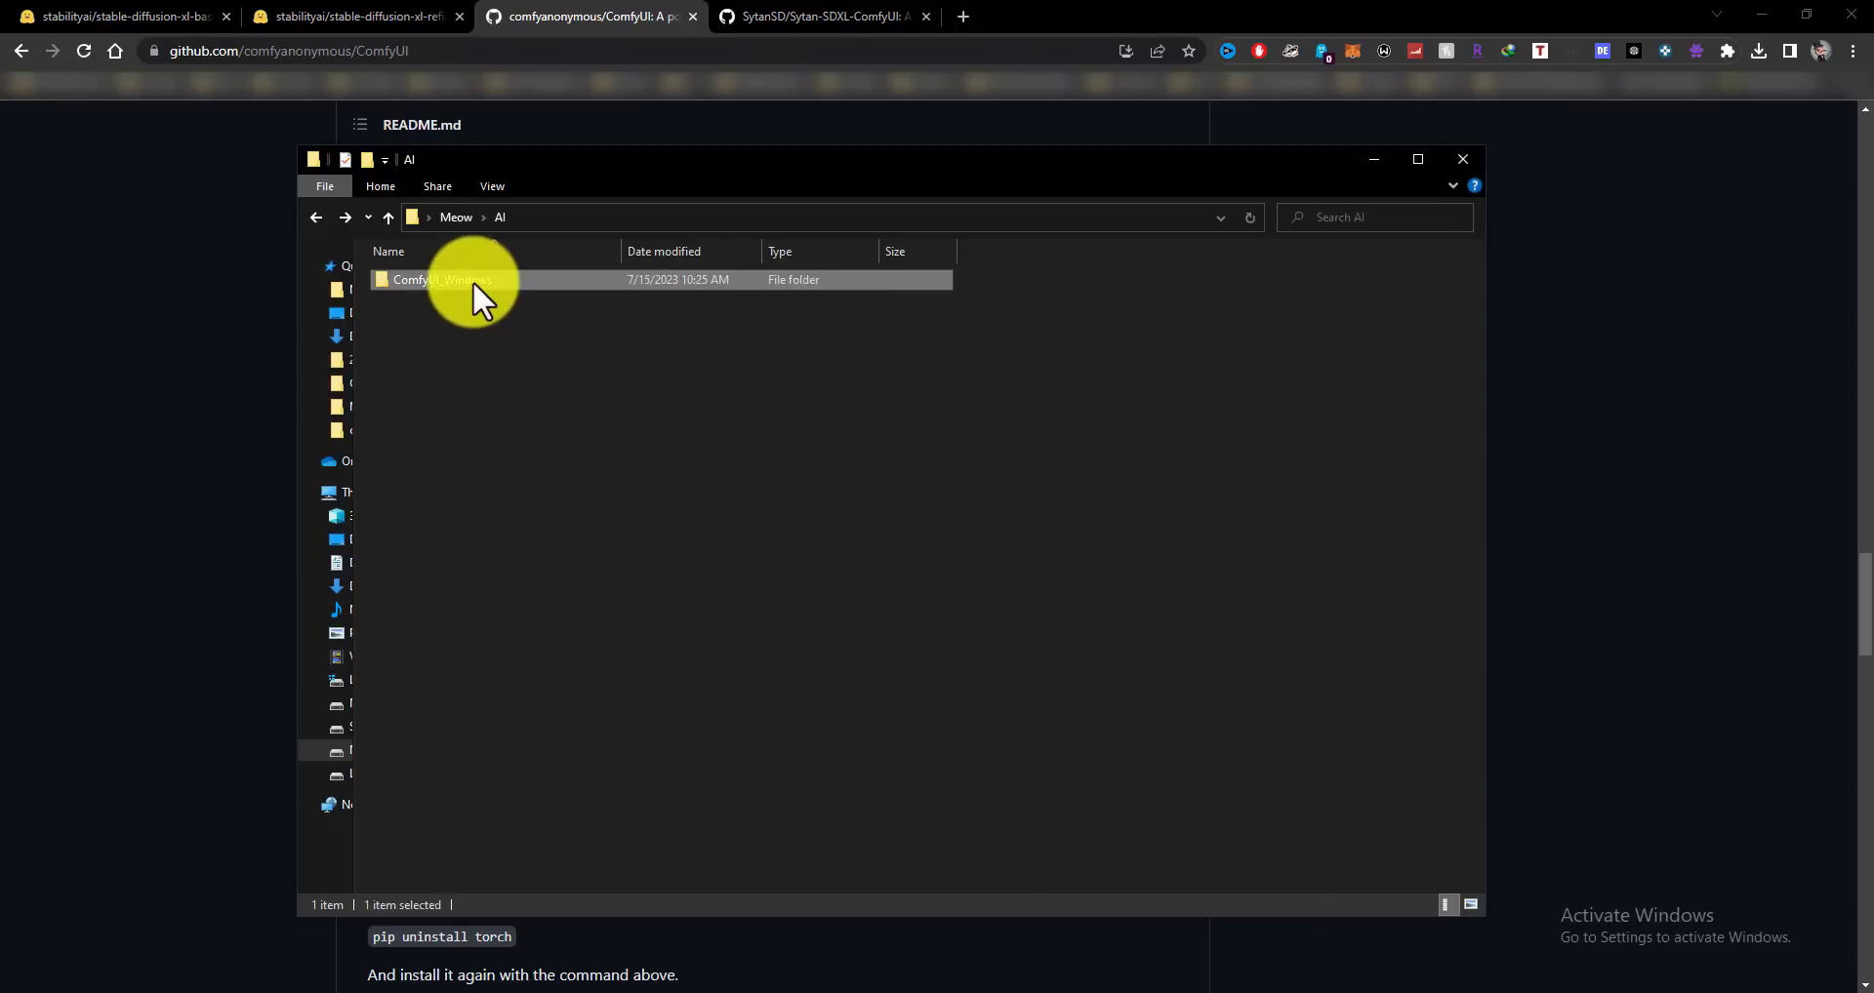
pyautogui.doubleClick(472, 281)
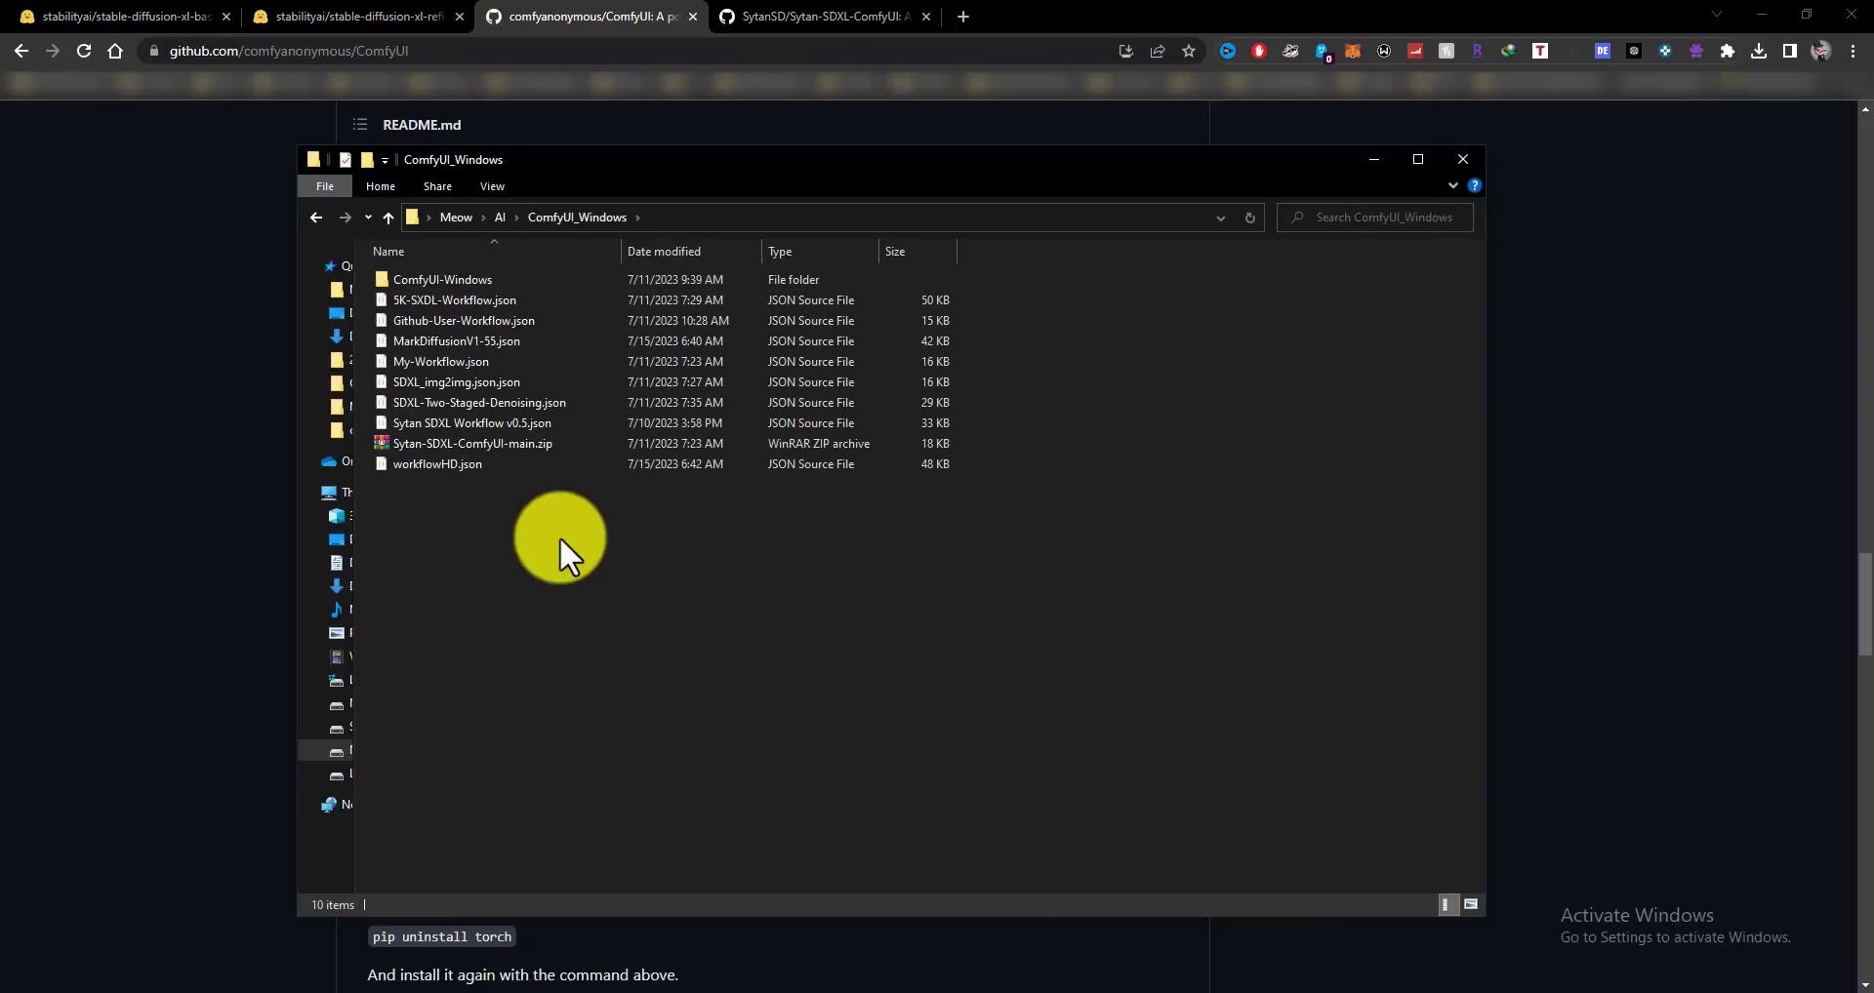
# Read through the Sytan-SDXL-ComfyUI GitHub README, including its prerequisites and installation instructions for the workflow .json file.
pyautogui.click(824, 16)
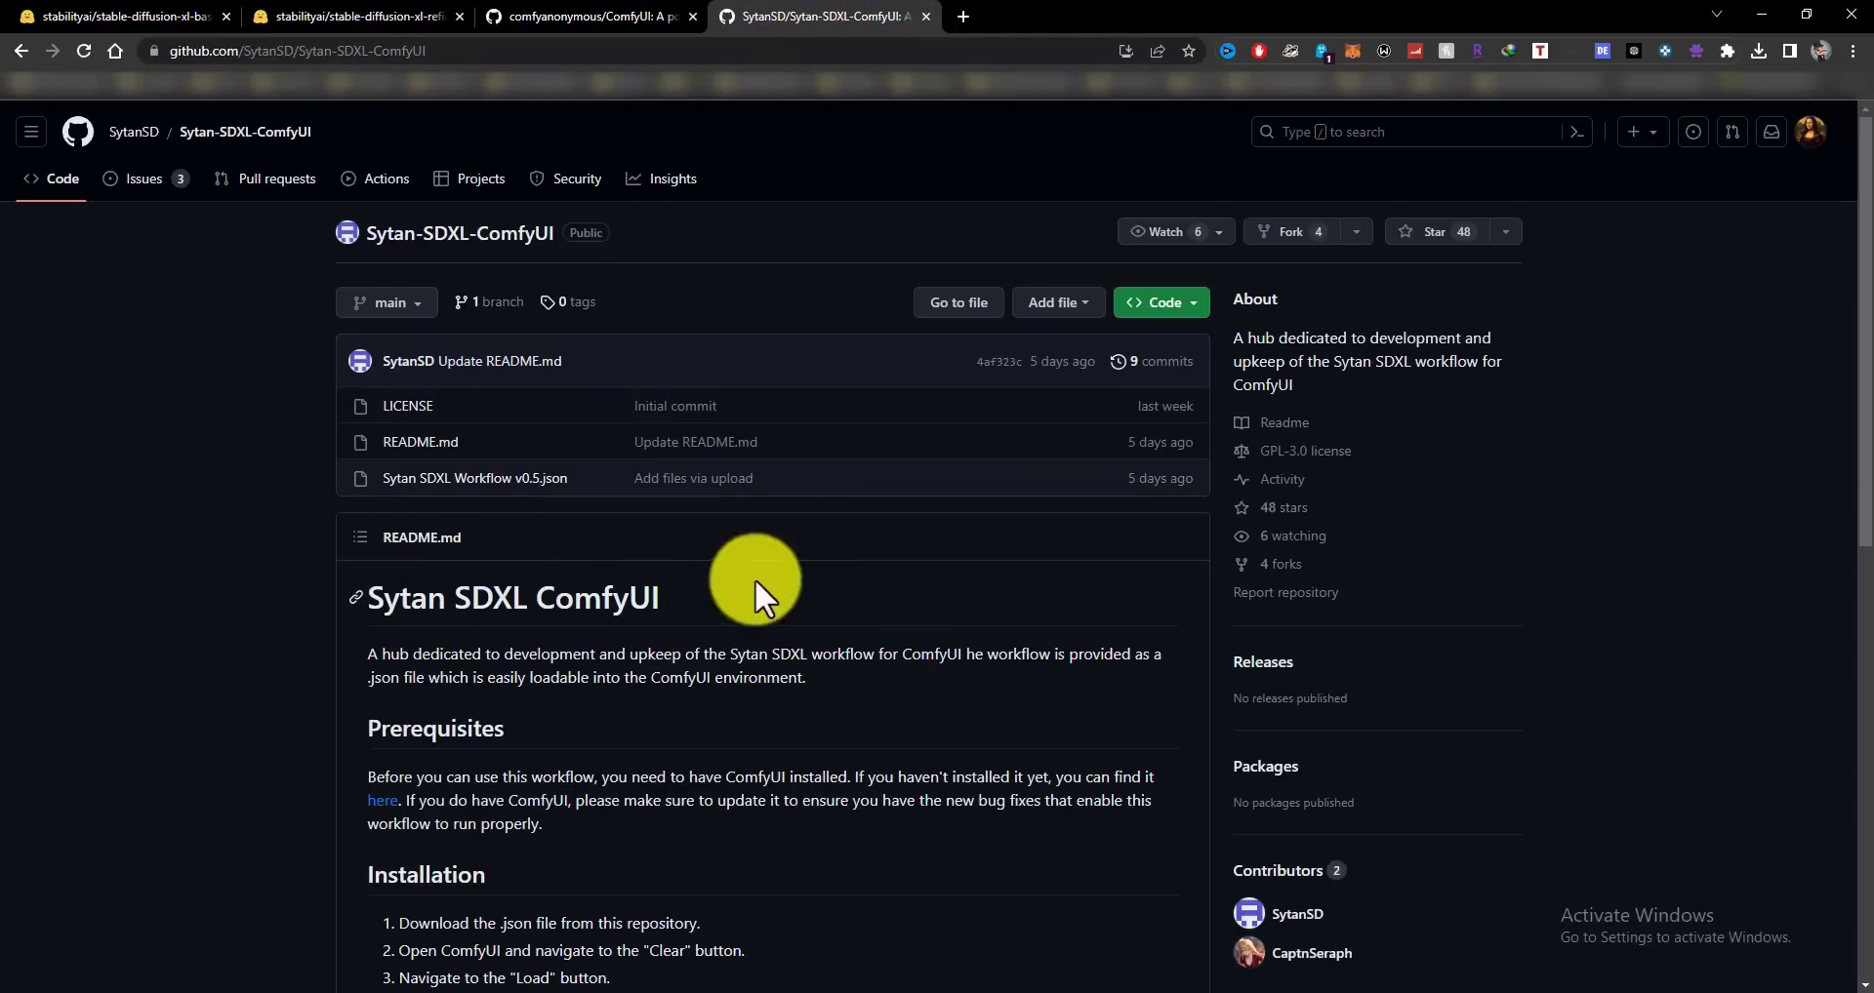
pyautogui.moveTo(744, 576); pyautogui.dragTo(387, 618)
pyautogui.click(175, 654)
pyautogui.scroll(-5, 191, 691)
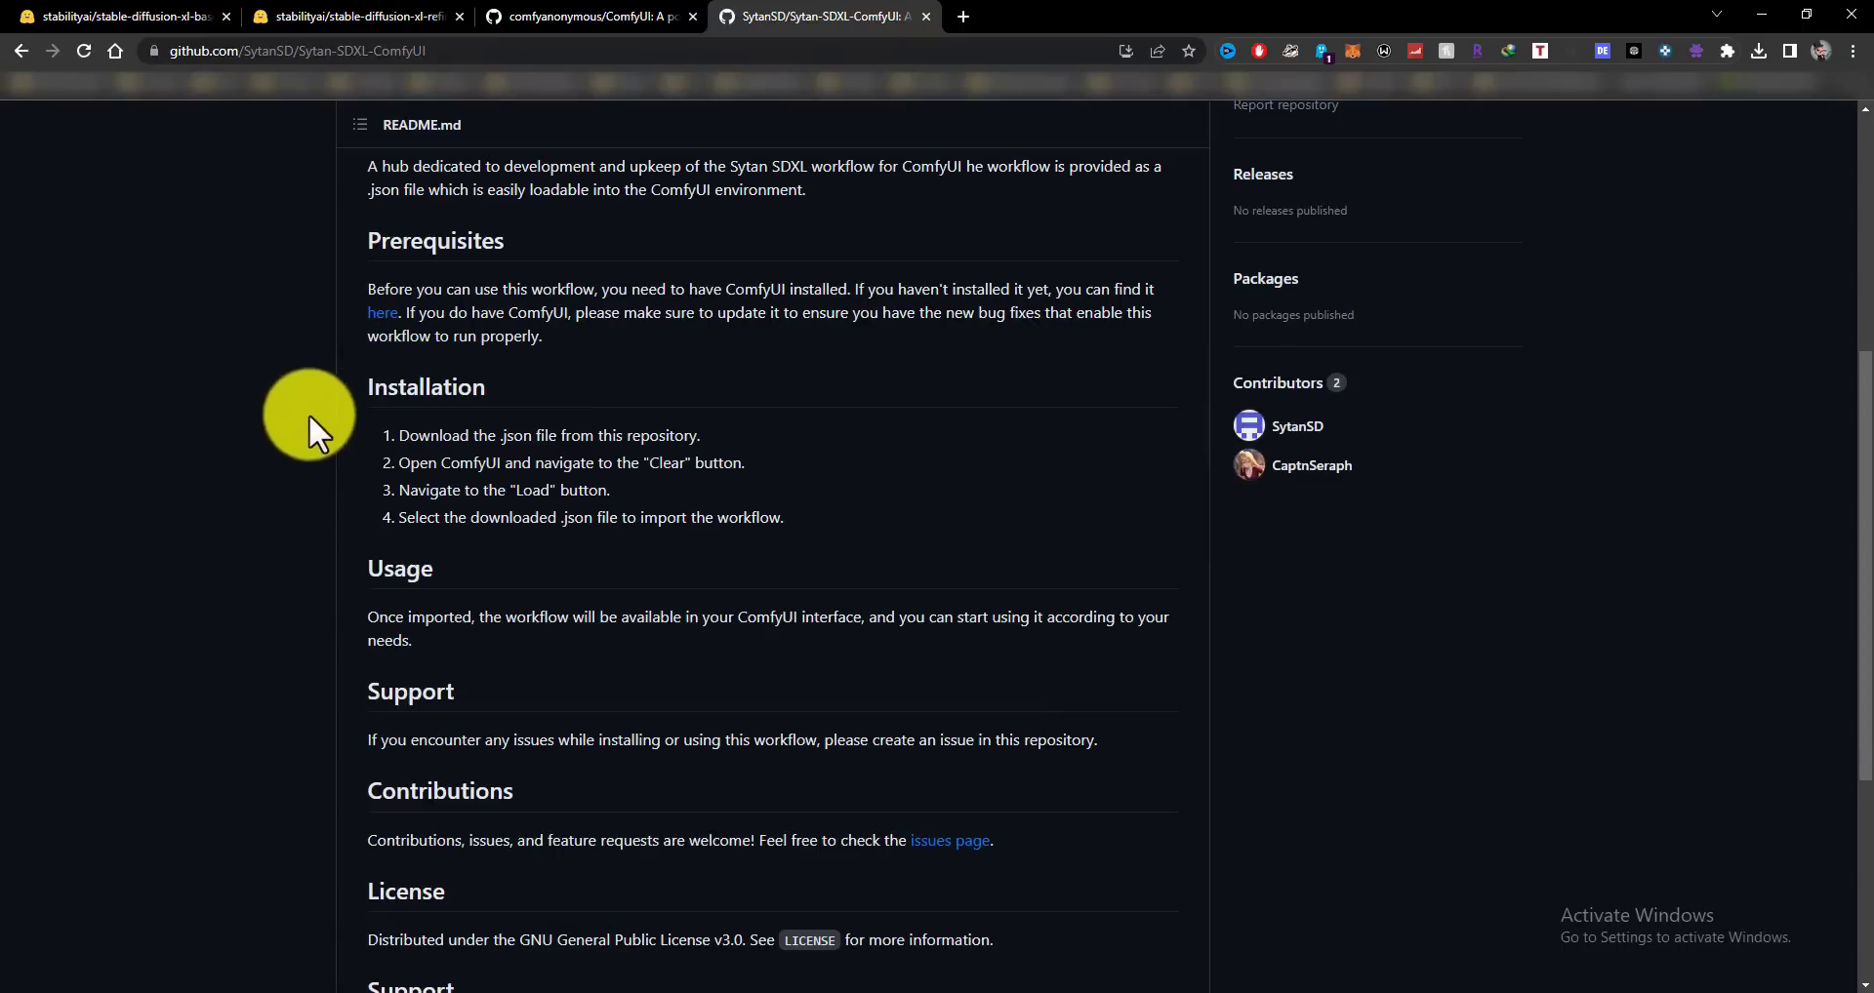
pyautogui.moveTo(309, 418); pyautogui.dragTo(944, 713)
pyautogui.click(141, 691)
pyautogui.scroll(-4, 143, 681)
pyautogui.scroll(8, 146, 673)
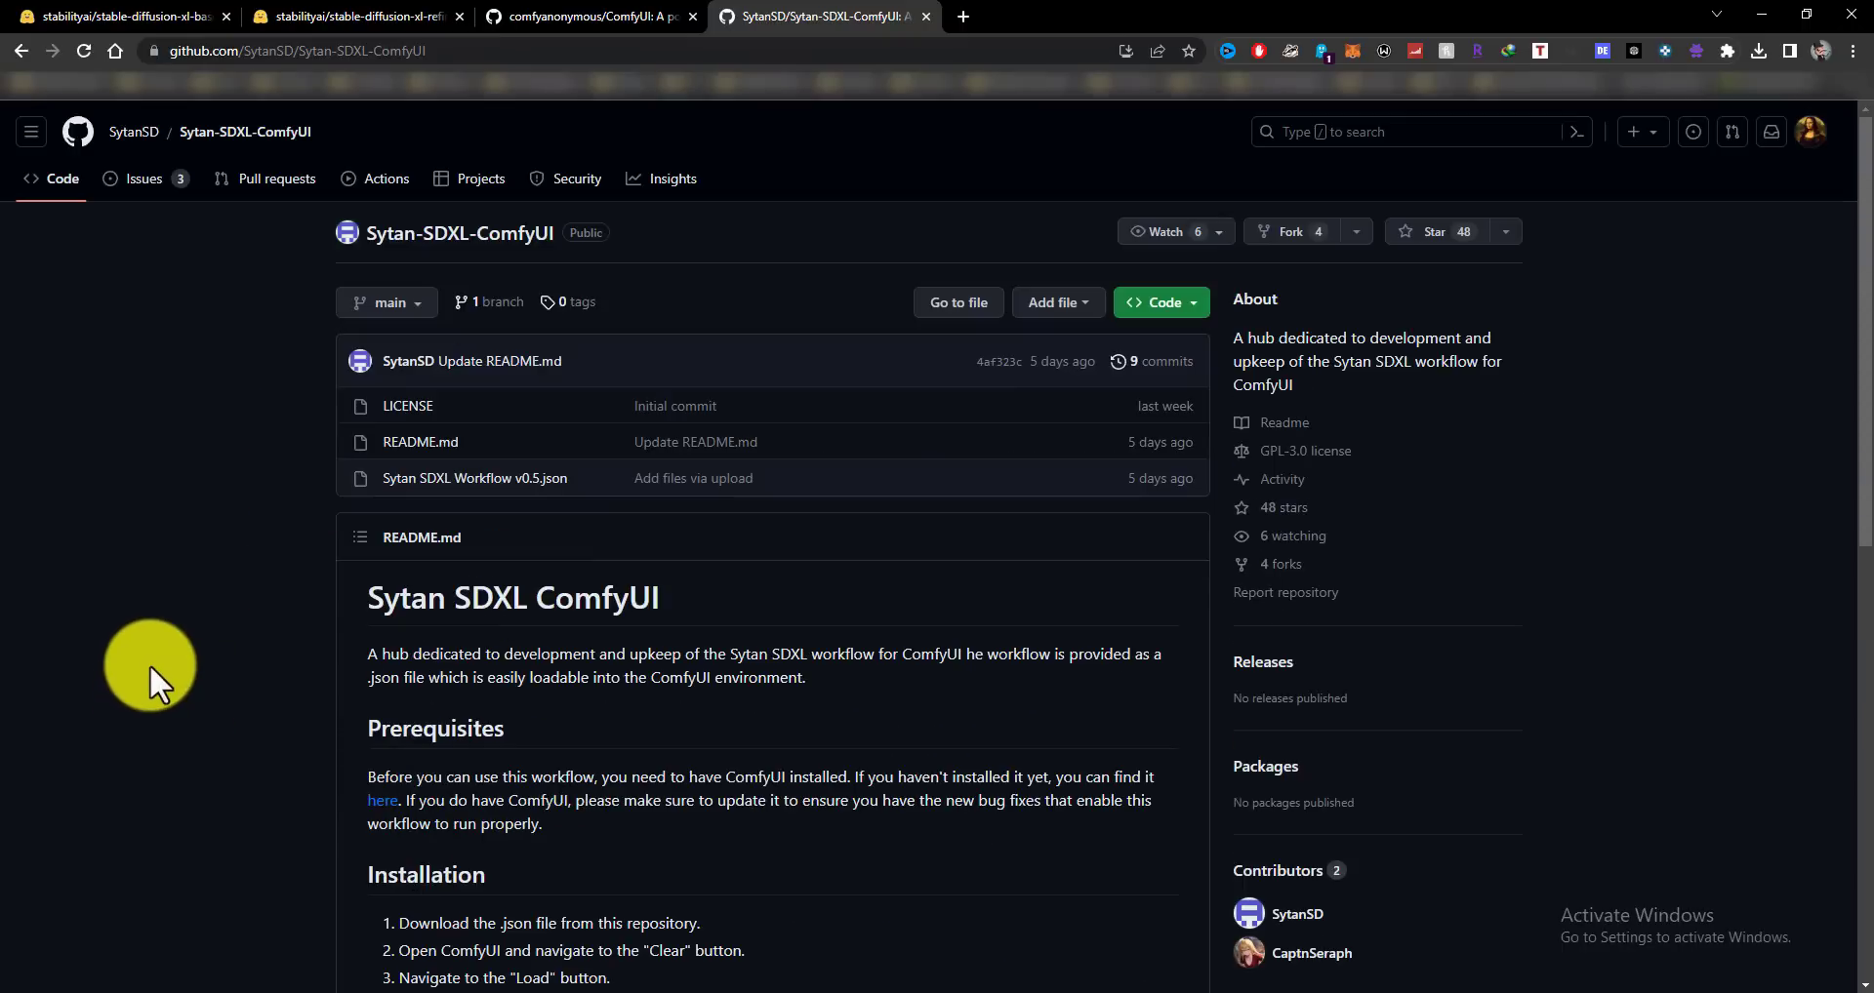
# Open ComfyUI-Windows\ComfyUI\models\checkpoints in File Explorer and check the SDXL base and refiner 0.9 safetensors files.
pyautogui.click(828, 992)
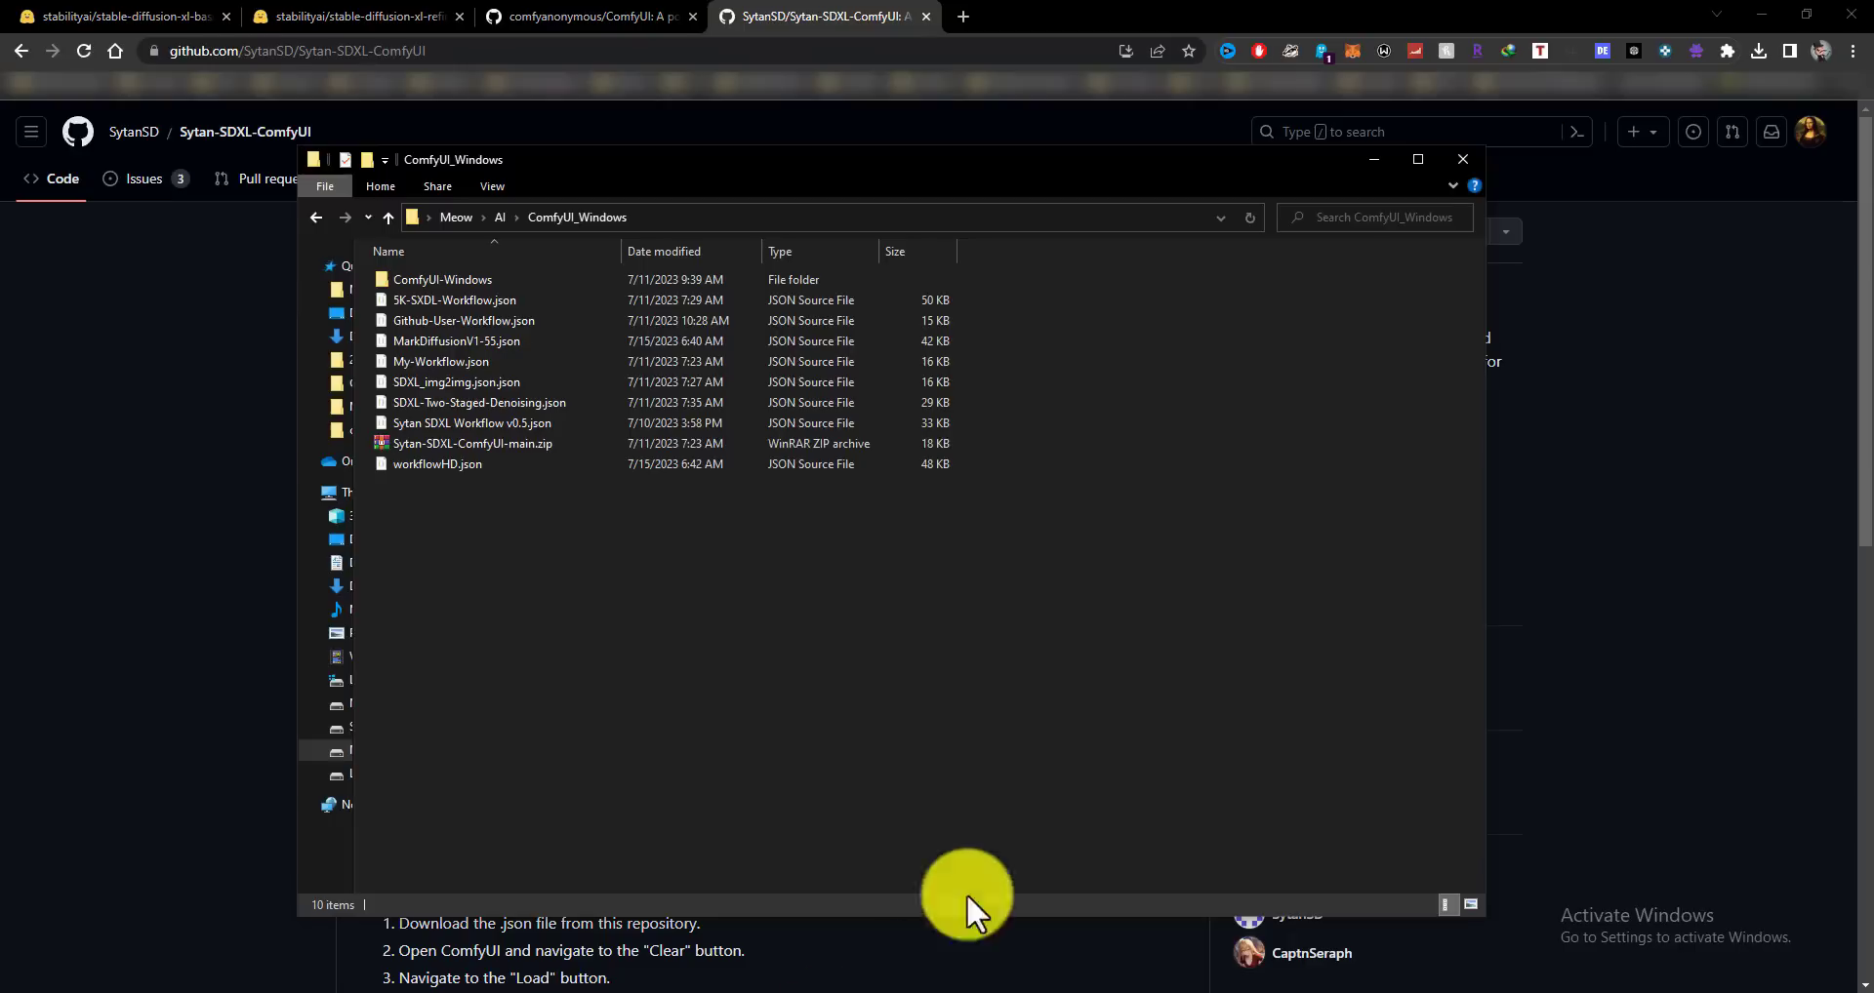
pyautogui.click(498, 278)
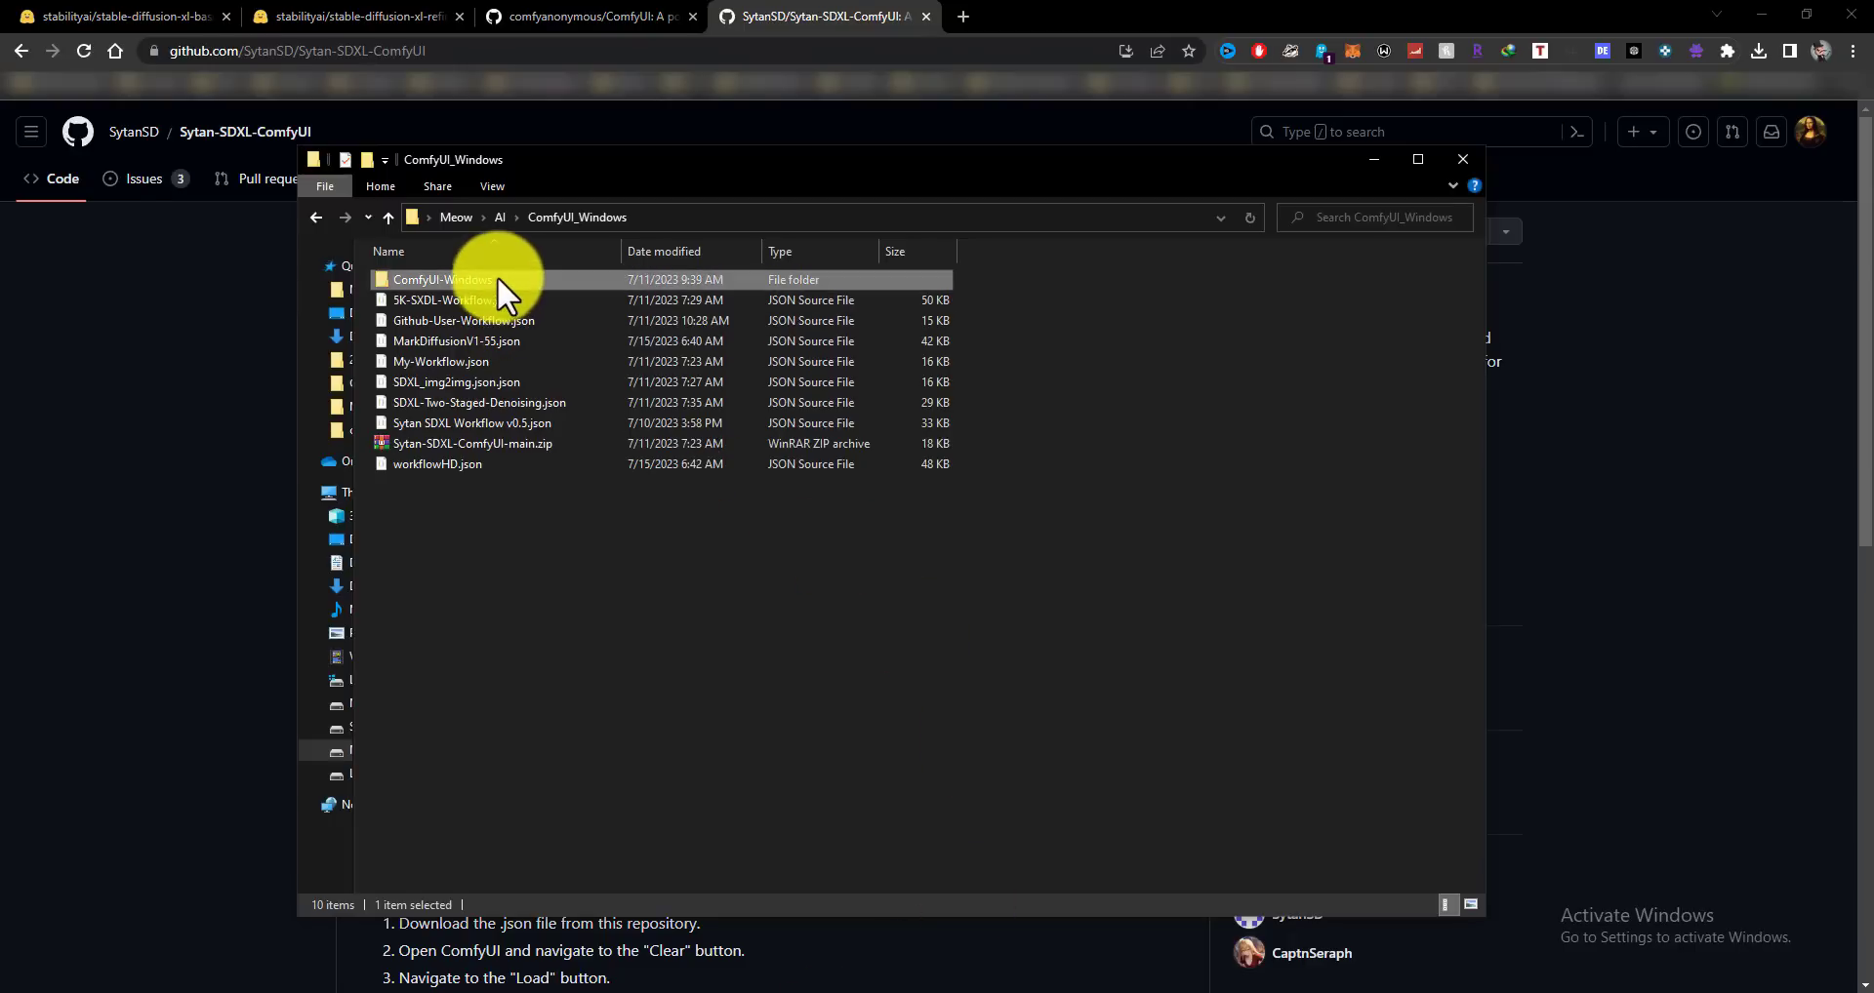
pyautogui.doubleClick(475, 282)
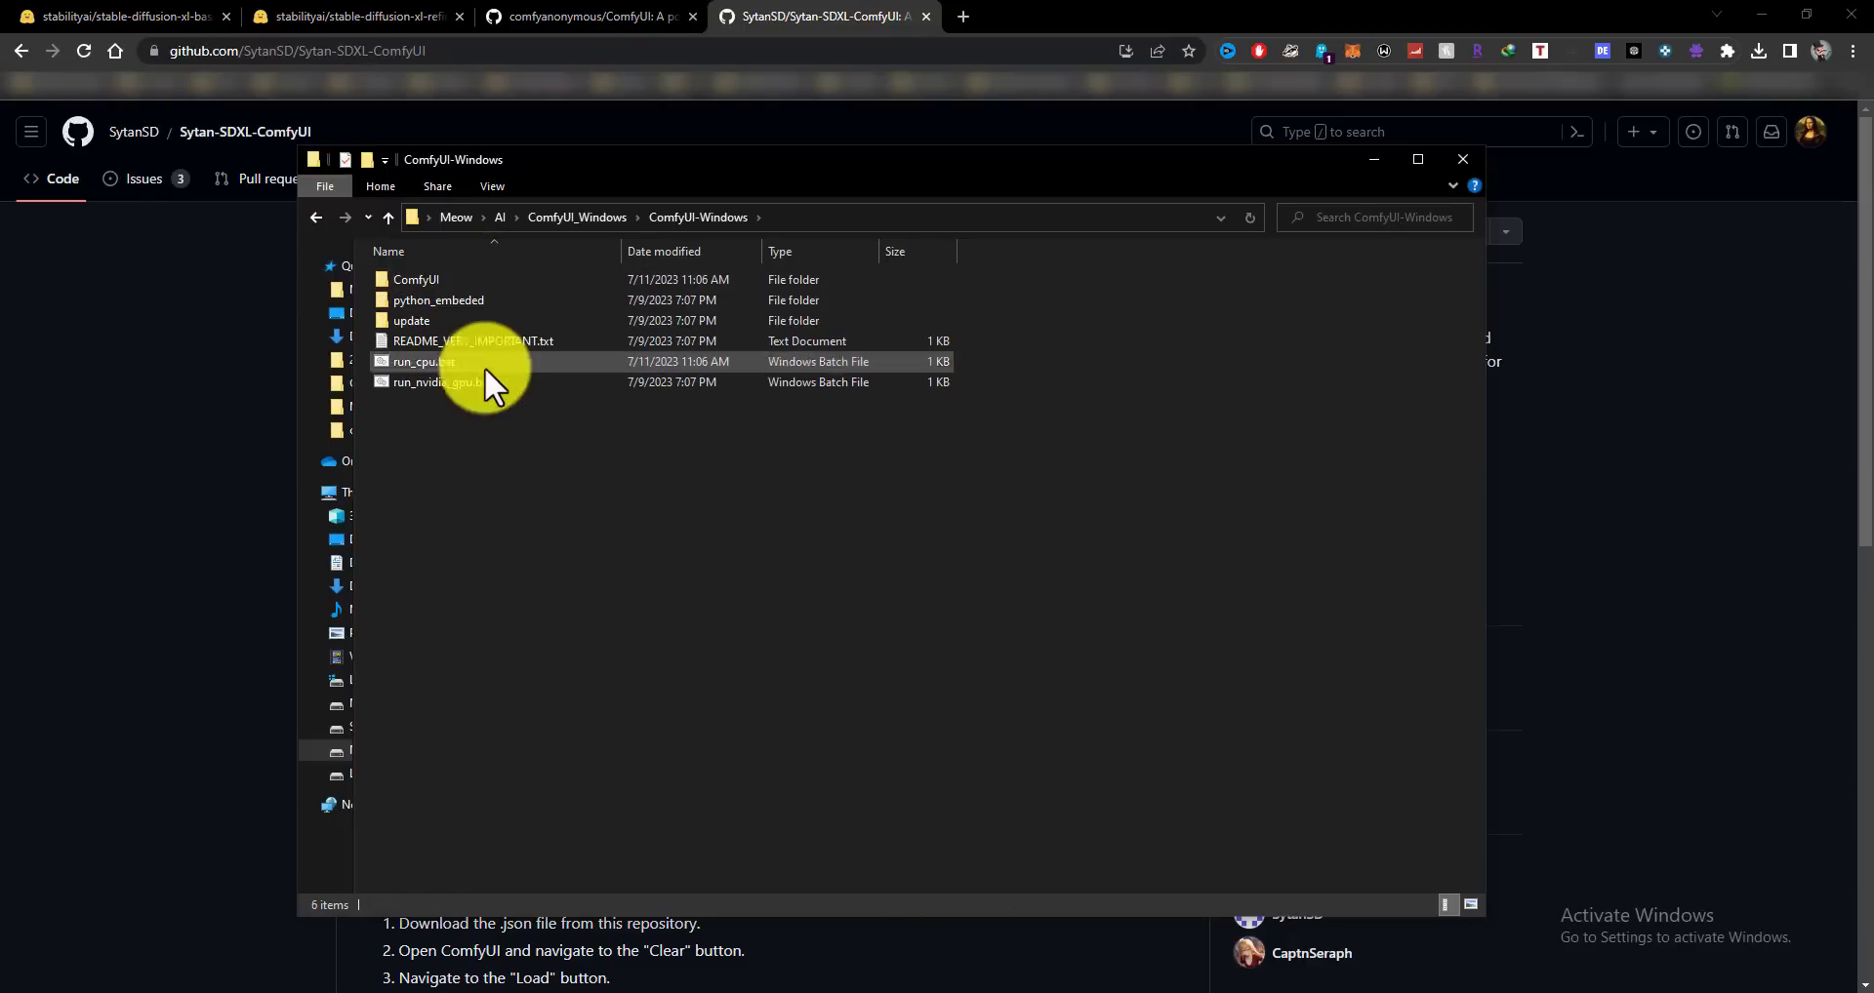
pyautogui.moveTo(596, 493); pyautogui.dragTo(562, 464)
pyautogui.doubleClick(449, 277)
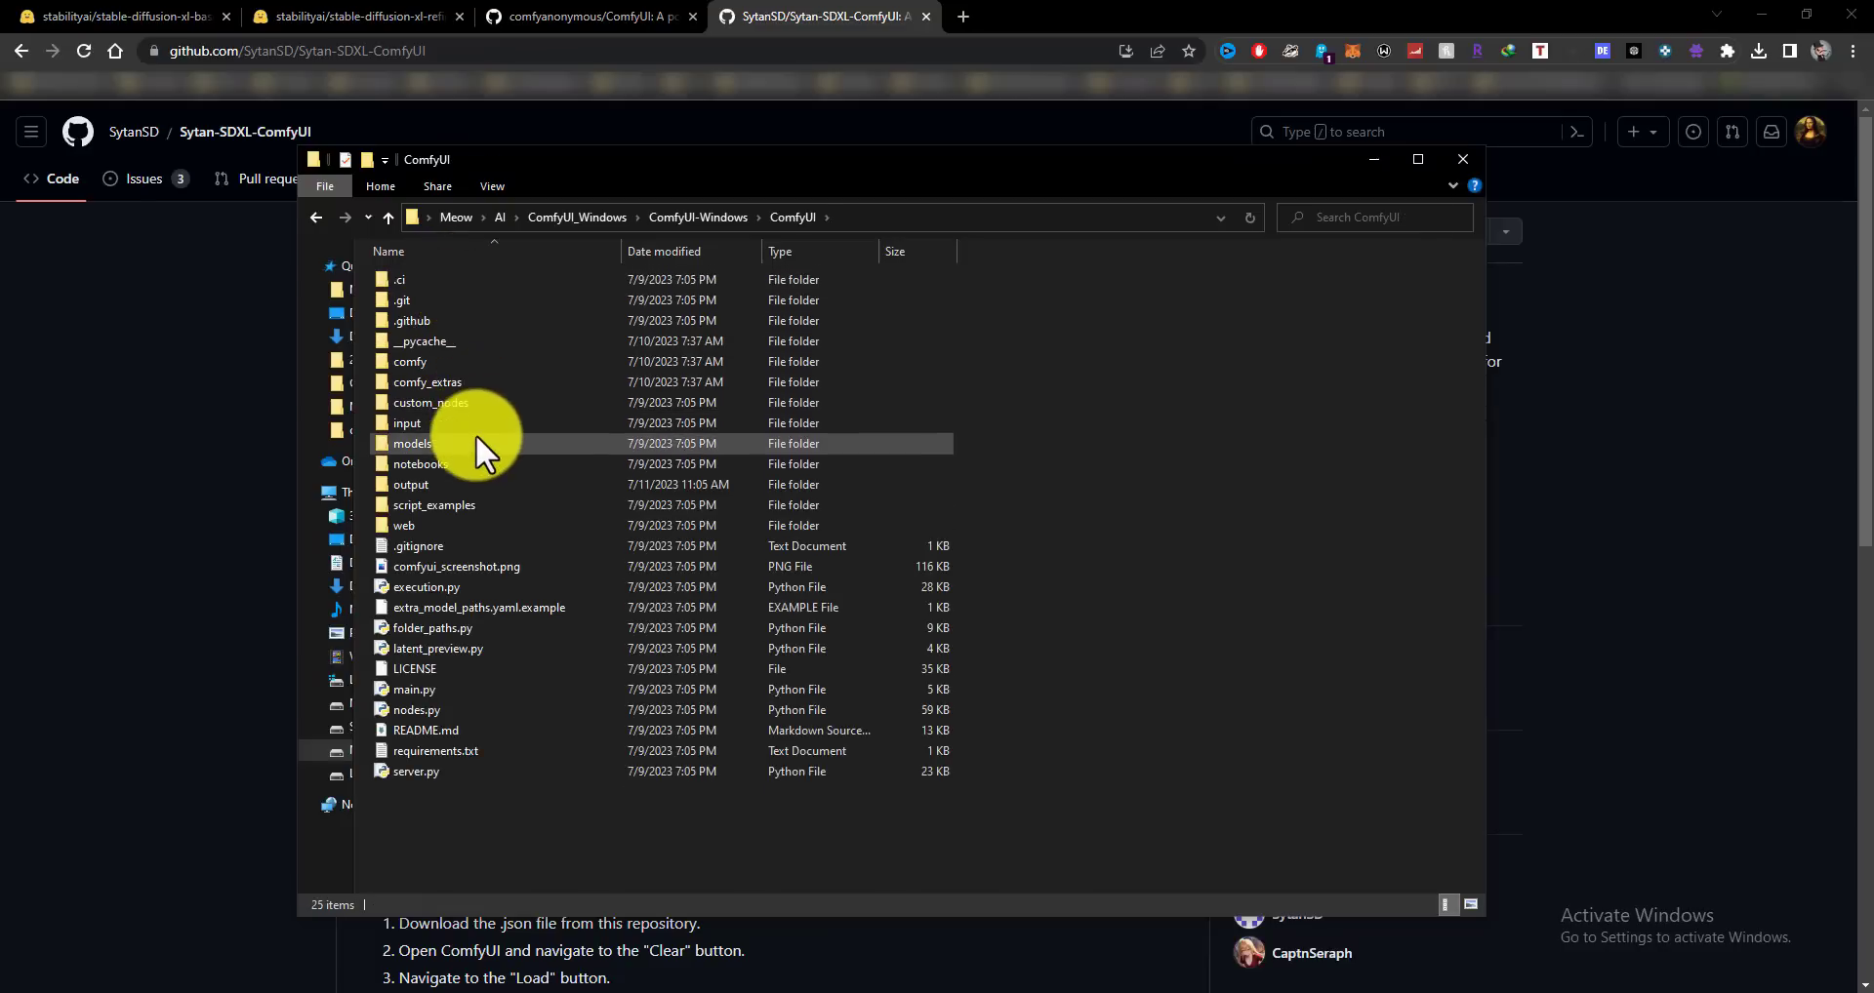
pyautogui.doubleClick(477, 436)
pyautogui.doubleClick(459, 280)
pyautogui.moveTo(478, 398); pyautogui.dragTo(454, 297)
pyautogui.click(584, 436)
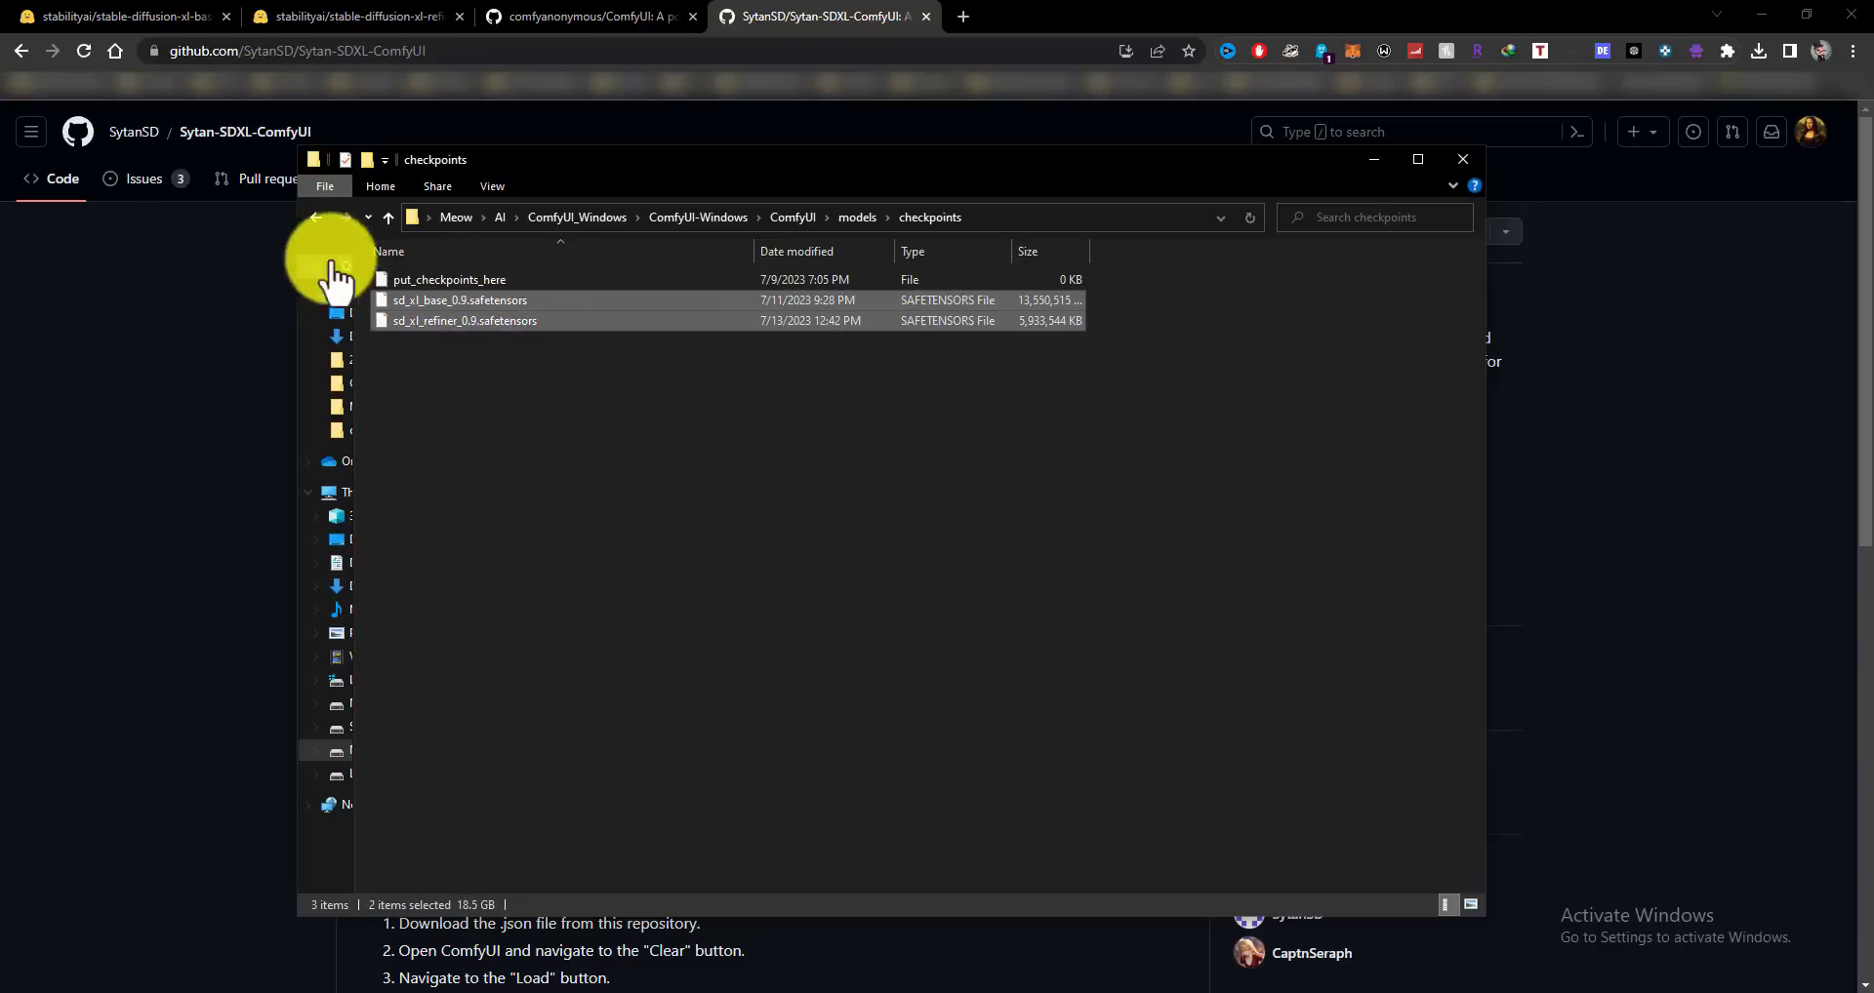
# Read the NVIDIA GPU and CPU run instructions in README_VERY_IMPORTANT.txt from the ComfyUI-Windows folder and close the file without saving.
pyautogui.doubleClick(318, 217)
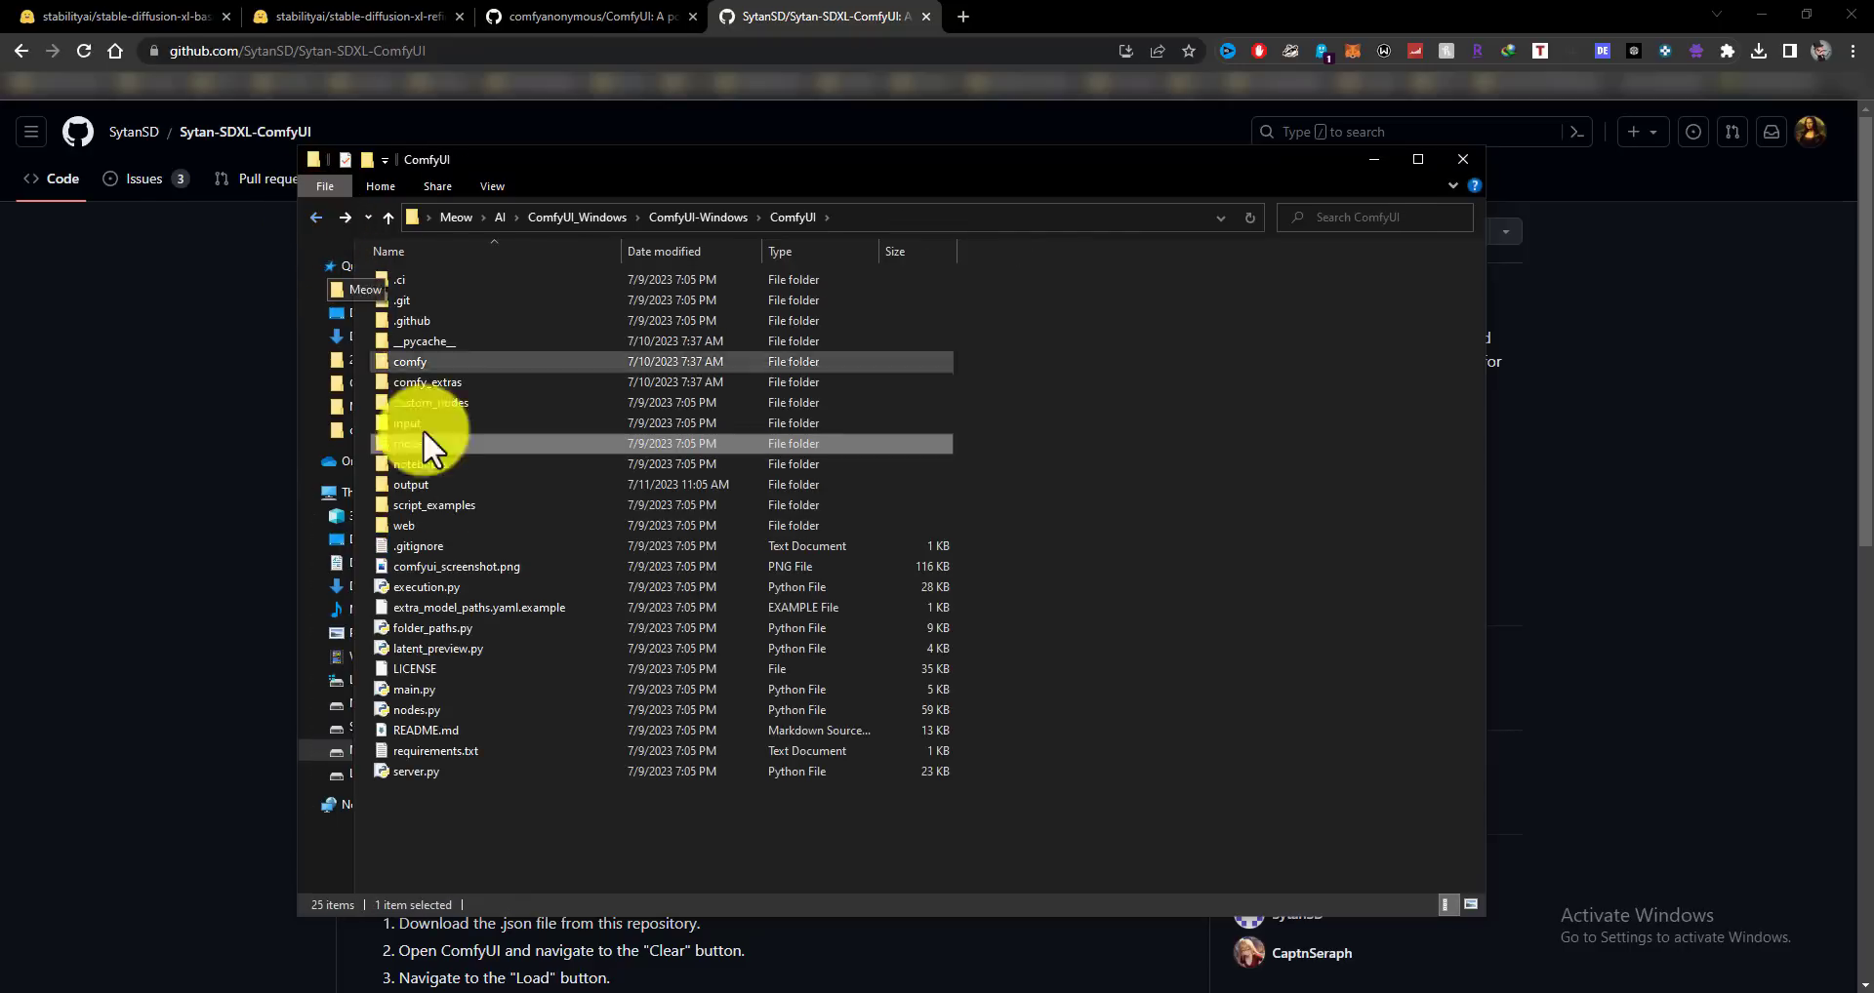
pyautogui.click(319, 217)
pyautogui.doubleClick(466, 347)
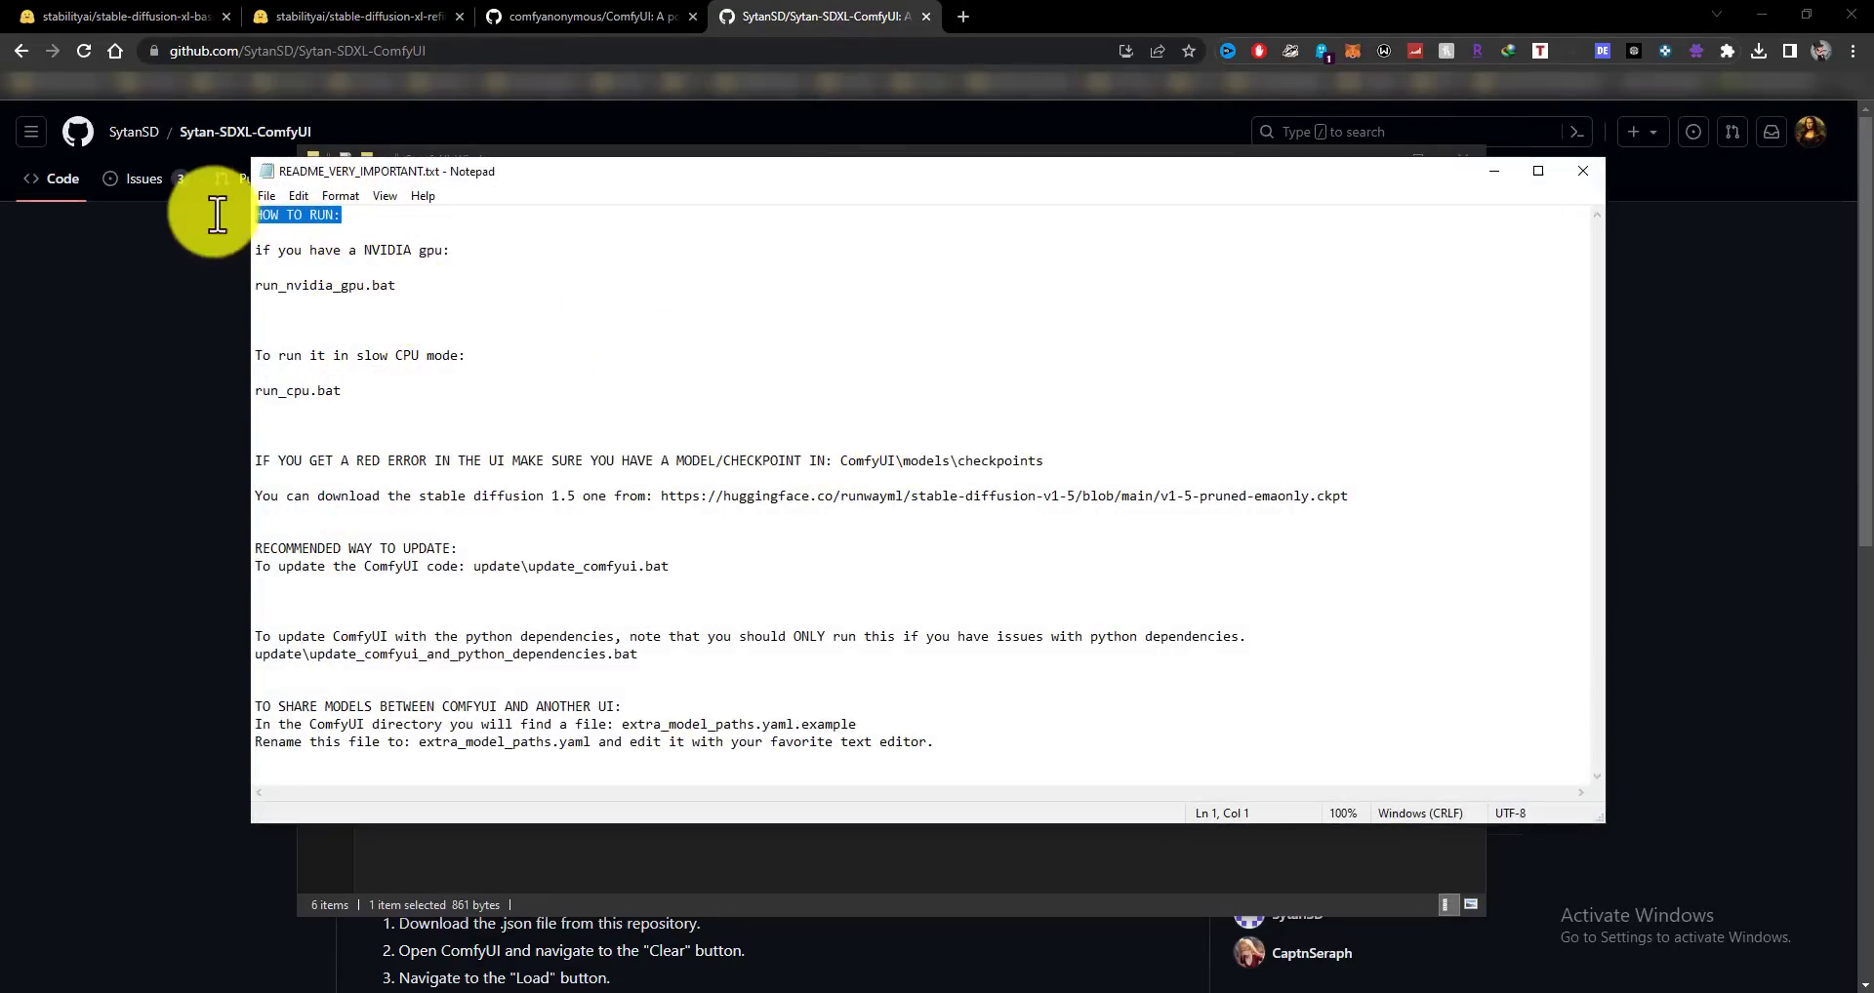
pyautogui.moveTo(451, 250); pyautogui.dragTo(221, 249)
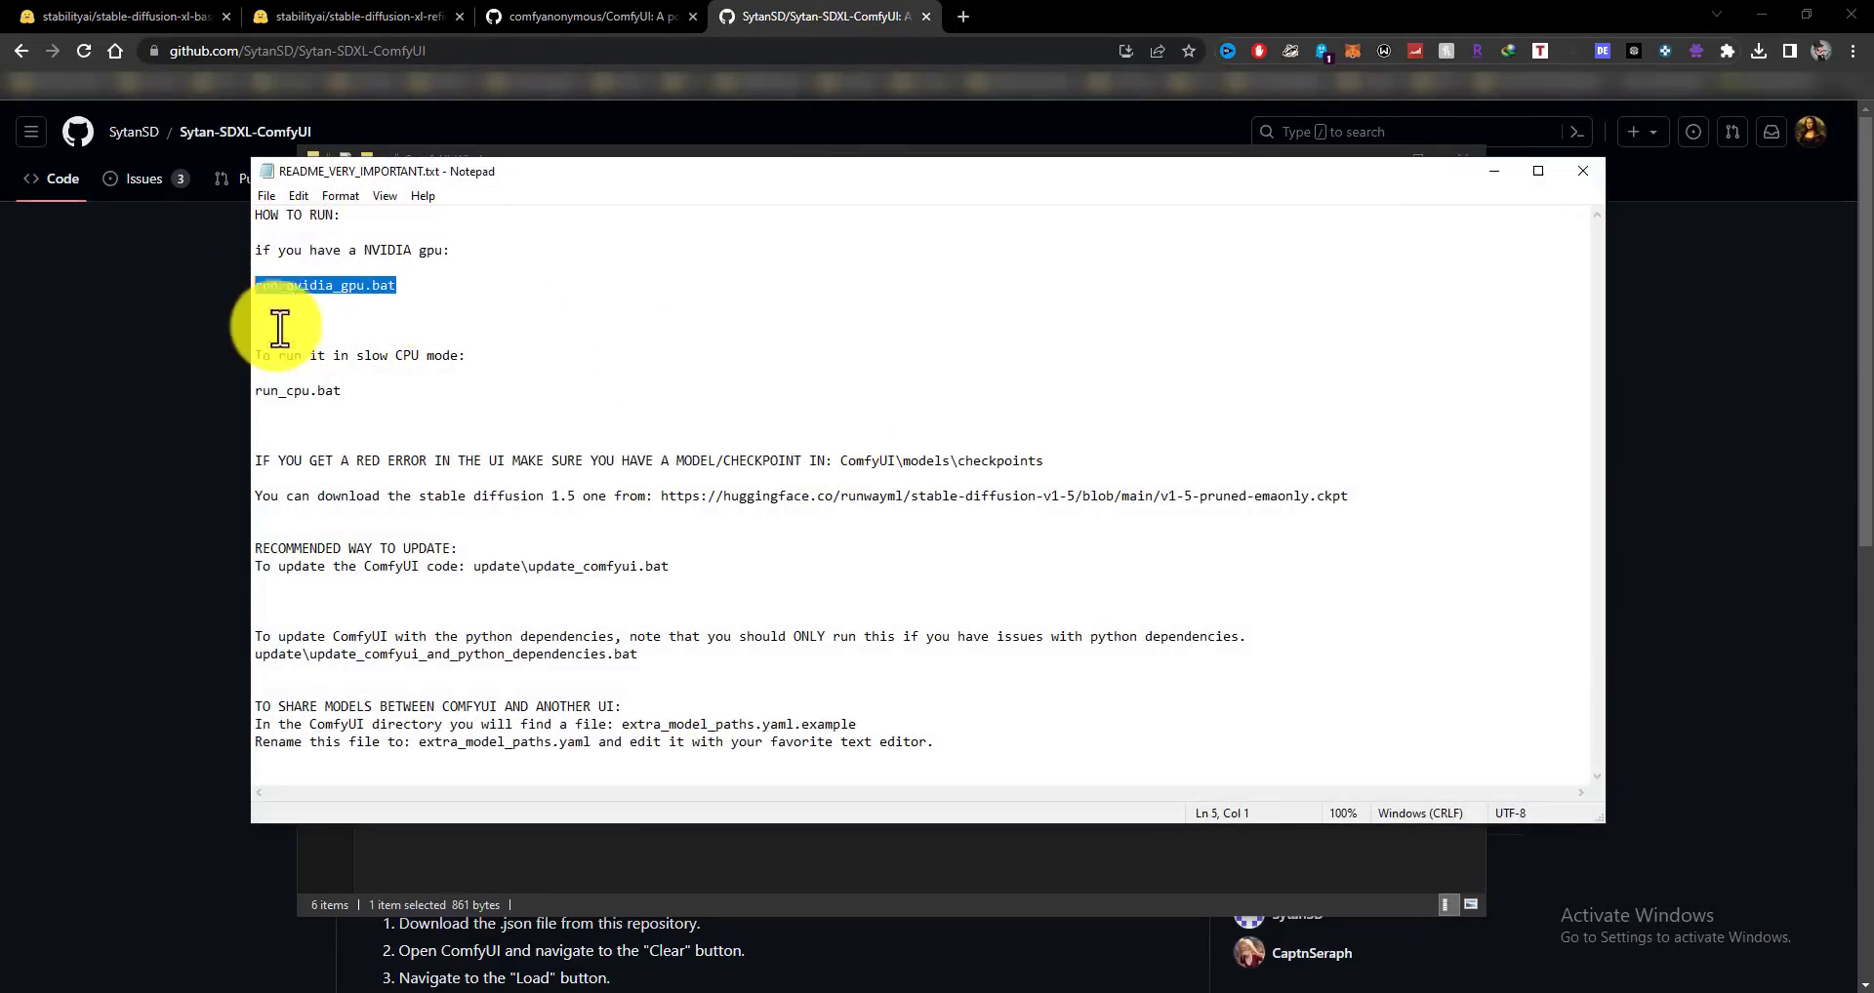
pyautogui.moveTo(478, 353); pyautogui.dragTo(208, 353)
pyautogui.moveTo(375, 390); pyautogui.dragTo(148, 391)
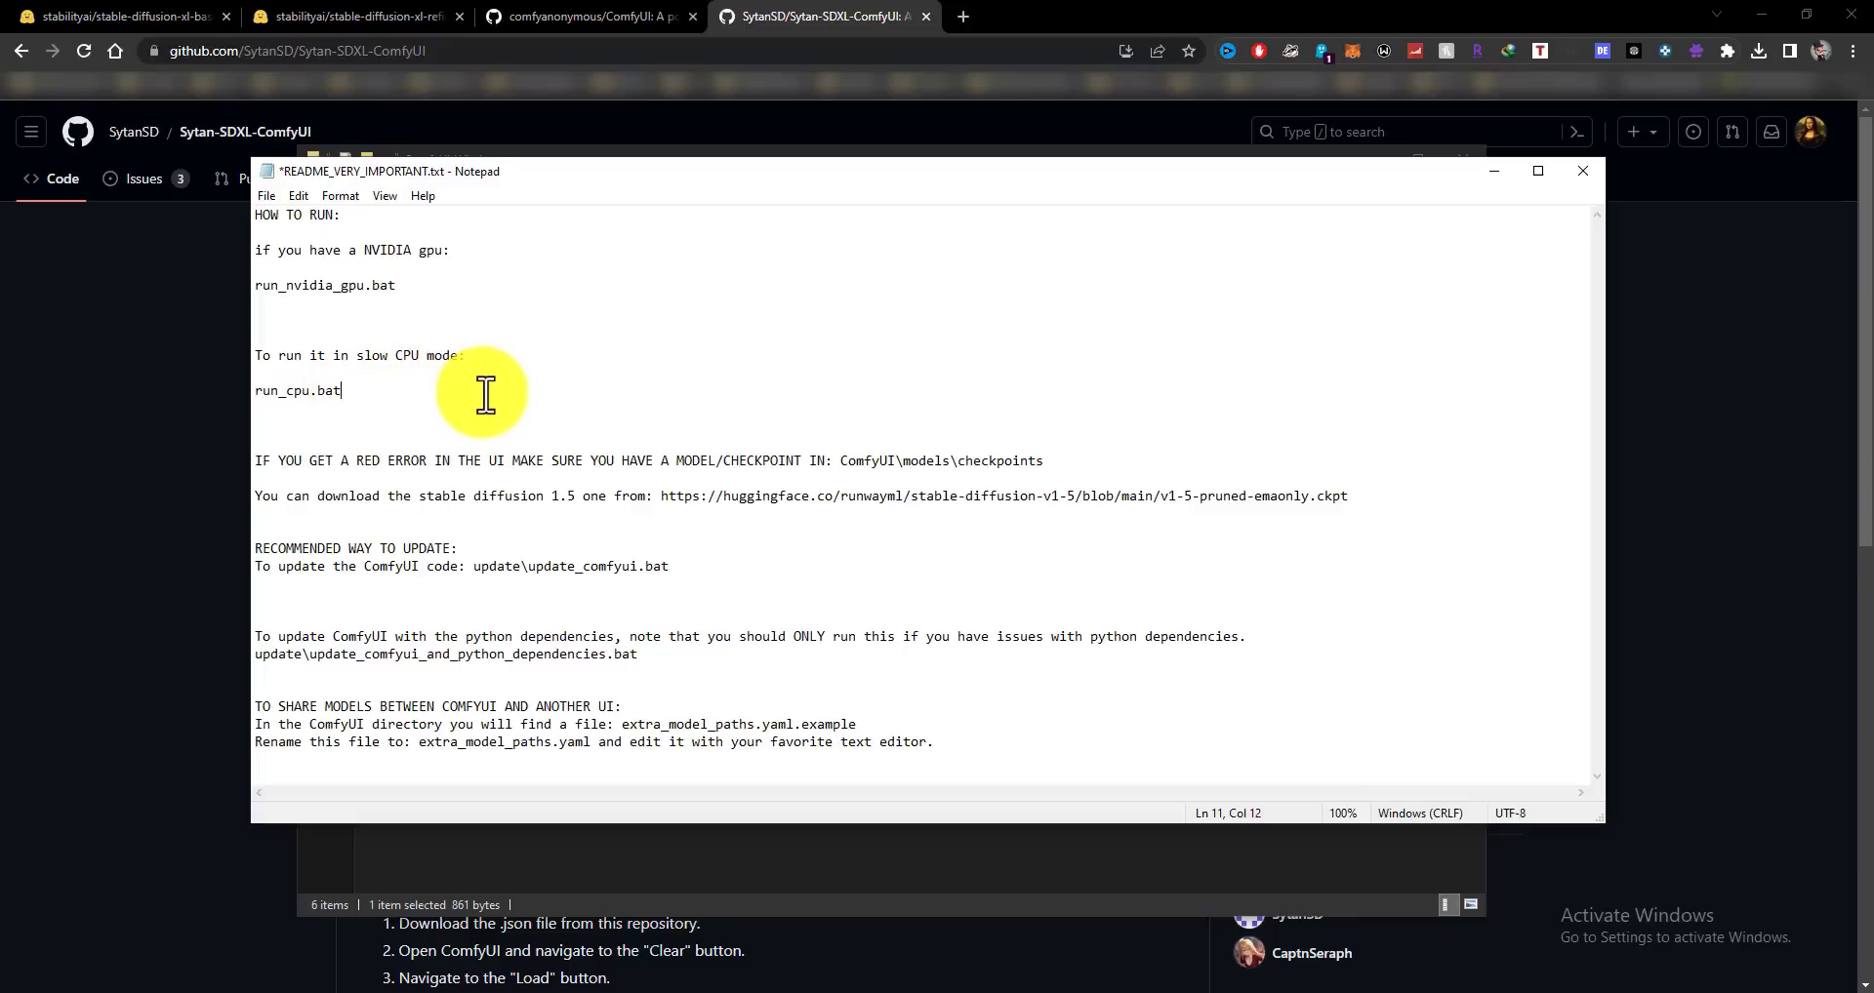
pyautogui.click(1583, 171)
pyautogui.click(993, 519)
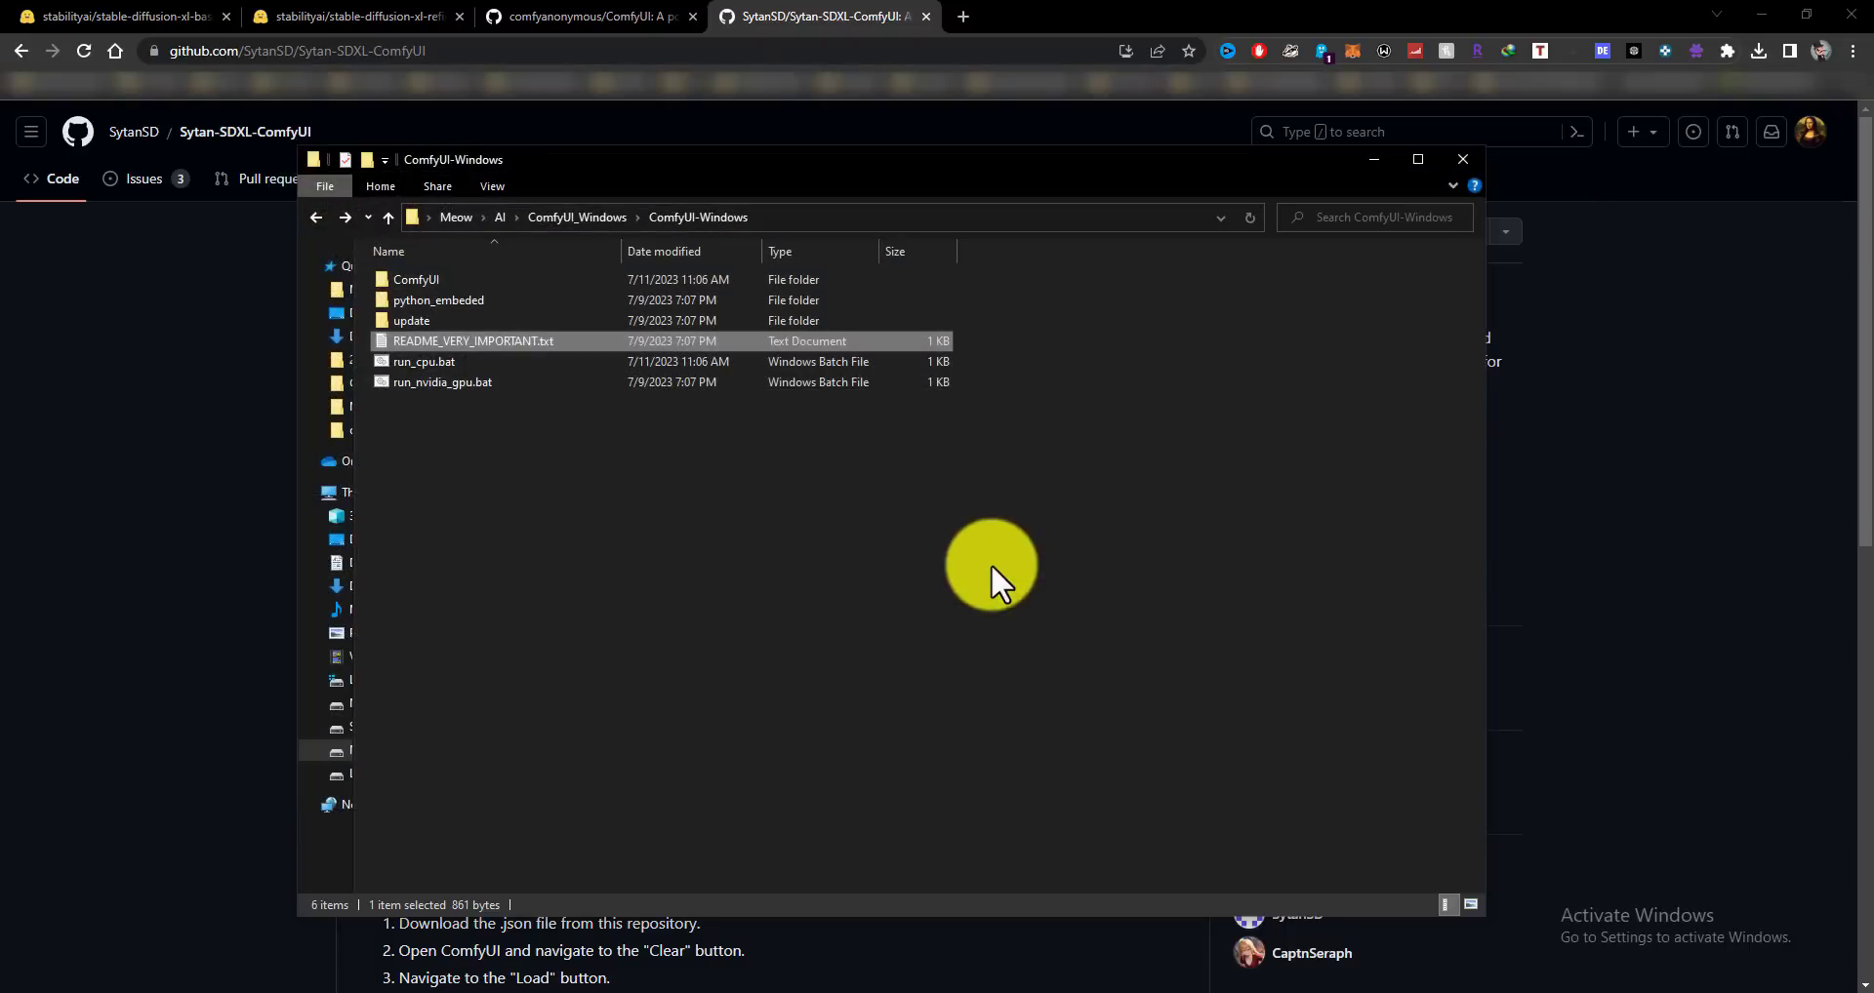
# Launch ComfyUI in CPU mode with run_cpu.bat and return File Explorer to the ComfyUI_Windows folder.
pyautogui.click(448, 364)
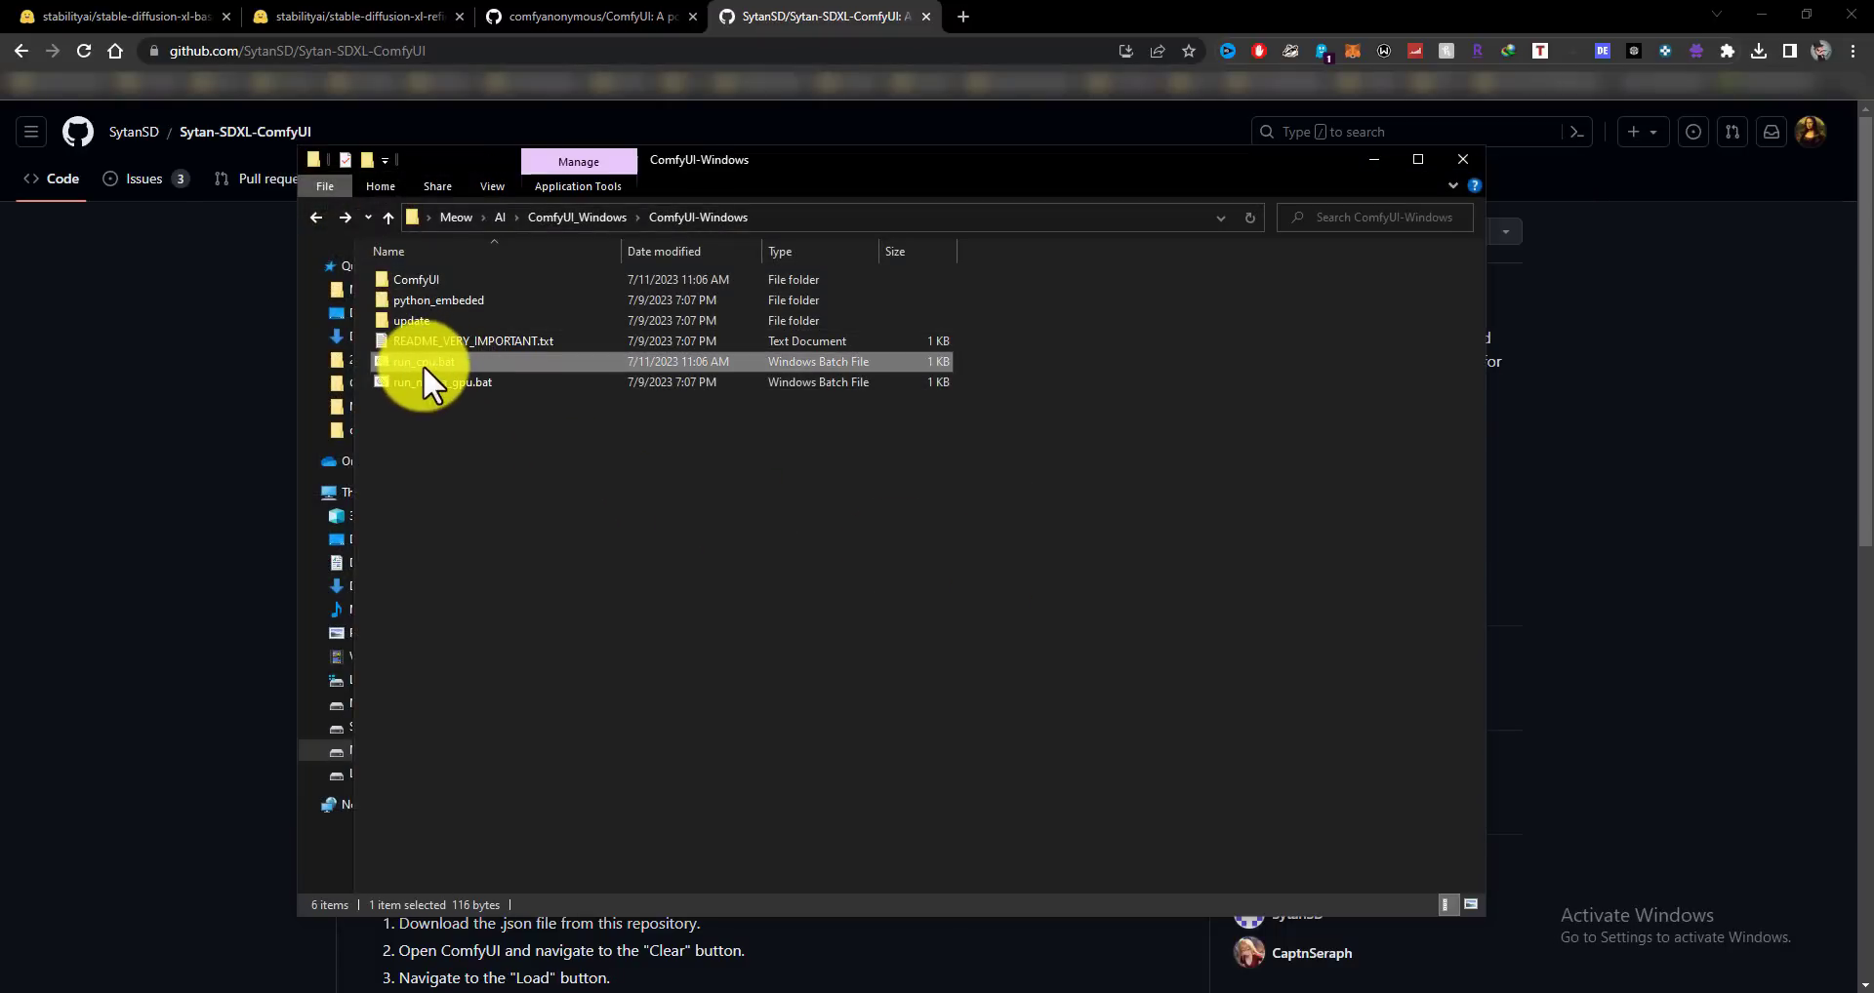
pyautogui.doubleClick(424, 365)
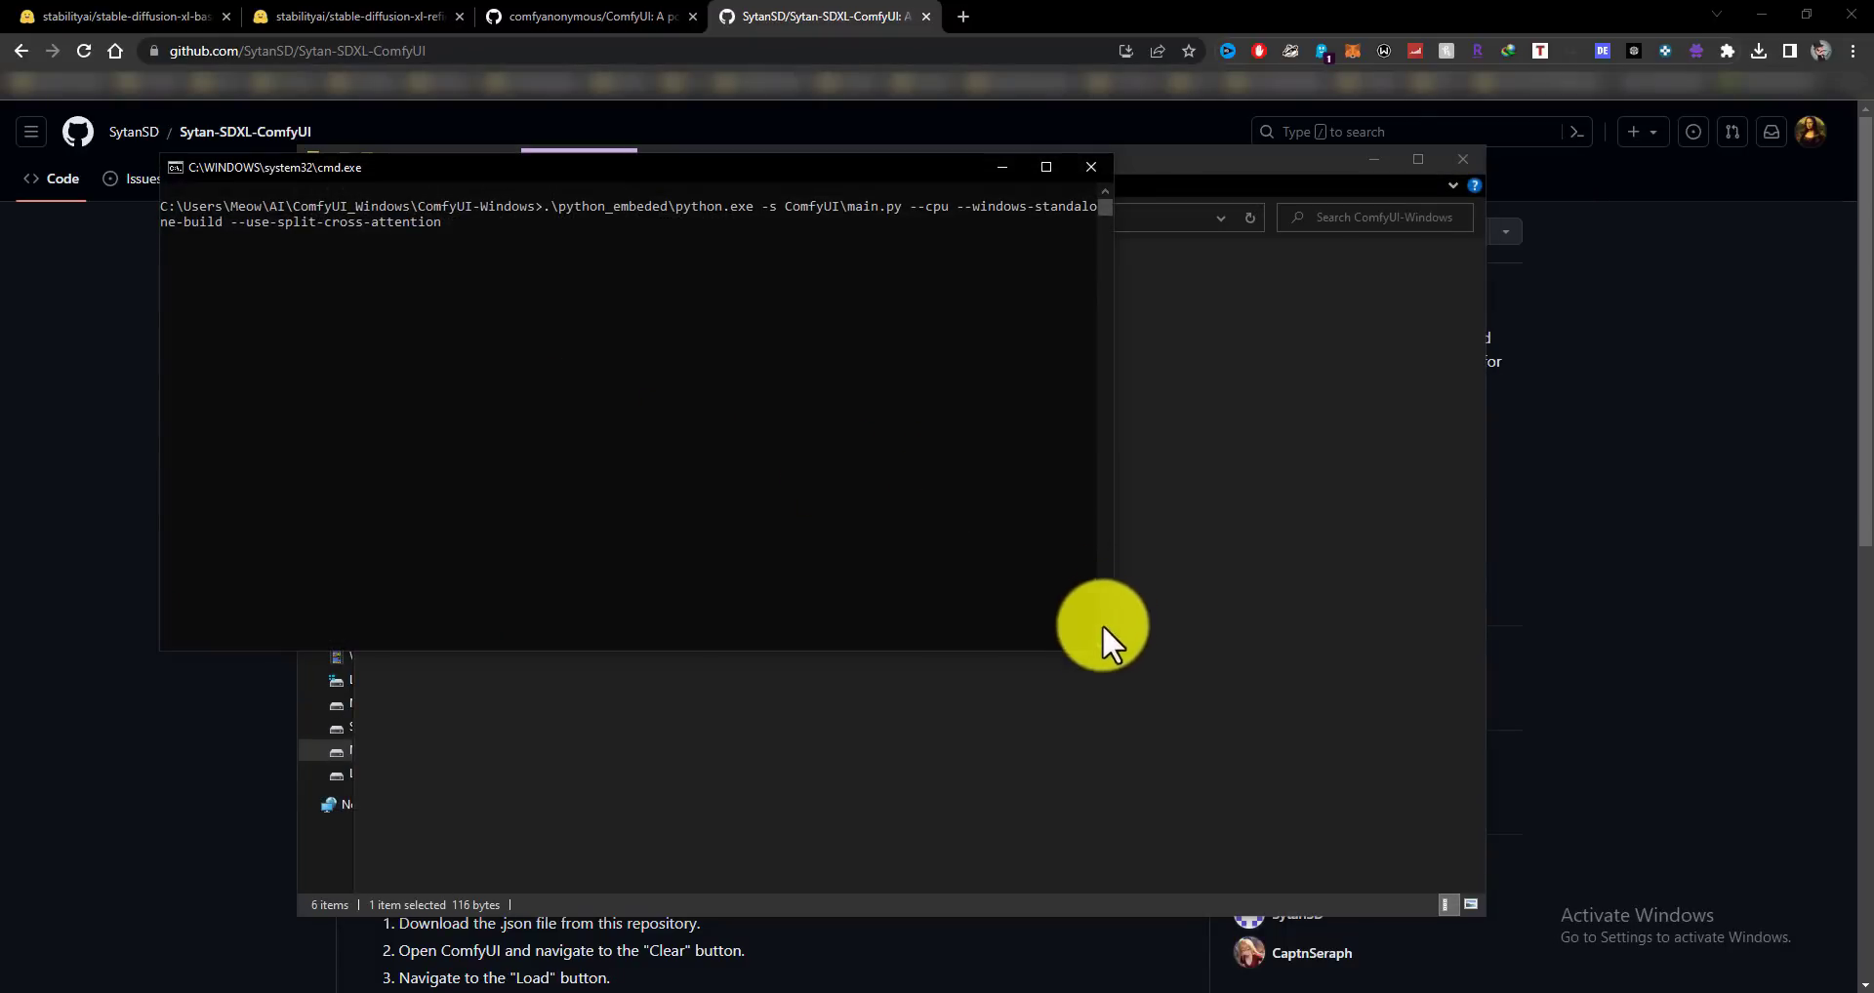
pyautogui.moveTo(1109, 652); pyautogui.dragTo(1275, 714)
pyautogui.click(1366, 641)
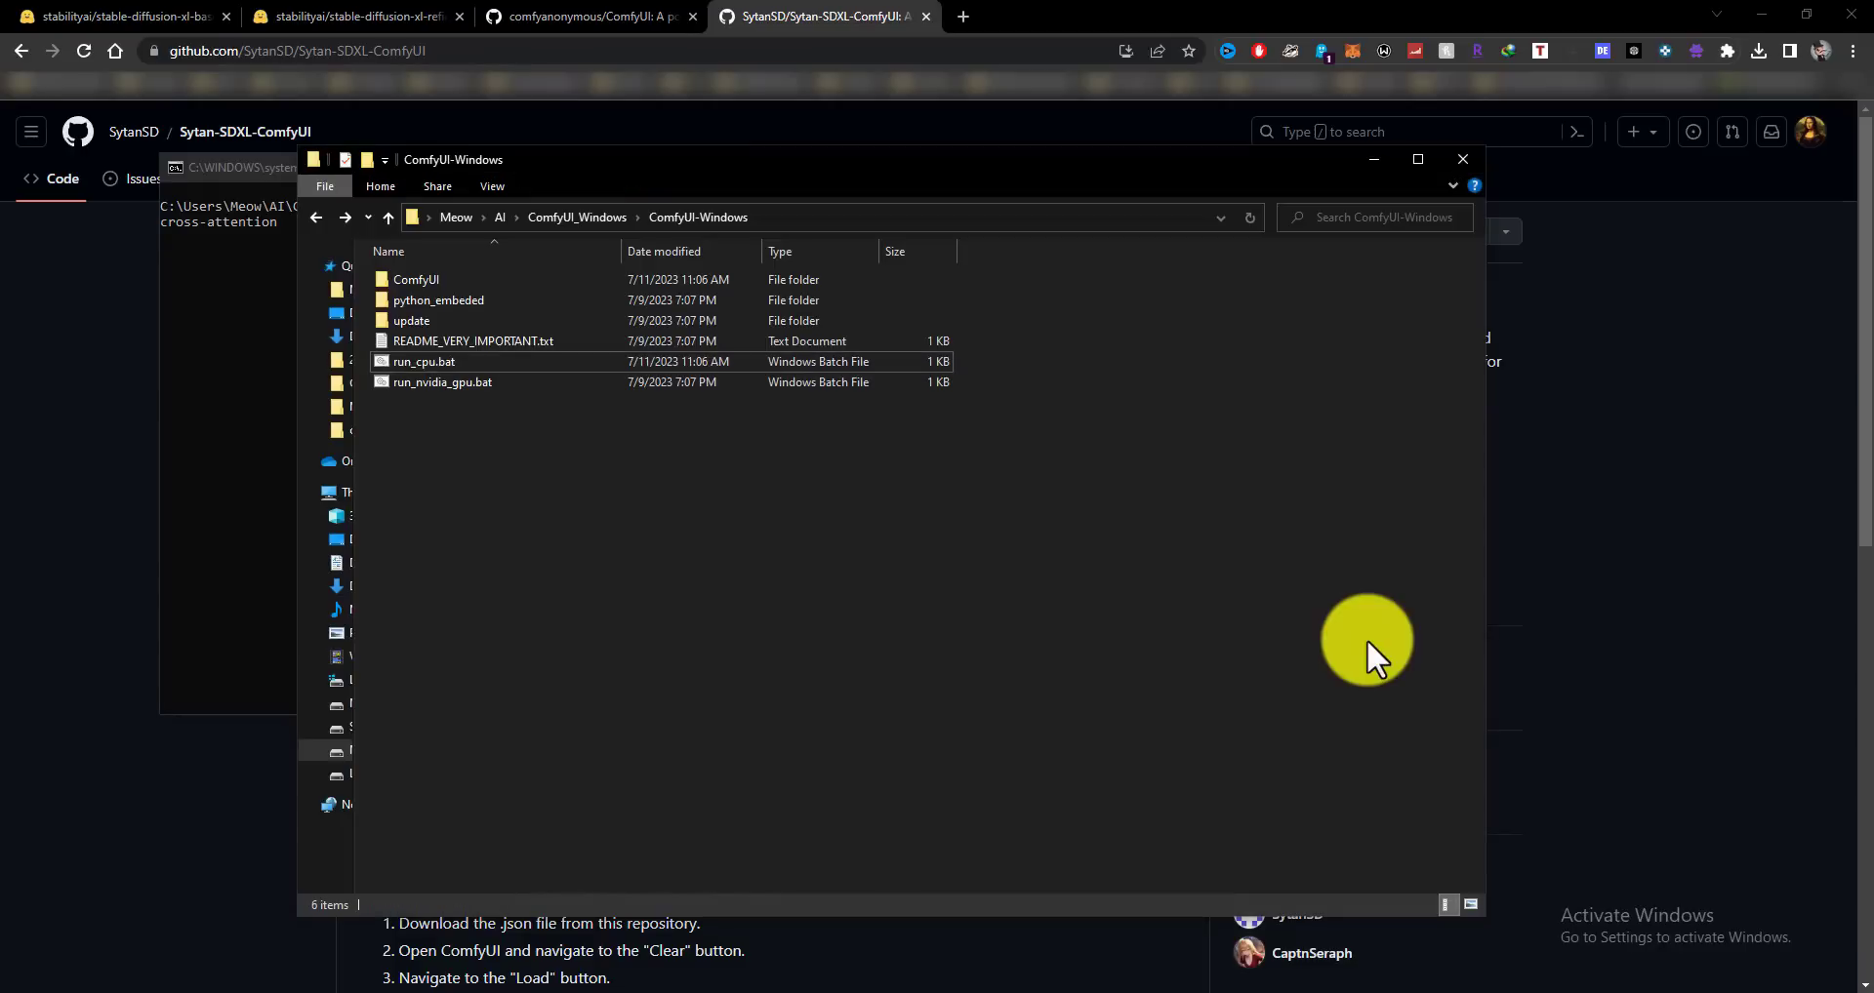
pyautogui.click(314, 217)
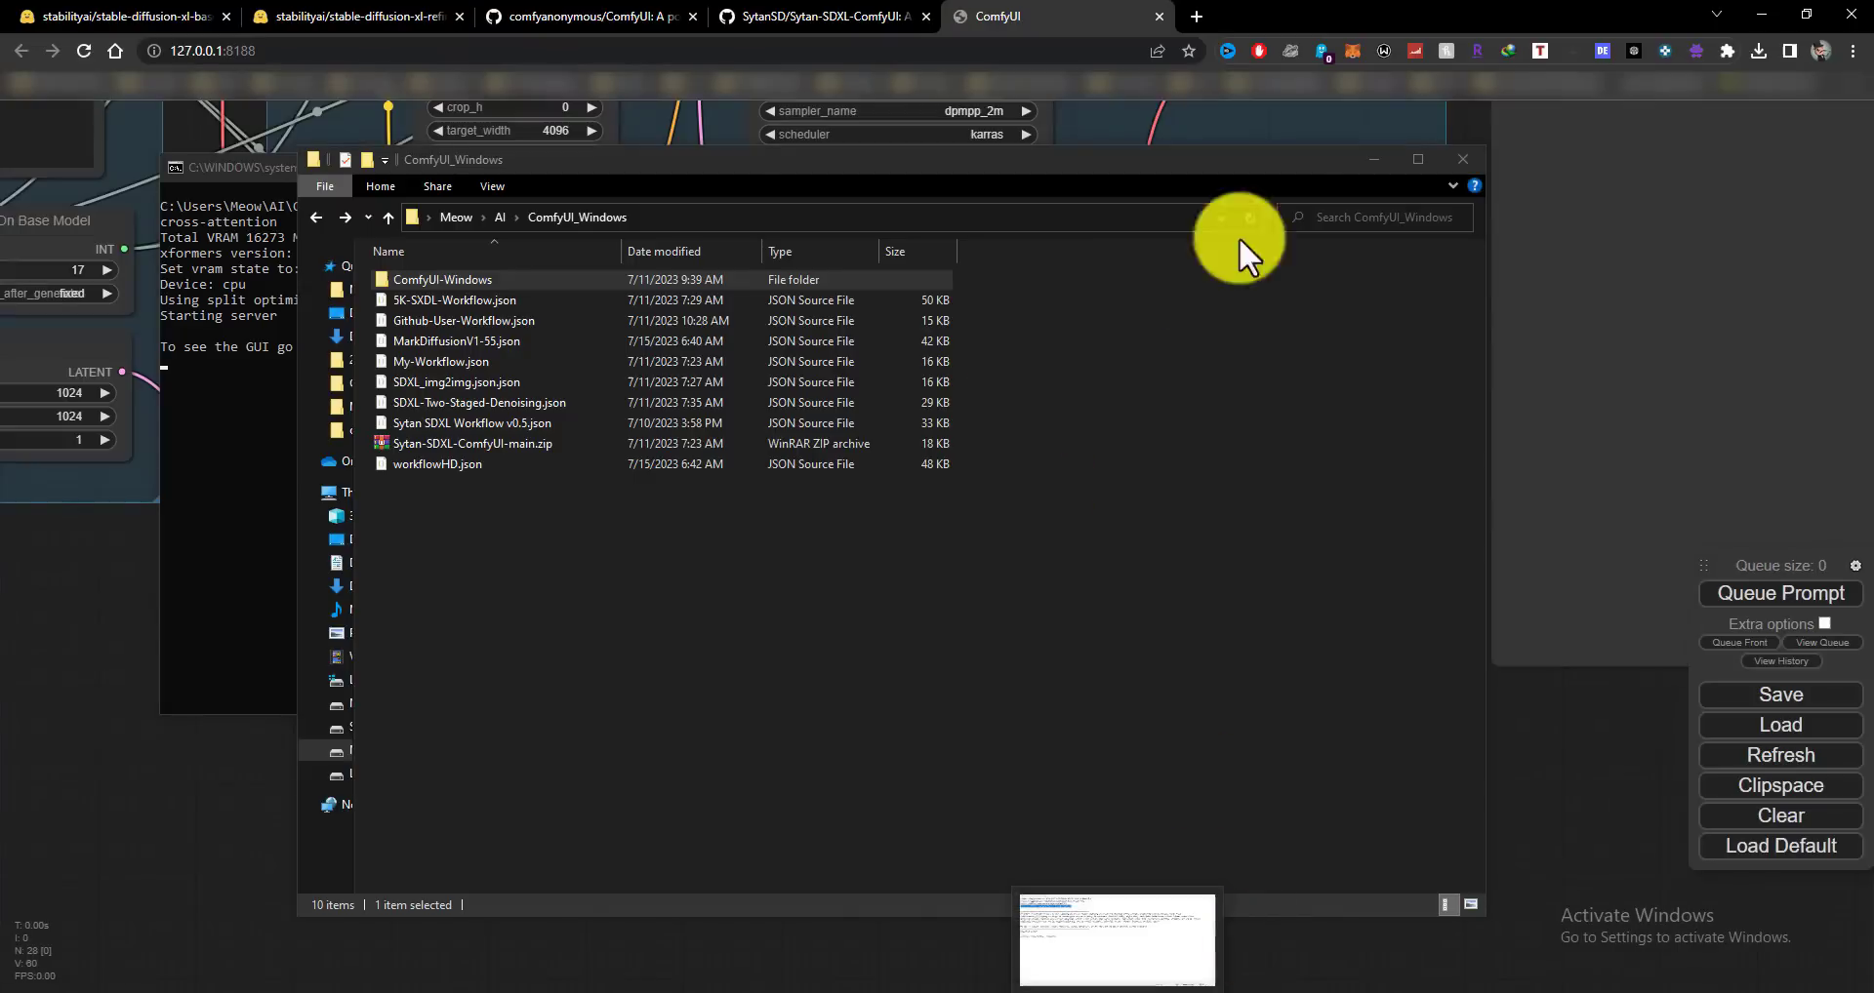
# Check the local GUI address in ComfyUI's command window and minimize the window.
pyautogui.click(1374, 158)
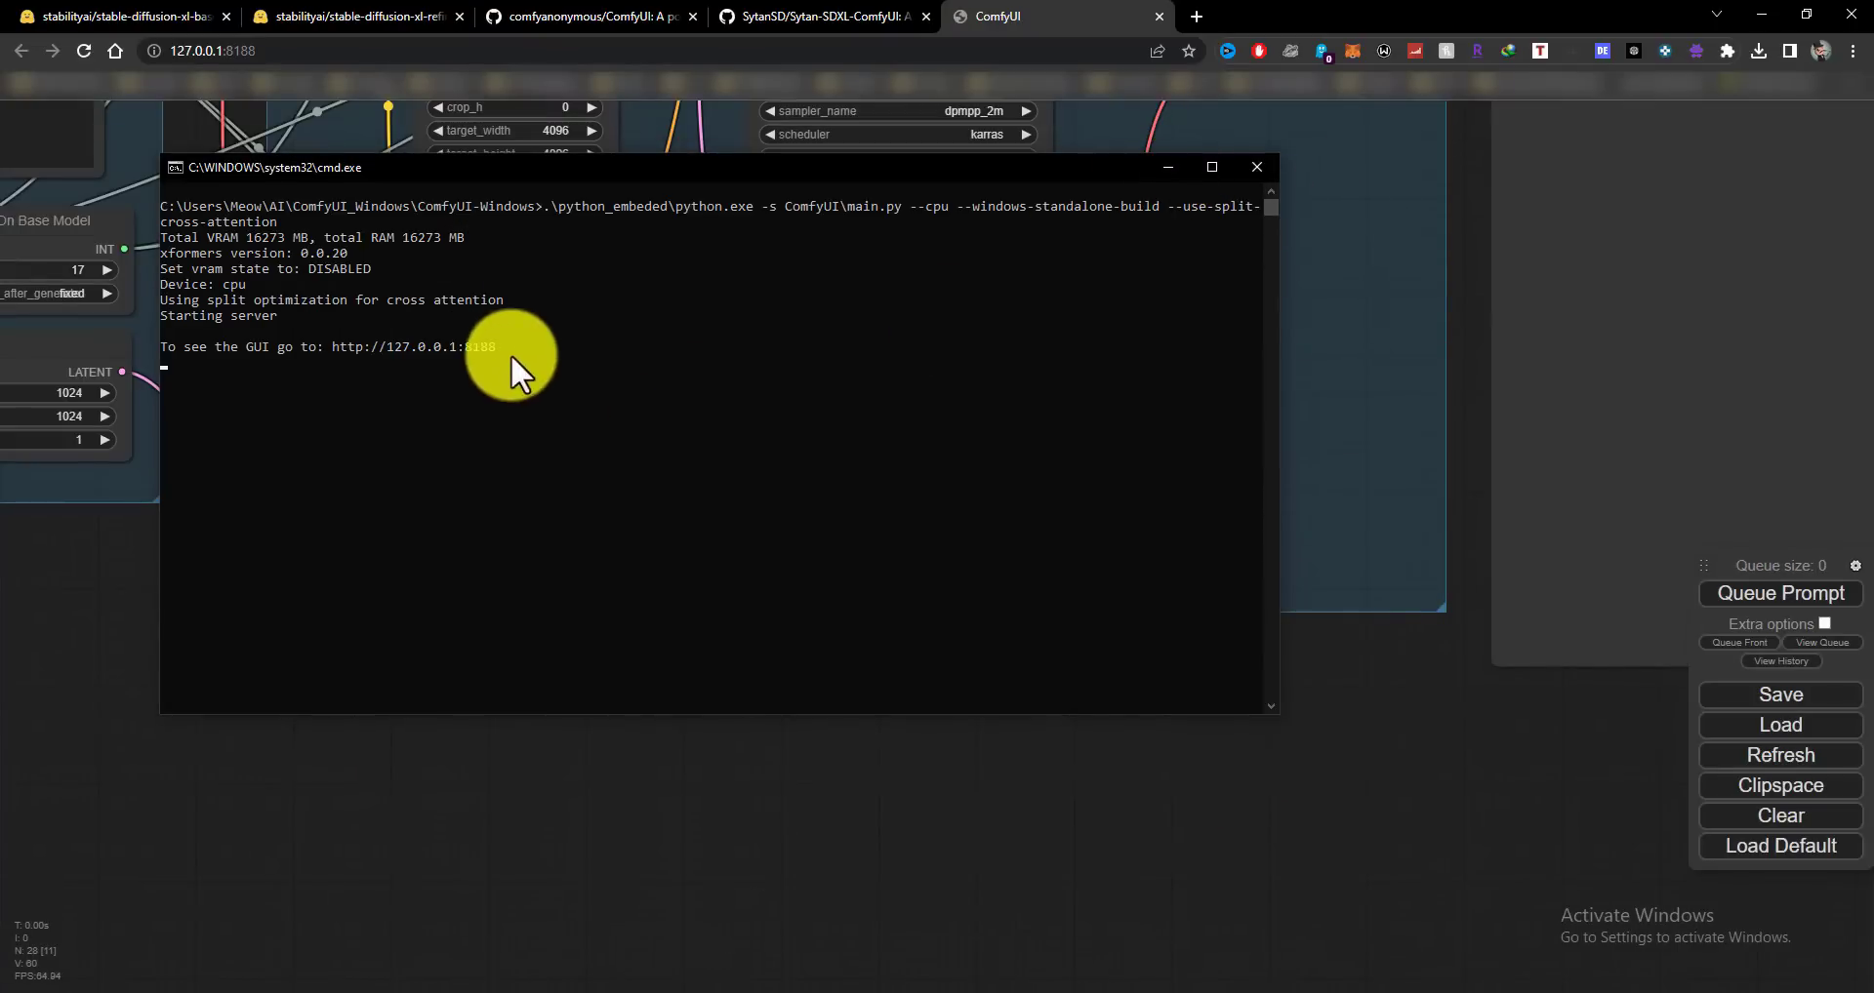
pyautogui.moveTo(501, 347); pyautogui.dragTo(225, 359)
pyautogui.rightClick(225, 359)
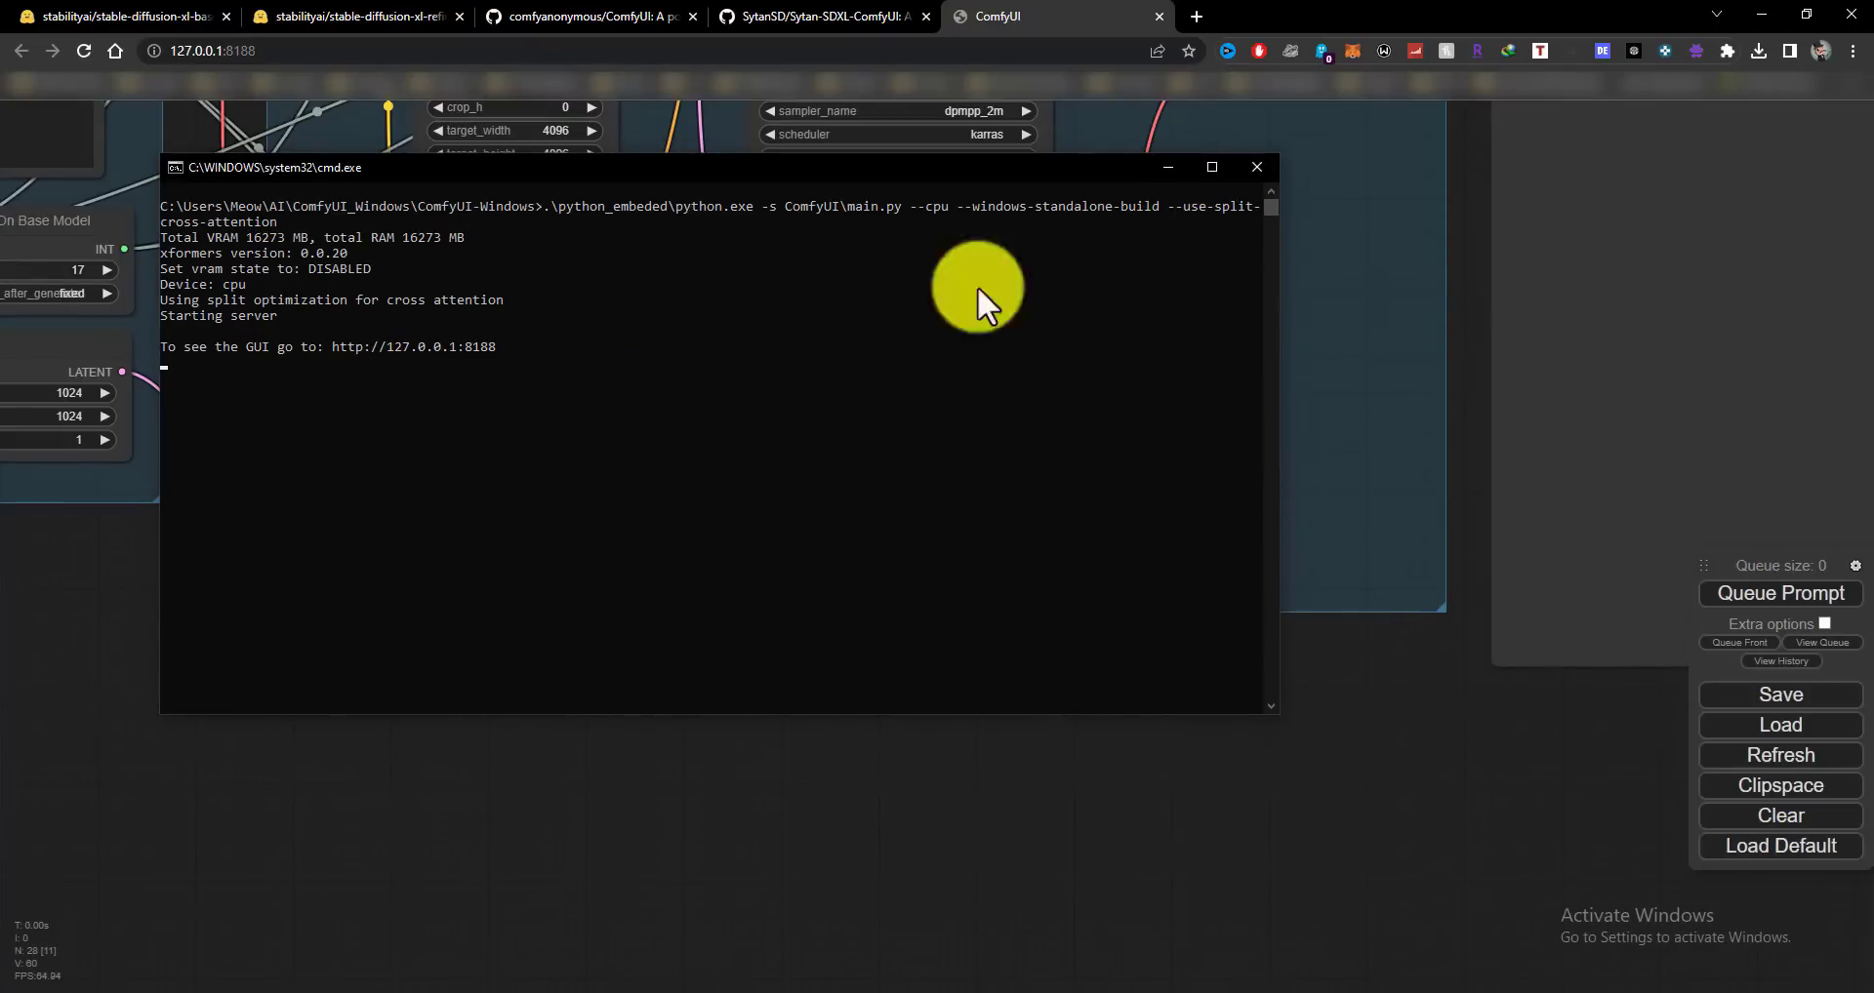
pyautogui.click(1160, 166)
# Clear the existing workflow from the ComfyUI canvas.
pyautogui.scroll(-5, 1259, 775)
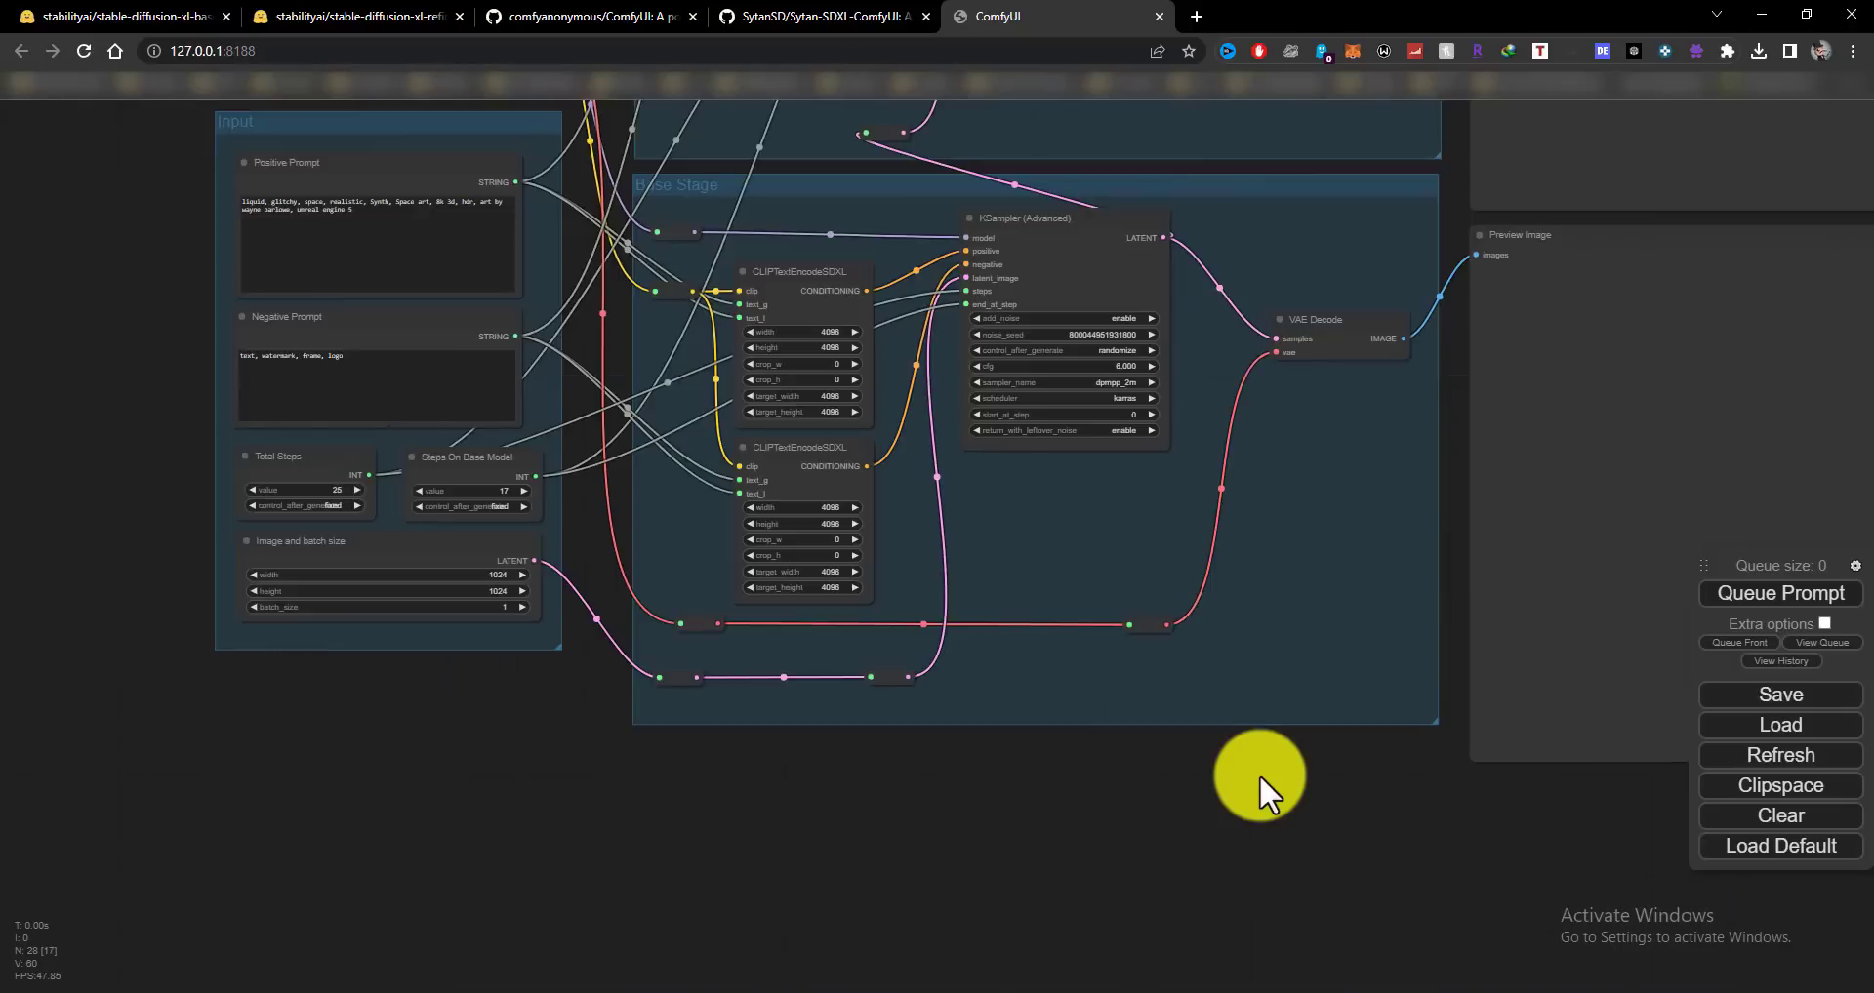
pyautogui.moveTo(1257, 774); pyautogui.dragTo(1032, 878)
pyautogui.click(1742, 826)
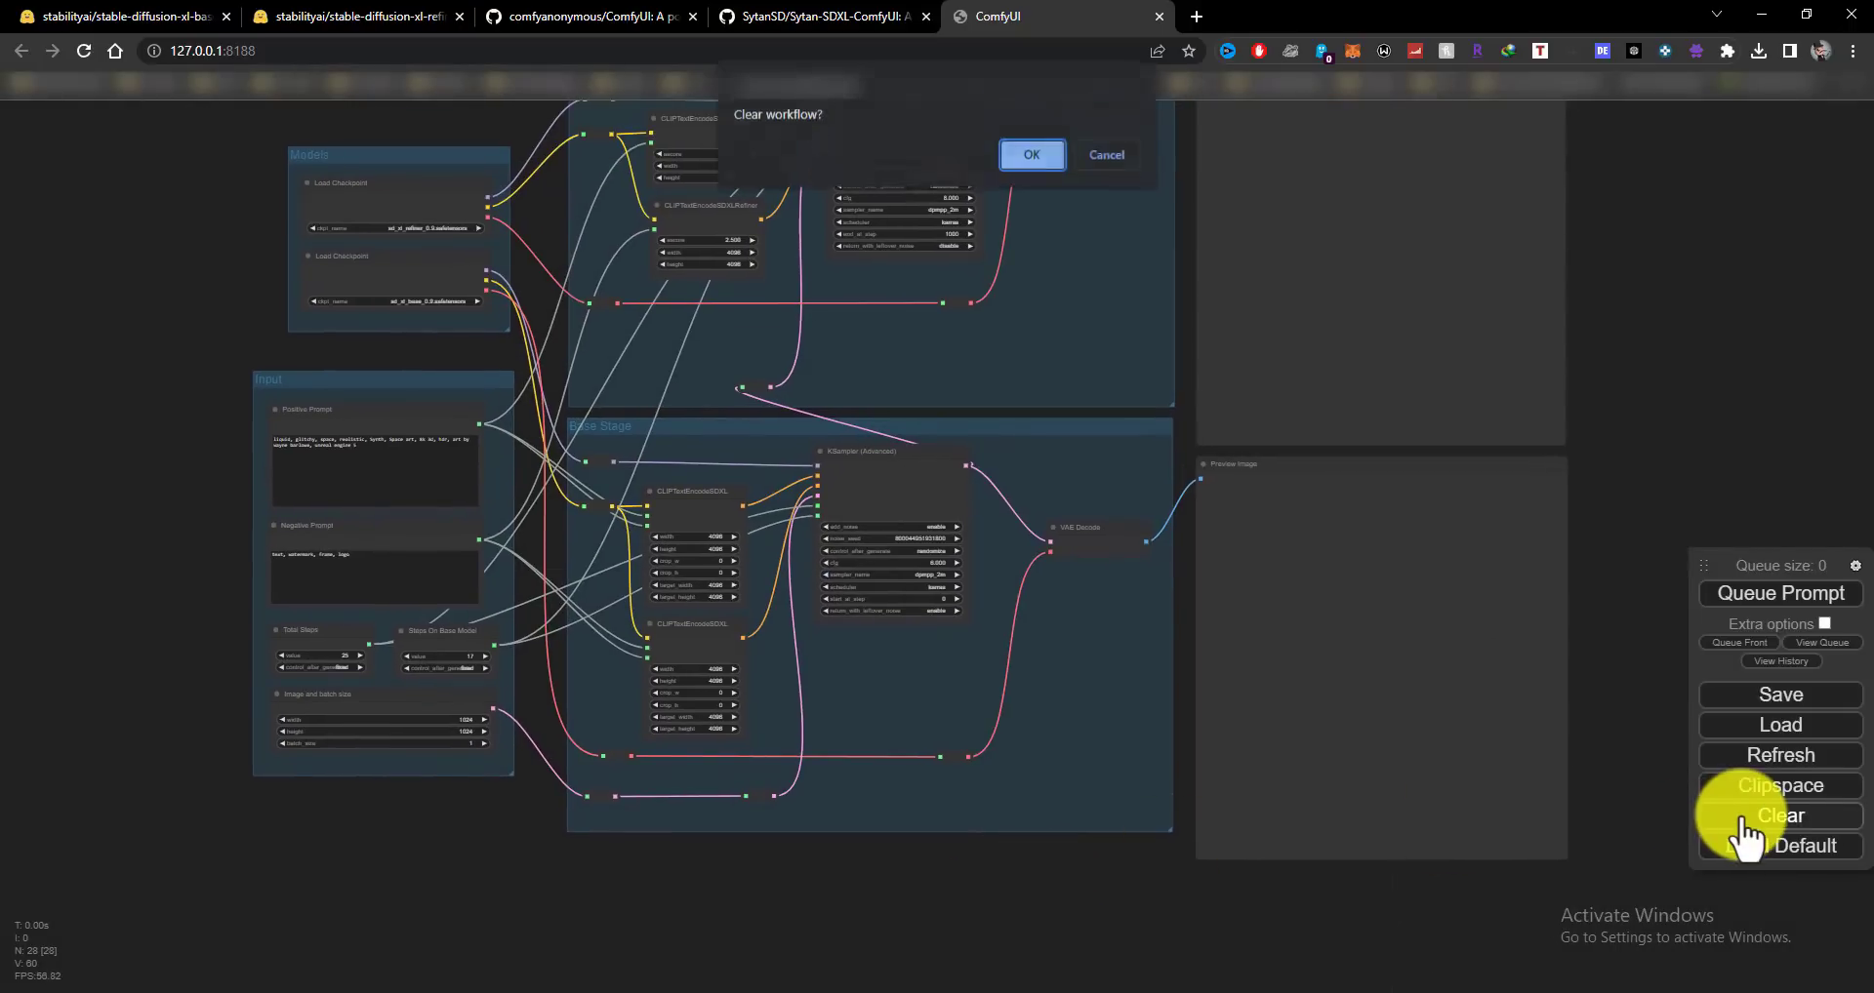
pyautogui.click(1029, 159)
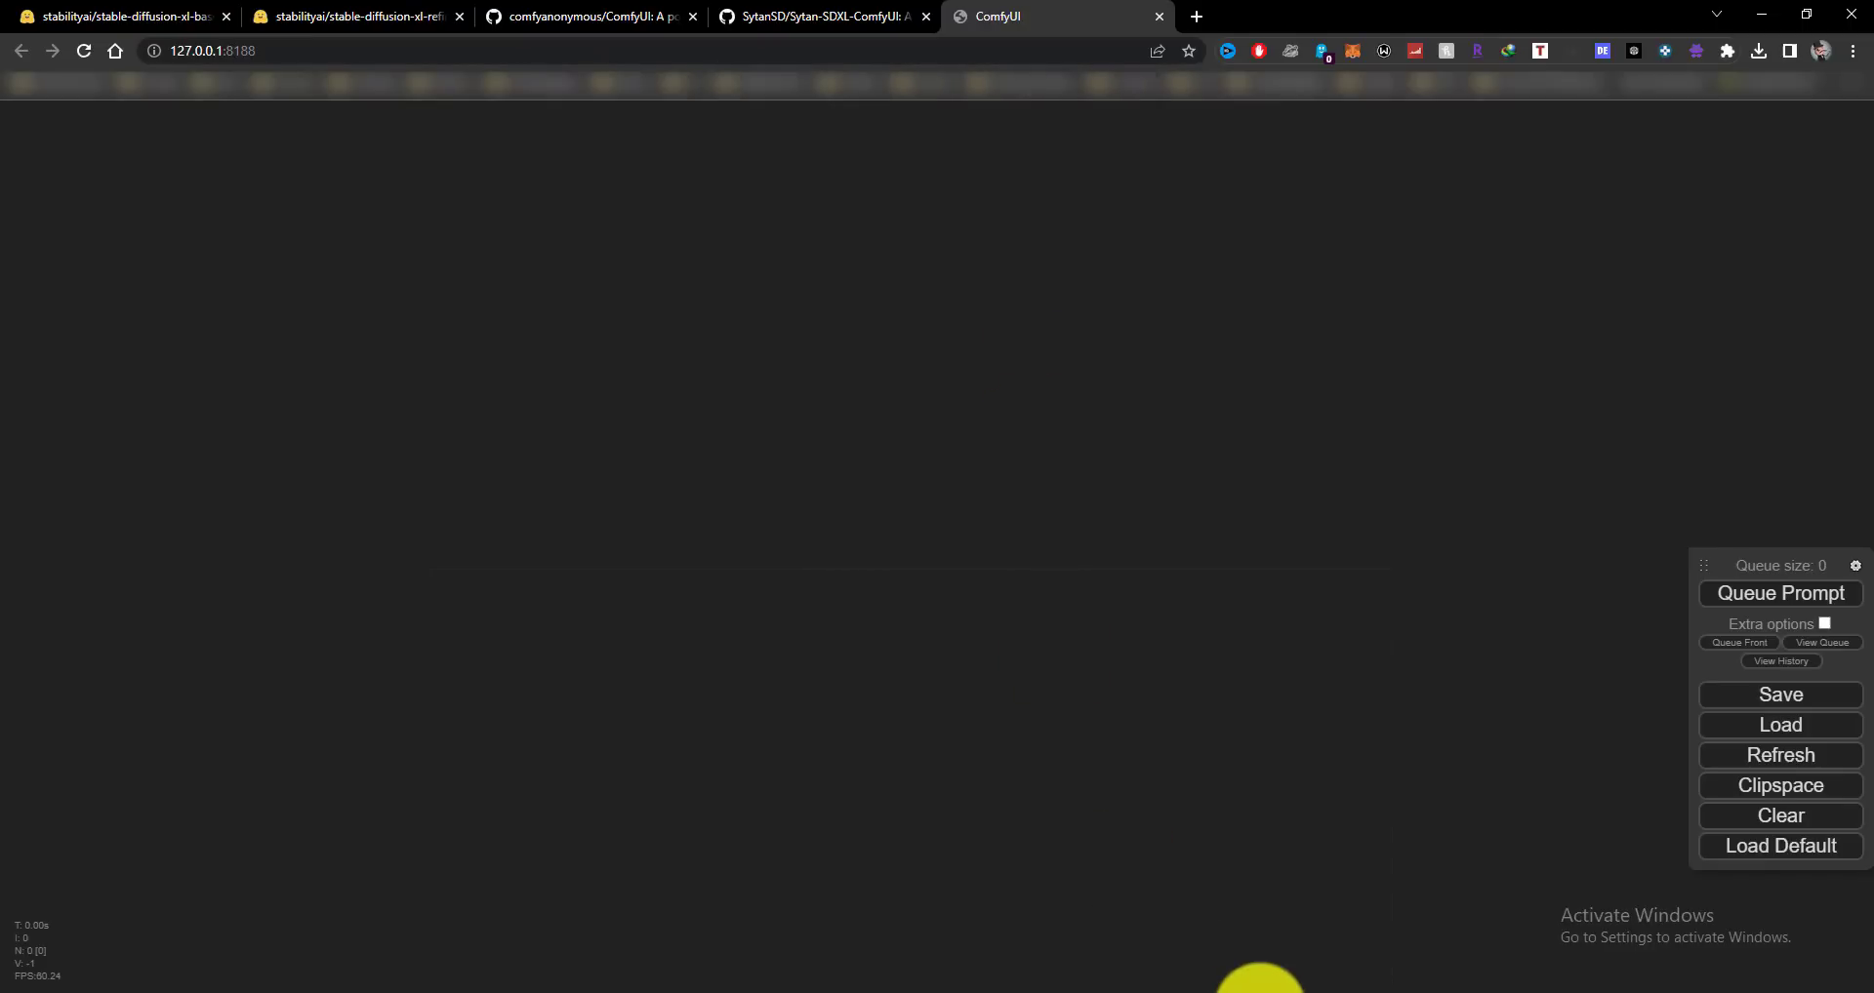
# Load Github-User-Workflow.json from the ComfyUI_Windows folder onto the empty ComfyUI canvas.
pyautogui.click(1263, 981)
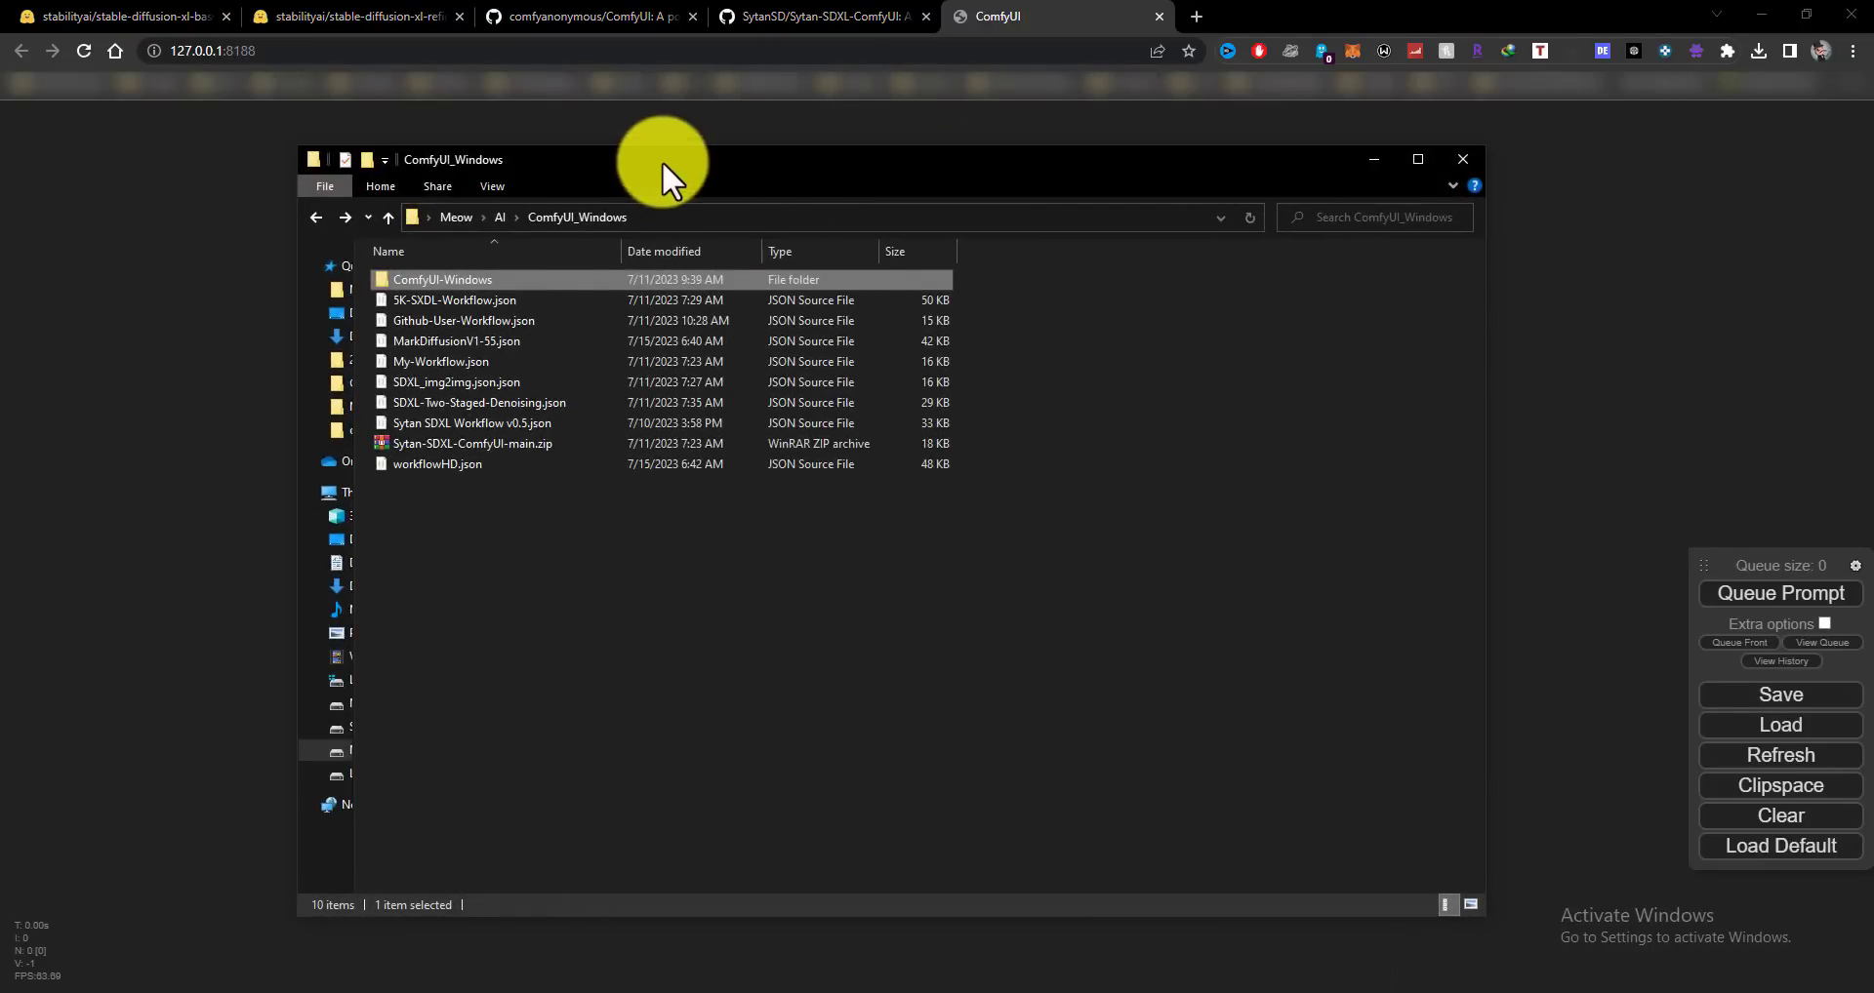
pyautogui.moveTo(662, 161); pyautogui.dragTo(1446, 144)
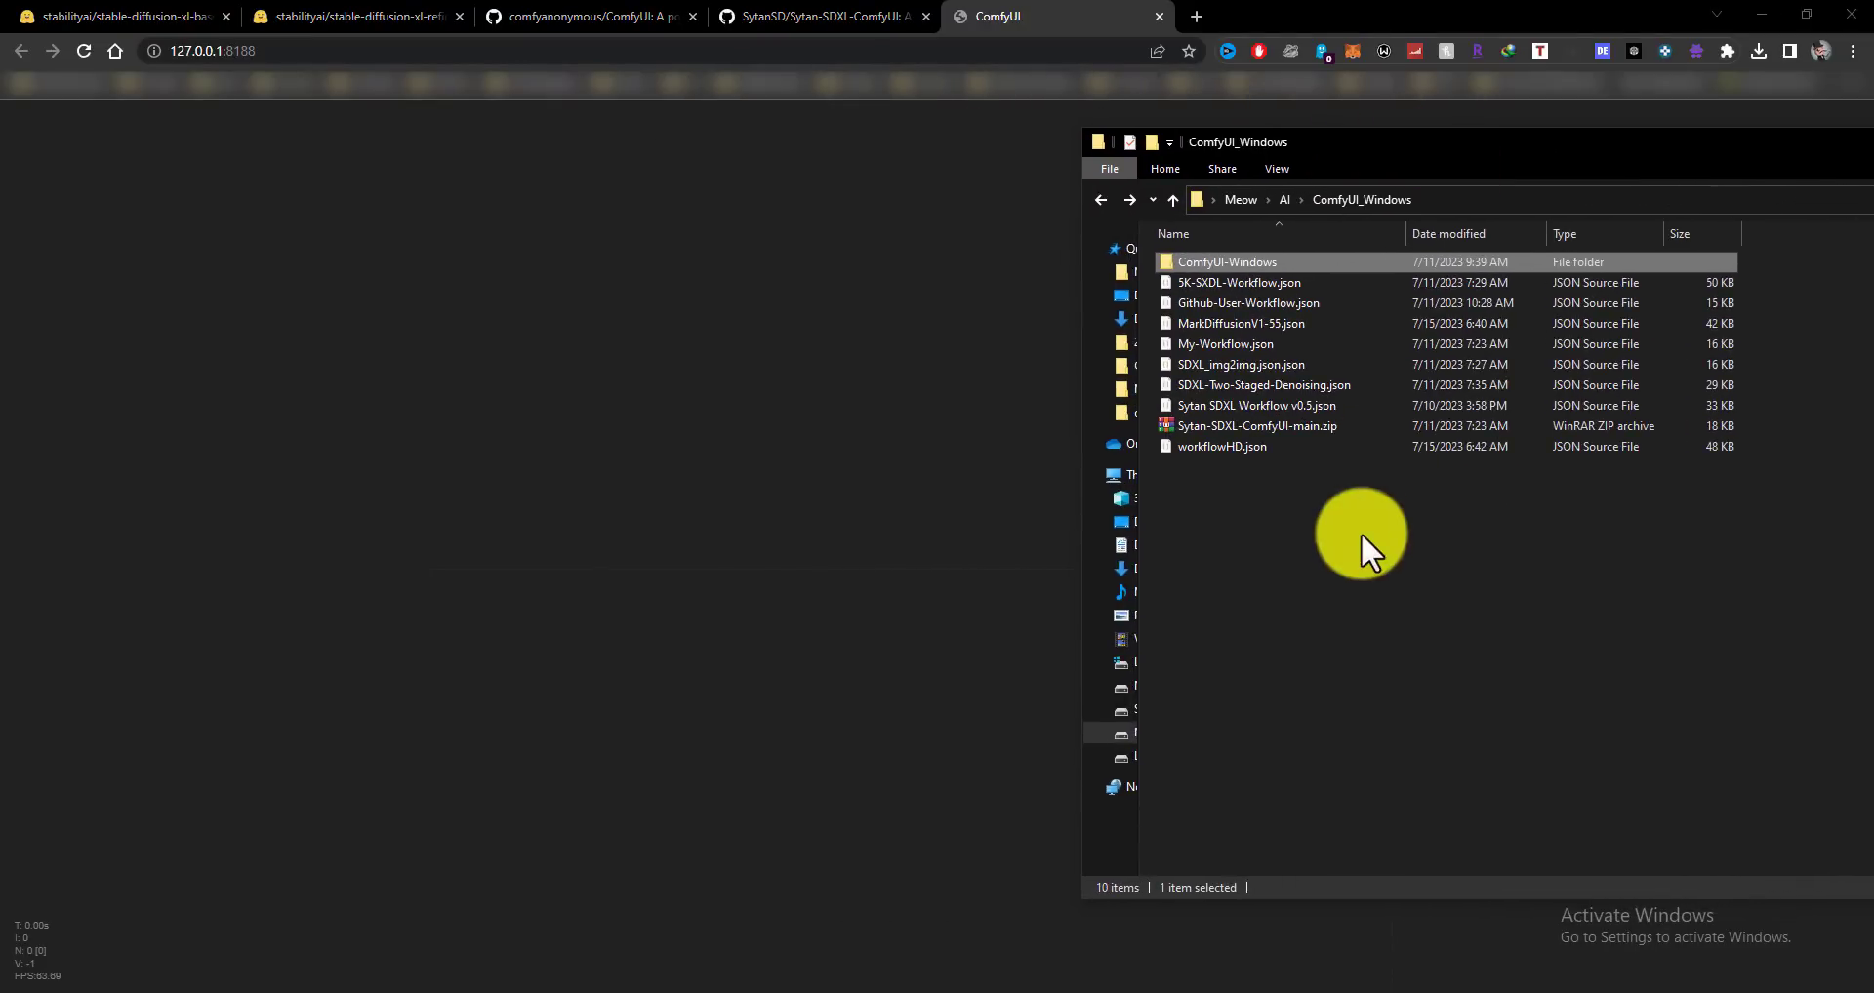
pyautogui.click(1293, 303)
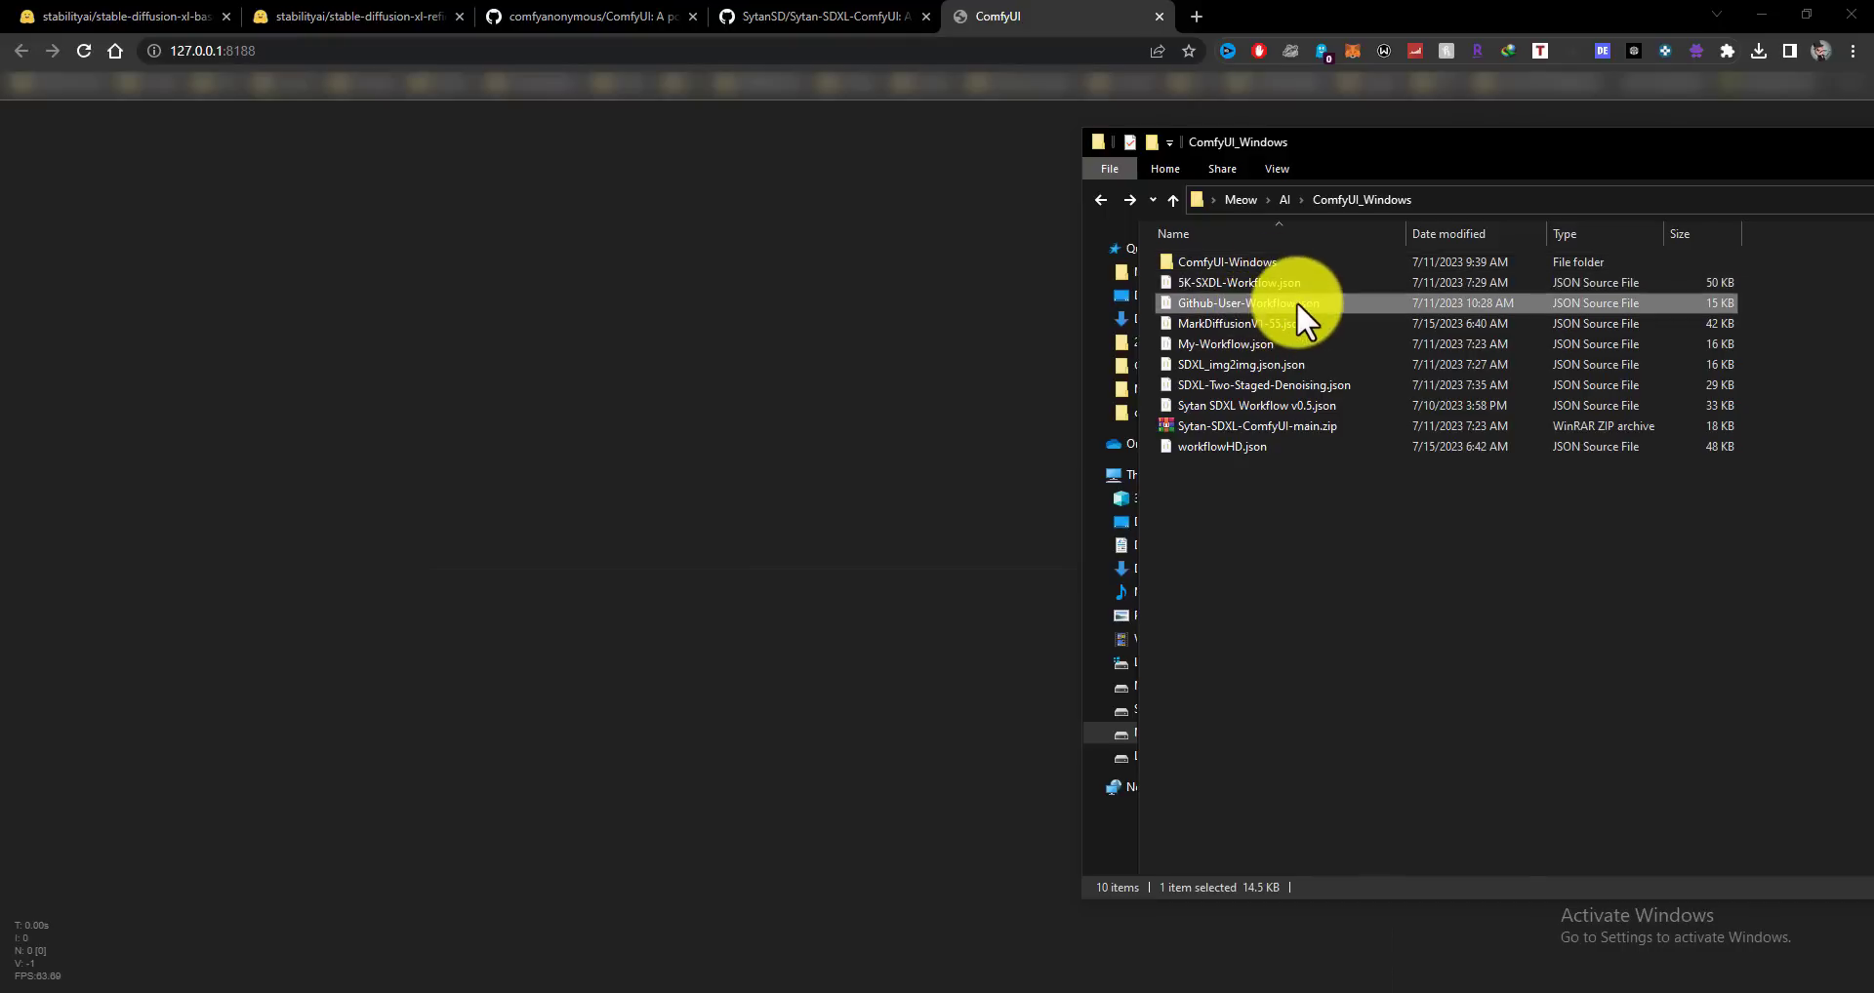
pyautogui.moveTo(673, 425); pyautogui.dragTo(672, 426)
# Examine the loaded workflow's checkpoint loaders, prompt nodes and Empty Latent Image node up close.
pyautogui.moveTo(937, 558); pyautogui.dragTo(872, 490)
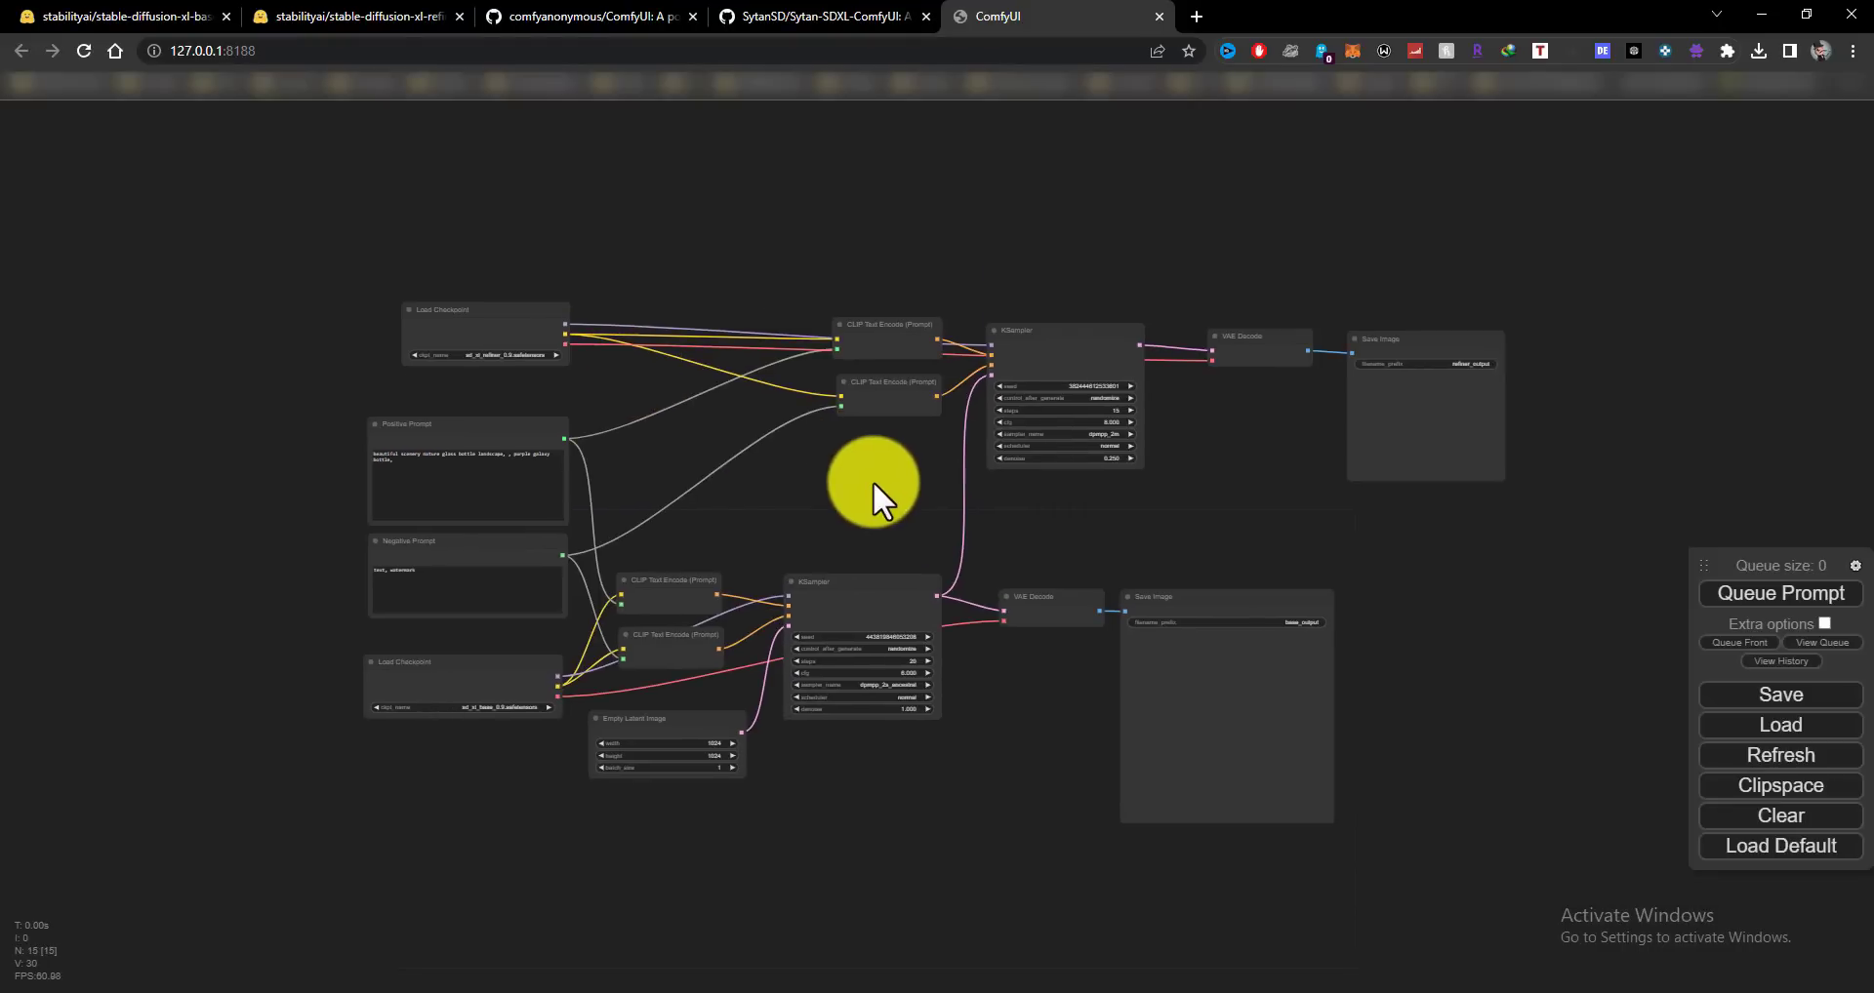
pyautogui.scroll(8, 872, 490)
pyautogui.moveTo(991, 525); pyautogui.dragTo(1071, 547)
pyautogui.moveTo(363, 256); pyautogui.dragTo(312, 127)
pyautogui.click(435, 334)
pyautogui.click(282, 400)
pyautogui.moveTo(344, 846); pyautogui.dragTo(221, 788)
pyautogui.click(448, 674)
pyautogui.click(498, 747)
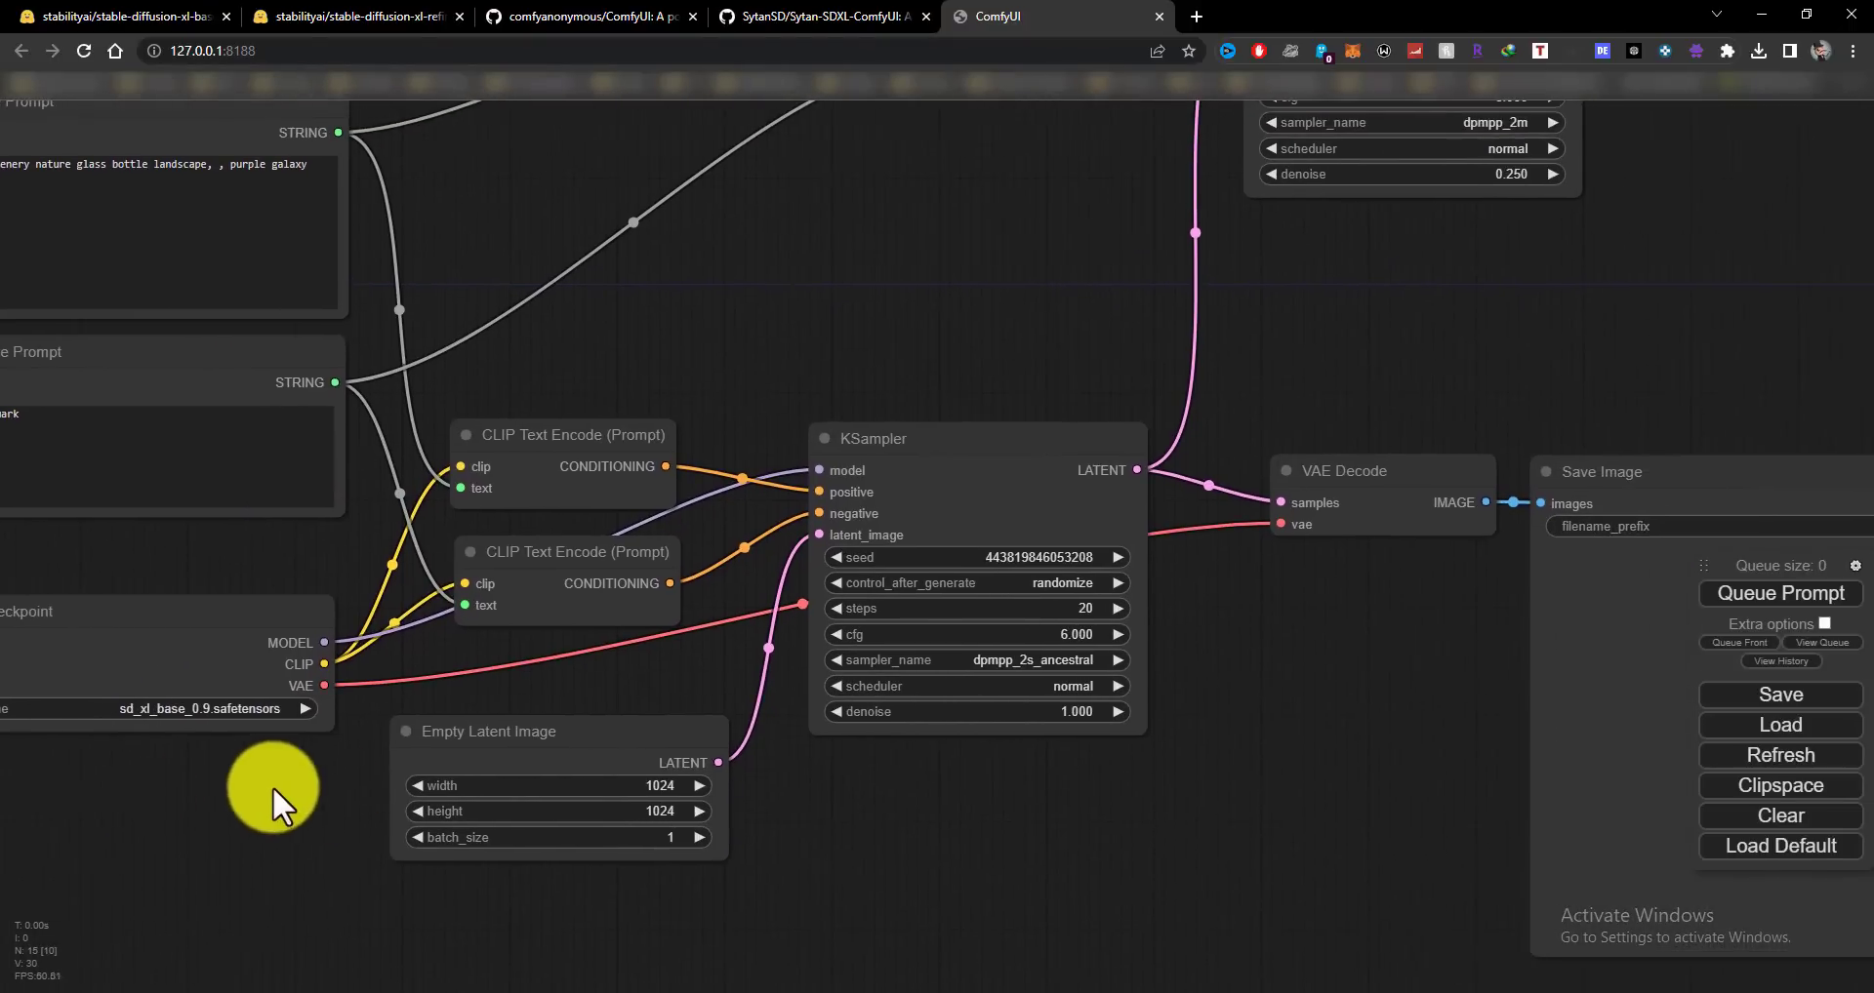
# Dismiss the notice and examine the Searge SDXL workflow's checkpoint, prompt, text encoding, generation parameter and sampler nodes.
pyautogui.scroll(-2, 426, 788)
pyautogui.moveTo(1081, 713); pyautogui.dragTo(913, 816)
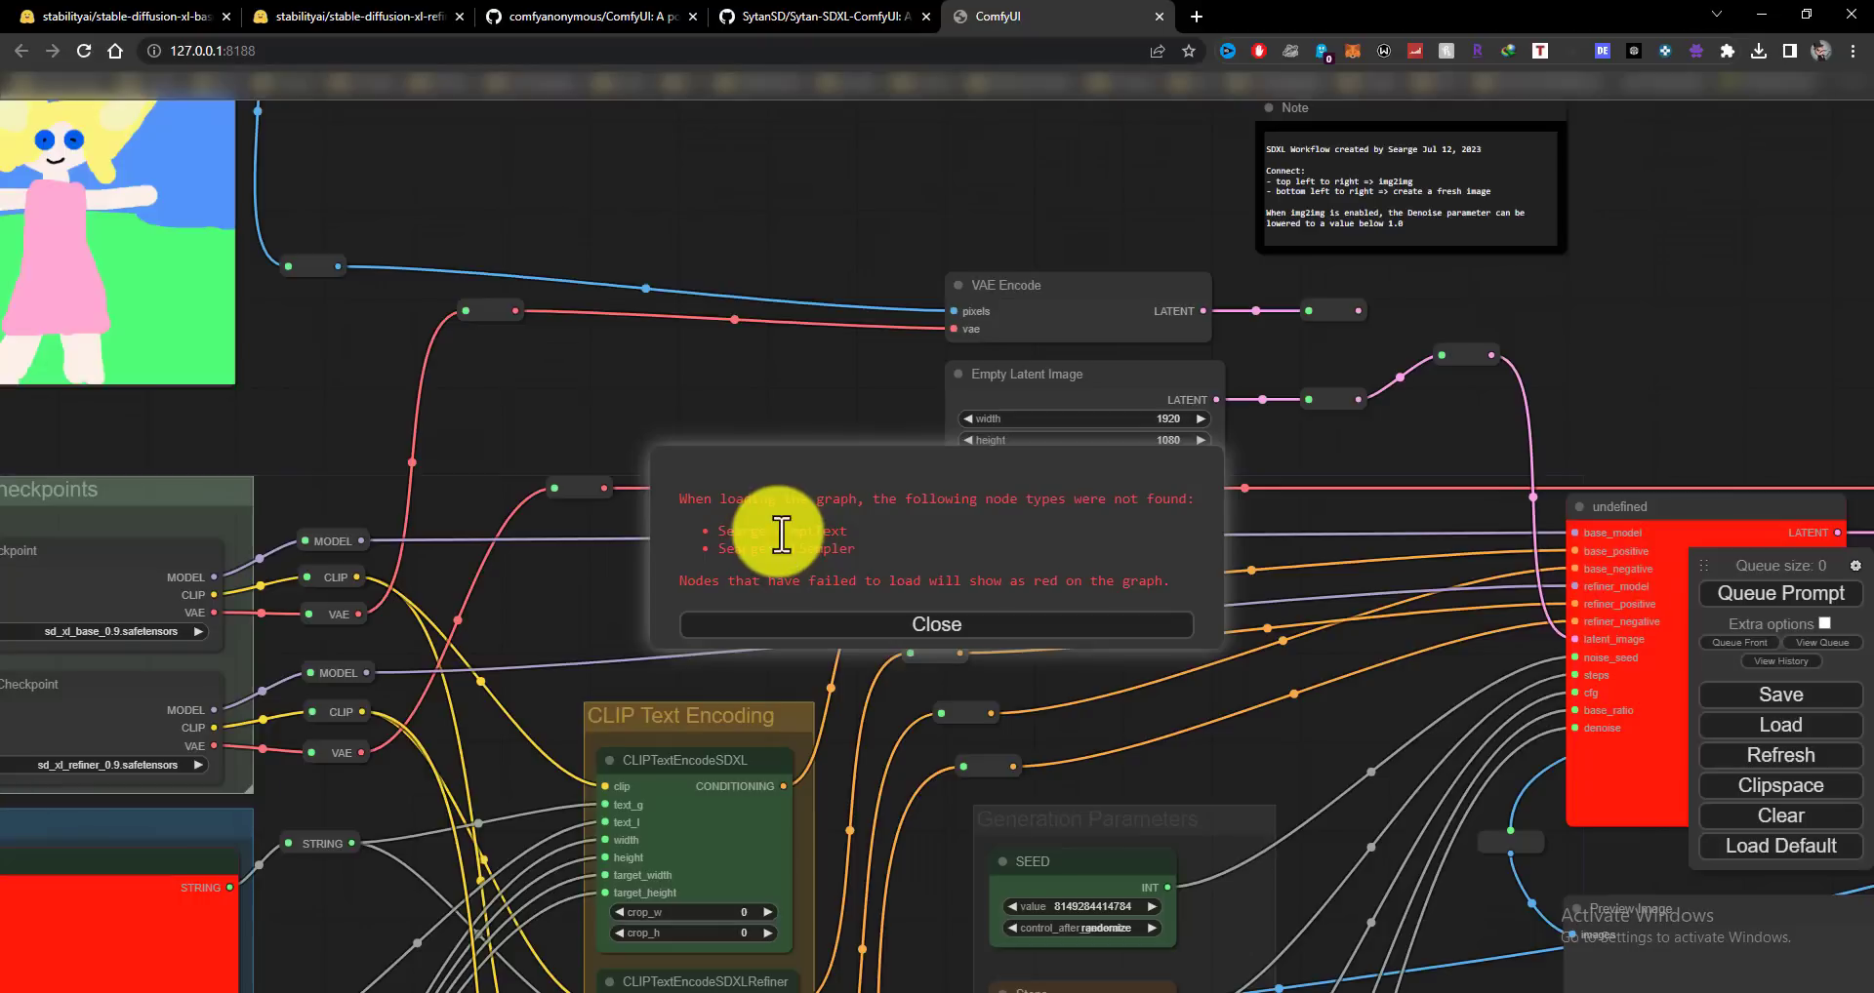
pyautogui.scroll(-3, 722, 687)
pyautogui.moveTo(716, 250); pyautogui.dragTo(882, 100)
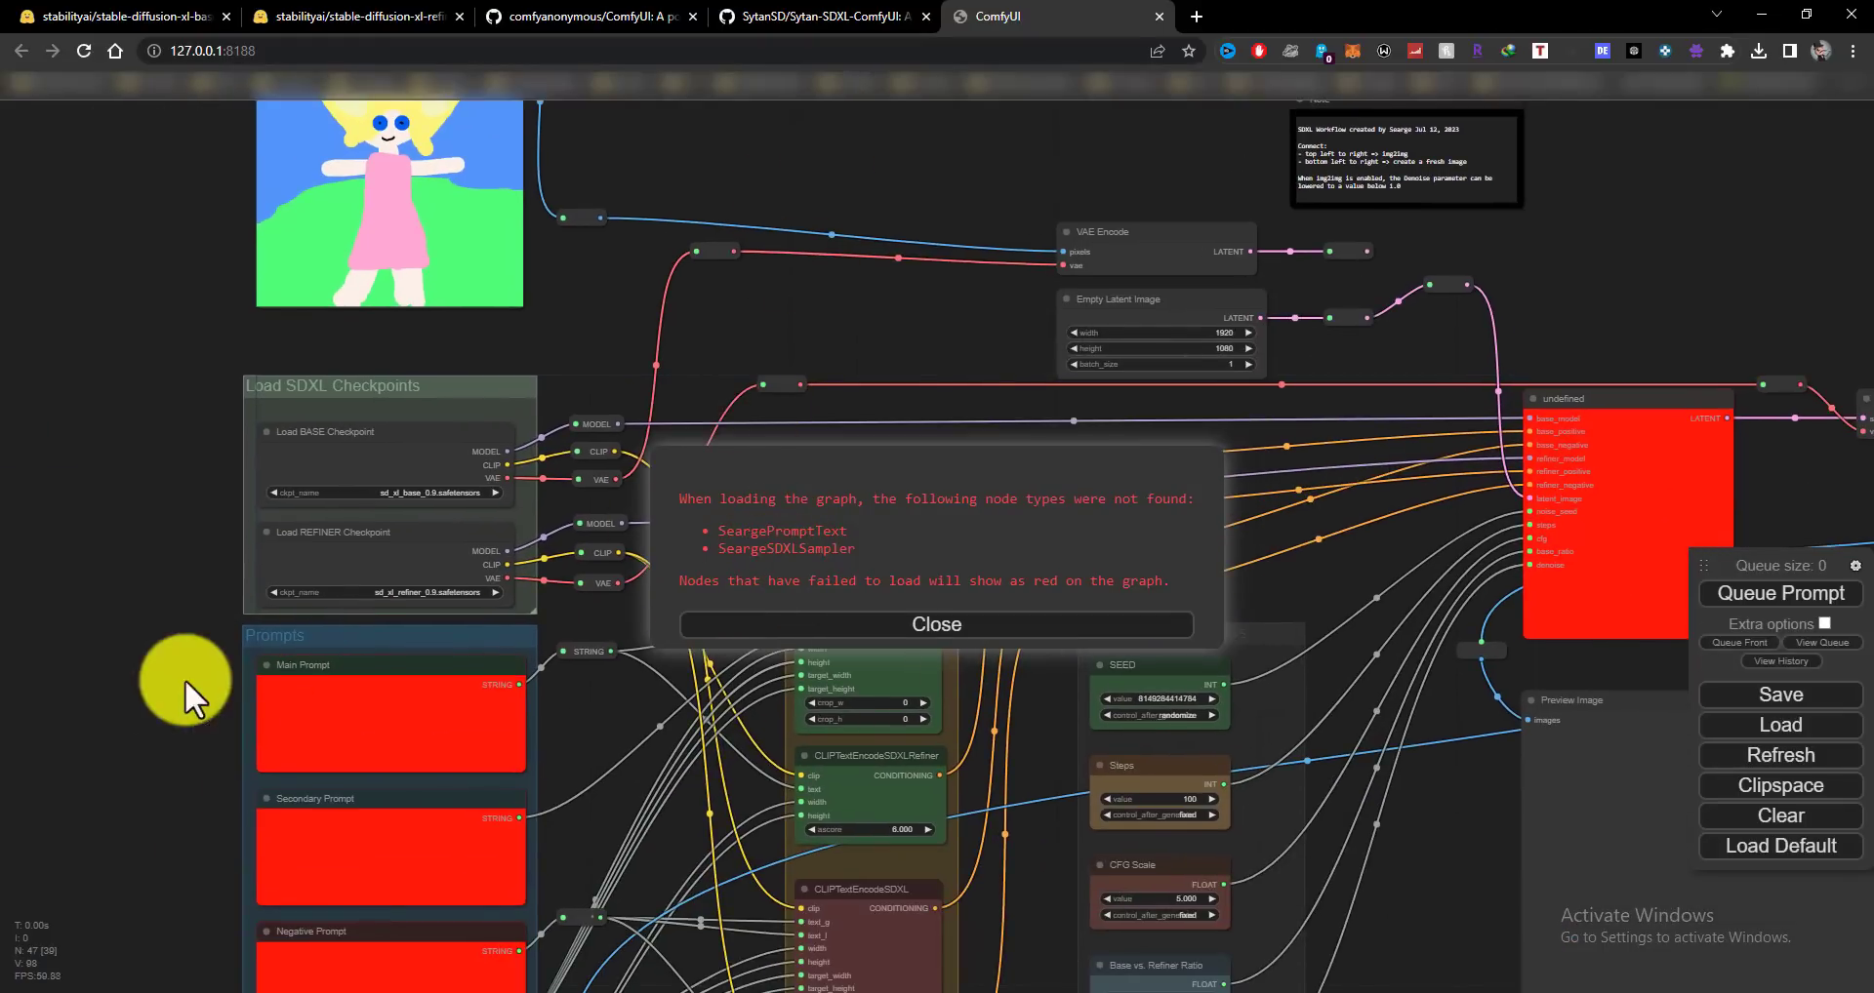
pyautogui.click(781, 624)
pyautogui.moveTo(144, 749); pyautogui.dragTo(100, 318)
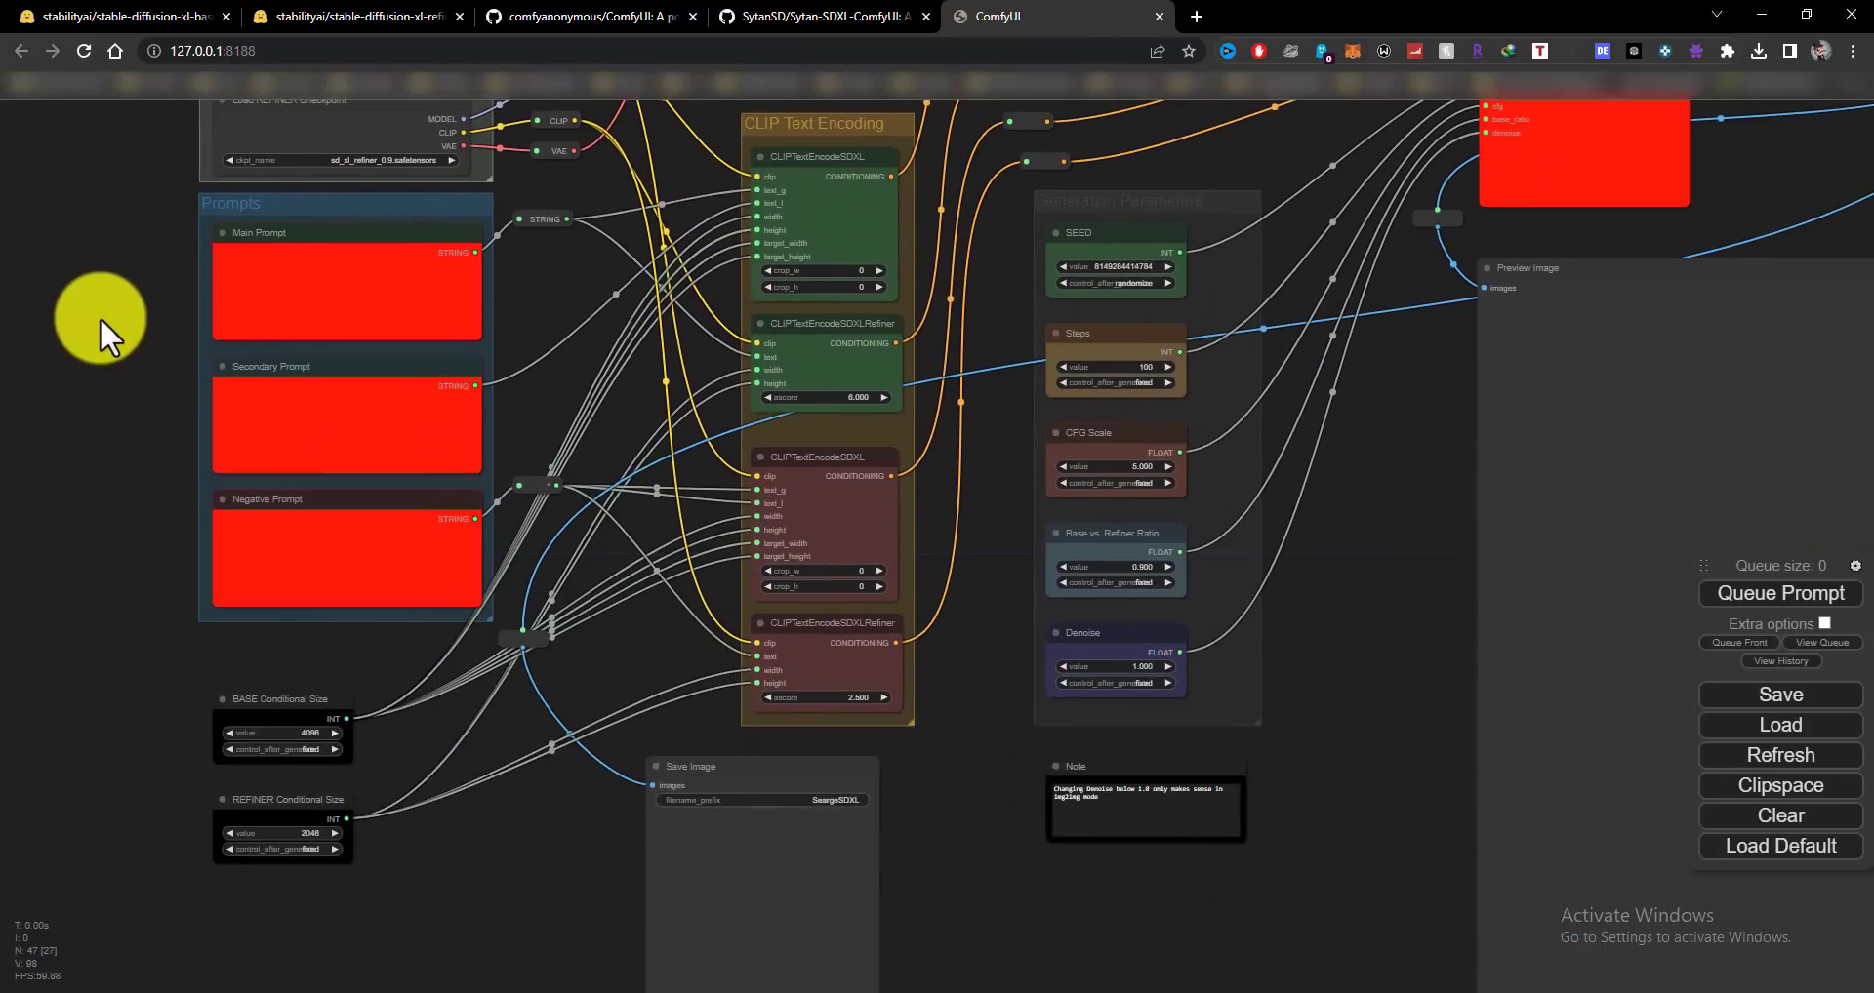
pyautogui.moveTo(309, 502); pyautogui.dragTo(256, 451)
pyautogui.moveTo(1245, 605); pyautogui.dragTo(774, 611)
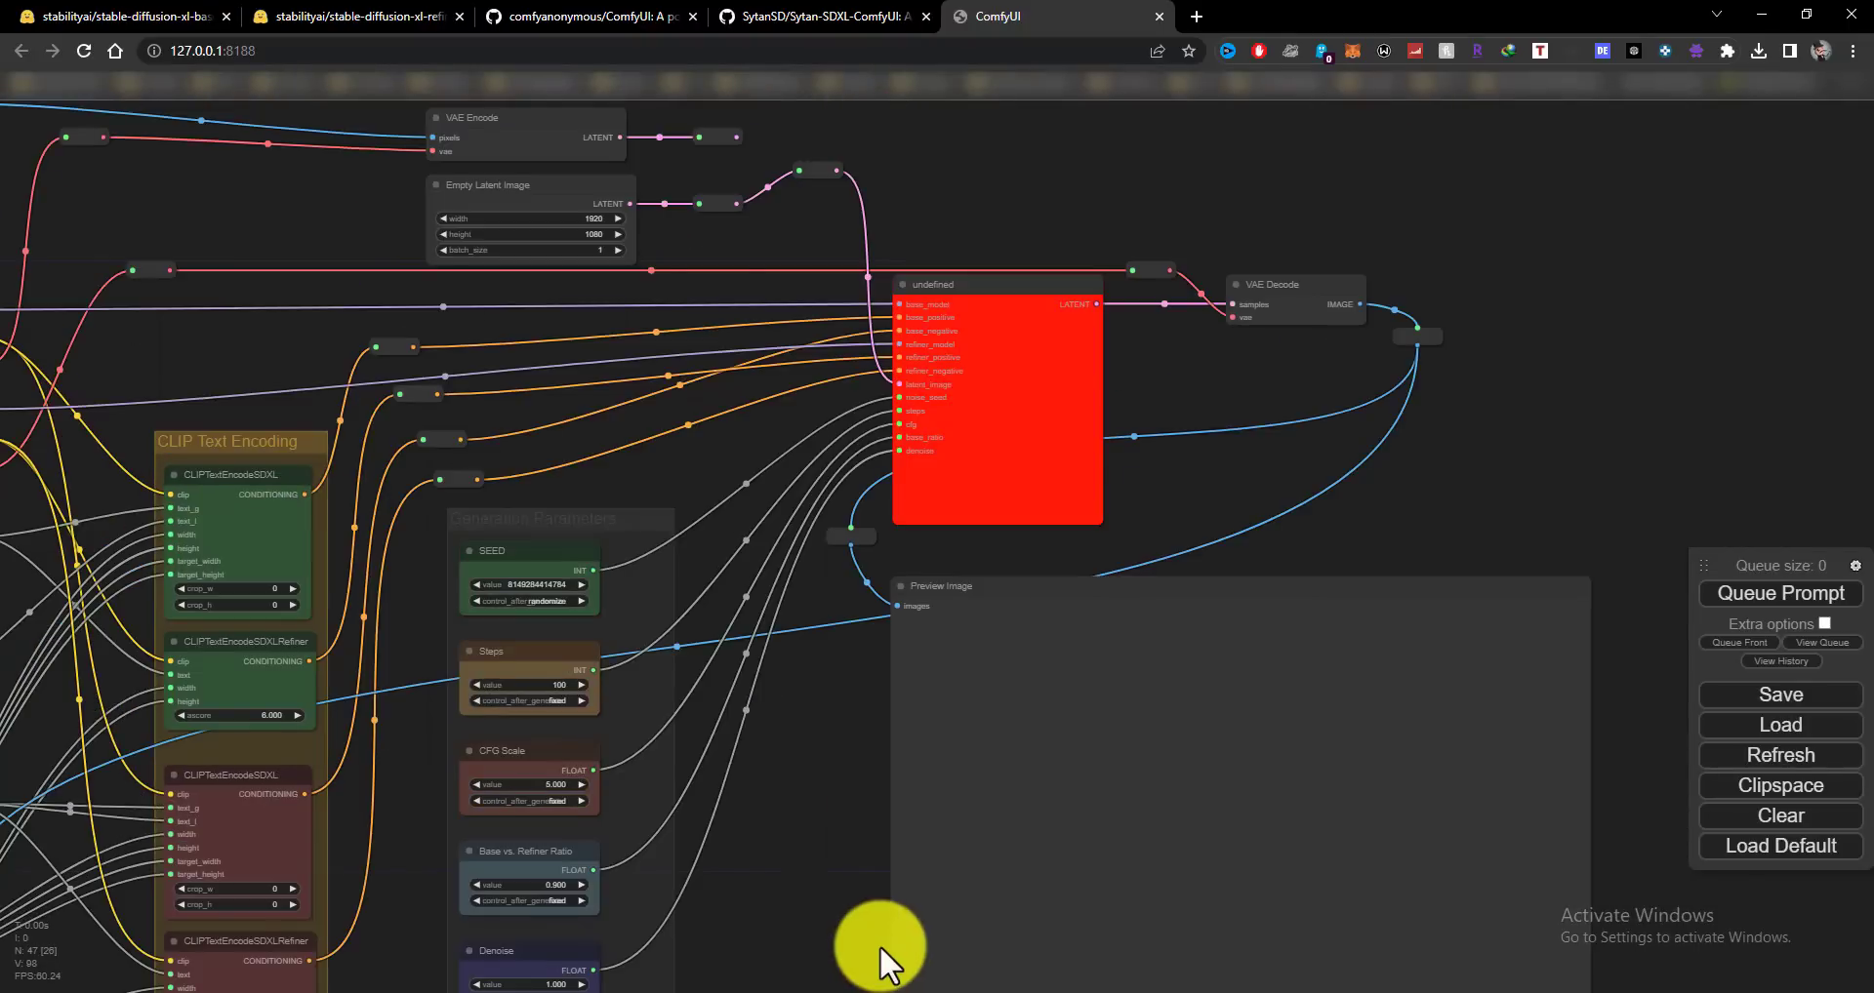
pyautogui.scroll(-1, 881, 946)
pyautogui.moveTo(836, 939); pyautogui.dragTo(1004, 690)
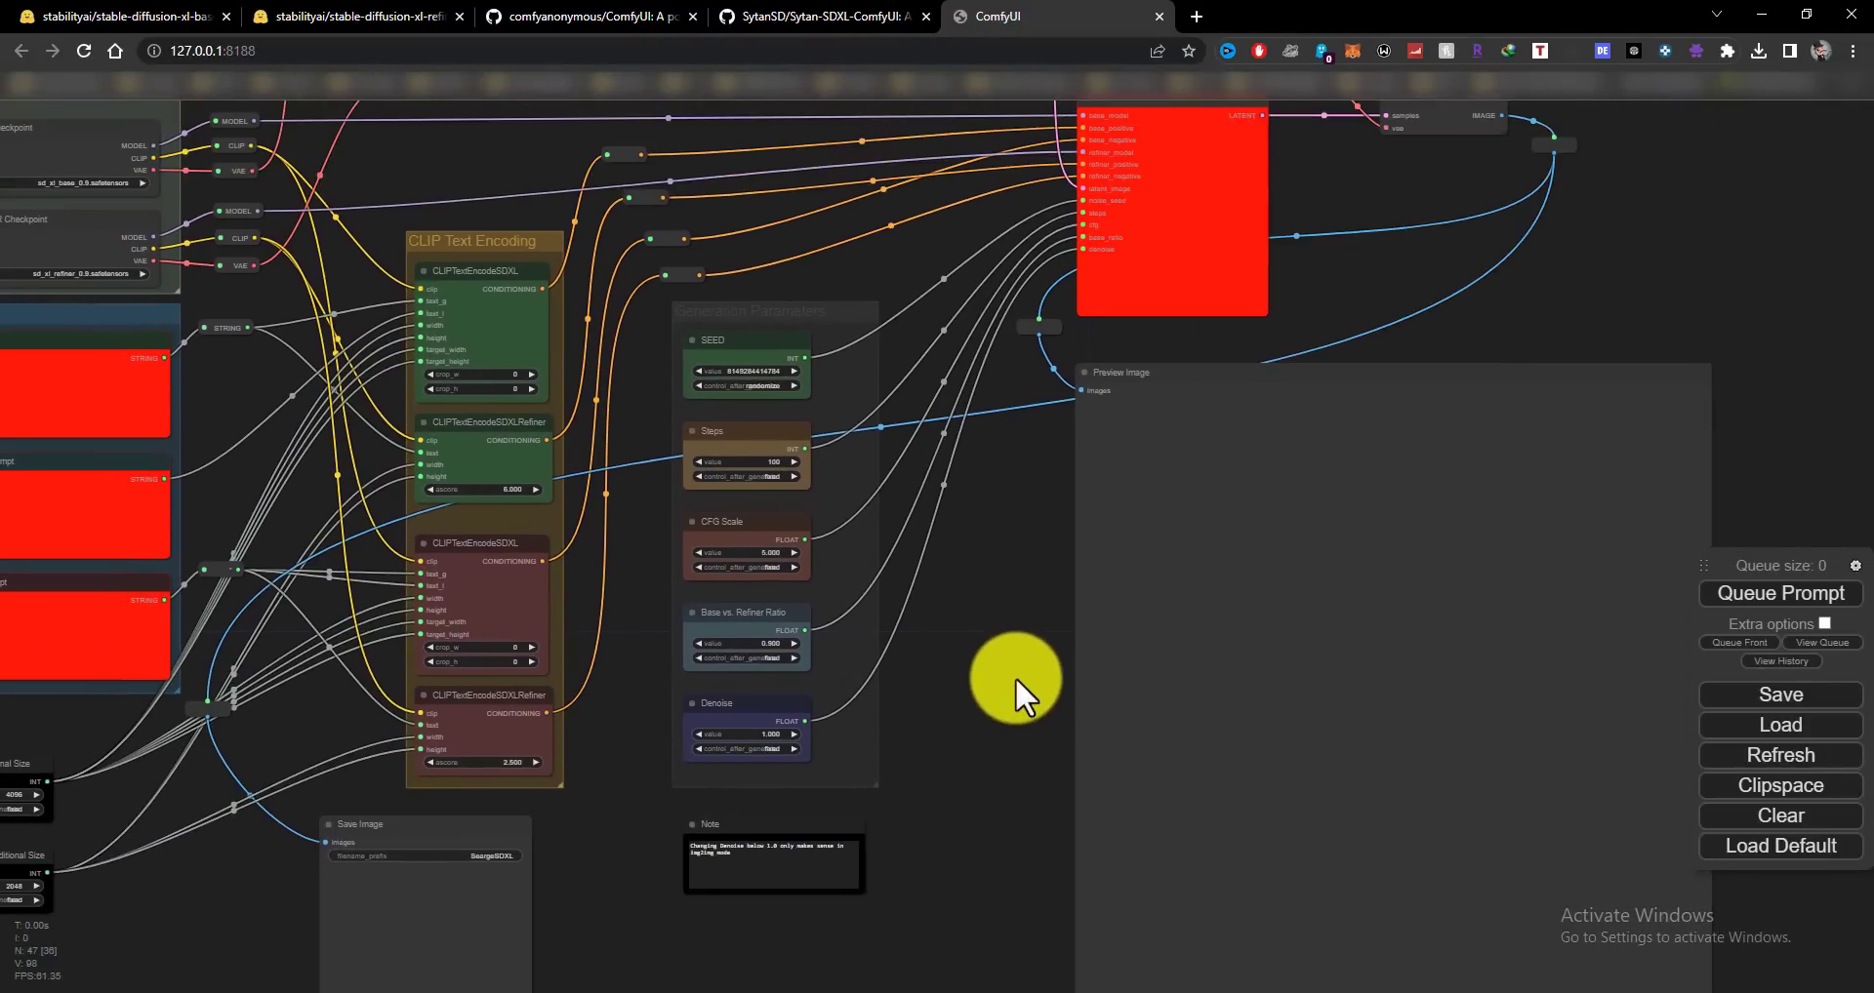
# Clear the canvas and load Sytan SDXL Workflow v0.5.json from the ComfyUI_Windows folder onto it.
pyautogui.click(1782, 820)
pyautogui.click(1036, 166)
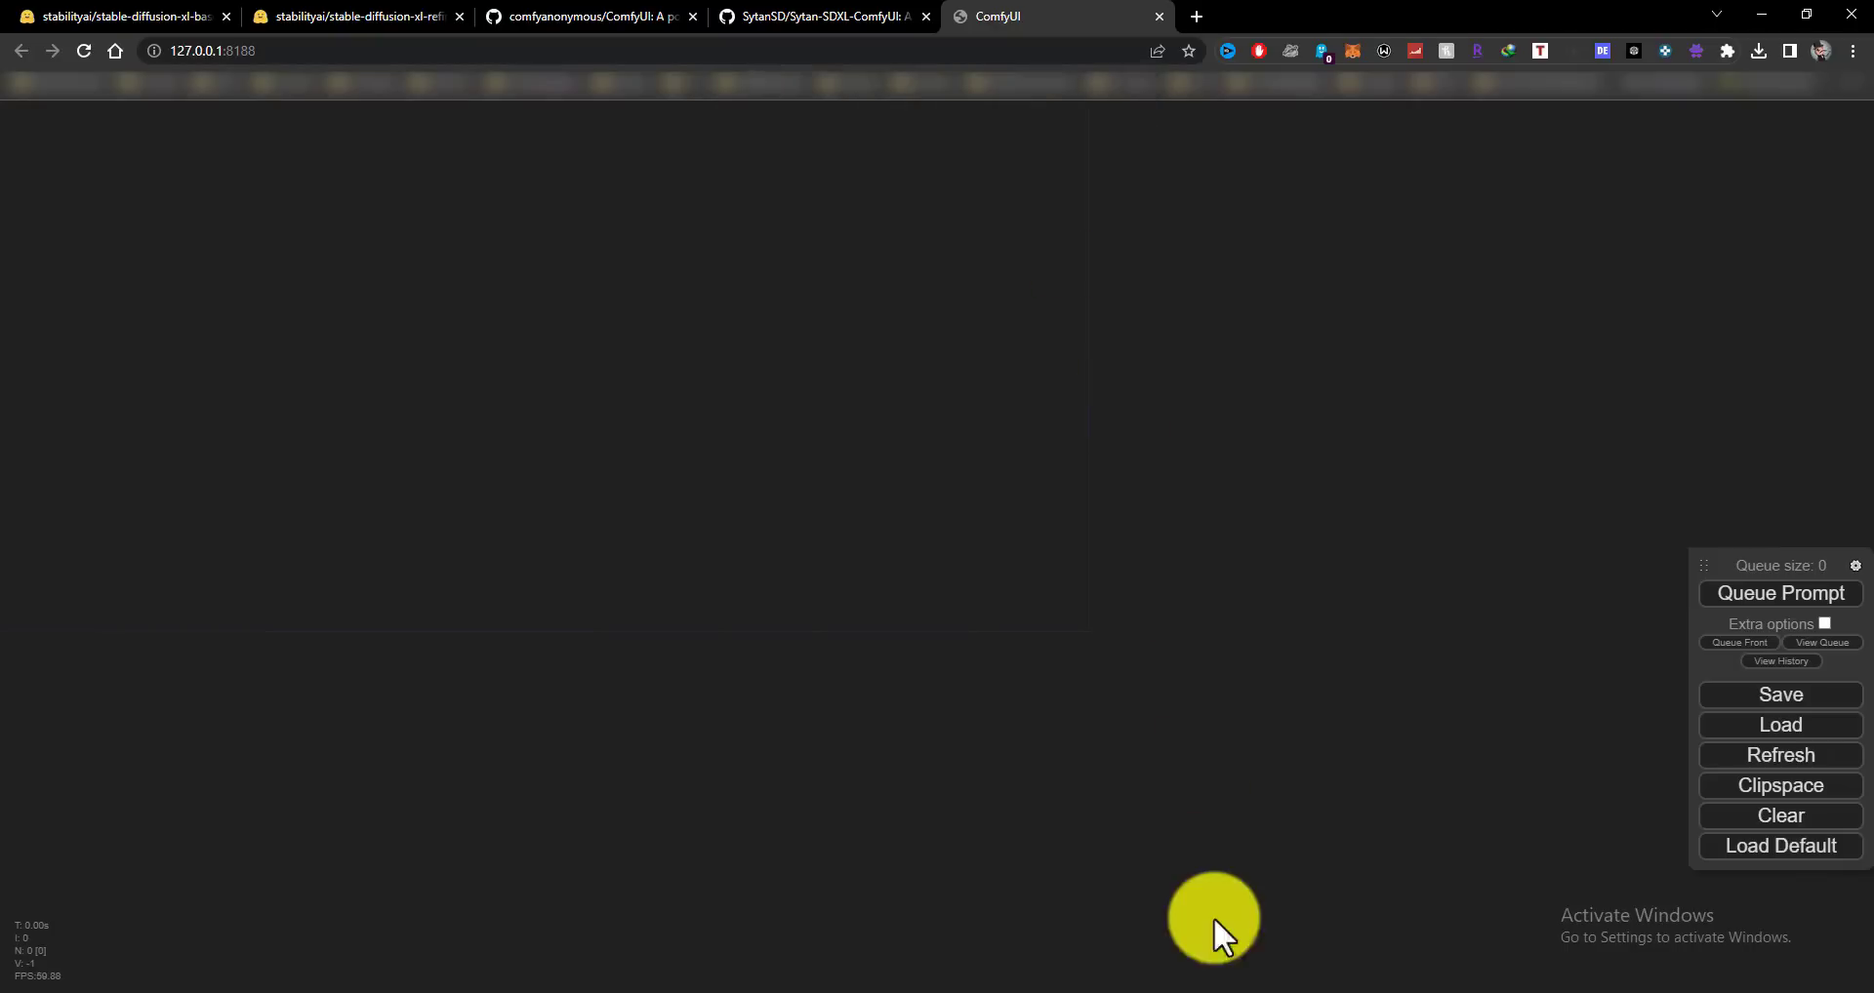
pyautogui.click(1271, 991)
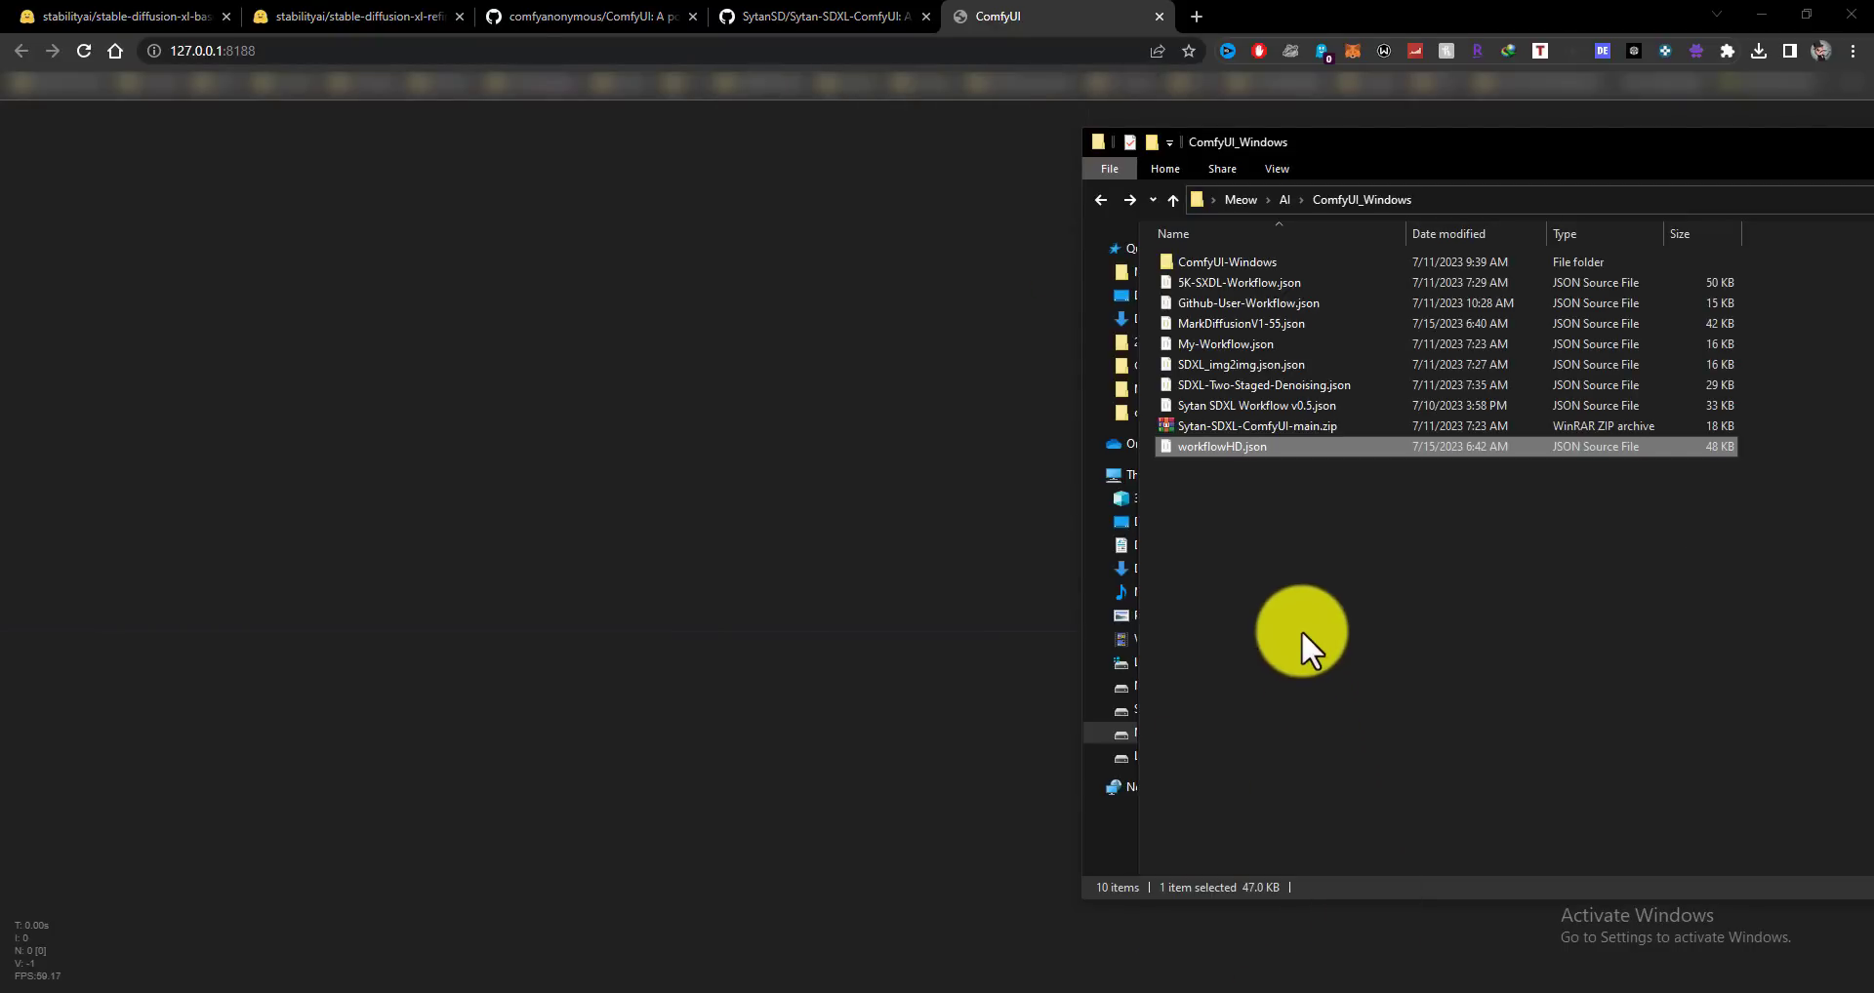
pyautogui.moveTo(1267, 408); pyautogui.dragTo(855, 601)
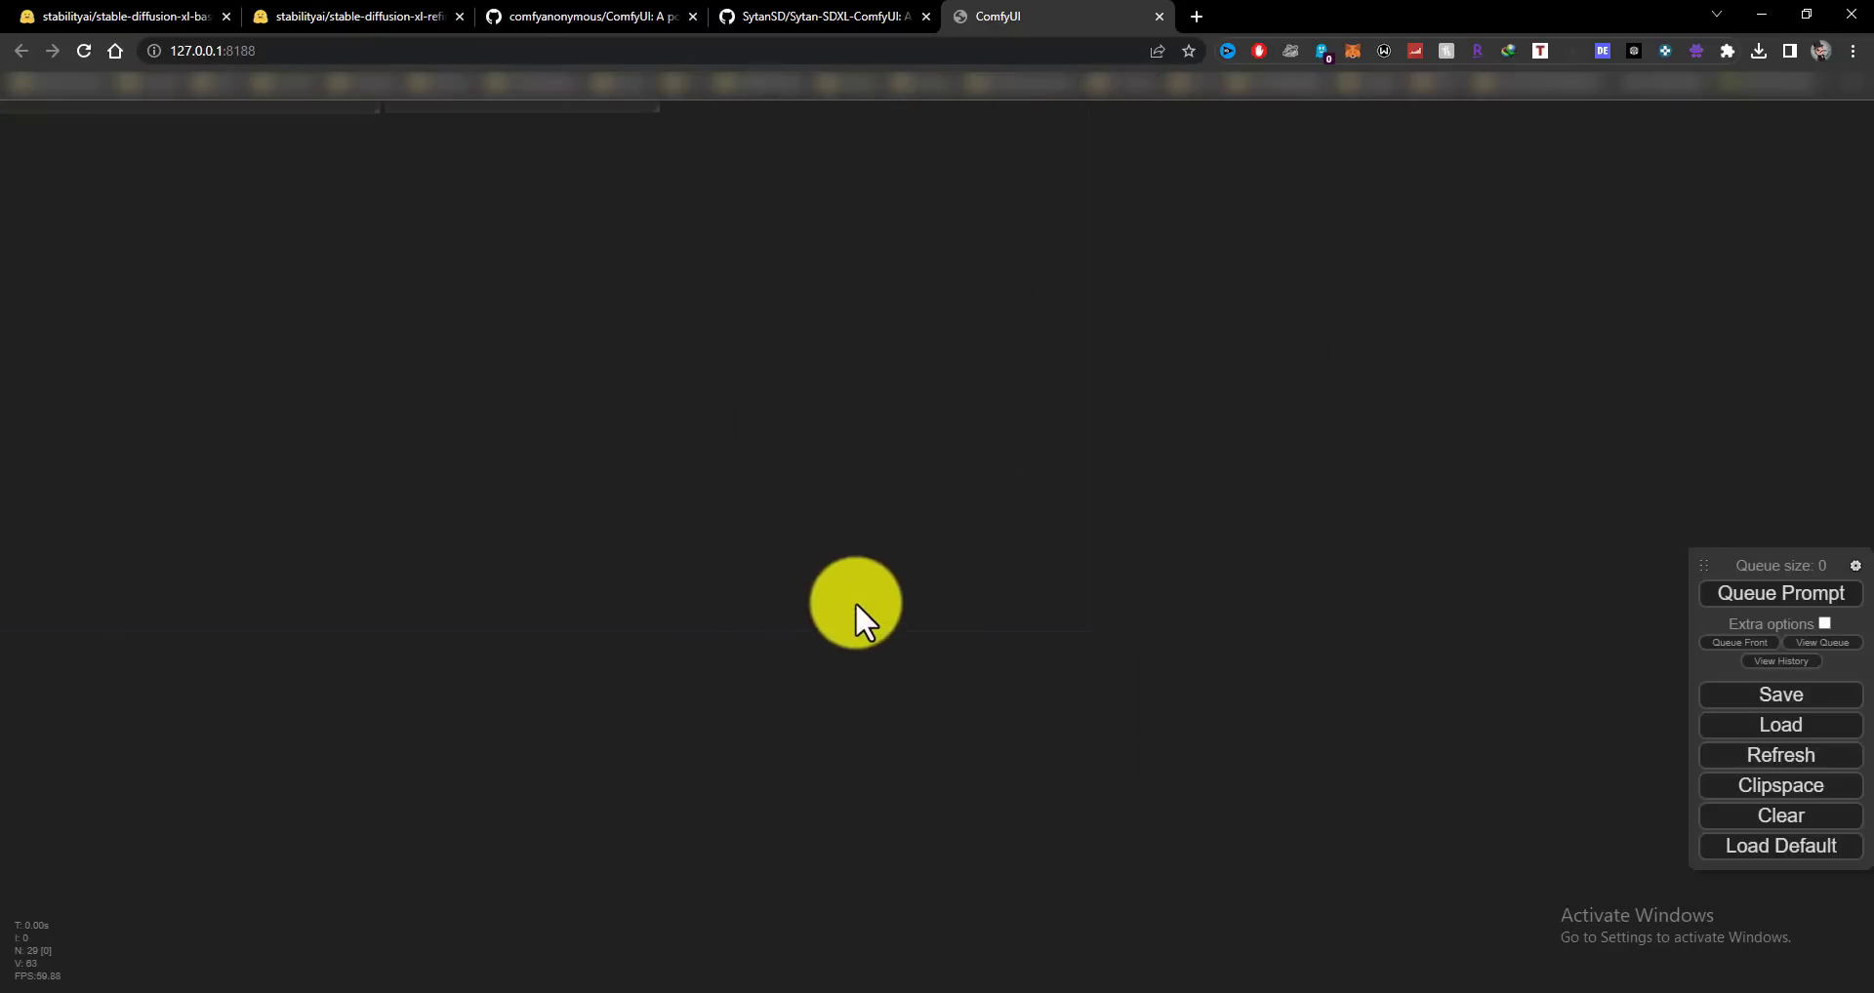
# Examine the loaded Sytan workflow's prompting guide, prompt nodes, generation settings and sampler nodes.
pyautogui.moveTo(244, 342); pyautogui.dragTo(367, 776)
pyautogui.scroll(3, 384, 630)
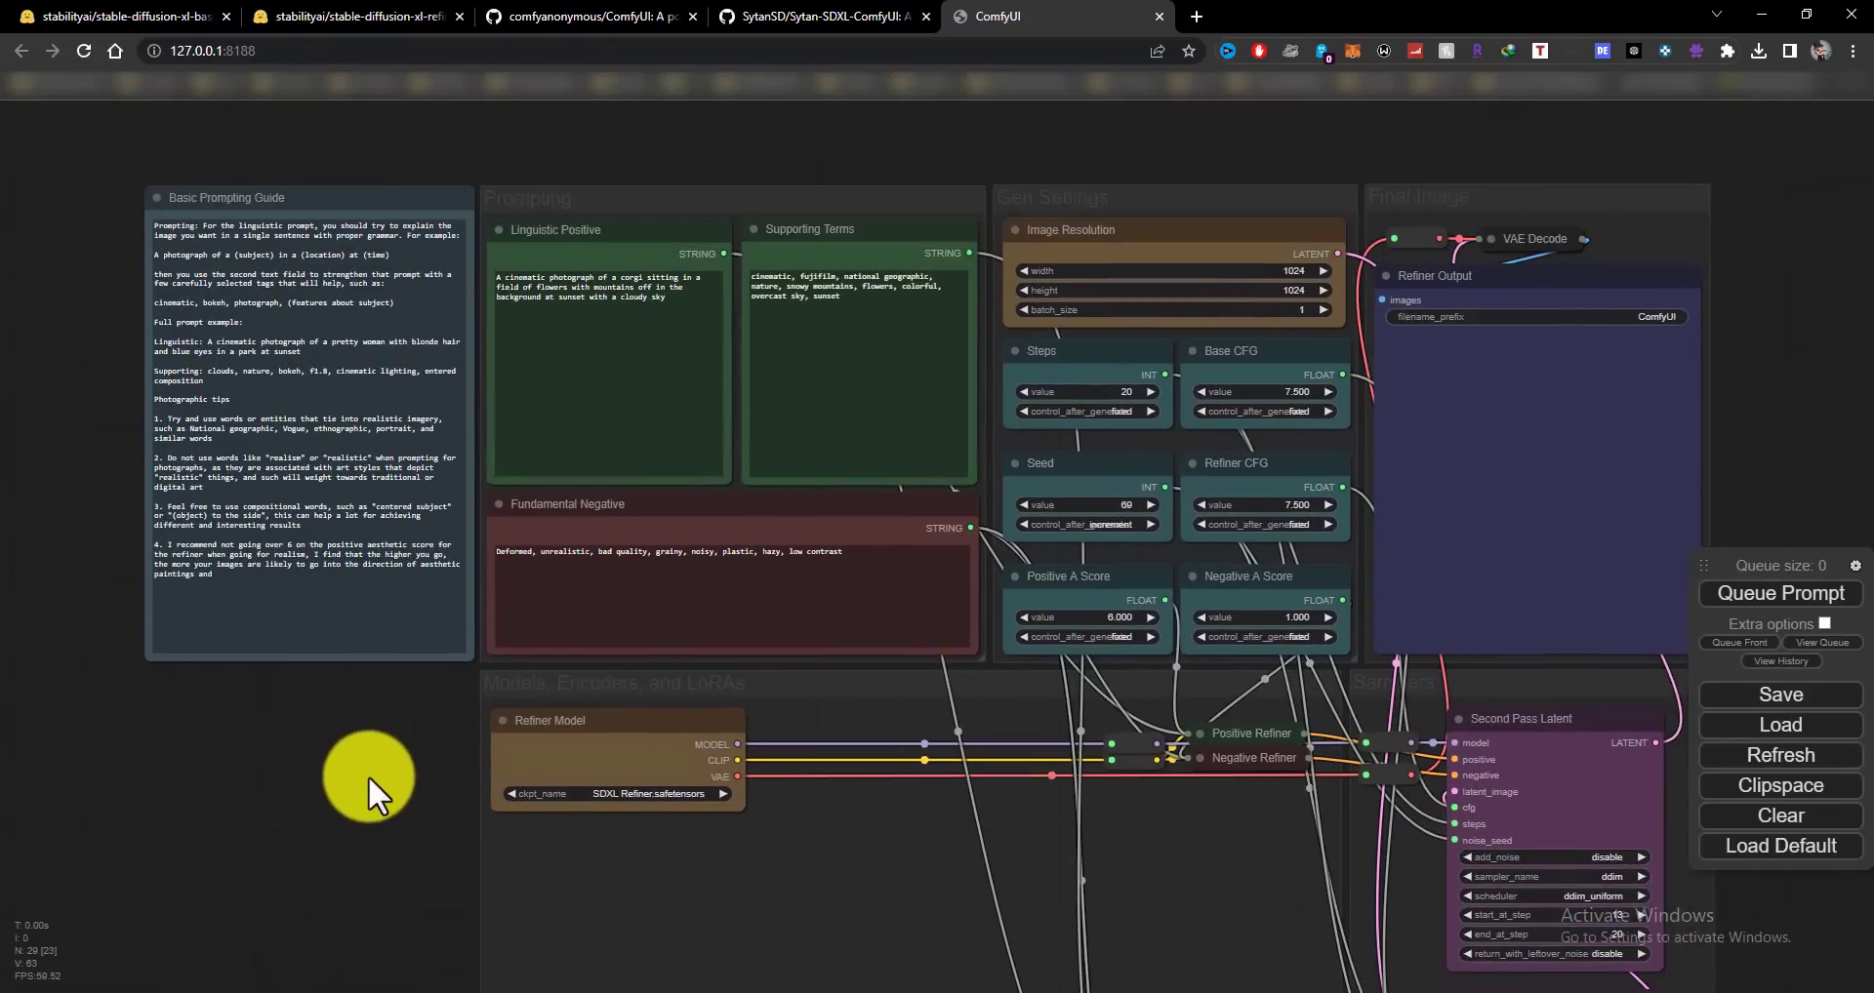
pyautogui.scroll(3, 367, 776)
pyautogui.scroll(-3, 367, 776)
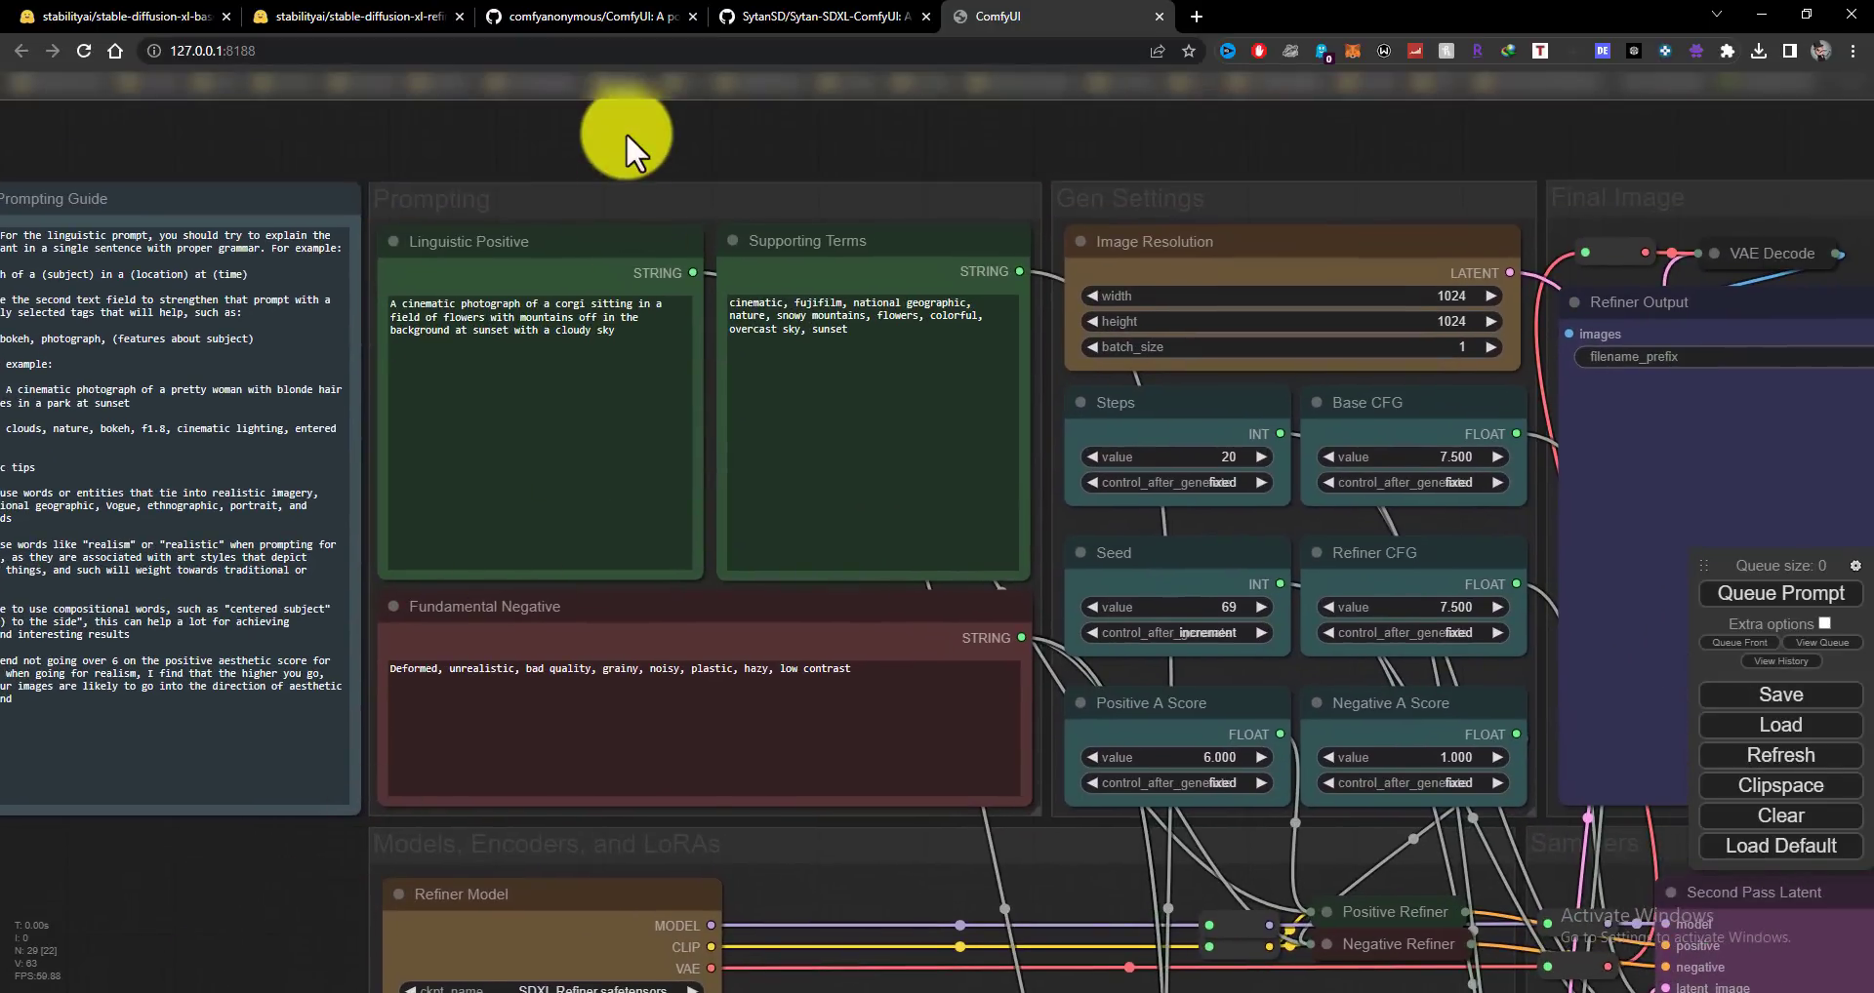
pyautogui.scroll(3, 641, 136)
pyautogui.moveTo(640, 137); pyautogui.dragTo(377, 84)
pyautogui.moveTo(1725, 343); pyautogui.dragTo(1781, 112)
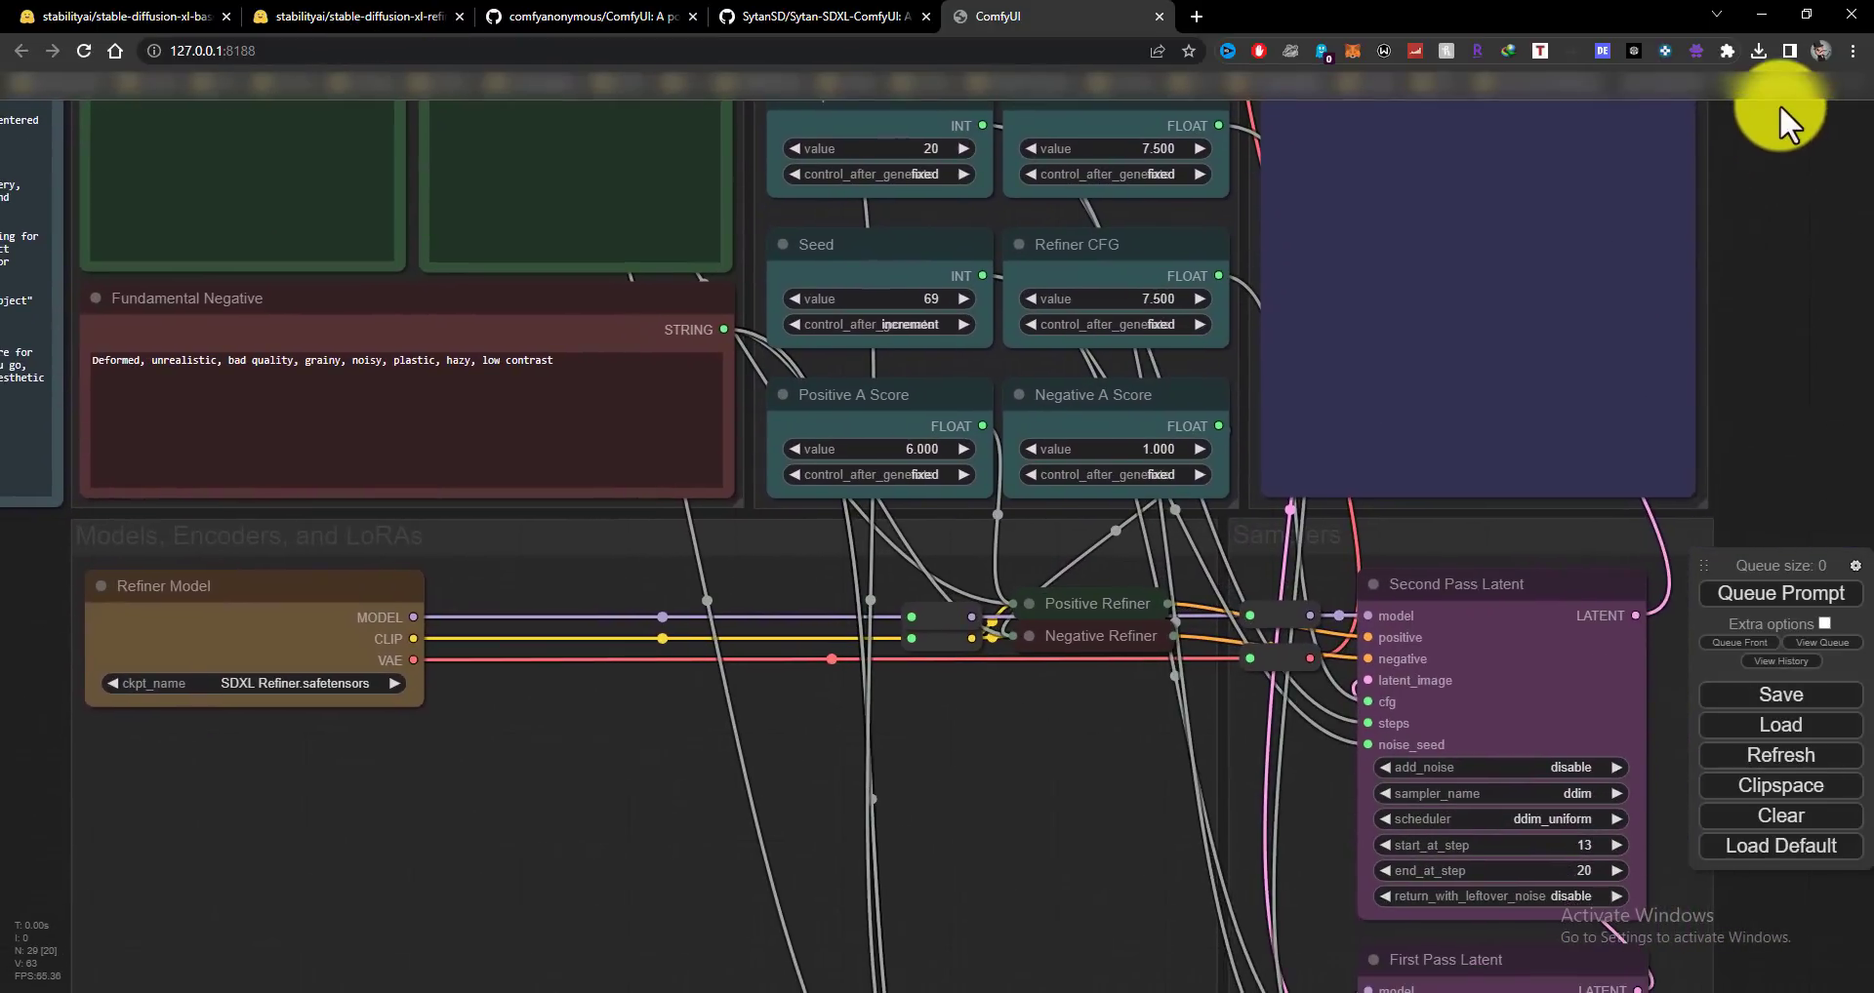
pyautogui.moveTo(1796, 533); pyautogui.dragTo(1767, 195)
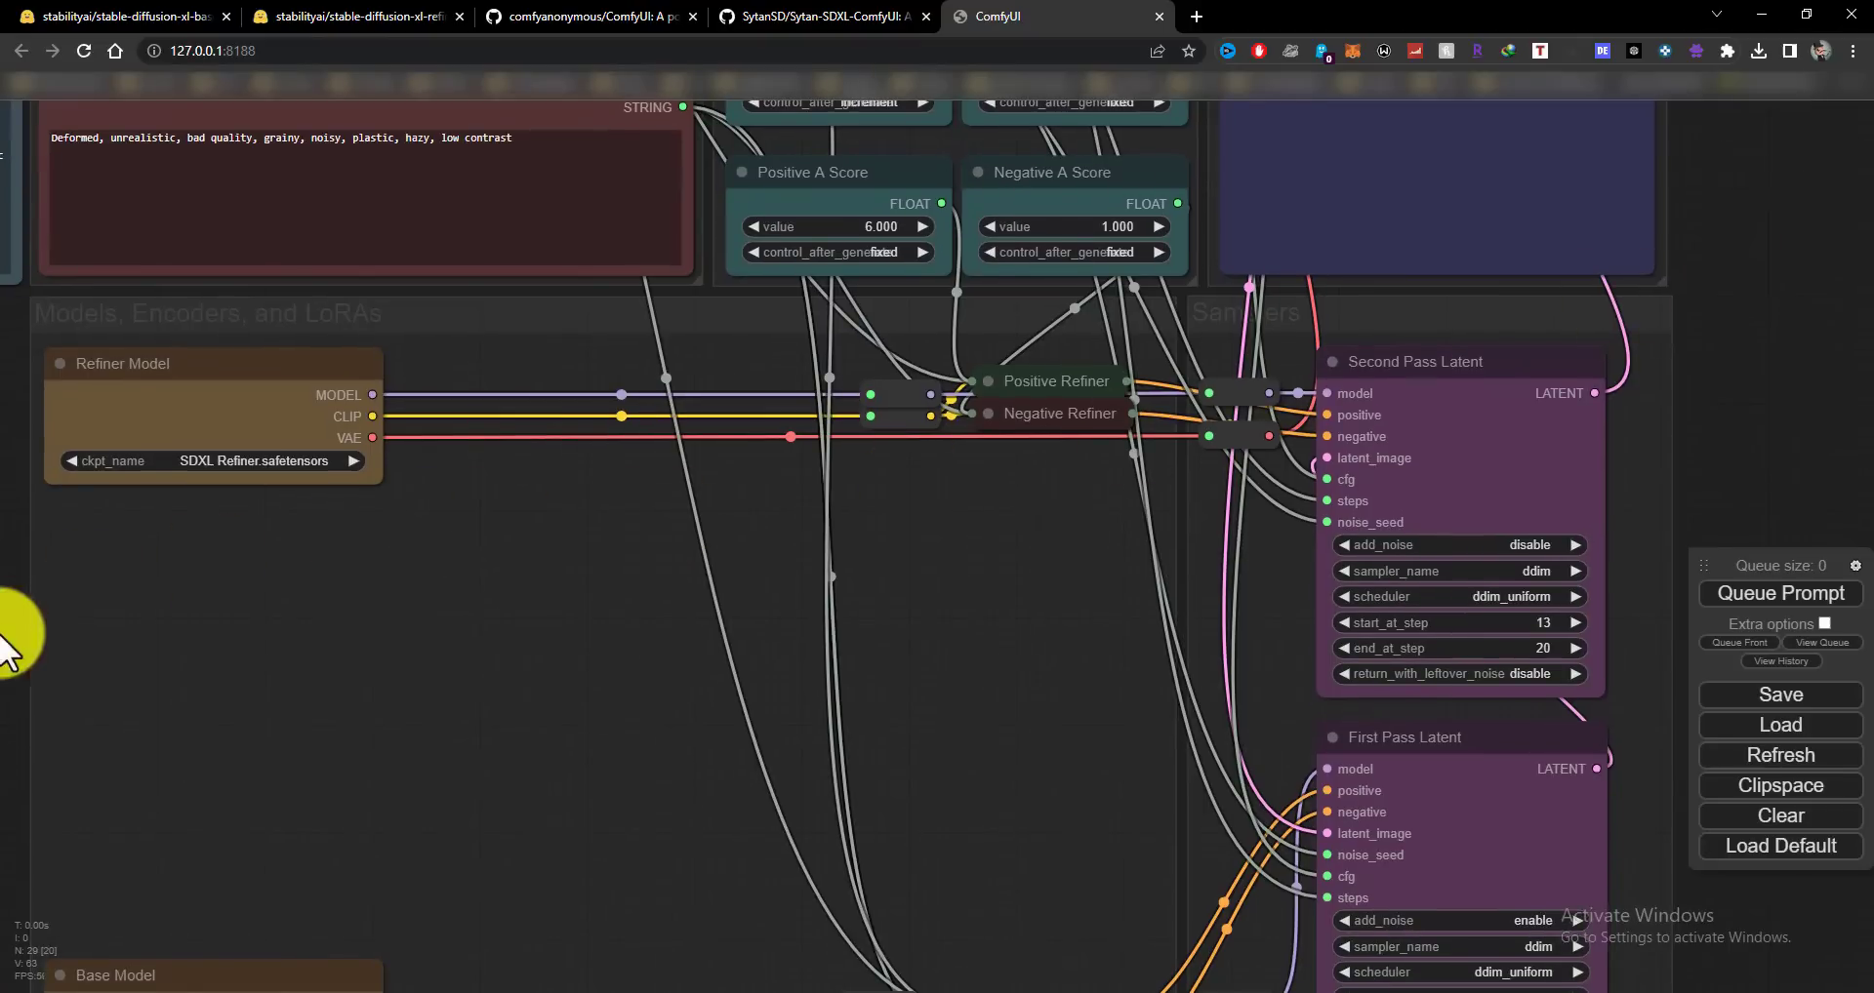
# Set the Base Model checkpoint to sd_xl_base_0.9.safetensors and the Refiner Model checkpoint to sd_xl_refiner_0.9.safetensors.
pyautogui.moveTo(20, 625); pyautogui.dragTo(195, 243)
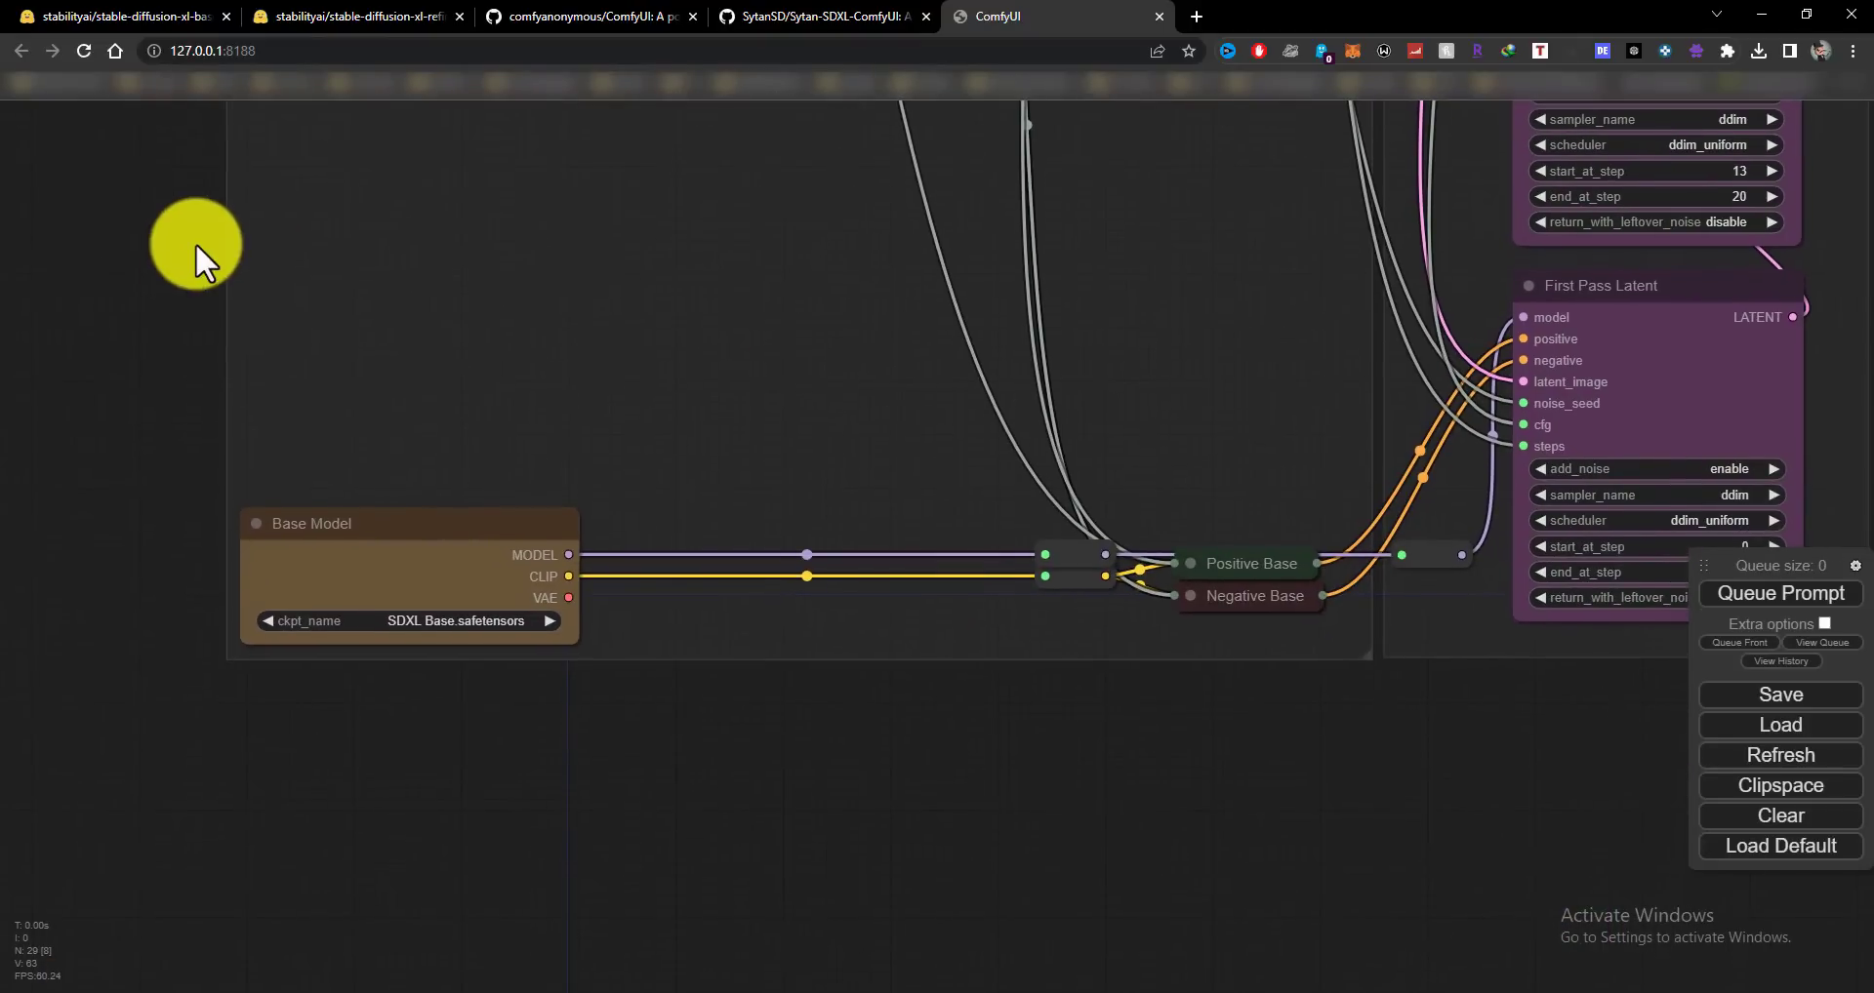
pyautogui.click(471, 621)
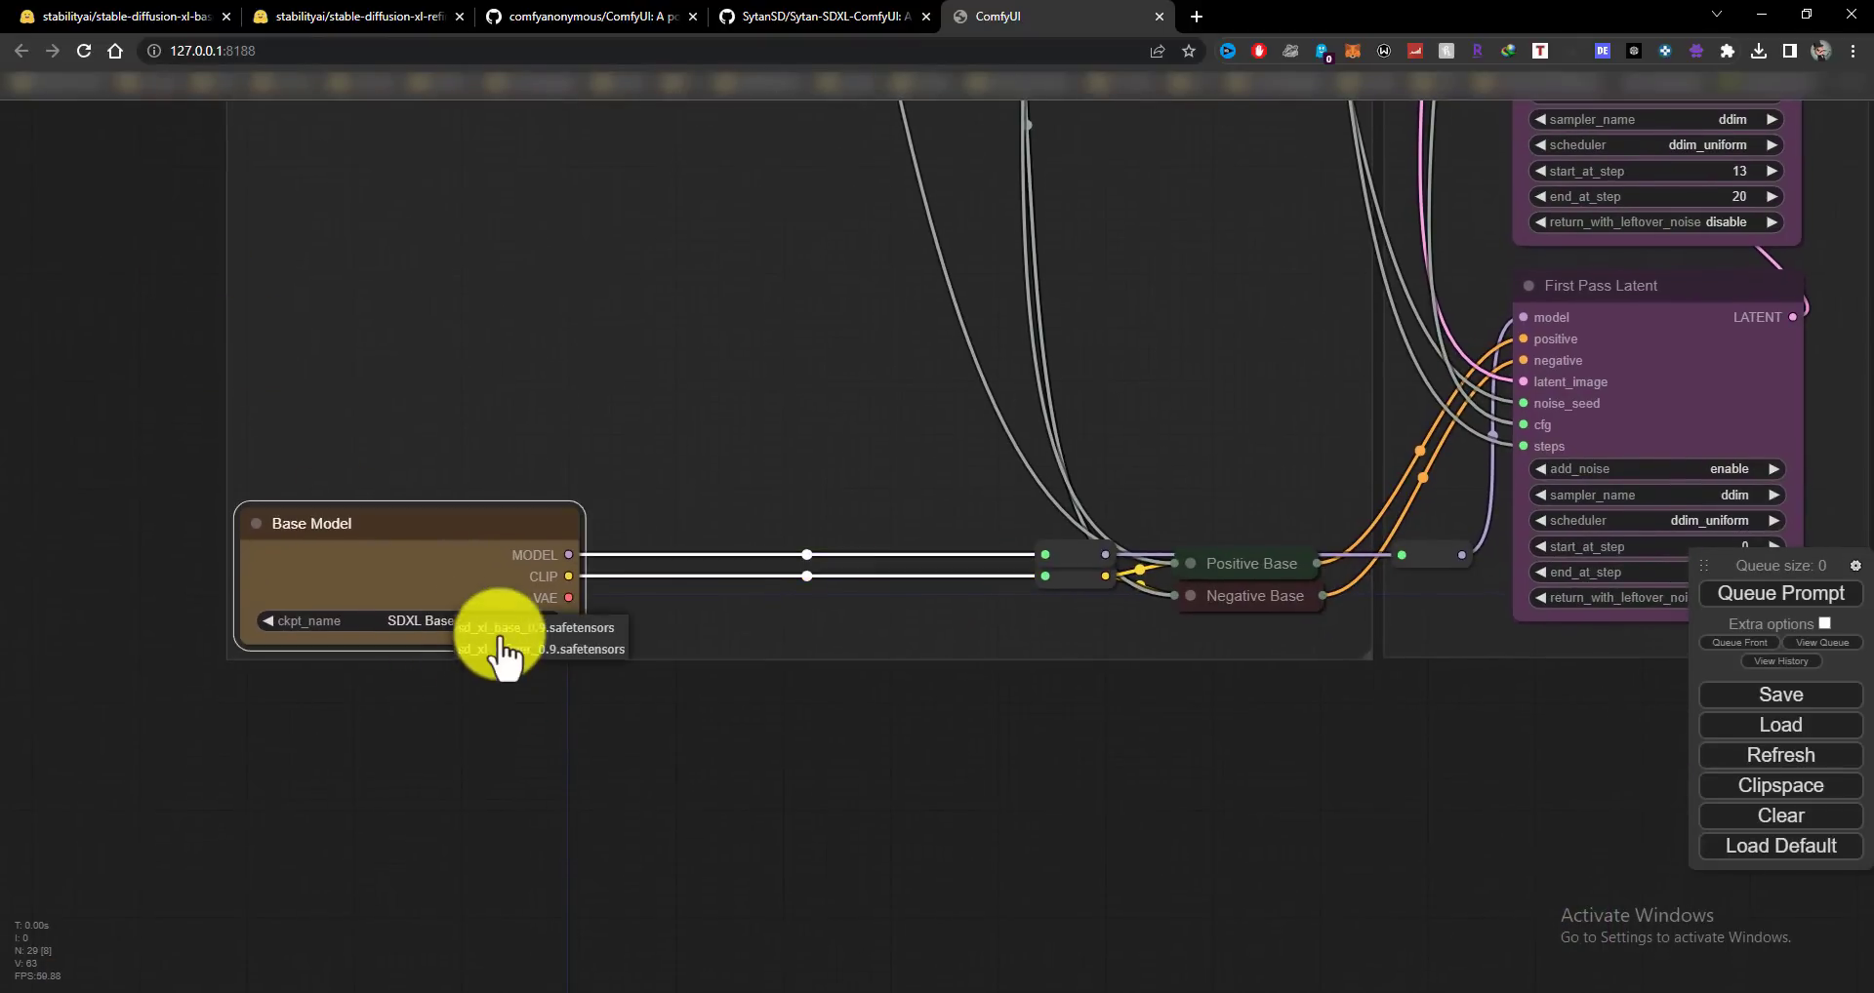
pyautogui.click(500, 633)
pyautogui.moveTo(165, 179); pyautogui.dragTo(165, 686)
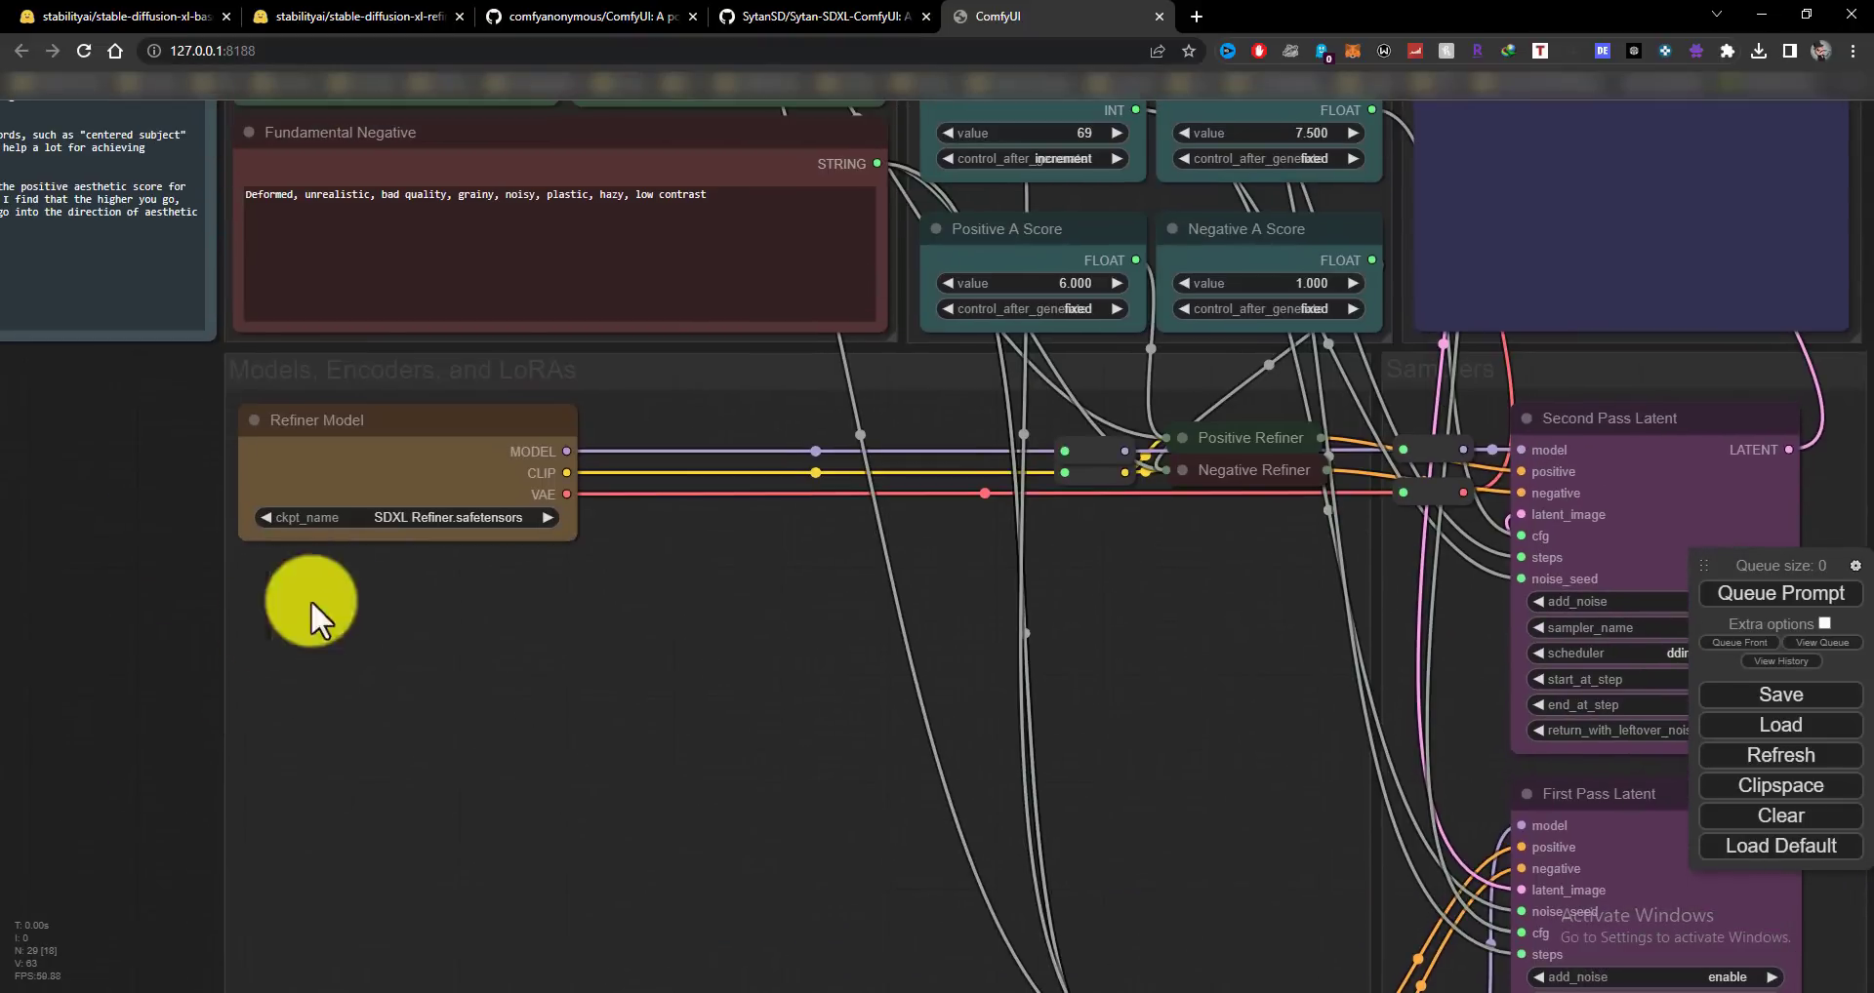
pyautogui.click(440, 521)
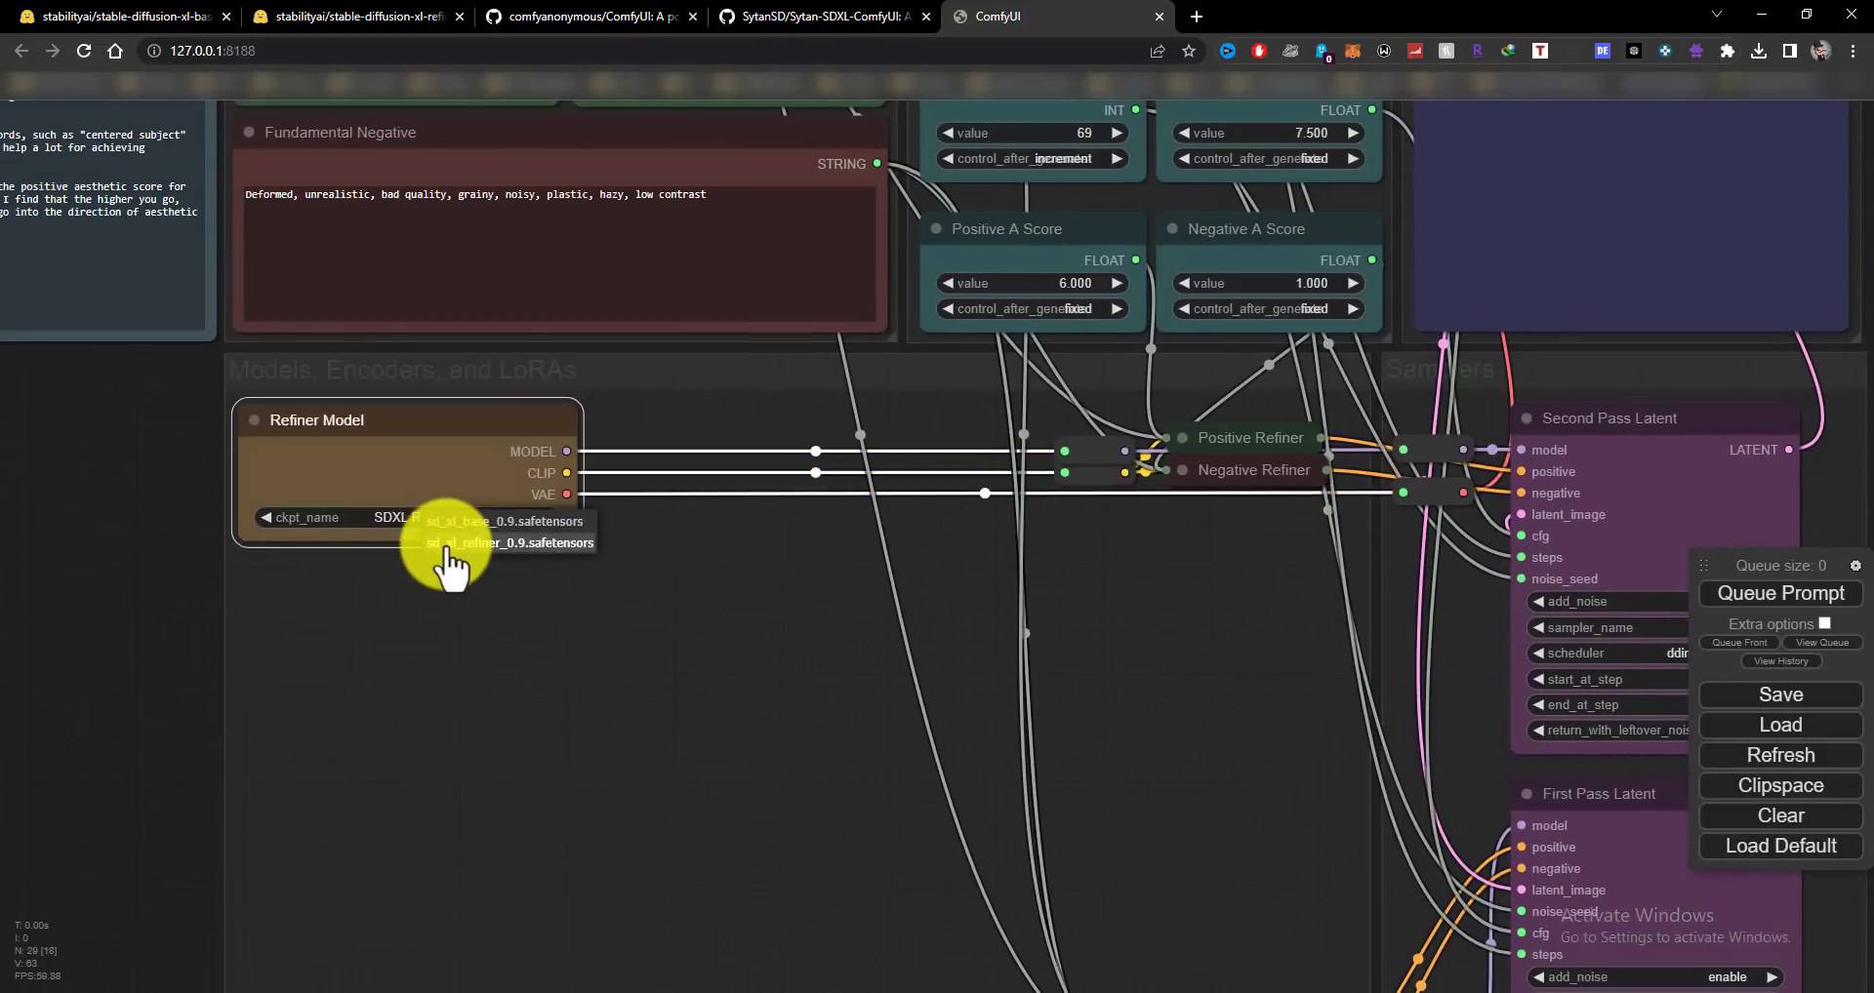
pyautogui.click(449, 544)
pyautogui.click(147, 522)
# Switch to SDXL.txt in Notepad and copy the "My Fav" prompt text, from "liquid, glitchy, space" through "unreal engine 5".
pyautogui.scroll(5, 165, 586)
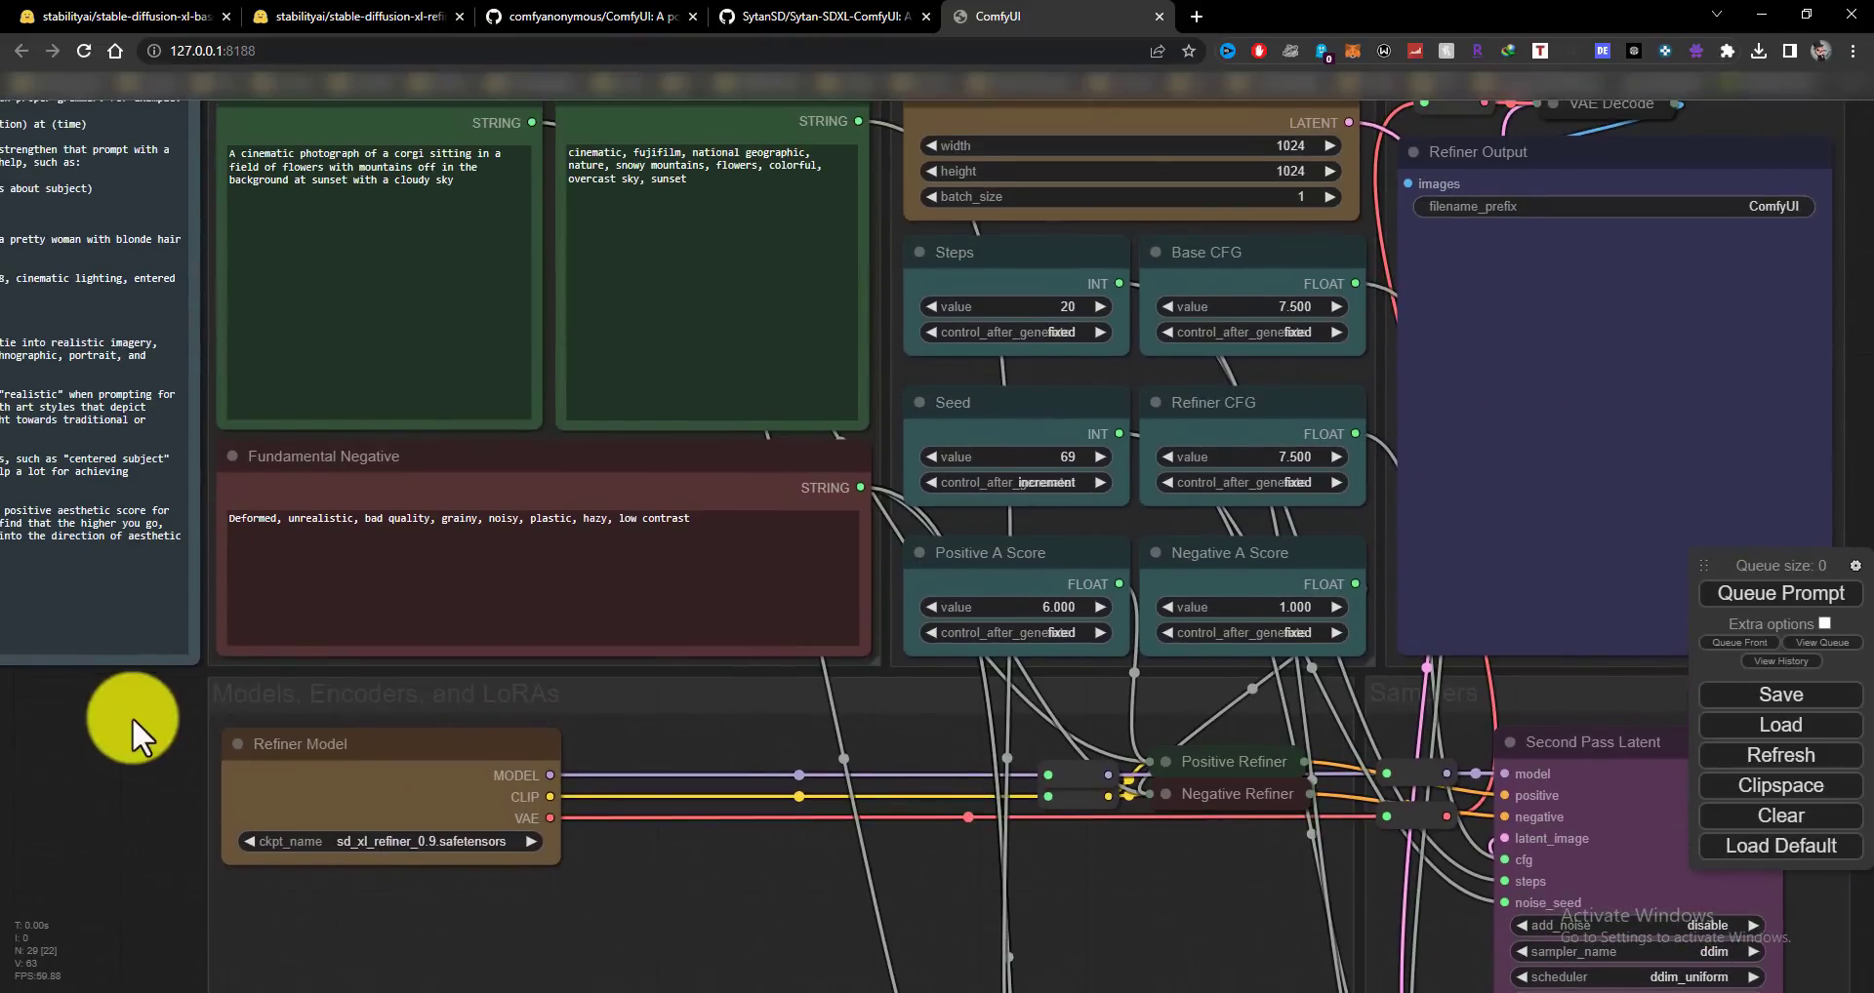
pyautogui.moveTo(132, 737); pyautogui.dragTo(264, 876)
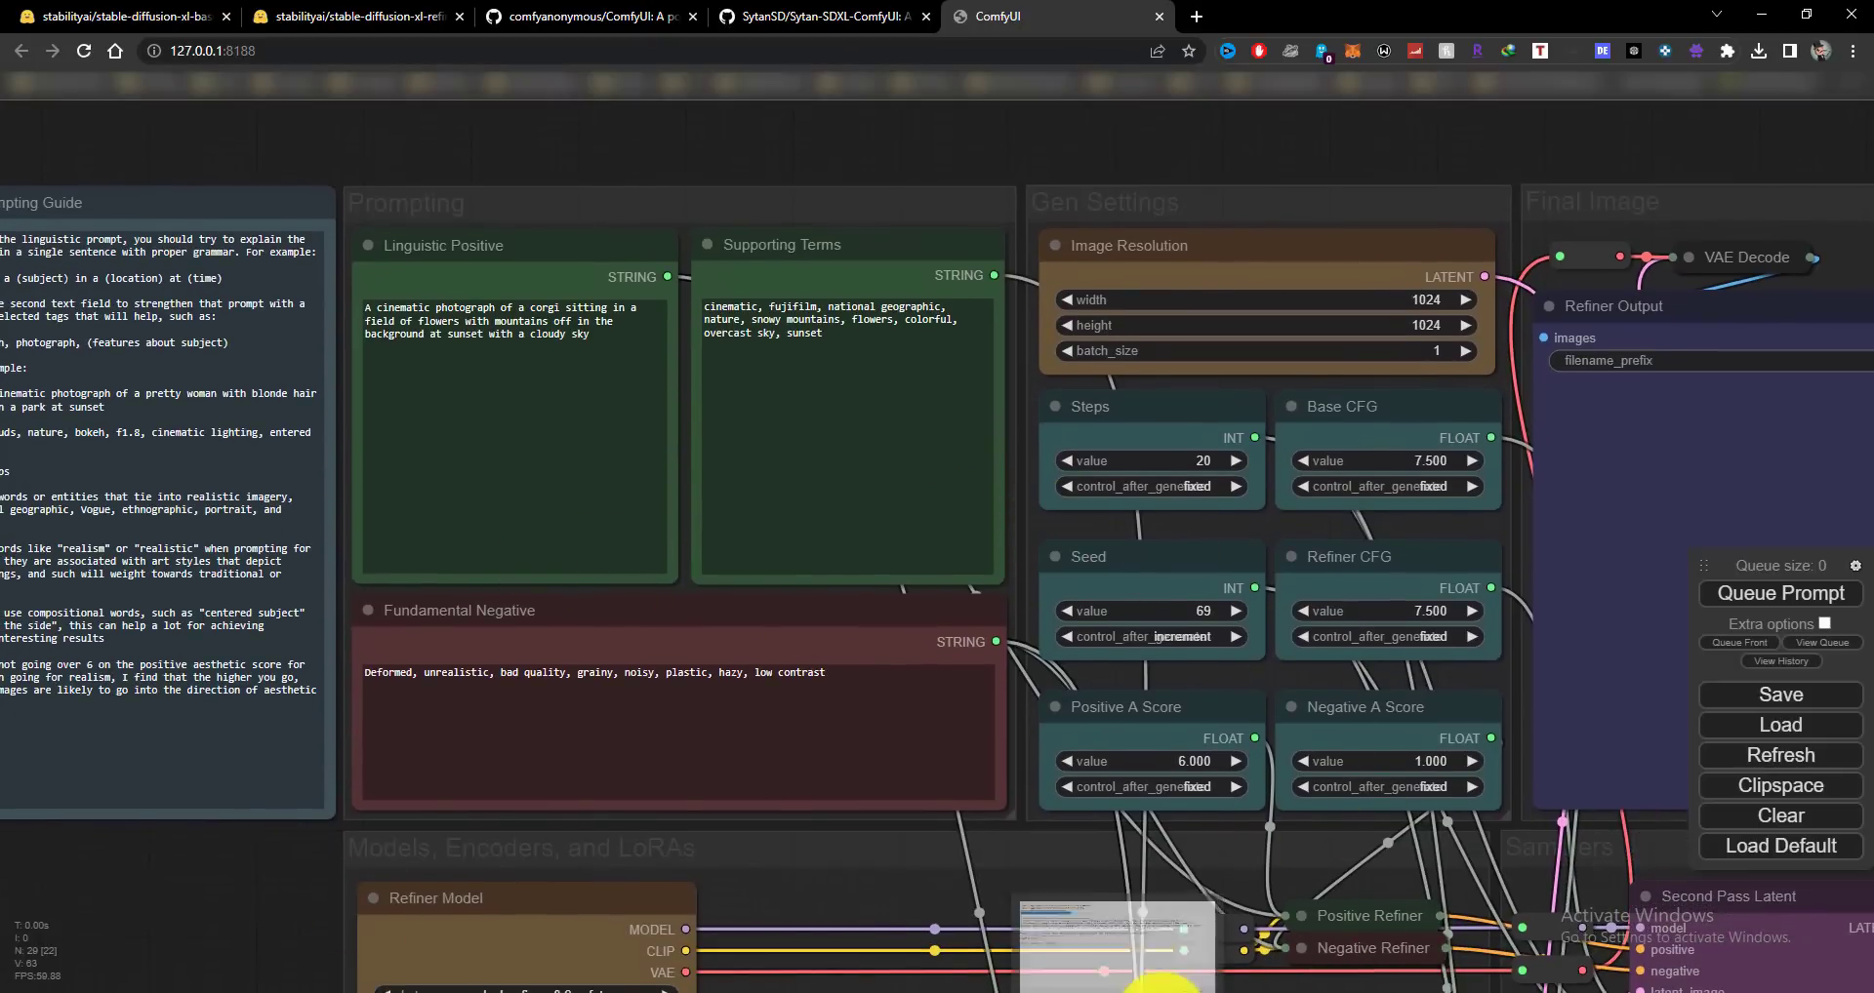
pyautogui.click(1161, 988)
pyautogui.click(722, 267)
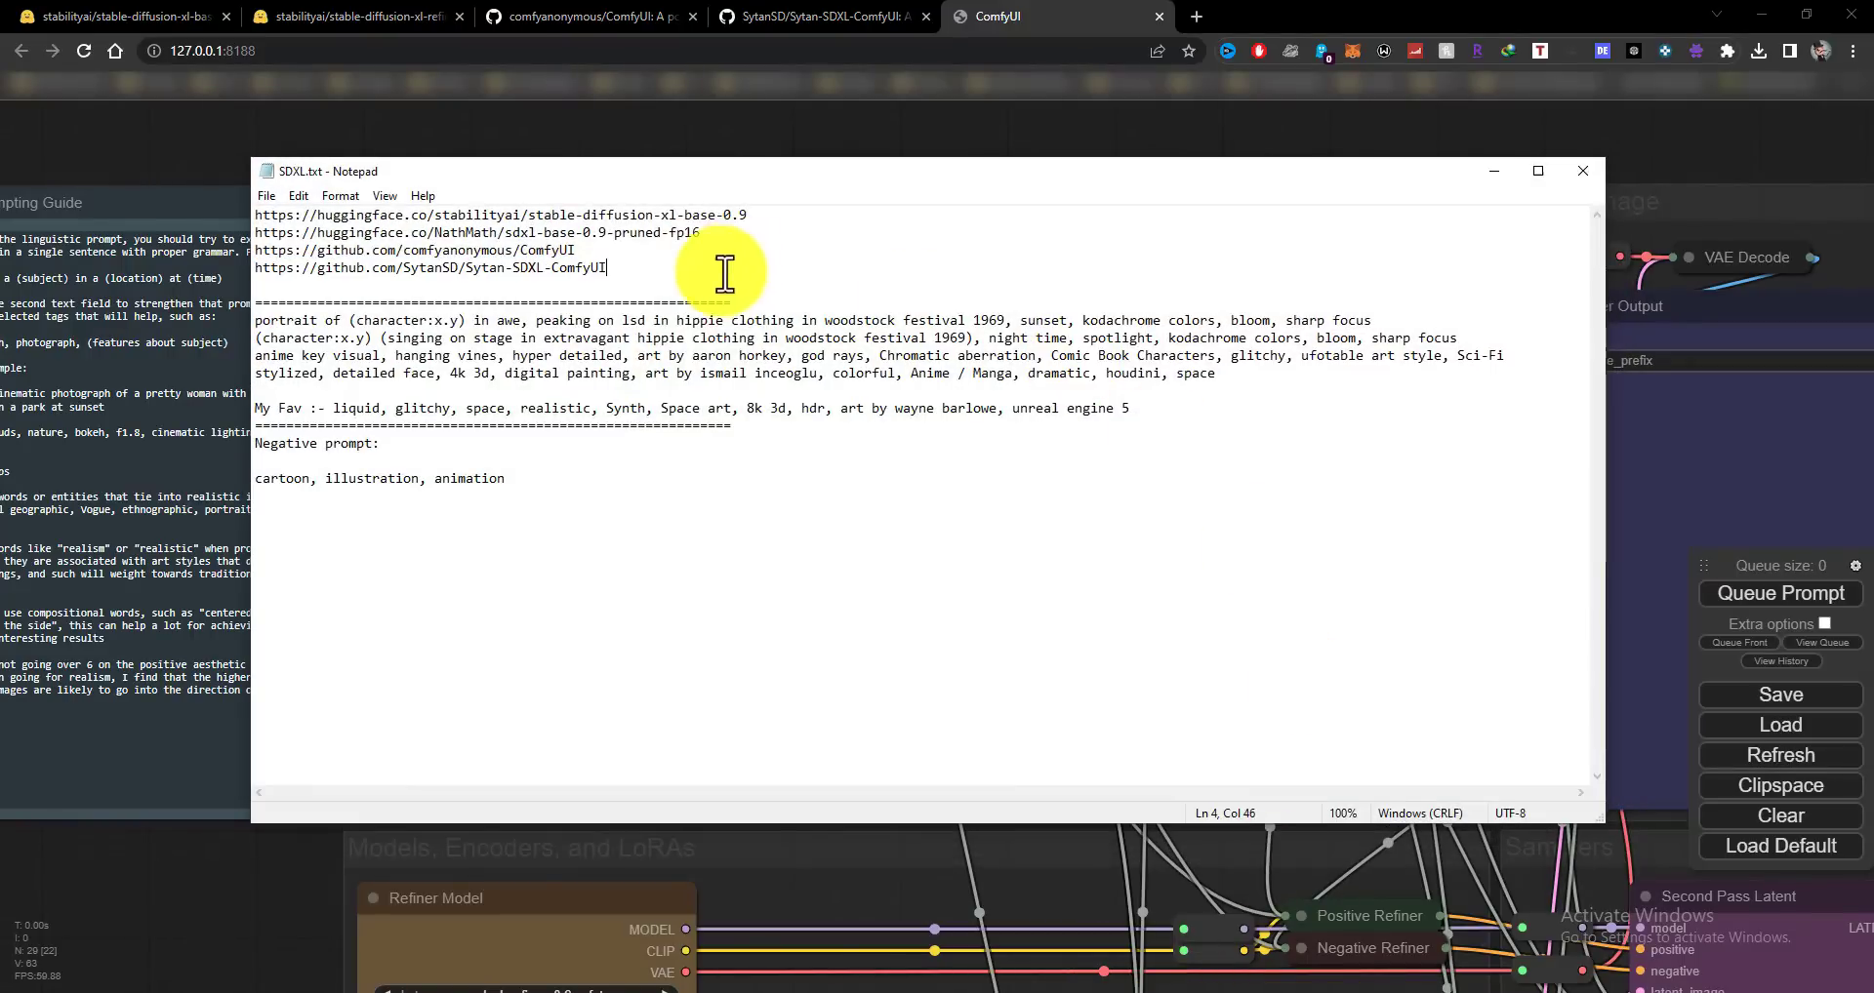
pyautogui.click(417, 324)
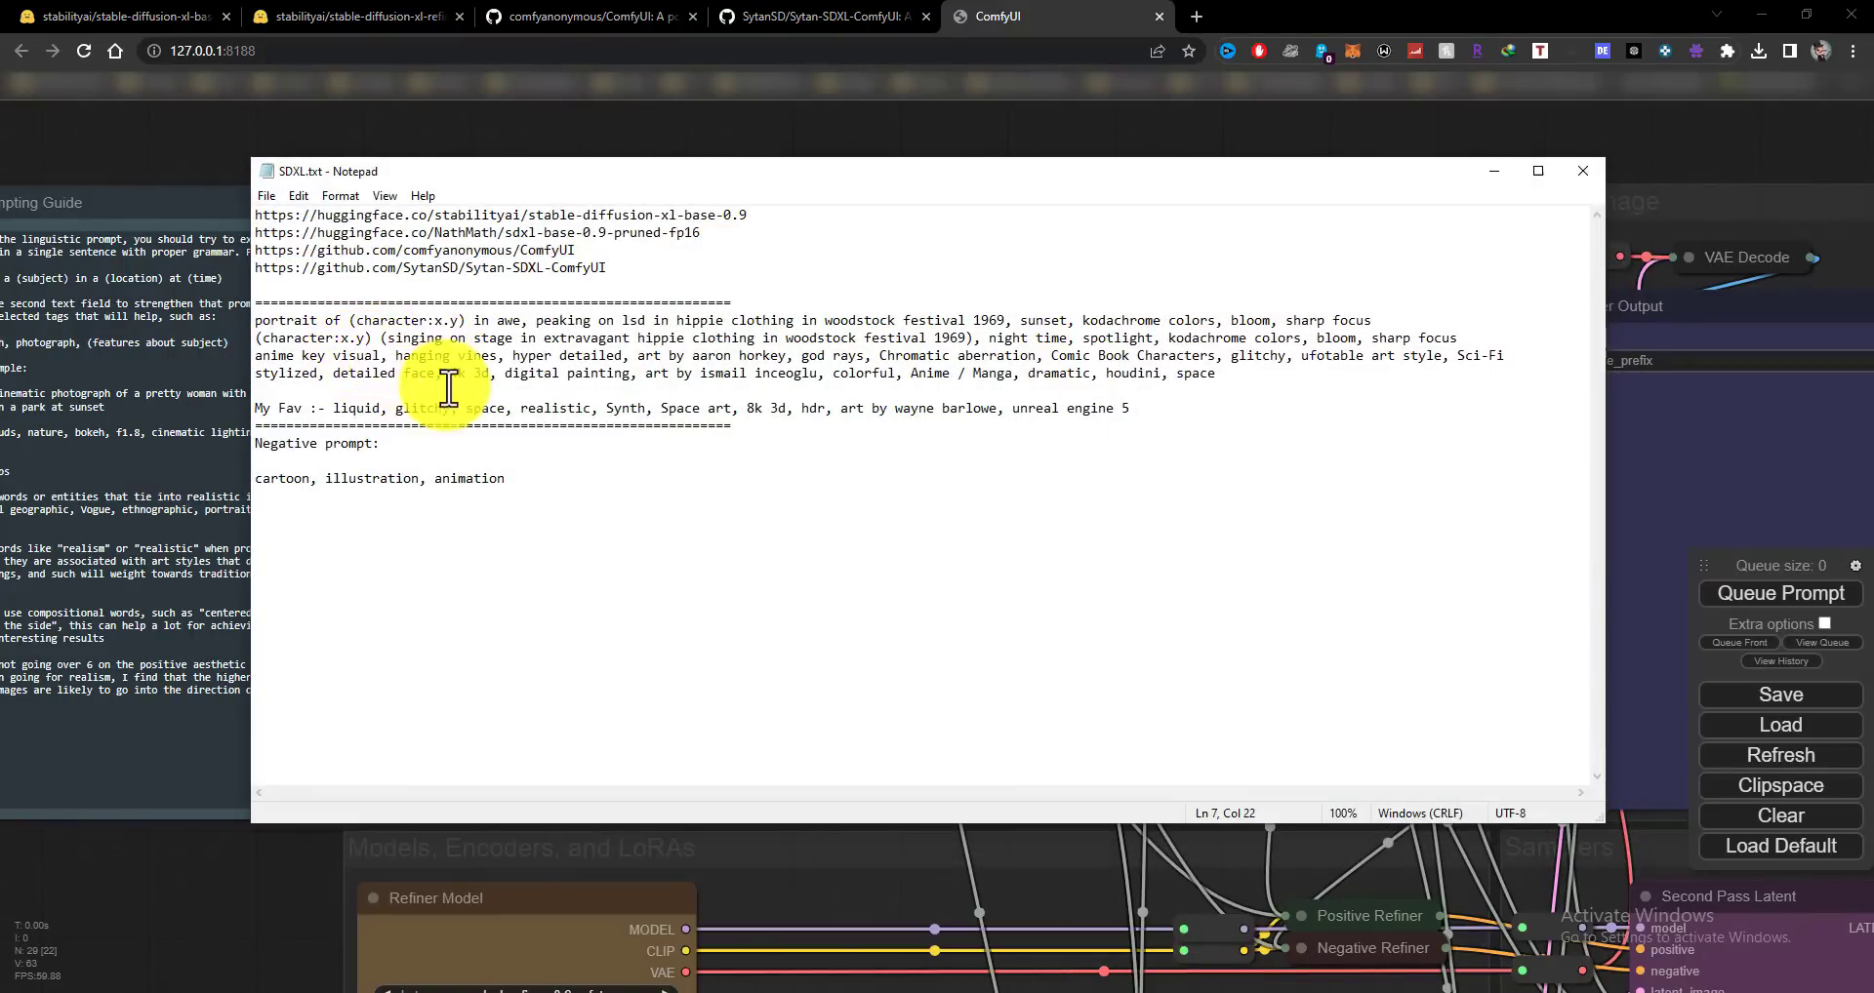
pyautogui.moveTo(333, 408); pyautogui.dragTo(1129, 407)
pyautogui.rightClick(1118, 411)
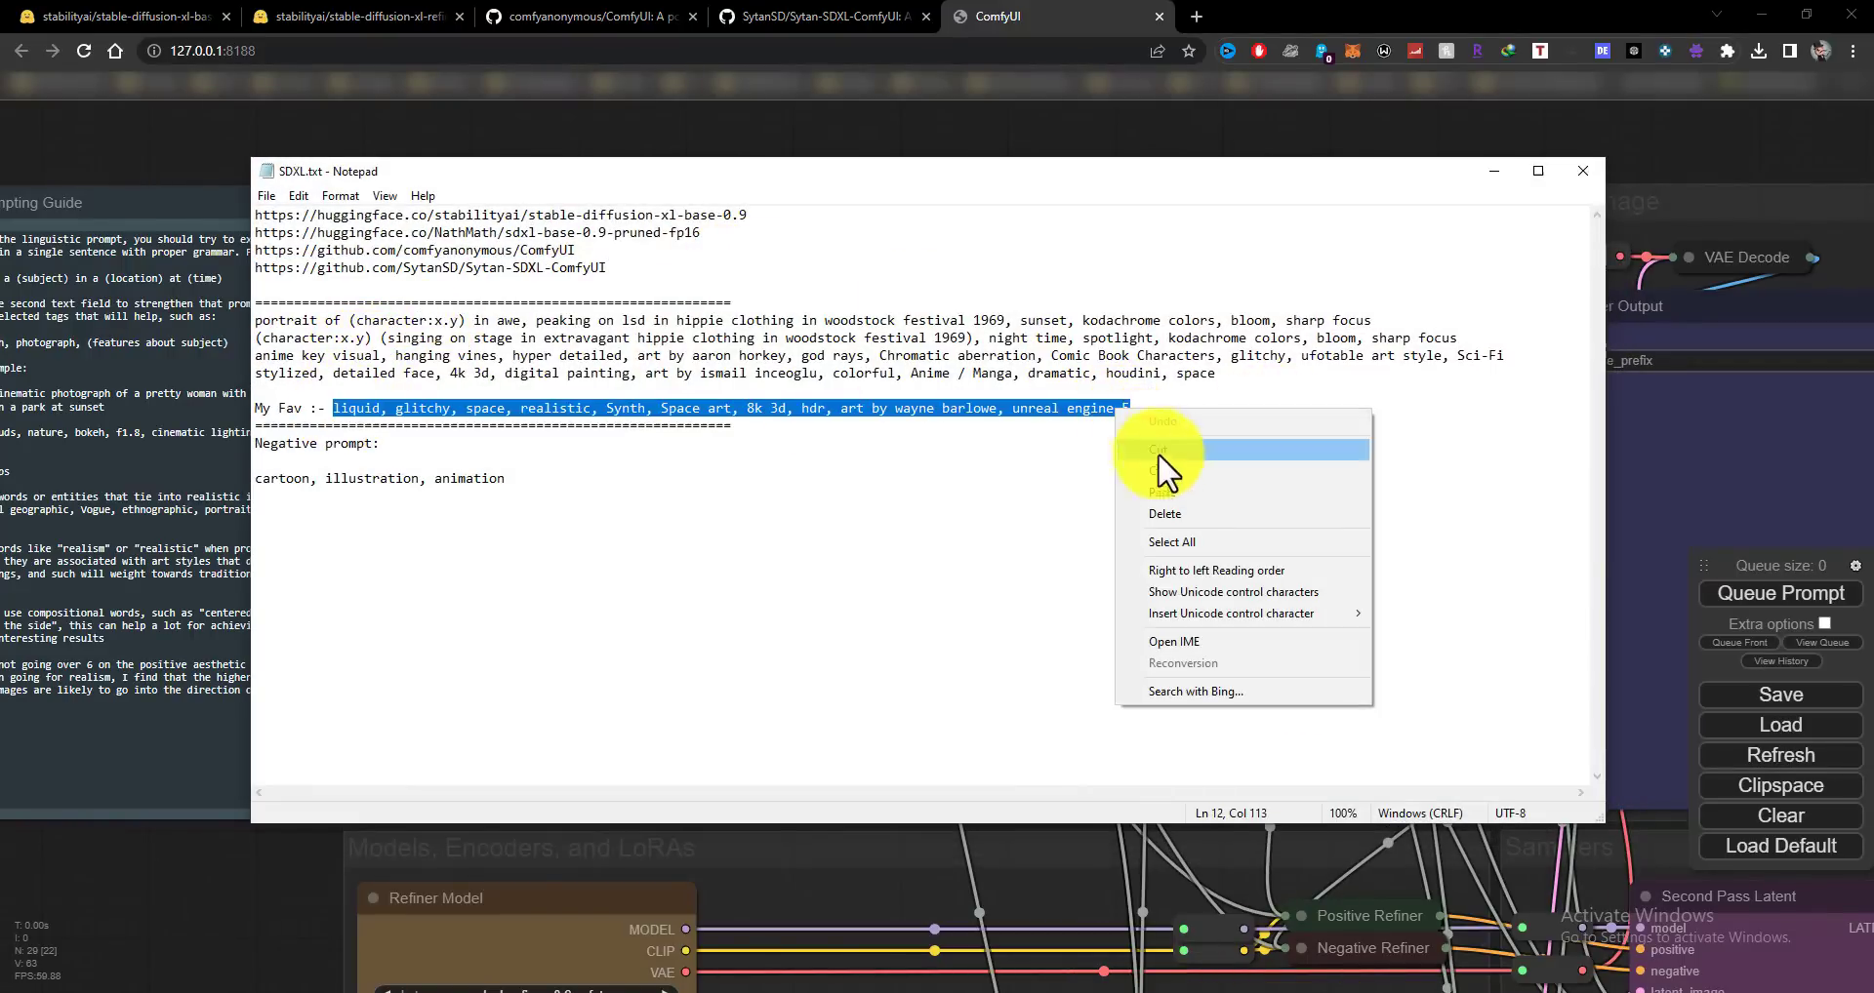
pyautogui.click(1162, 472)
# Return to ComfyUI and replace the Linguistic Positive prompt with the copied text beginning "liquid, glitchy, space, realistic, Synth, Space art".
pyautogui.click(318, 878)
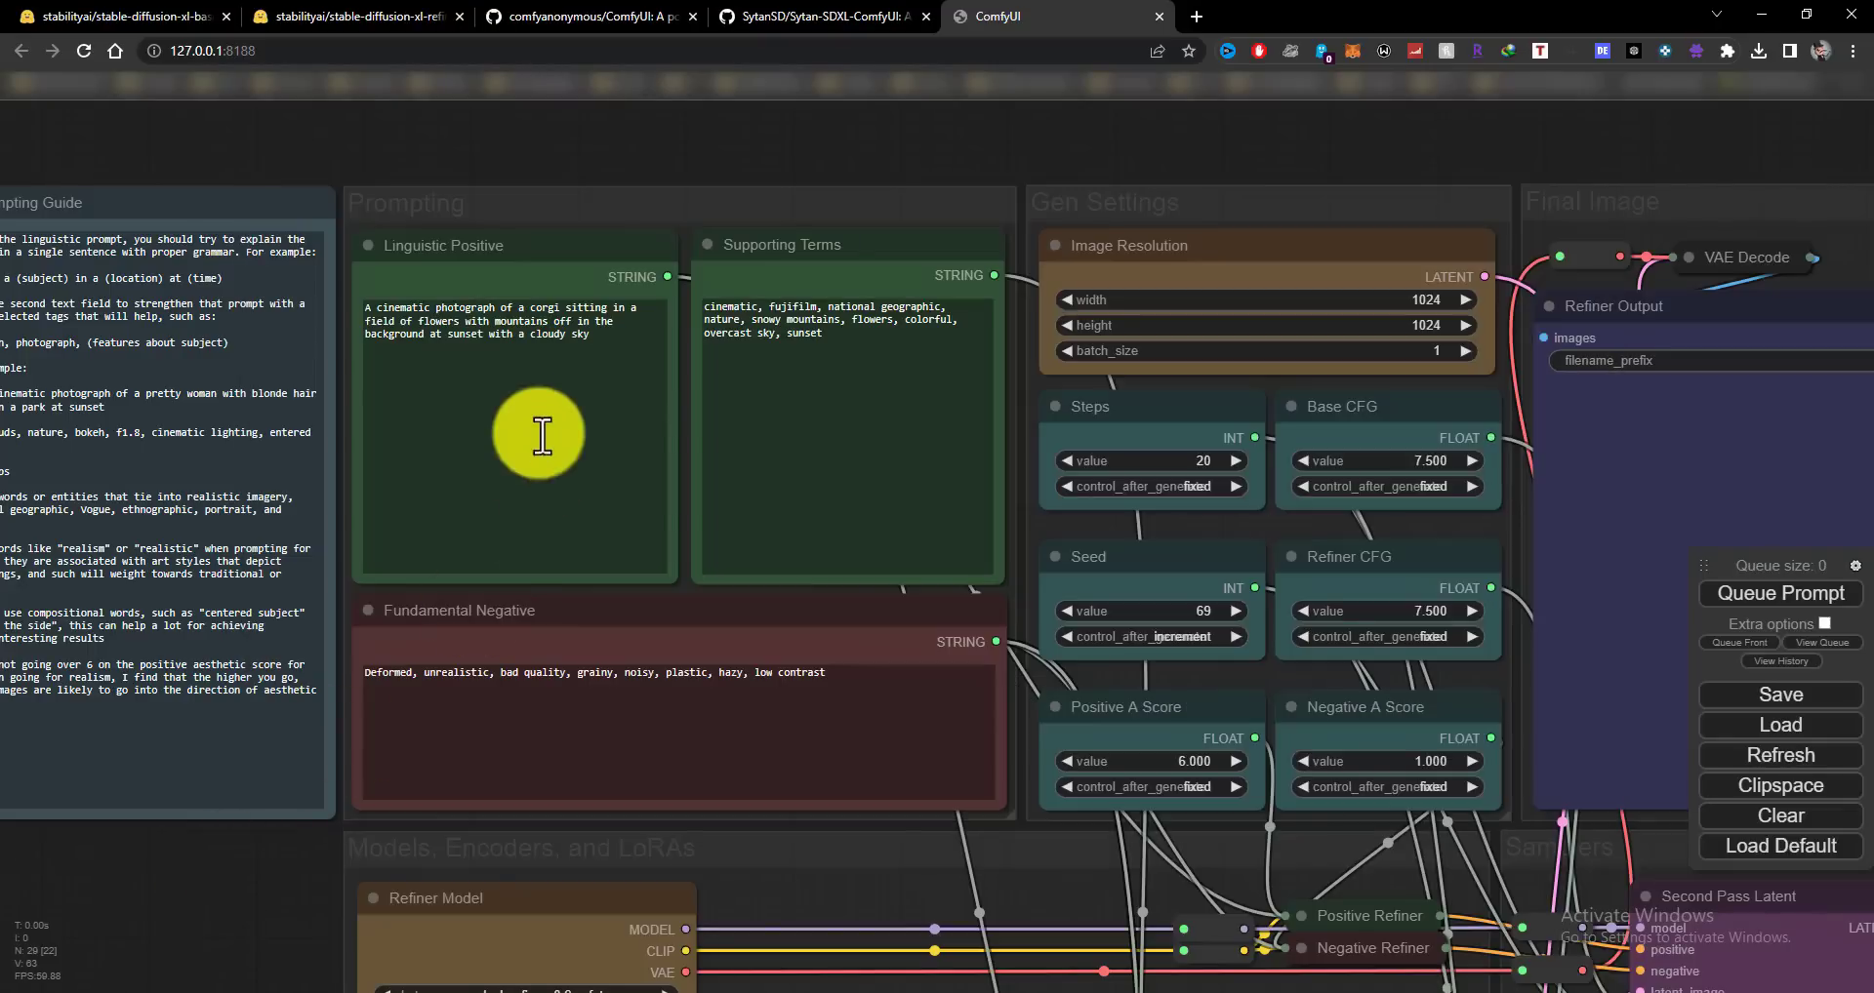
pyautogui.click(648, 362)
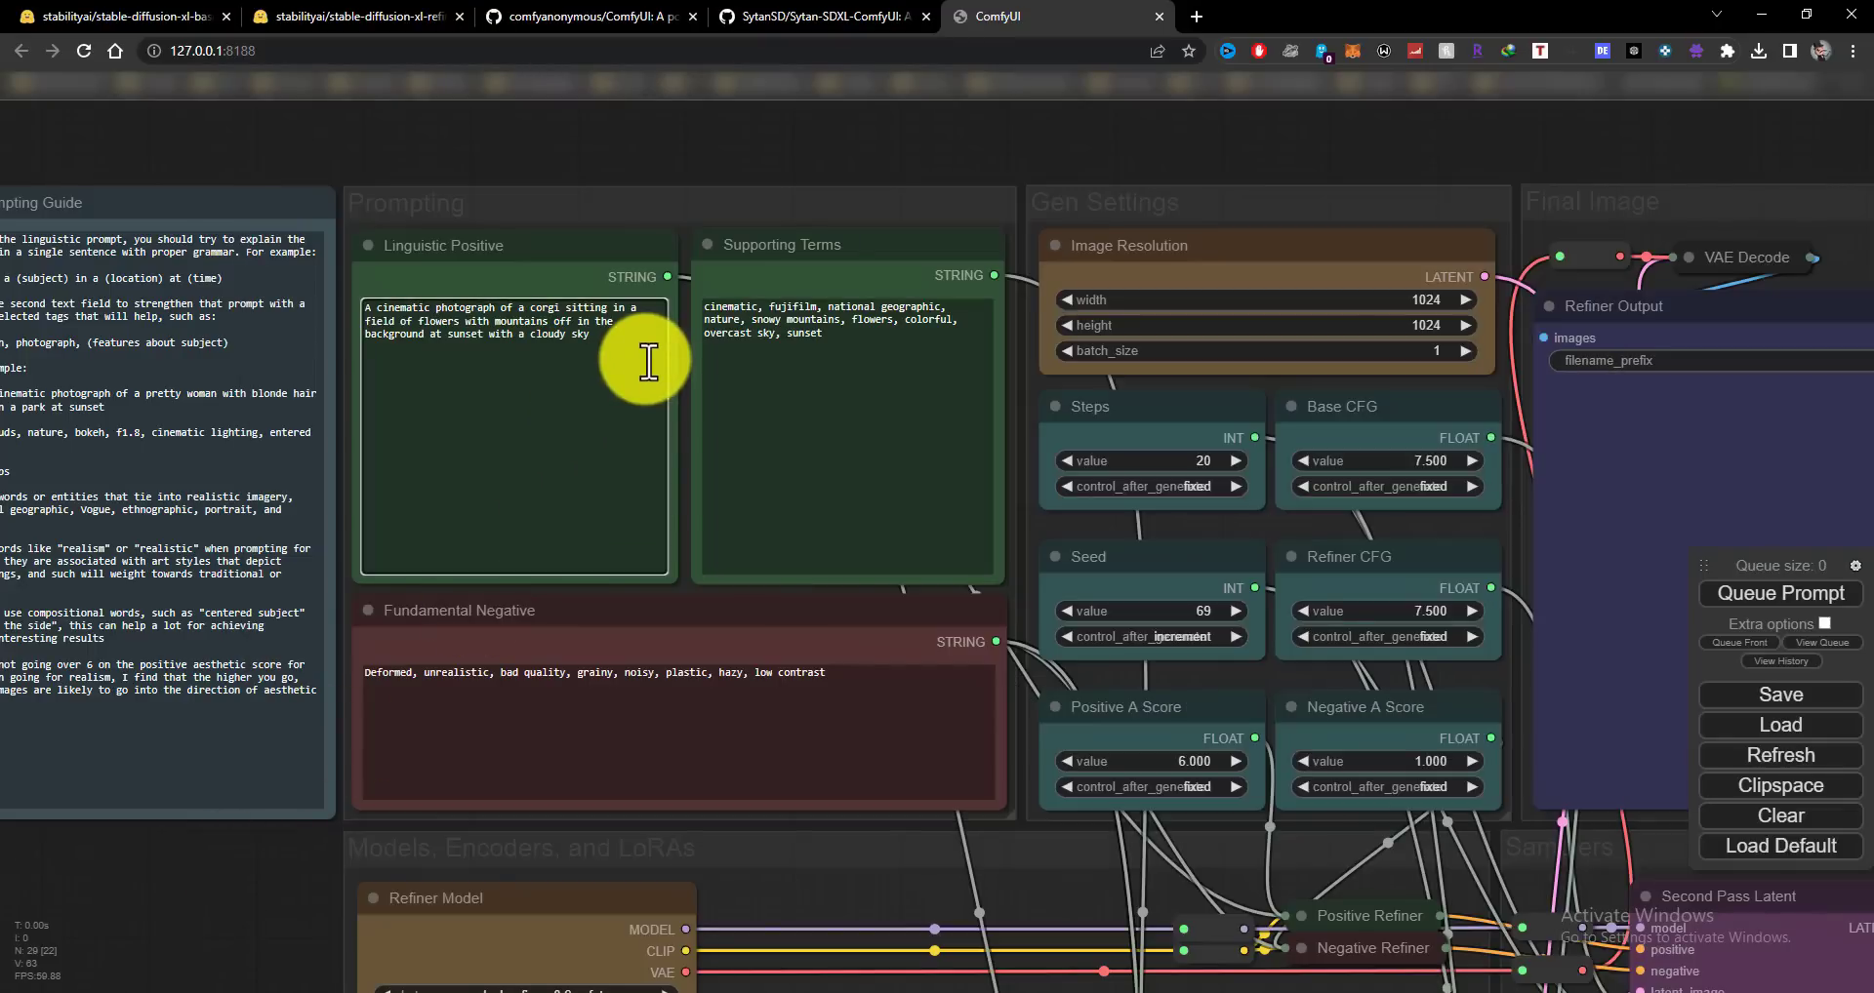
pyautogui.hotkey('ctrl', 'a')
pyautogui.hotkey('ctrl', 'v')
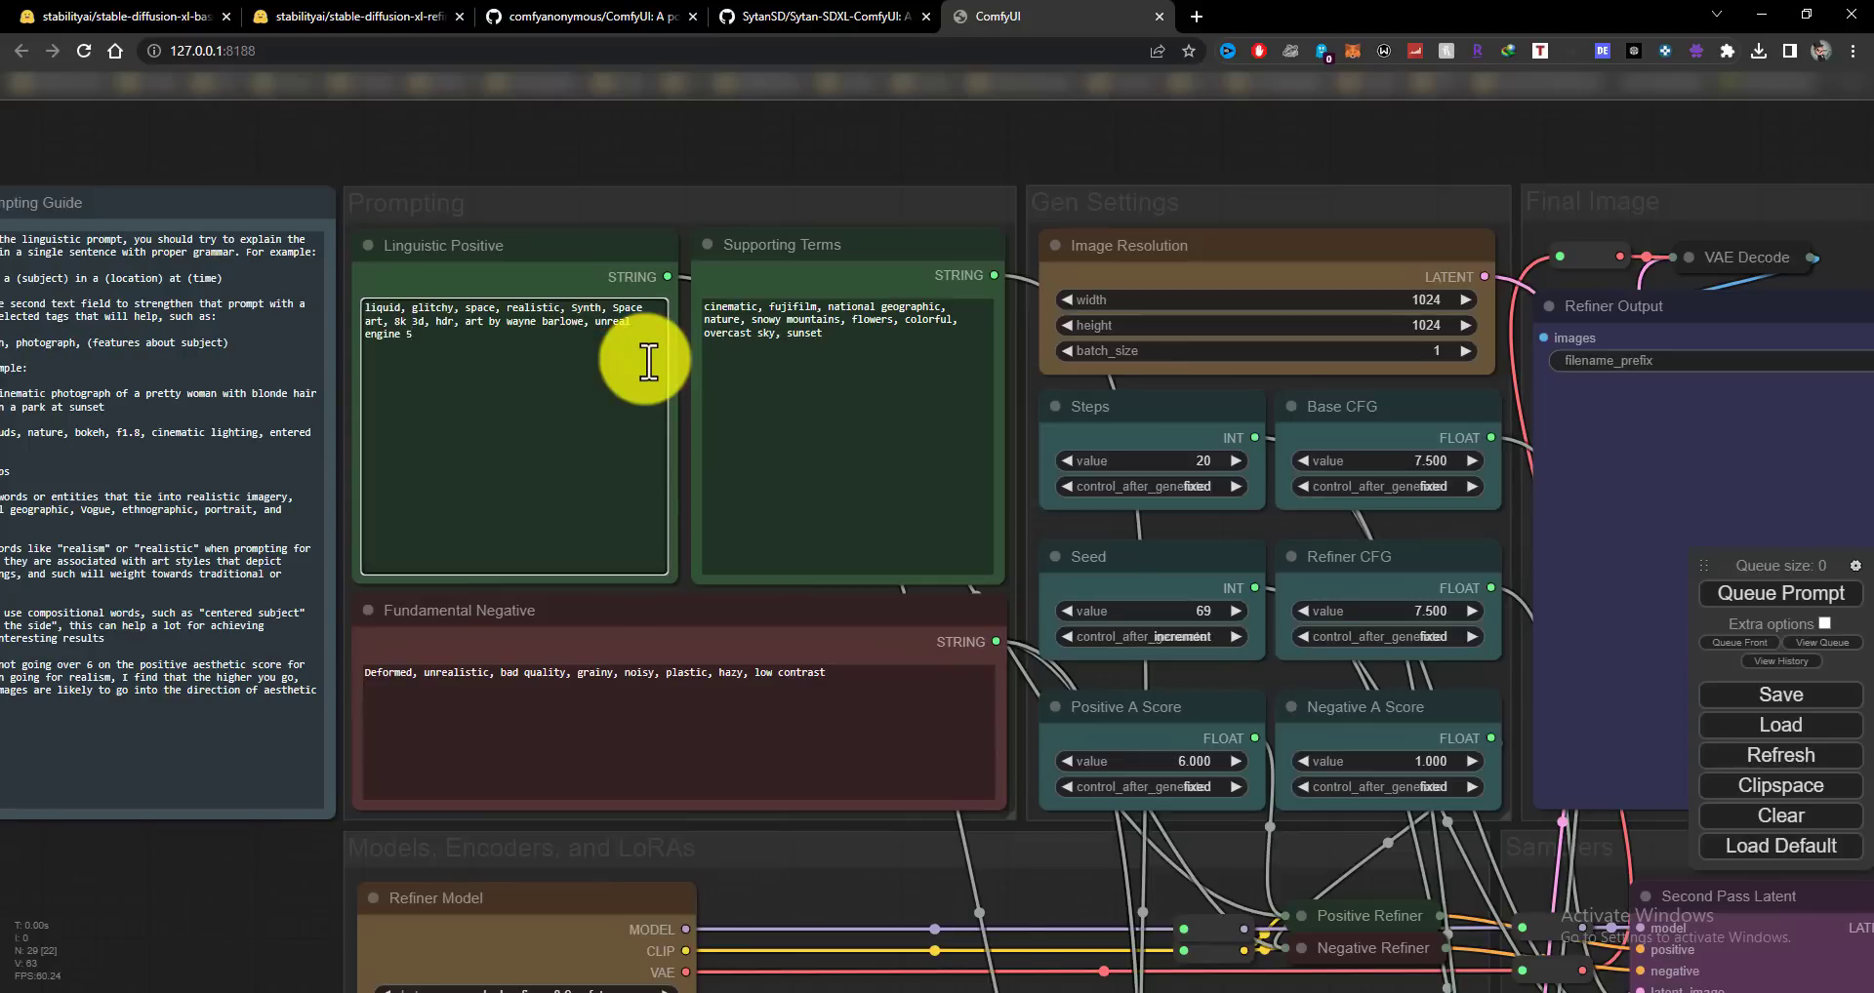
# Delete all the text in the Supporting Terms prompt node.
pyautogui.click(932, 360)
pyautogui.hotkey('ctrl', 'a')
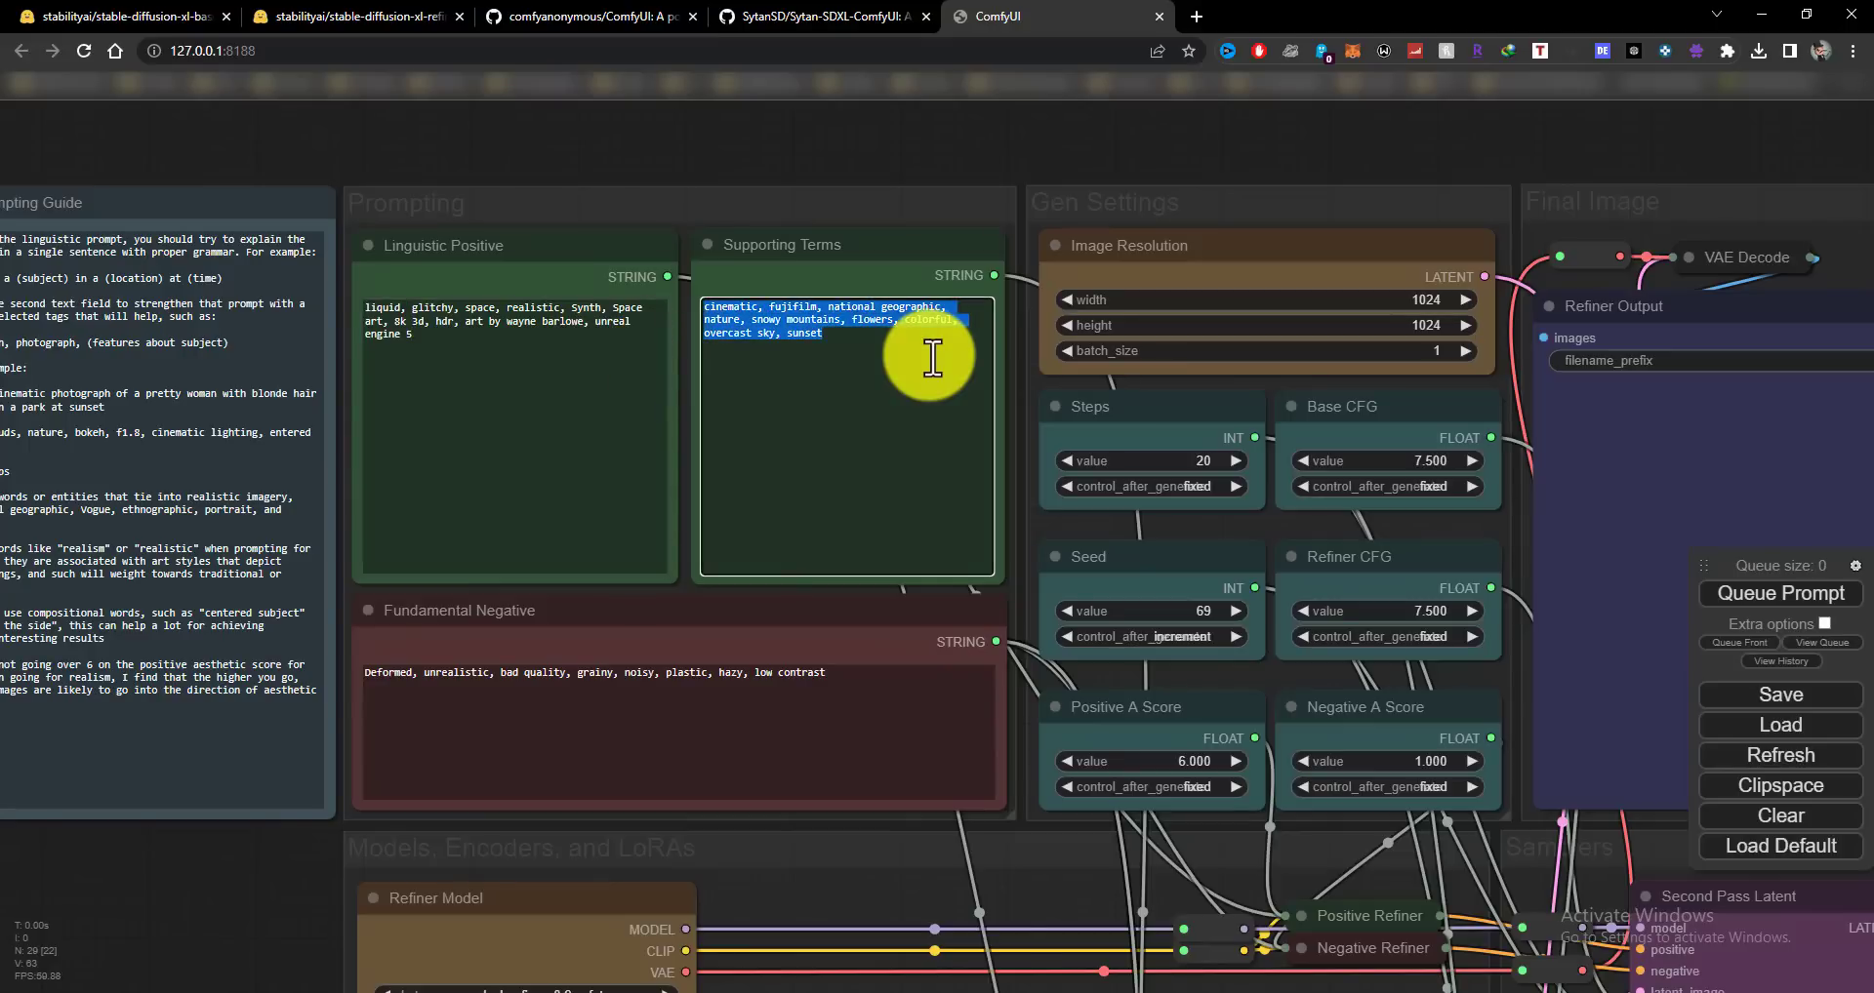
pyautogui.press('BackSpace')
# Set the Image Resolution node's width and height to 512 each.
pyautogui.moveTo(1017, 178); pyautogui.dragTo(734, 113)
pyautogui.click(1142, 241)
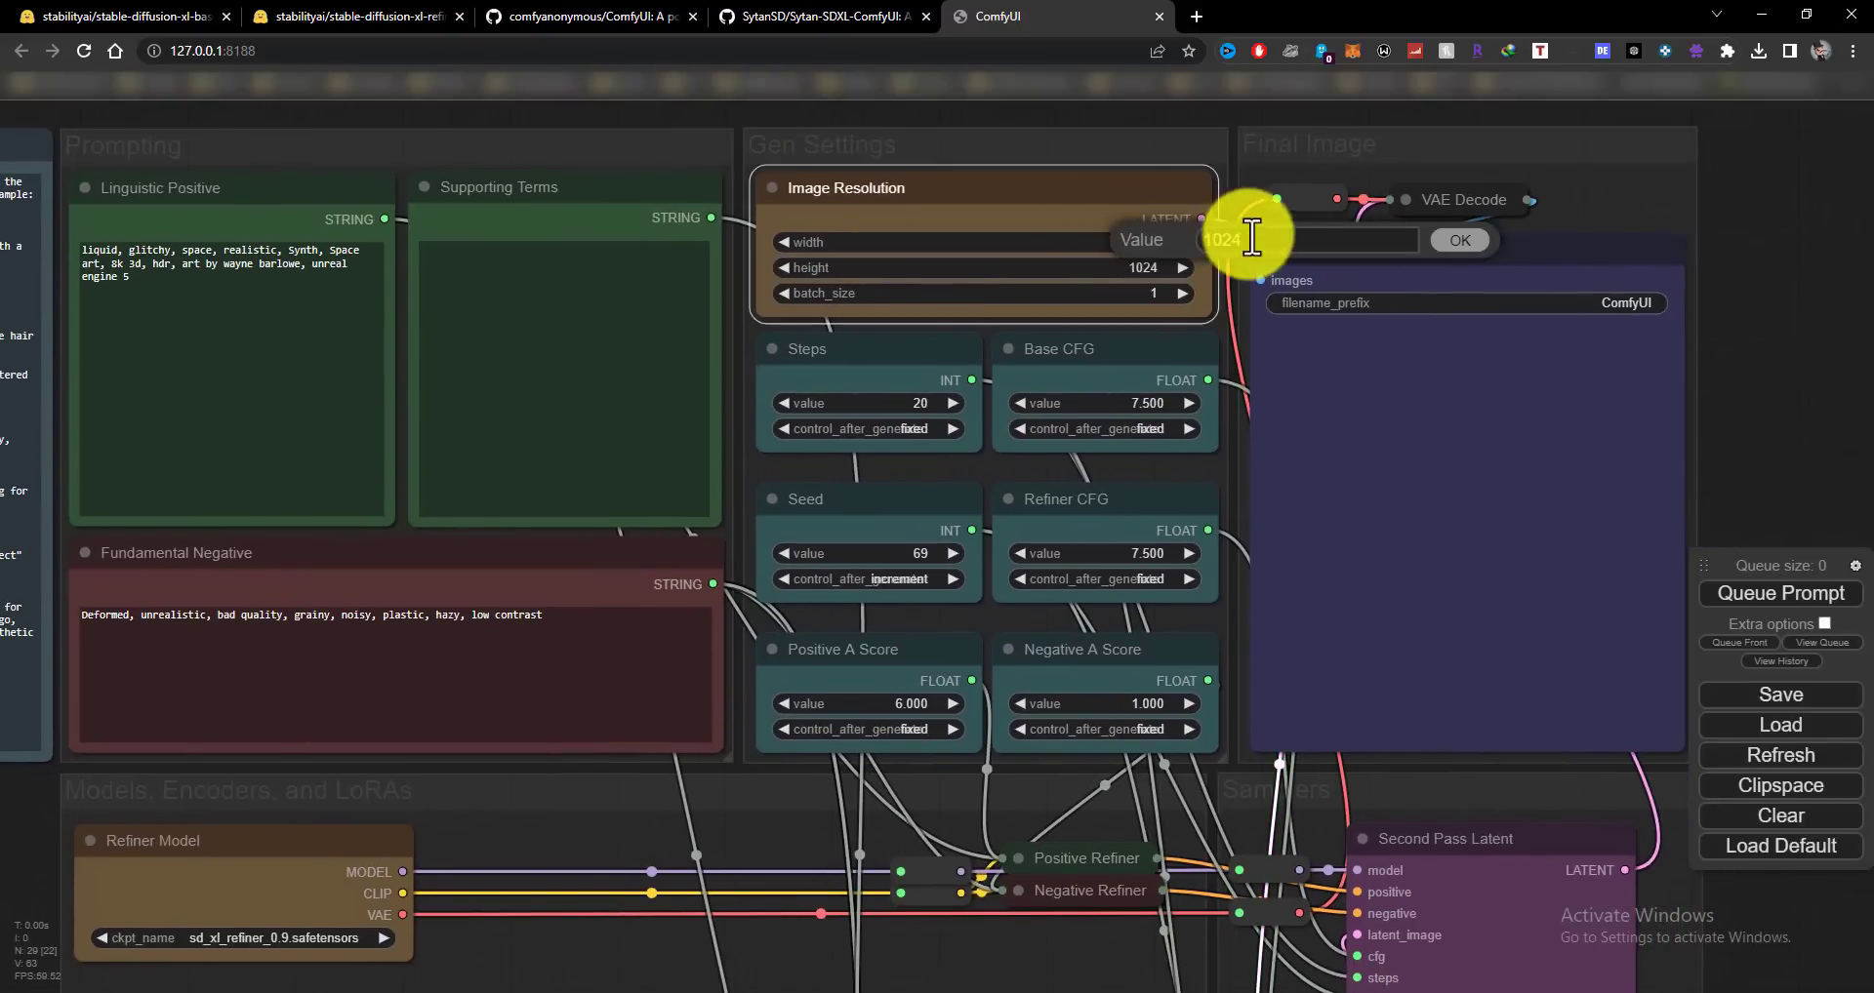
pyautogui.write('512')
pyautogui.press('Return')
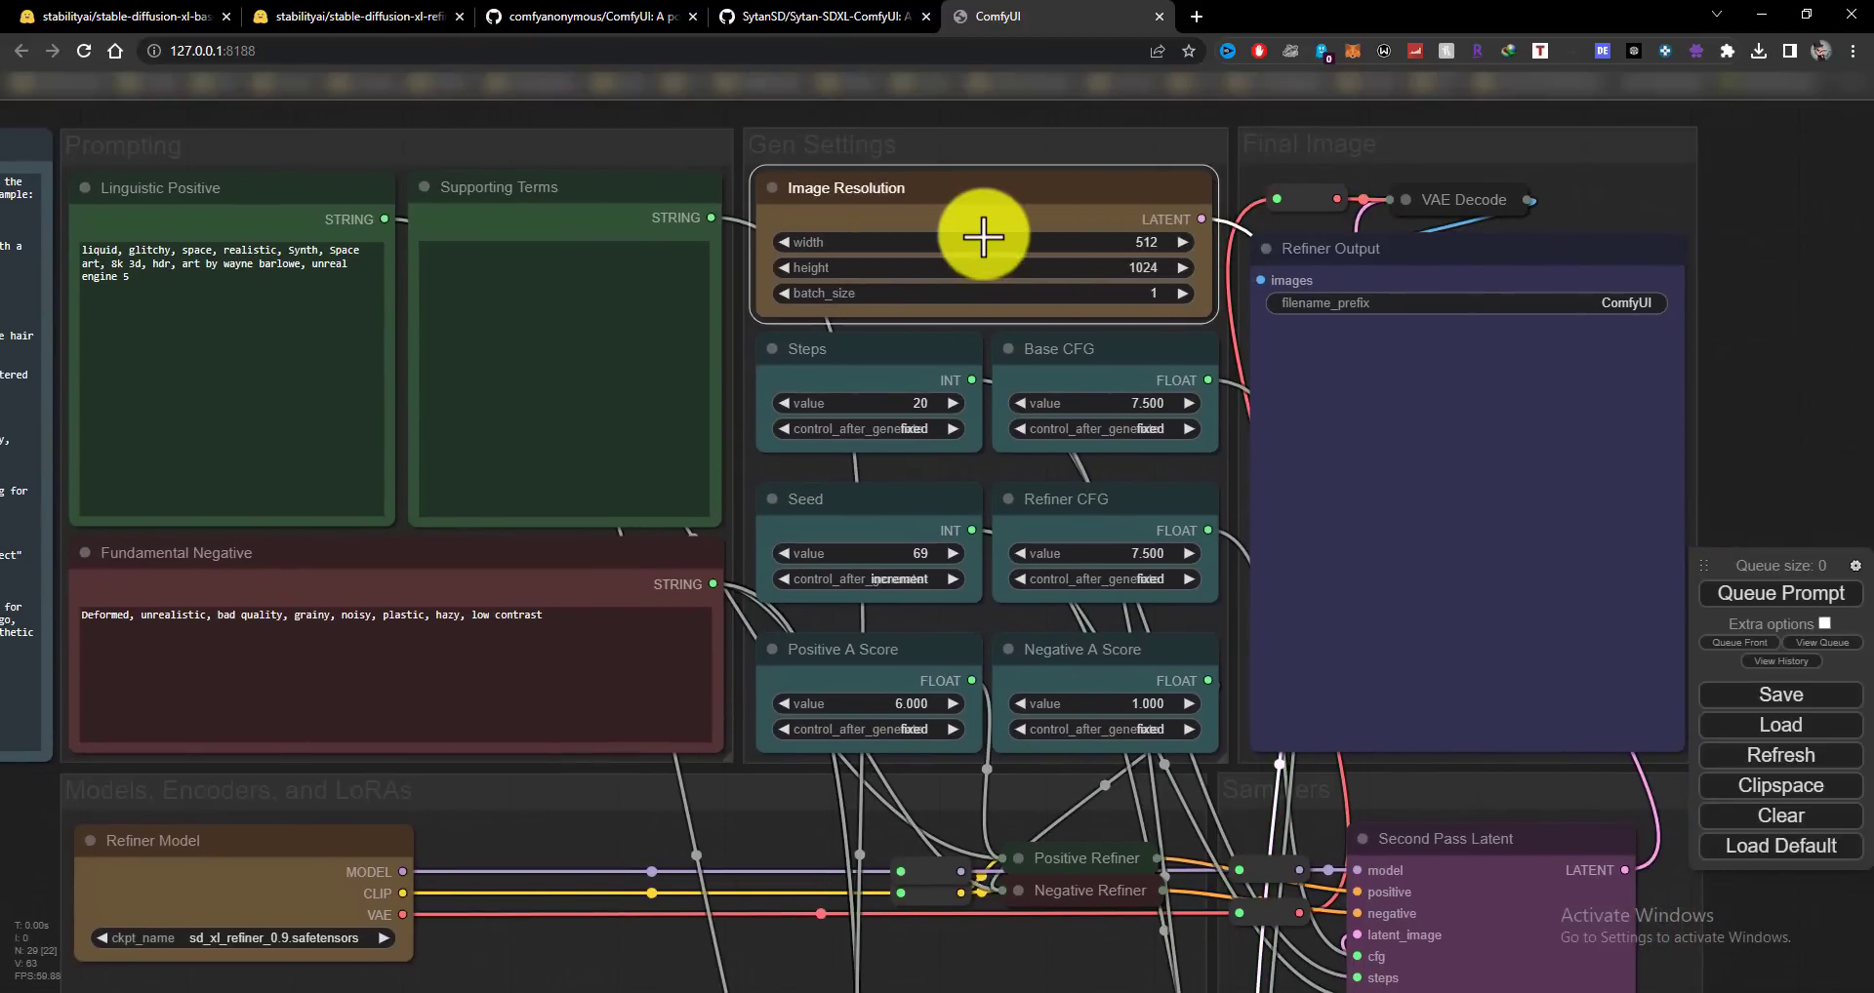
pyautogui.click(1148, 265)
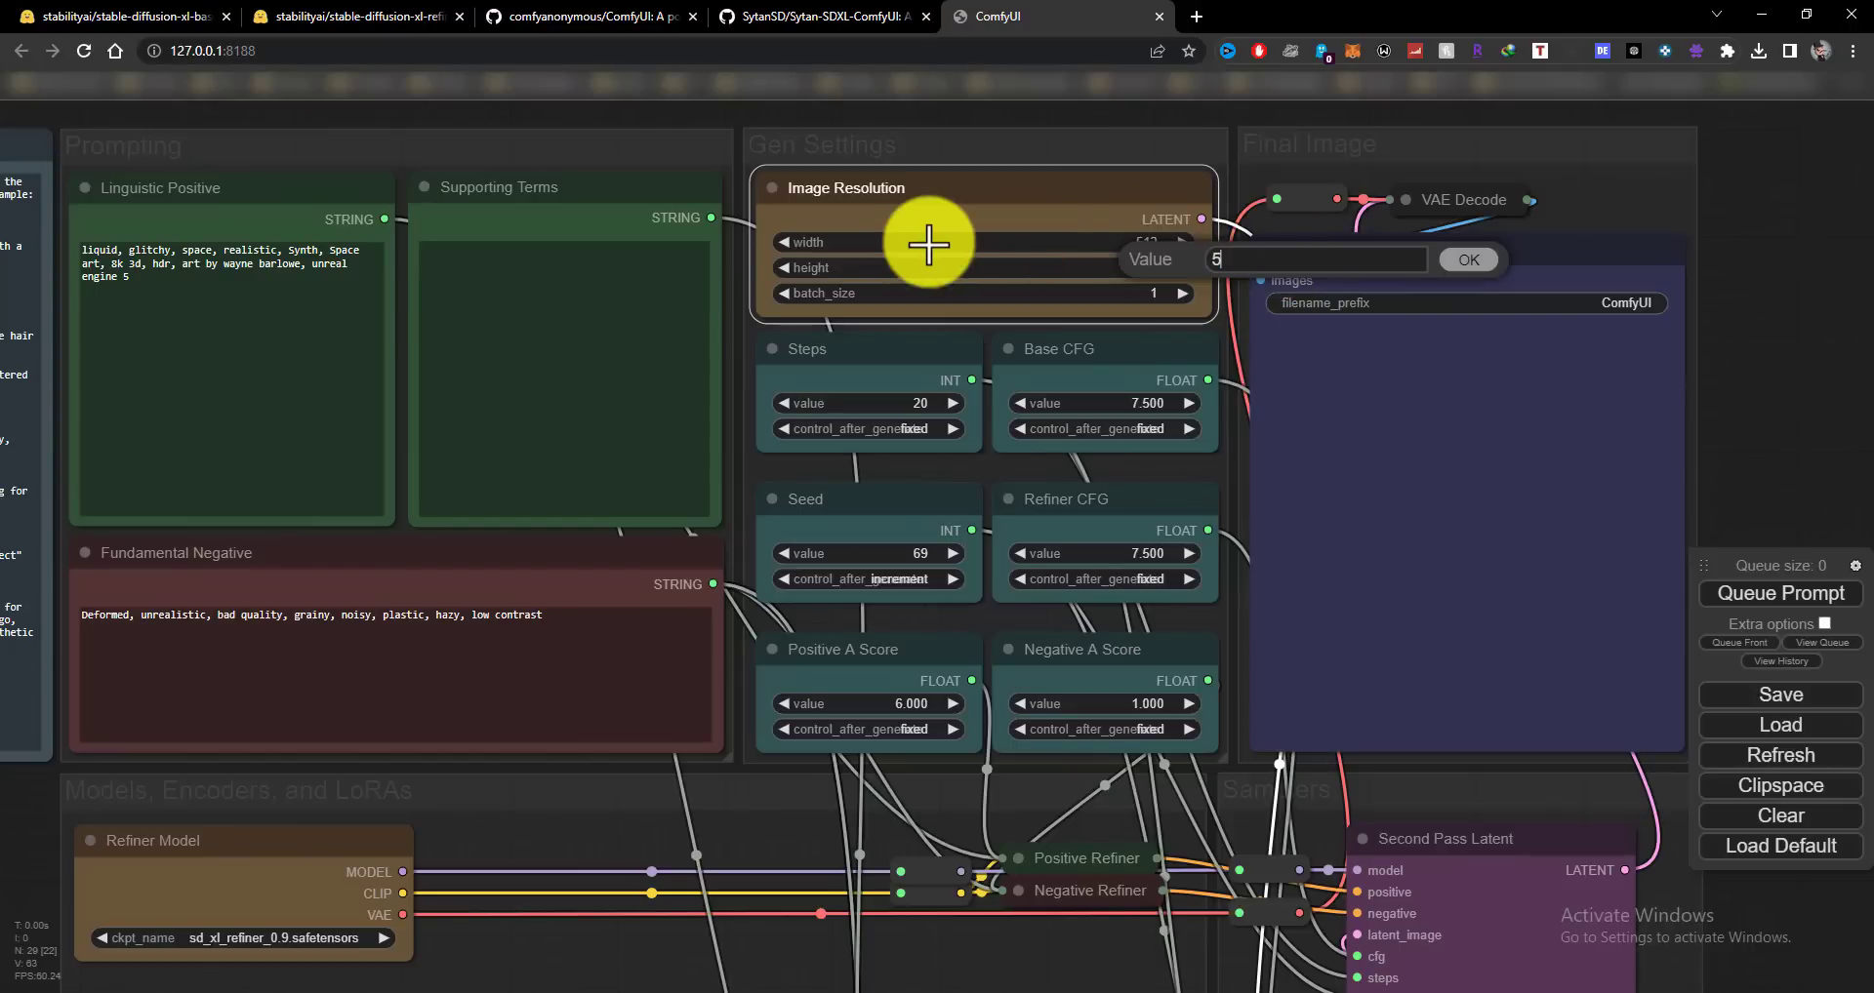
pyautogui.press('Return')
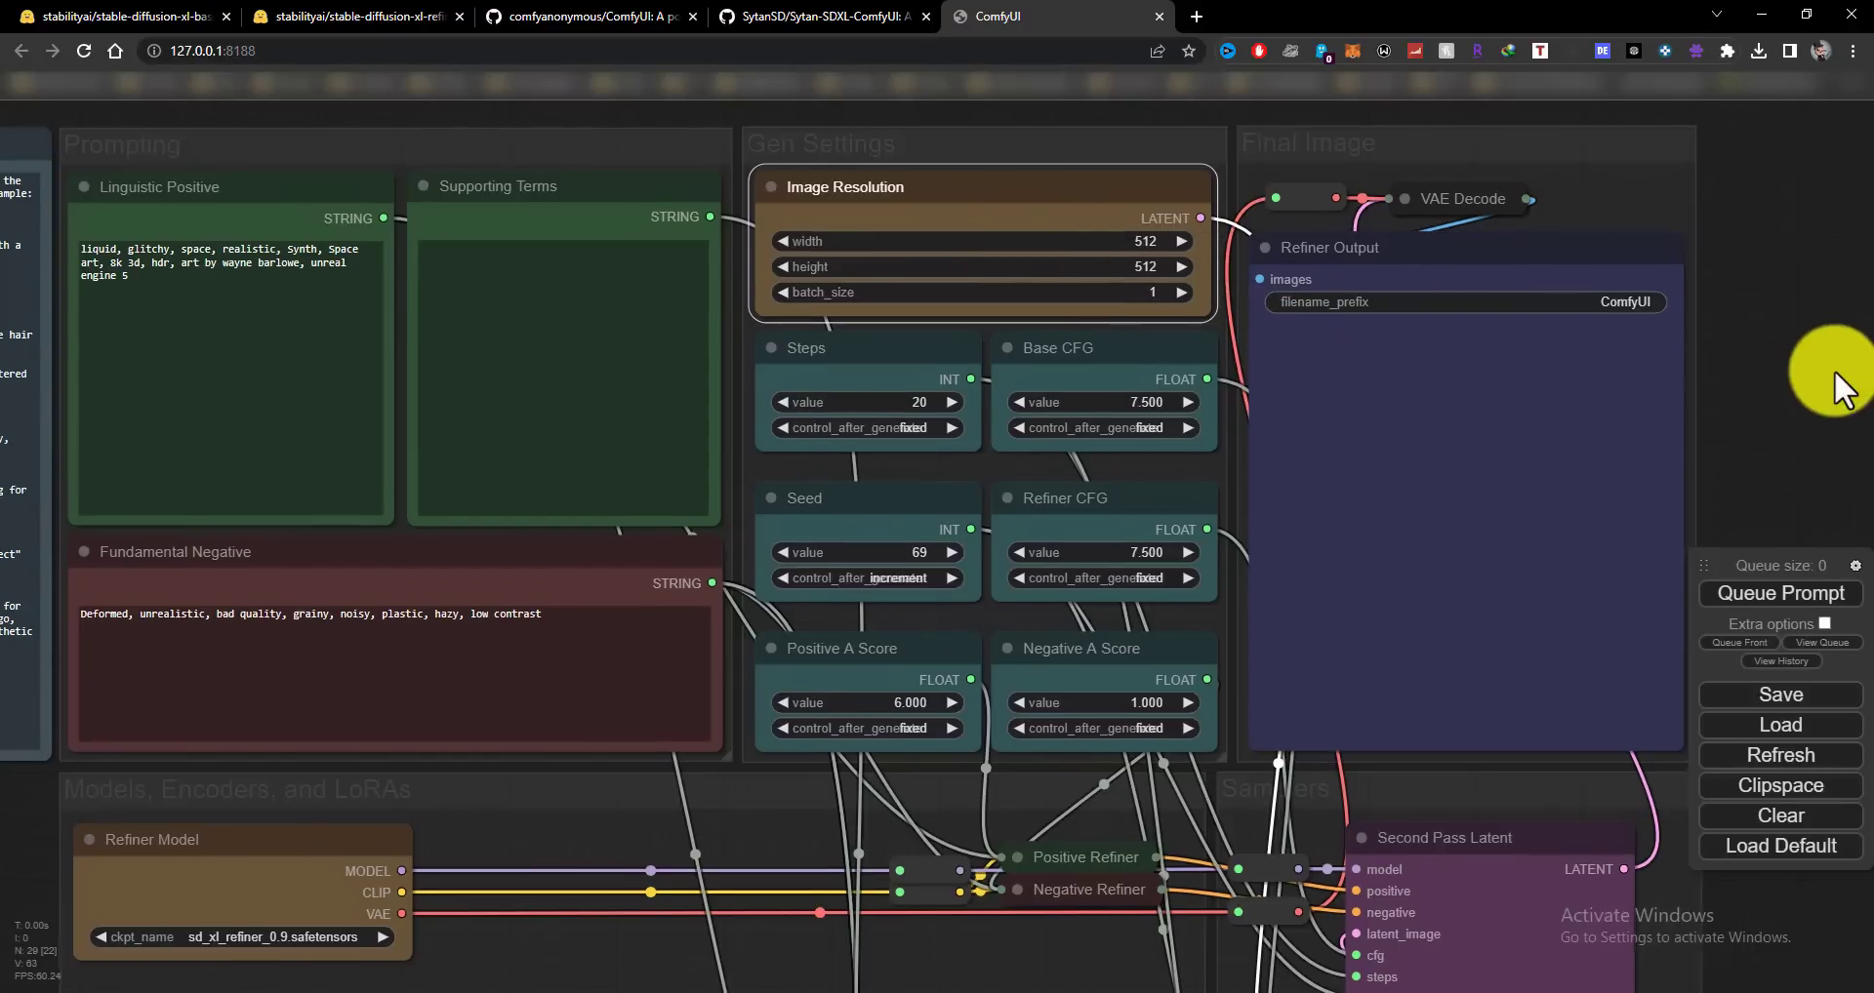
# Review the workflow's generation settings, Fundamental Negative prompt, Refiner Model, Second Pass Latent and Refiner Output nodes.
pyautogui.moveTo(1838, 389); pyautogui.dragTo(1829, 304)
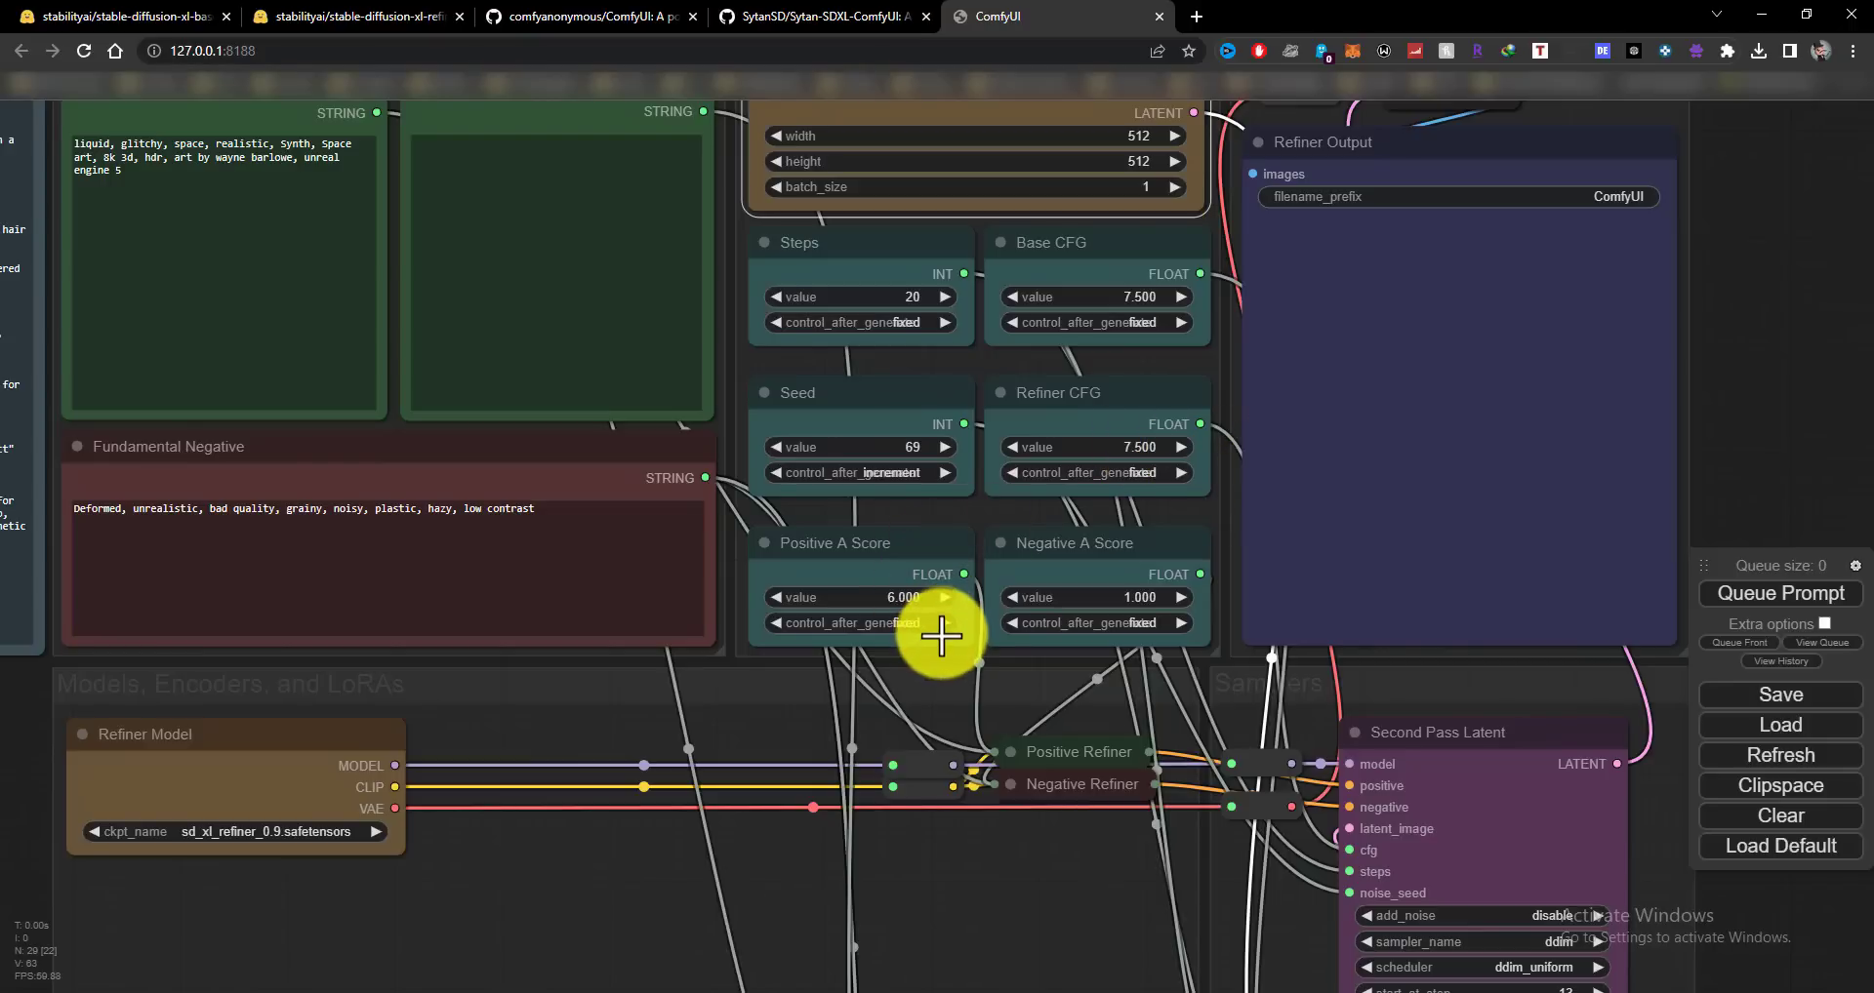
pyautogui.moveTo(1845, 362); pyautogui.dragTo(1859, 125)
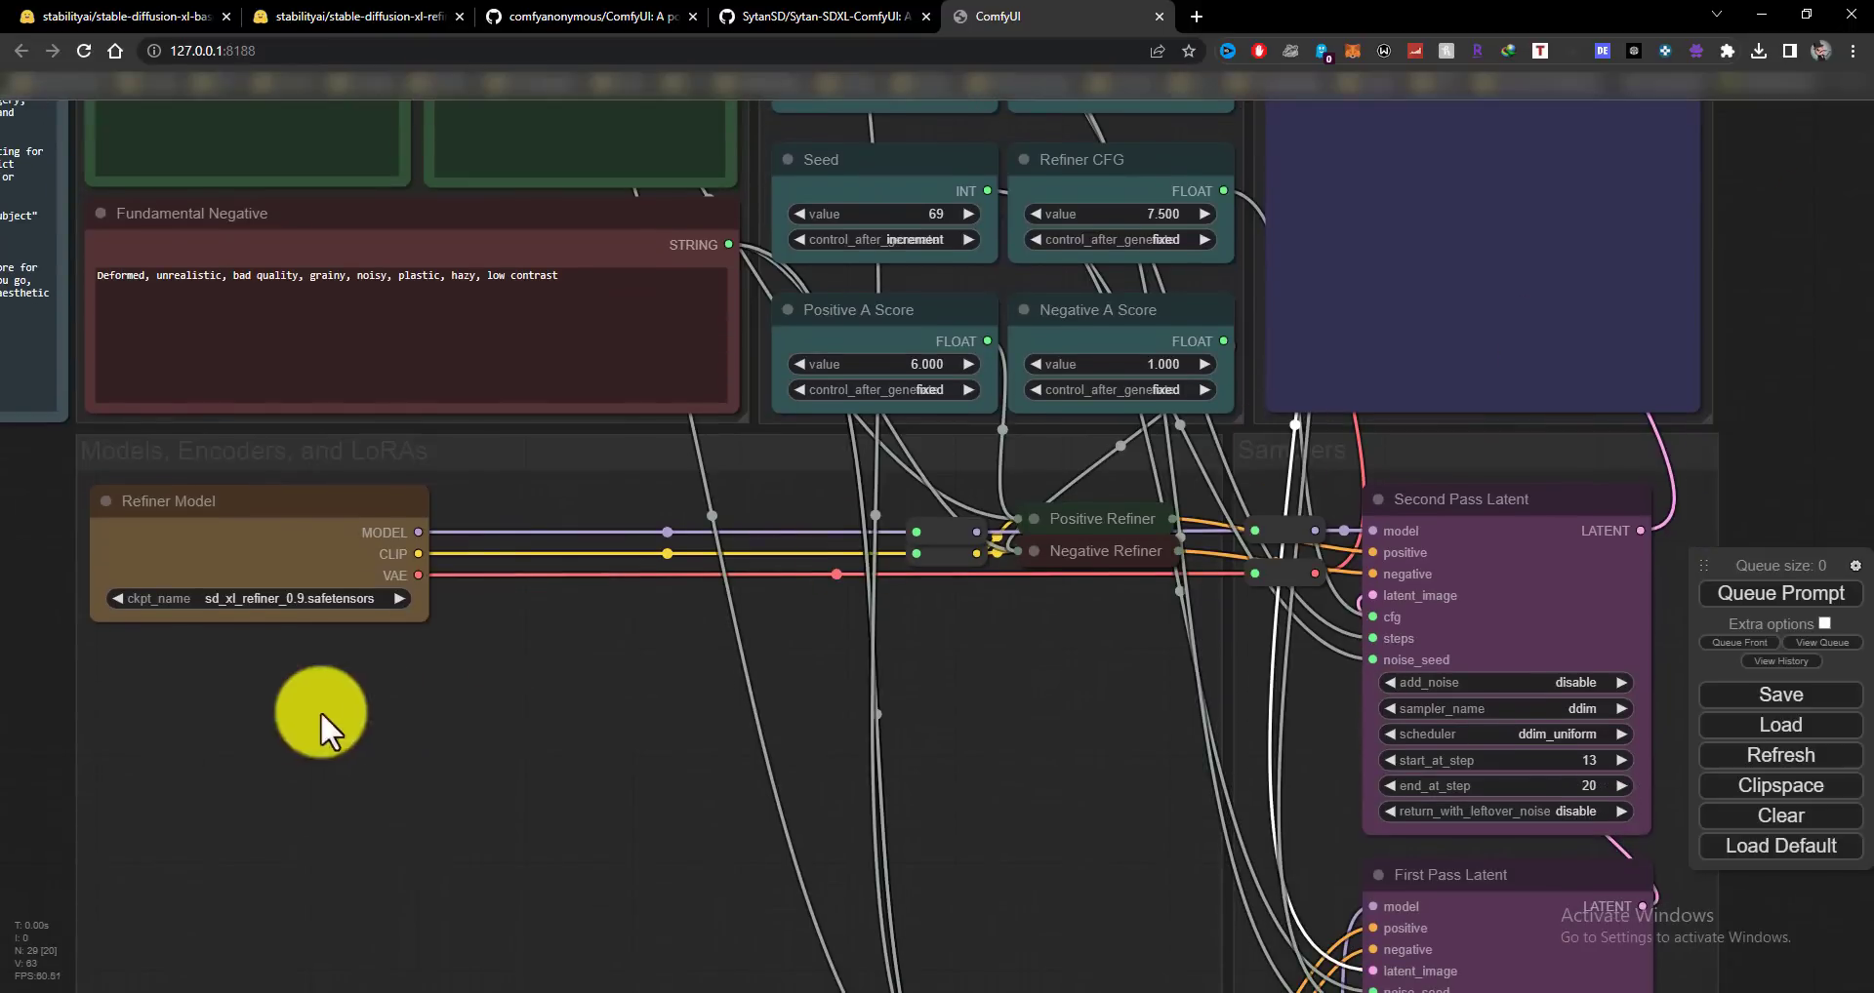
pyautogui.moveTo(556, 774); pyautogui.dragTo(315, 746)
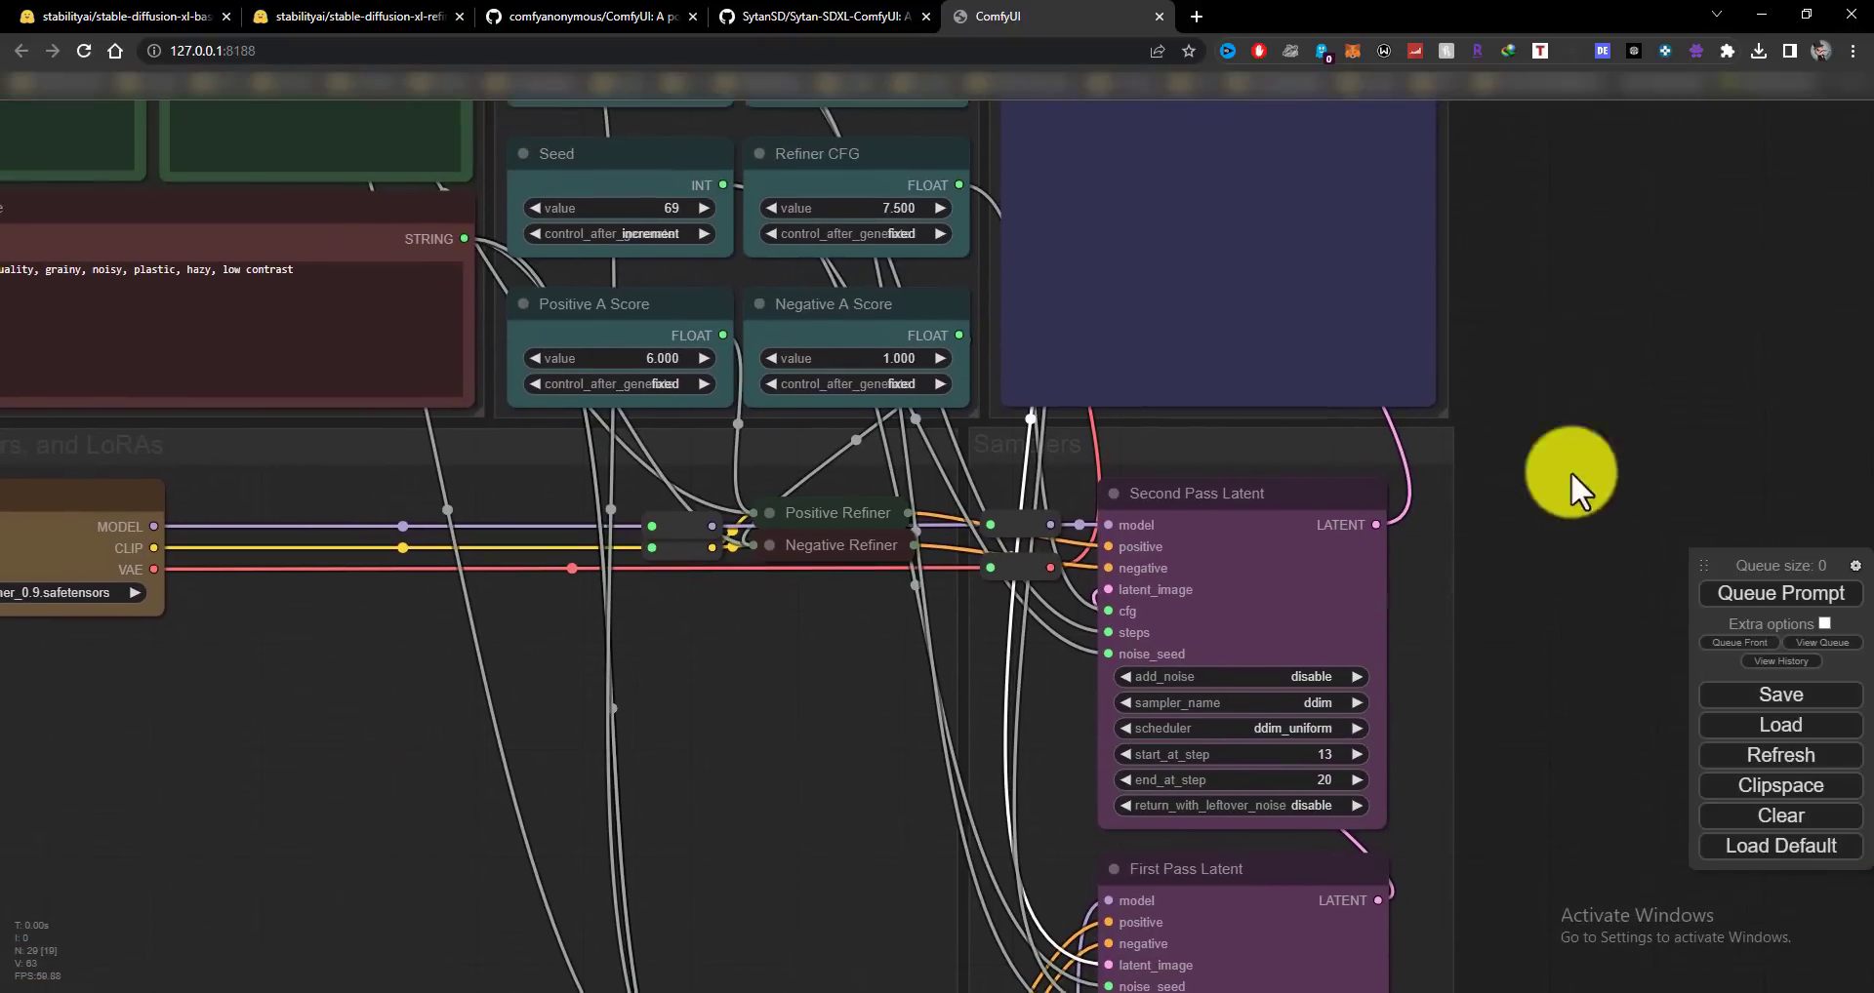
pyautogui.moveTo(1571, 472); pyautogui.dragTo(1724, 523)
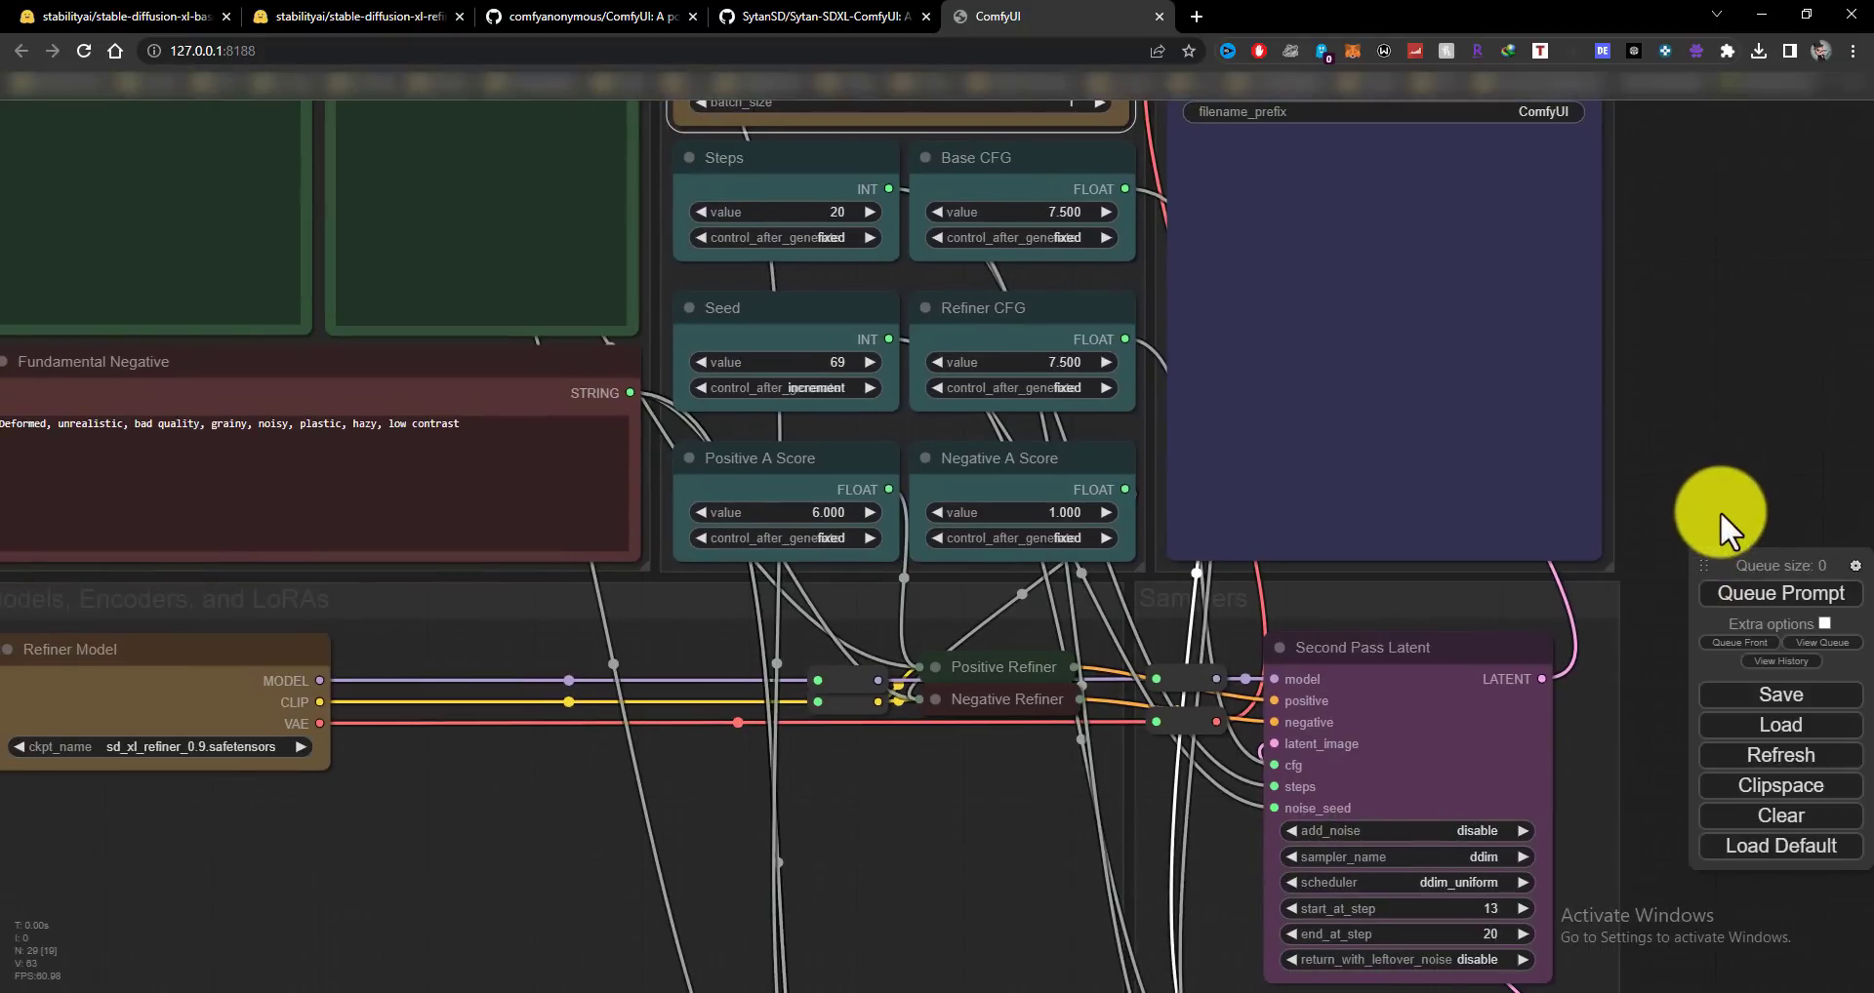
pyautogui.moveTo(243, 564)
pyautogui.mouseDown()
pyautogui.moveTo(324, 558)
pyautogui.moveTo(235, 573)
pyautogui.mouseUp()
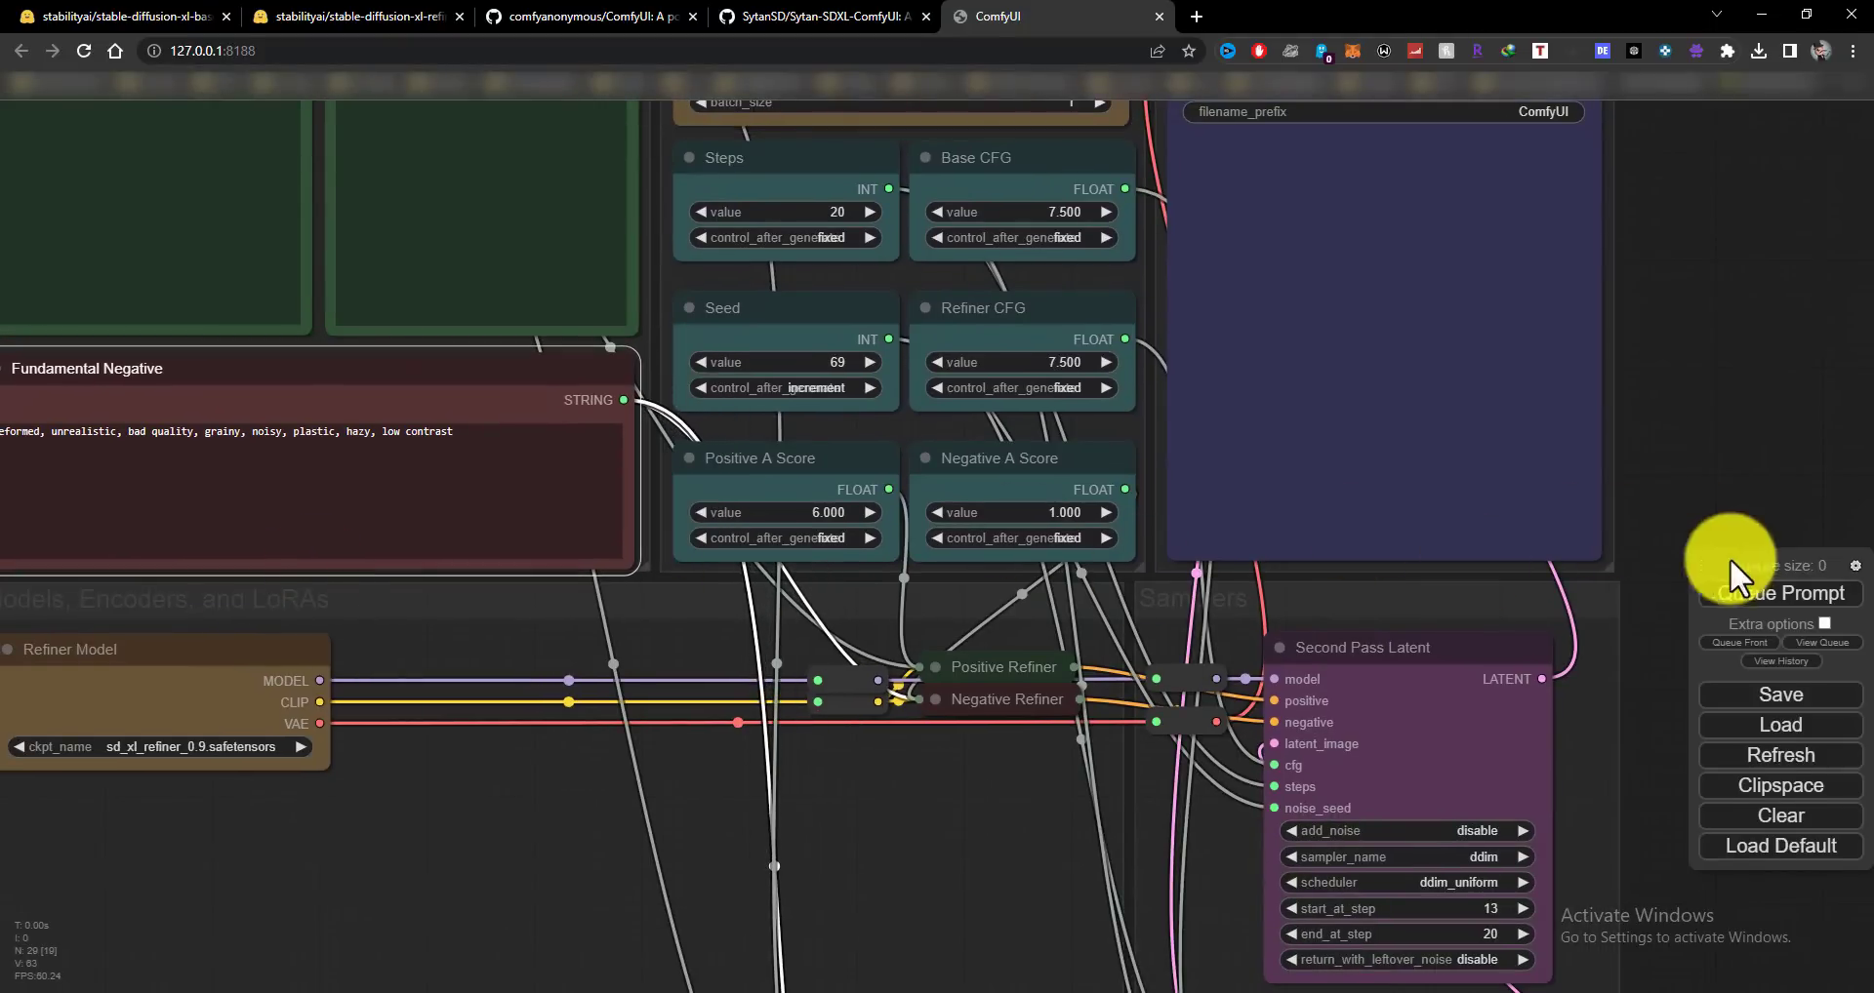
pyautogui.moveTo(1729, 558)
pyautogui.mouseDown()
pyautogui.moveTo(1754, 525)
pyautogui.moveTo(1746, 558)
pyautogui.mouseUp()
pyautogui.moveTo(1697, 471); pyautogui.dragTo(1869, 299)
pyautogui.moveTo(2, 474); pyautogui.dragTo(440, 585)
pyautogui.scroll(-2, 179, 788)
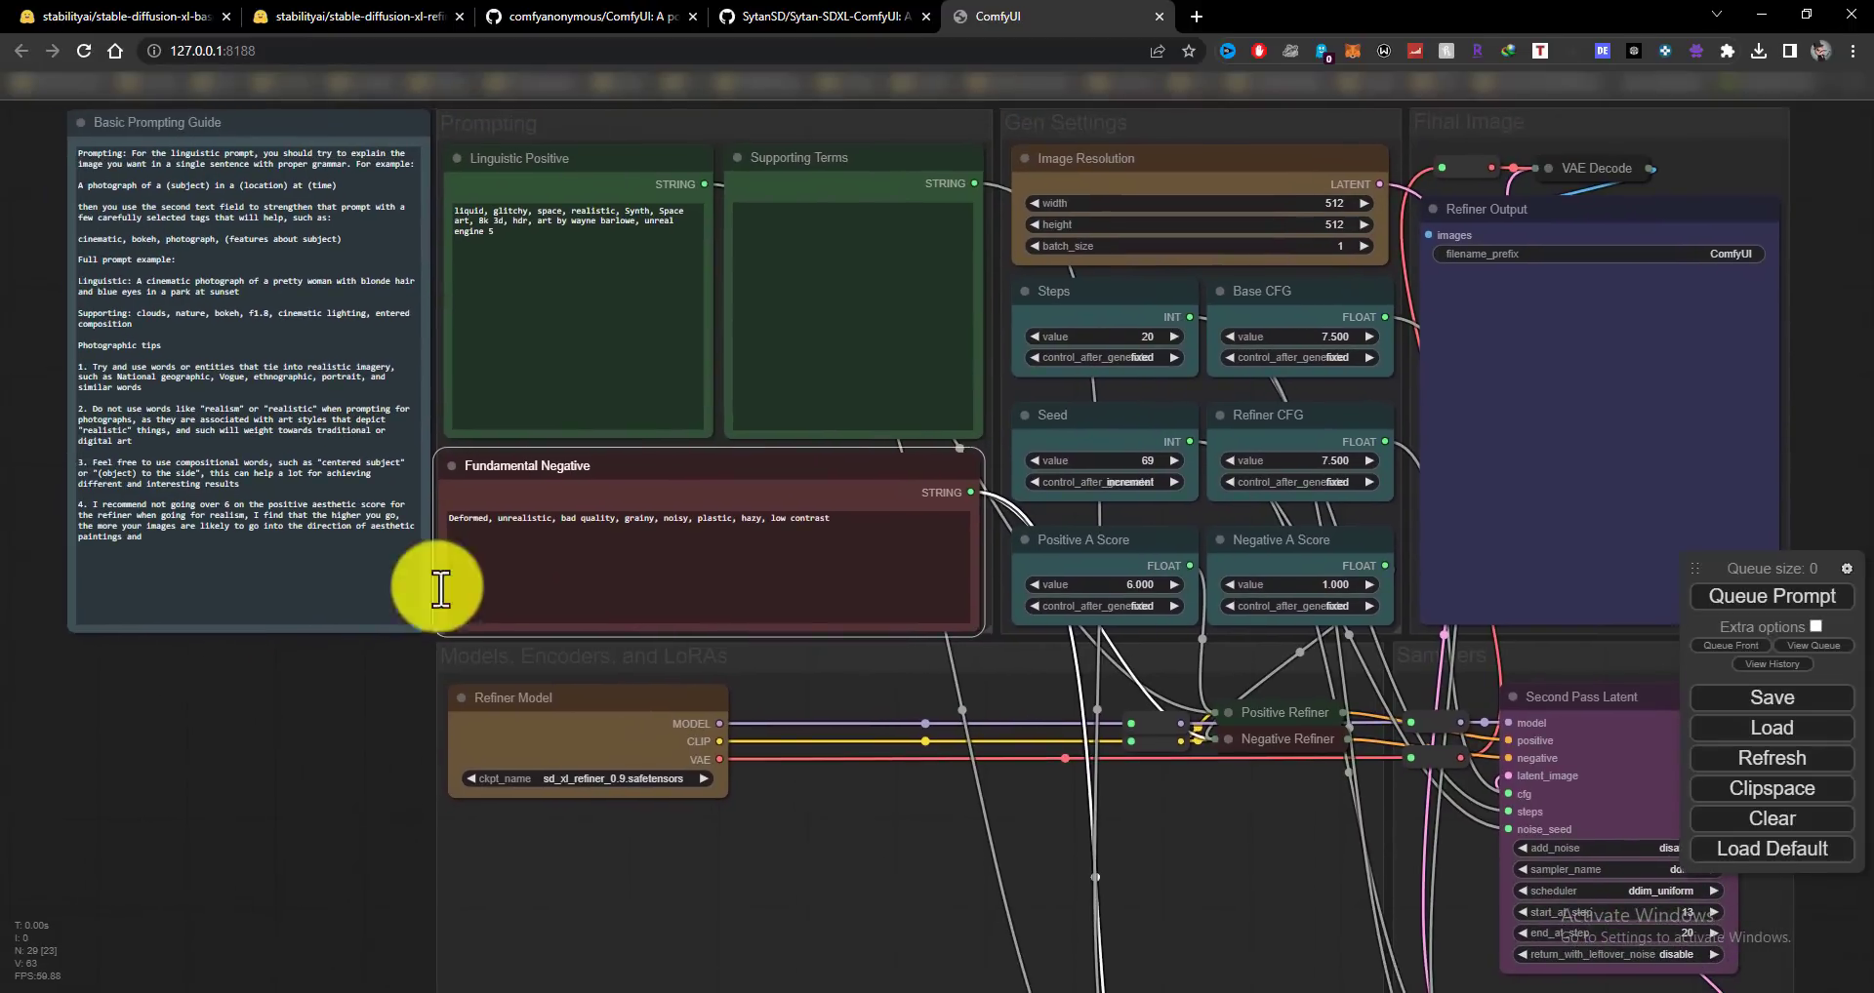
# Nudge the Fundamental Negative node slightly away from the Basic Prompting Guide and queue the prompt for generation.
pyautogui.moveTo(493, 470); pyautogui.dragTo(499, 468)
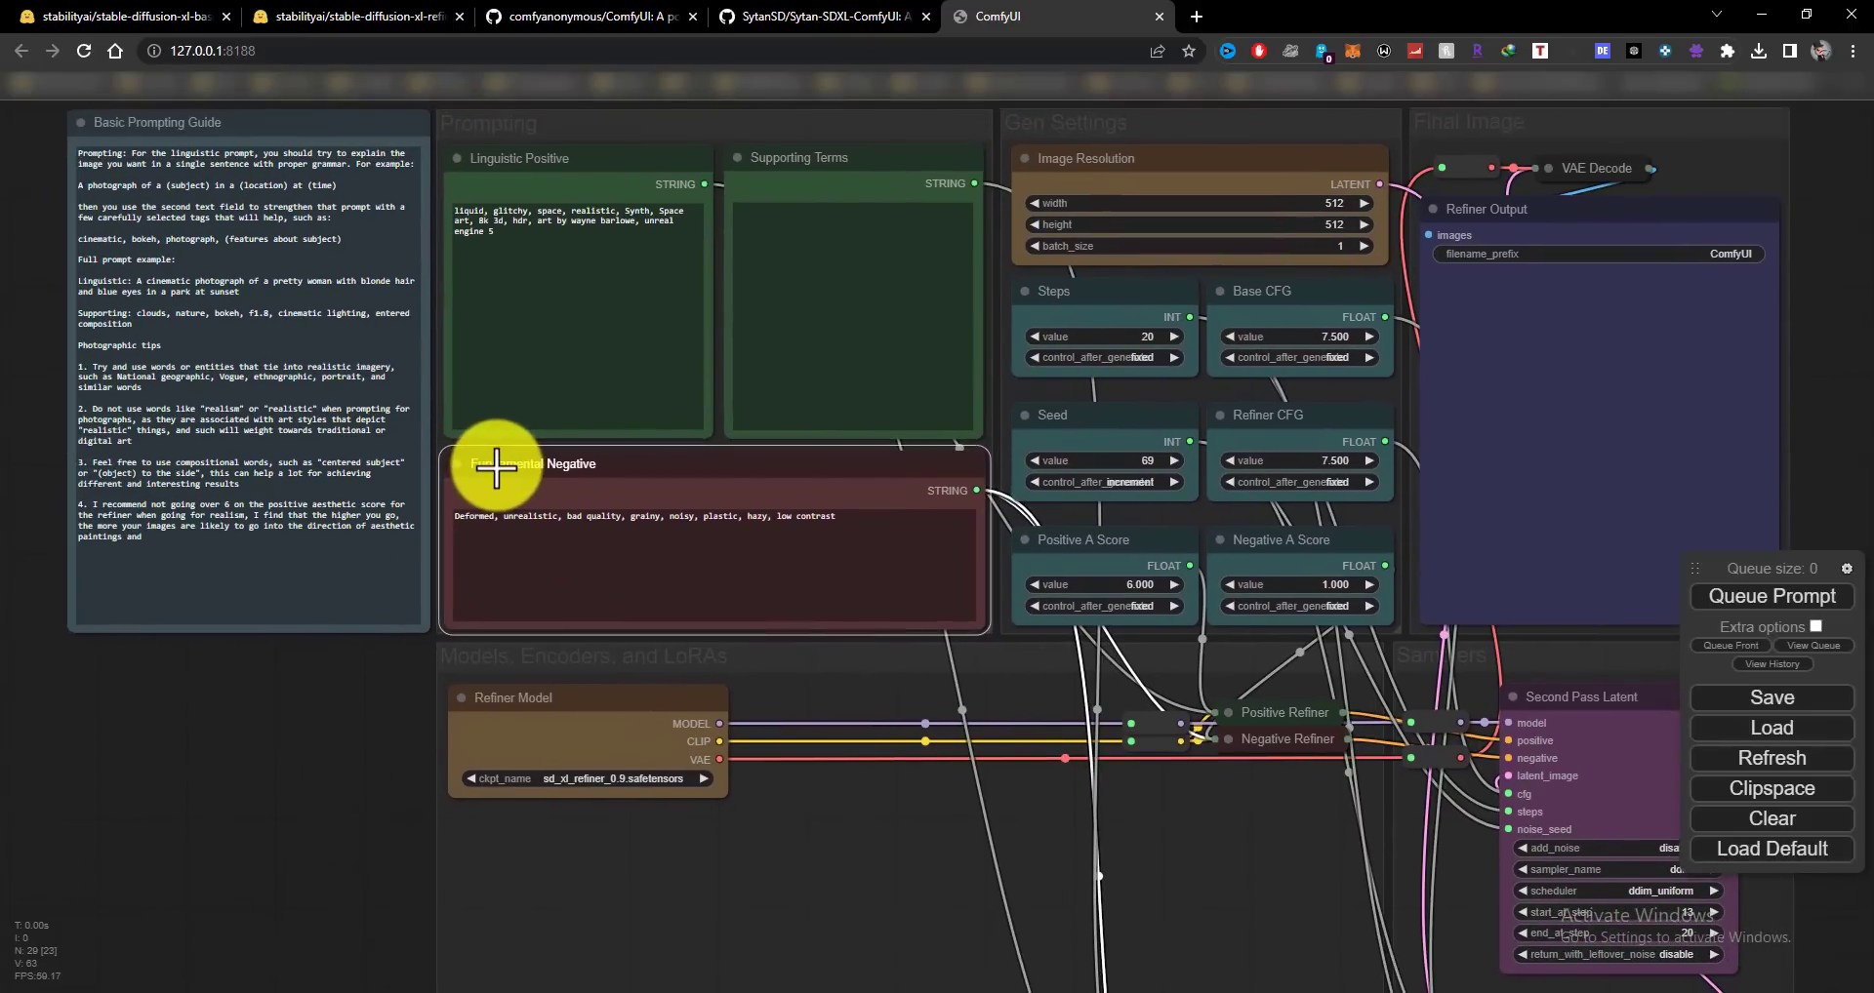
pyautogui.click(238, 808)
pyautogui.moveTo(264, 800); pyautogui.dragTo(98, 709)
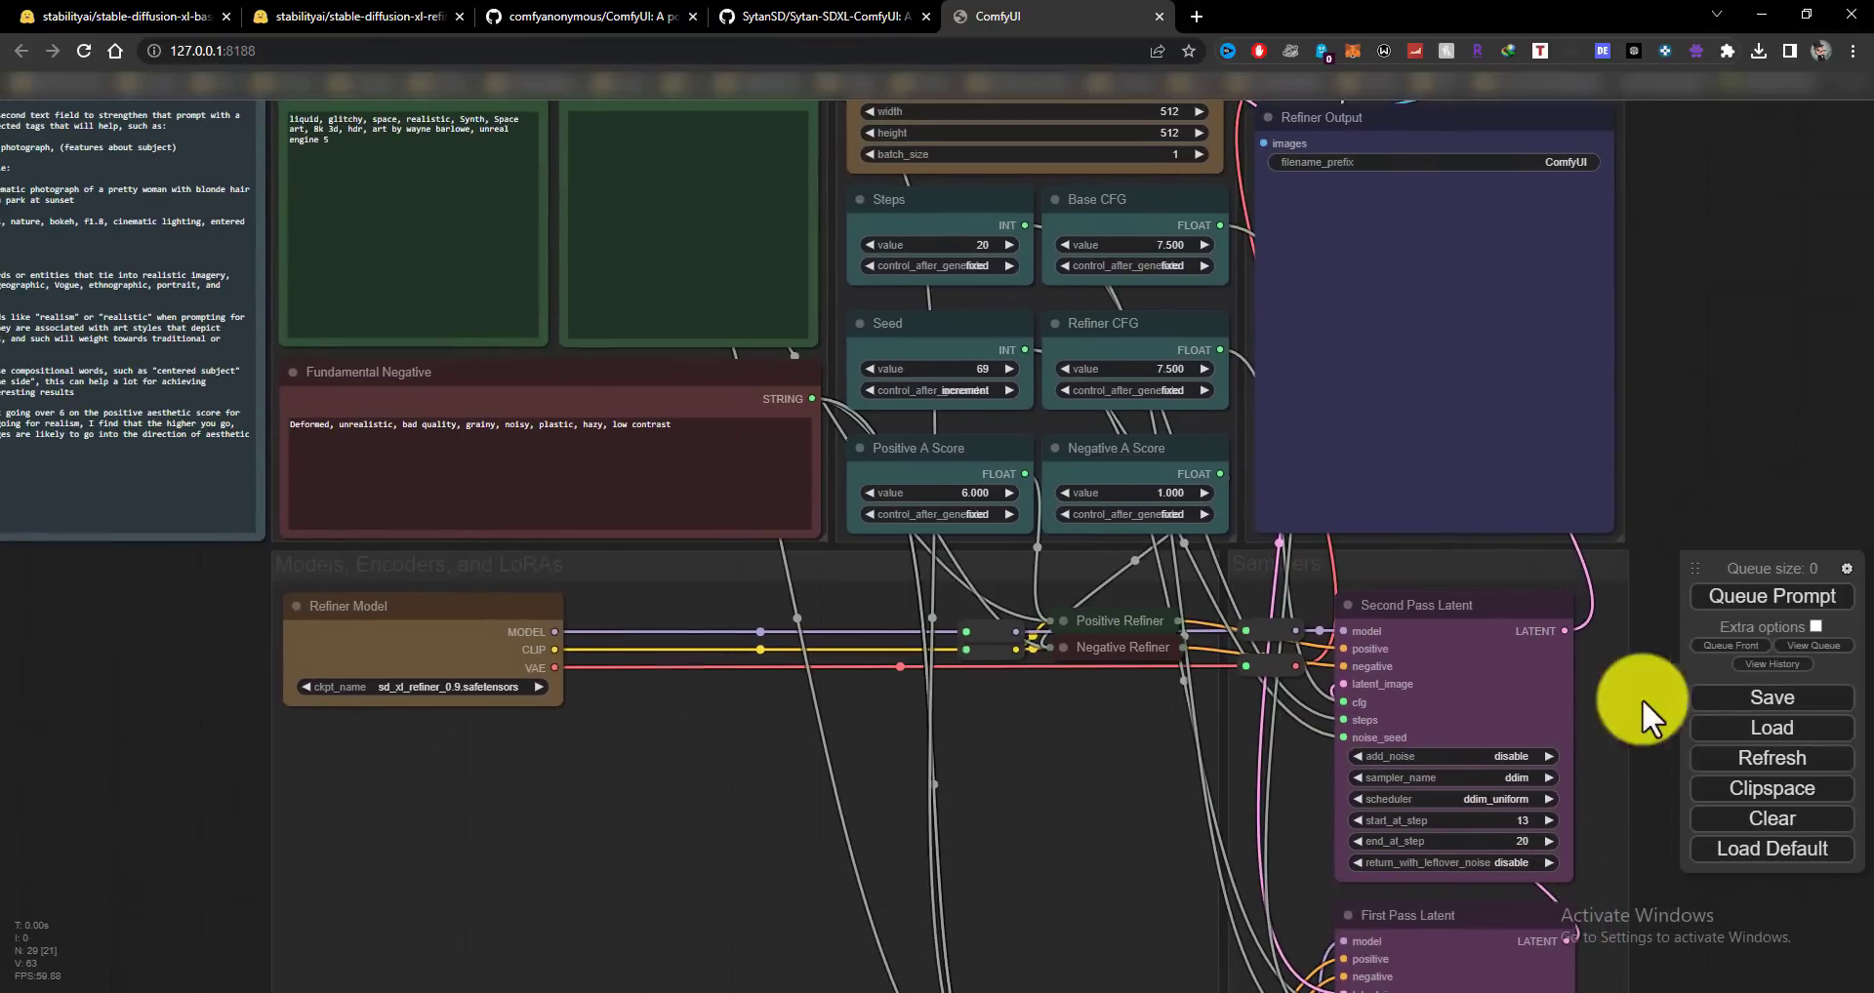
pyautogui.click(1791, 610)
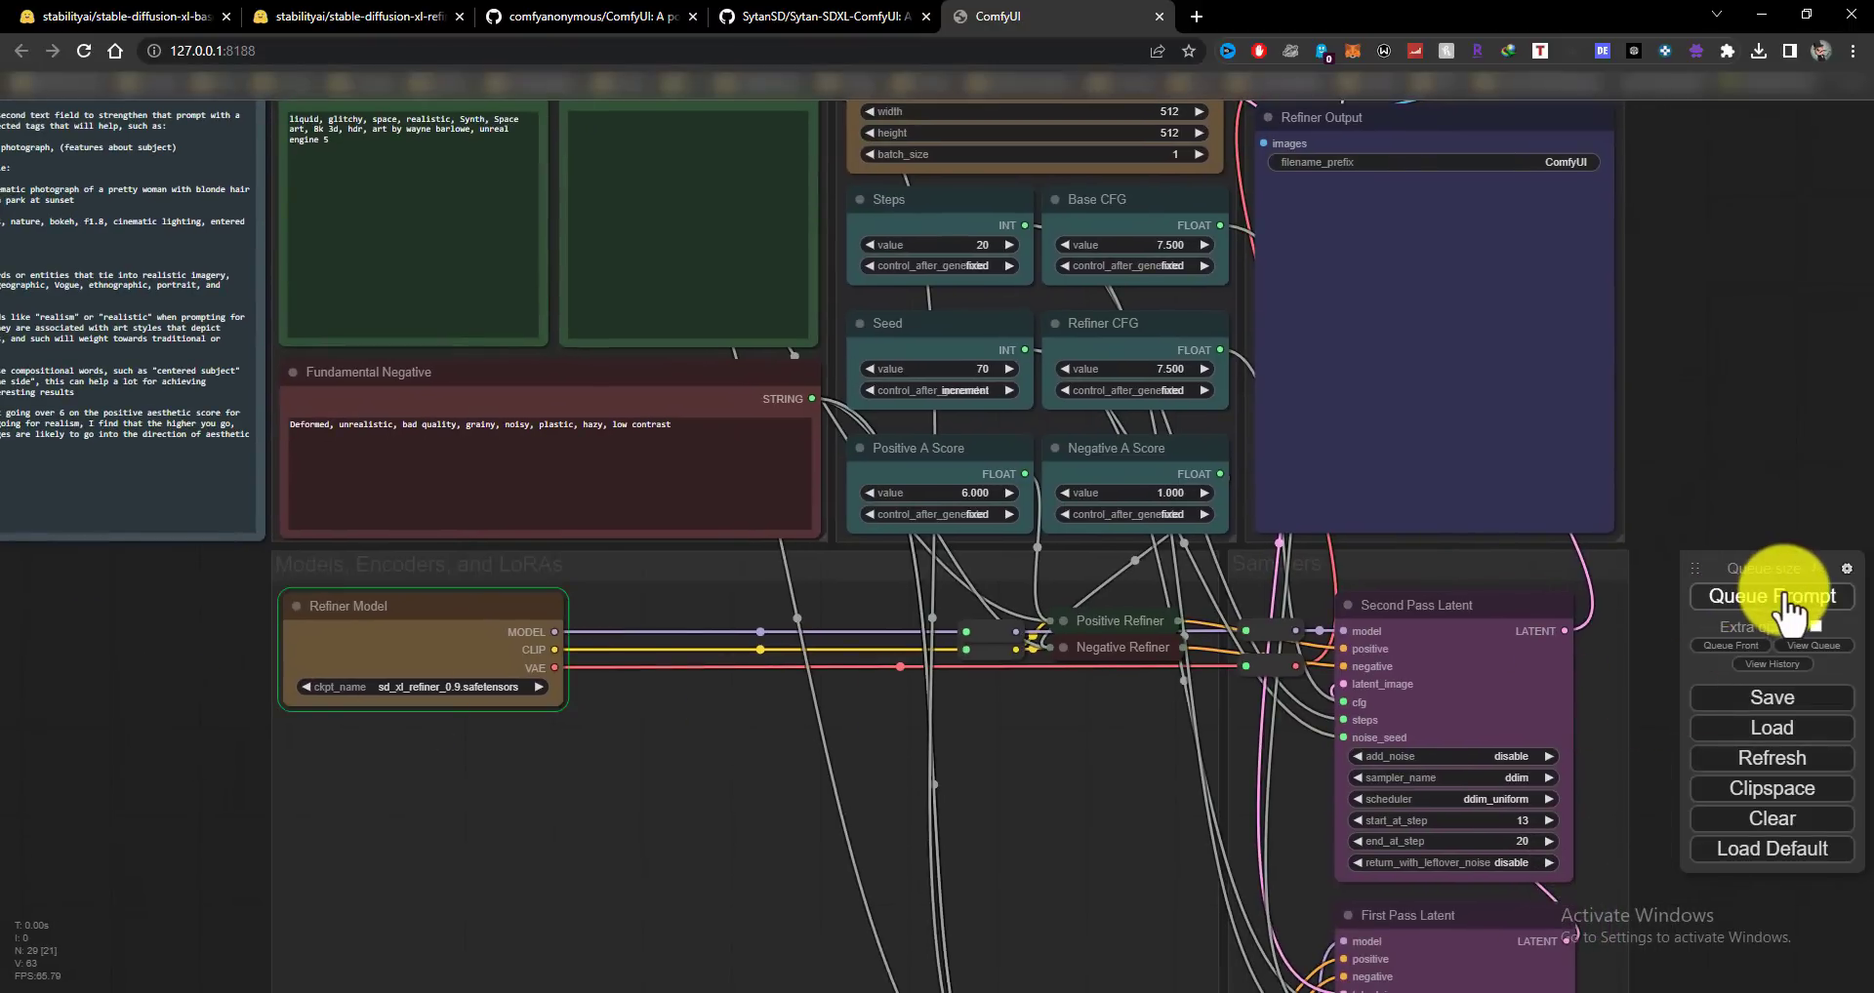
# Show the server's command window, enlarge it to read the generation log, and return to the workflow's model nodes.
pyautogui.moveTo(117, 765); pyautogui.dragTo(114, 527)
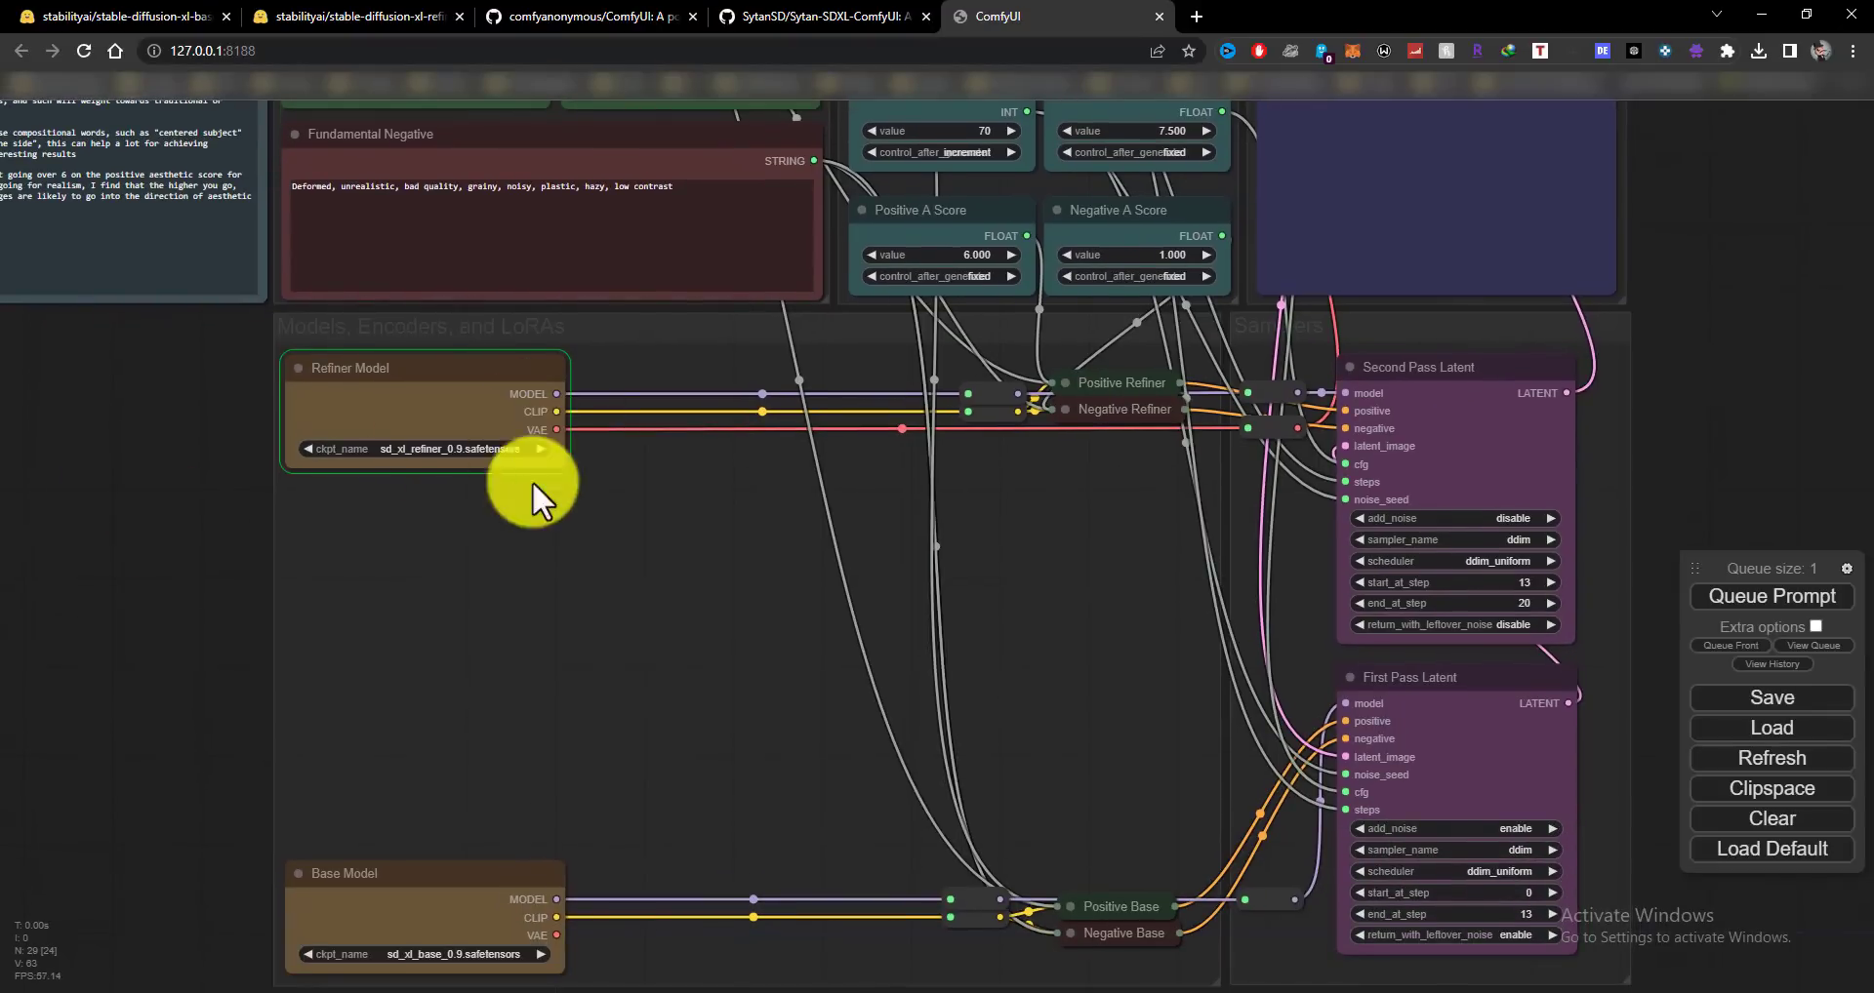
pyautogui.click(1004, 987)
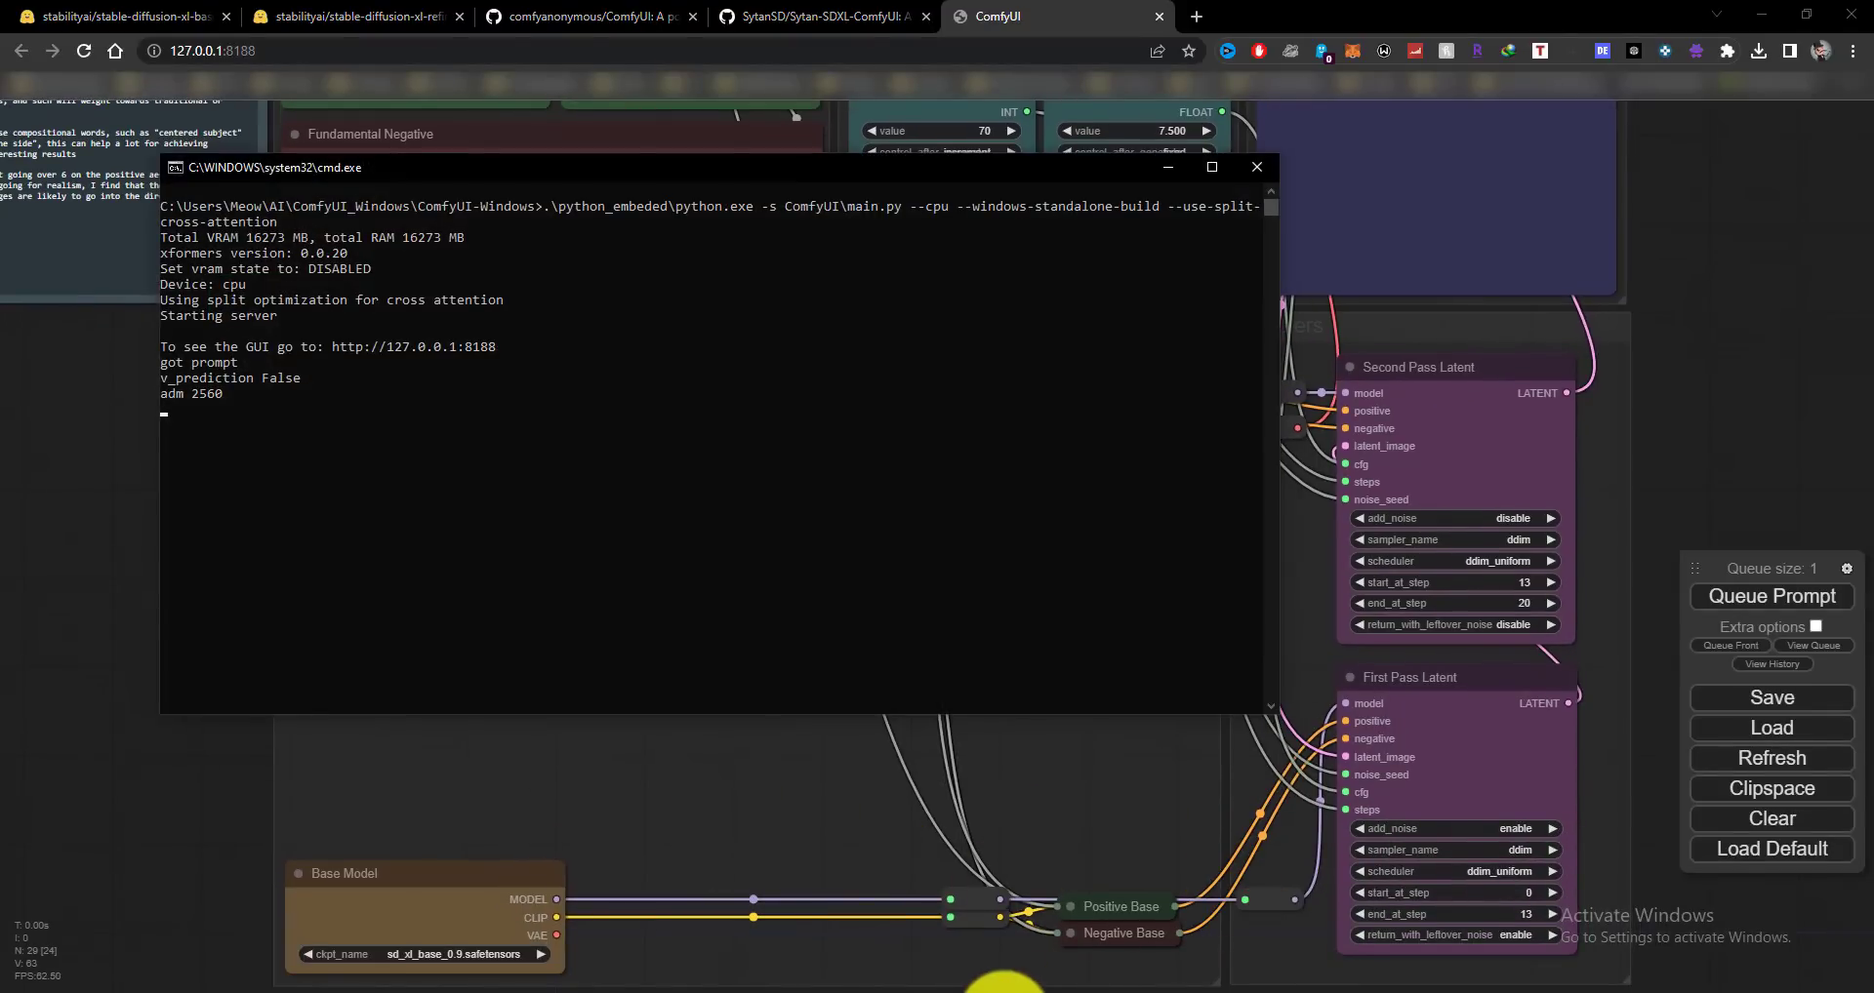
pyautogui.moveTo(1274, 718); pyautogui.dragTo(1534, 790)
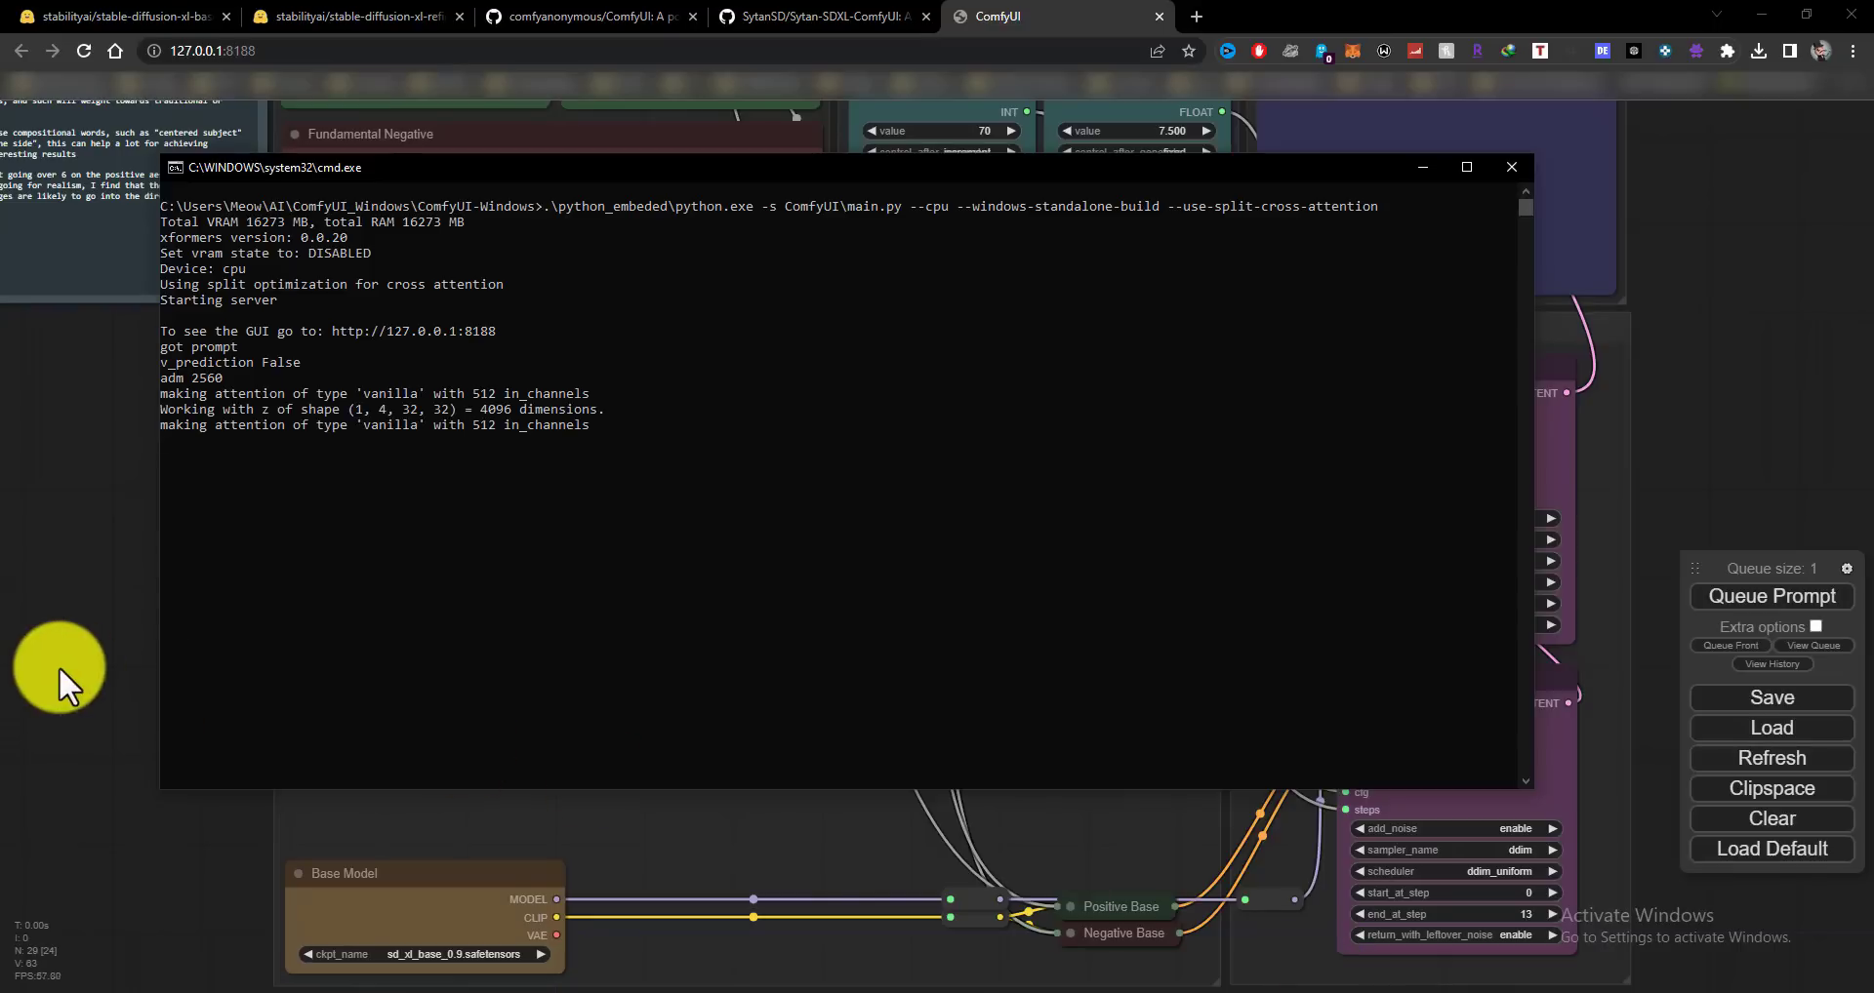
pyautogui.click(2, 661)
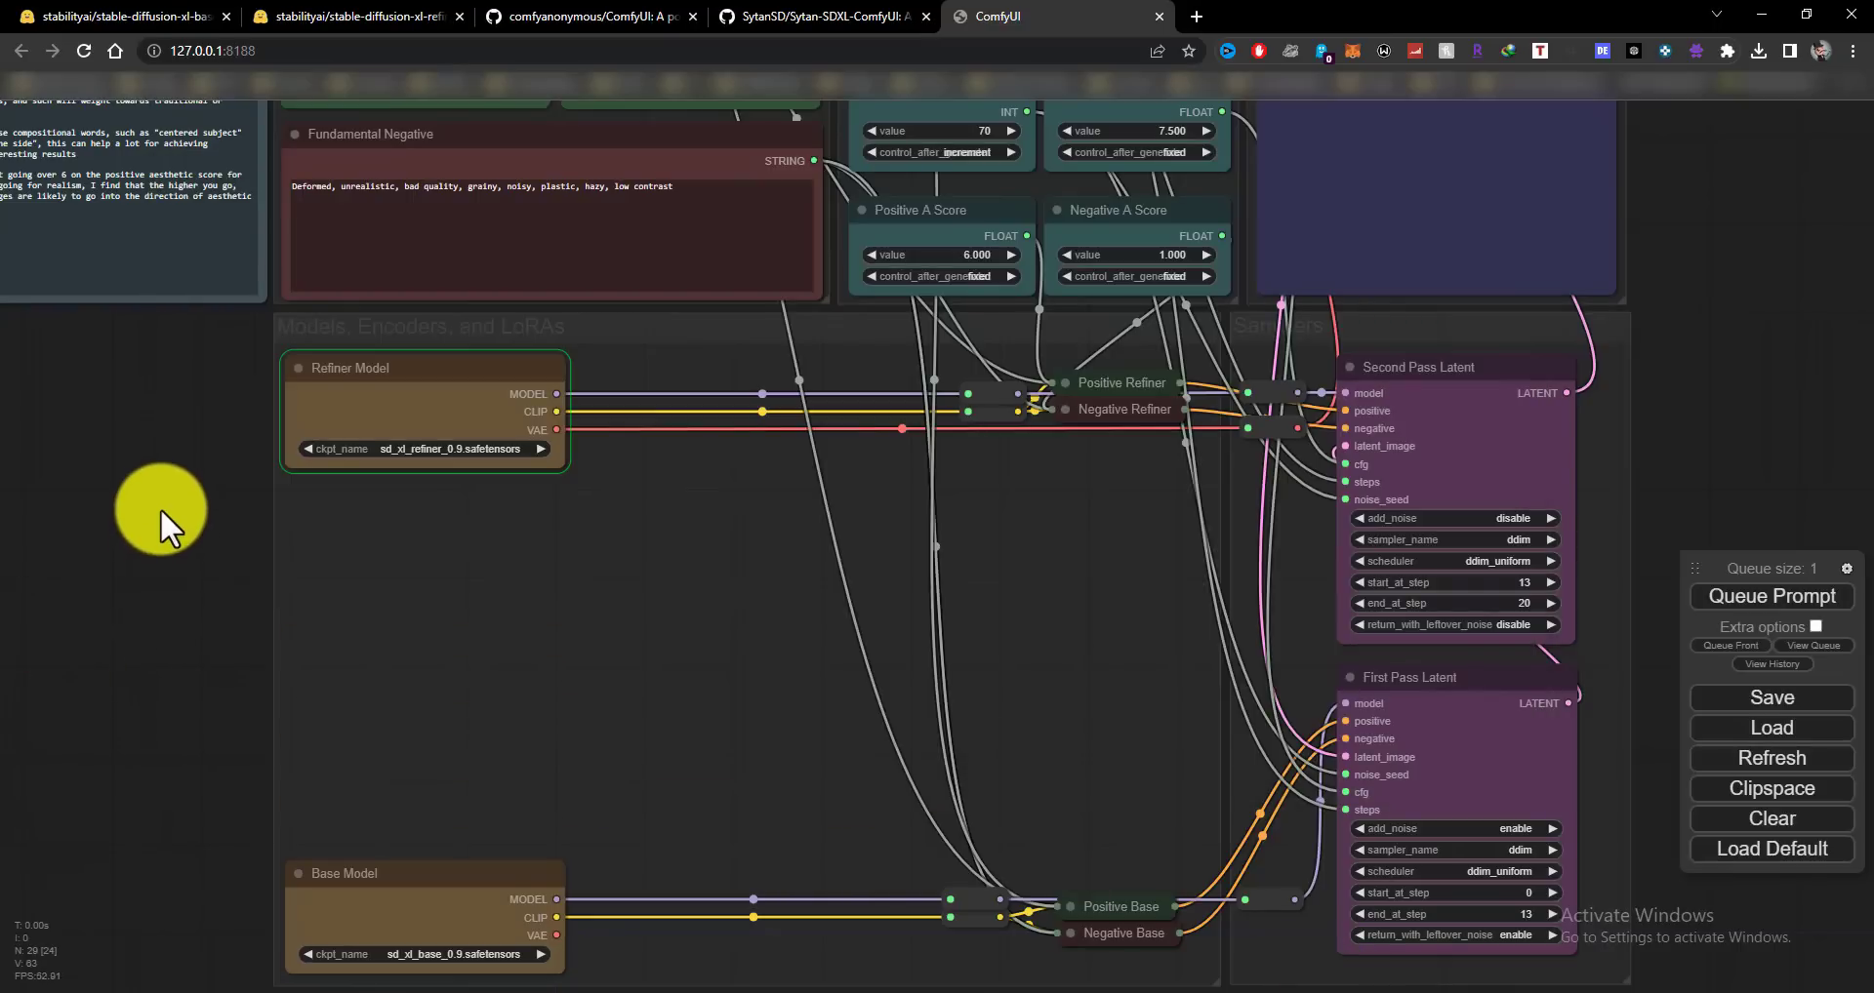
pyautogui.moveTo(161, 594); pyautogui.dragTo(133, 642)
pyautogui.moveTo(129, 495); pyautogui.dragTo(196, 531)
pyautogui.moveTo(210, 712); pyautogui.dragTo(195, 601)
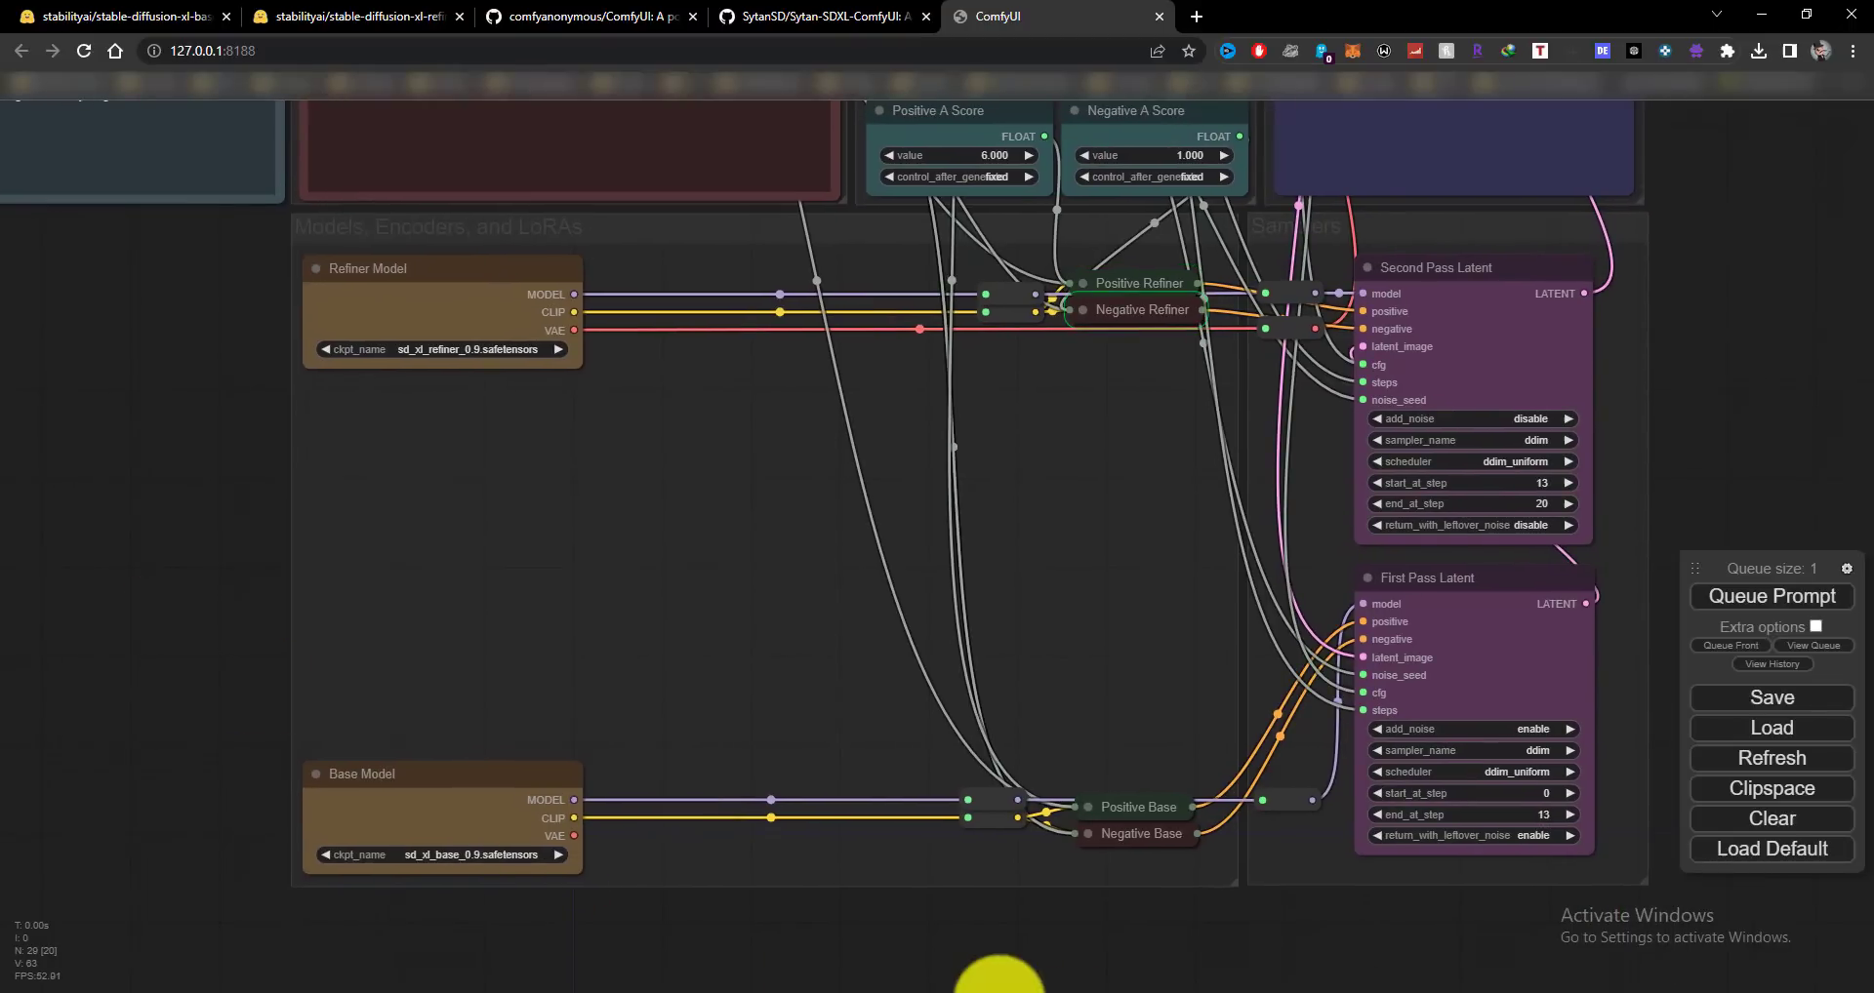
# Check the console log and examine the CPU, memory and GPU performance graphs in Task Manager during the generation.
pyautogui.click(998, 991)
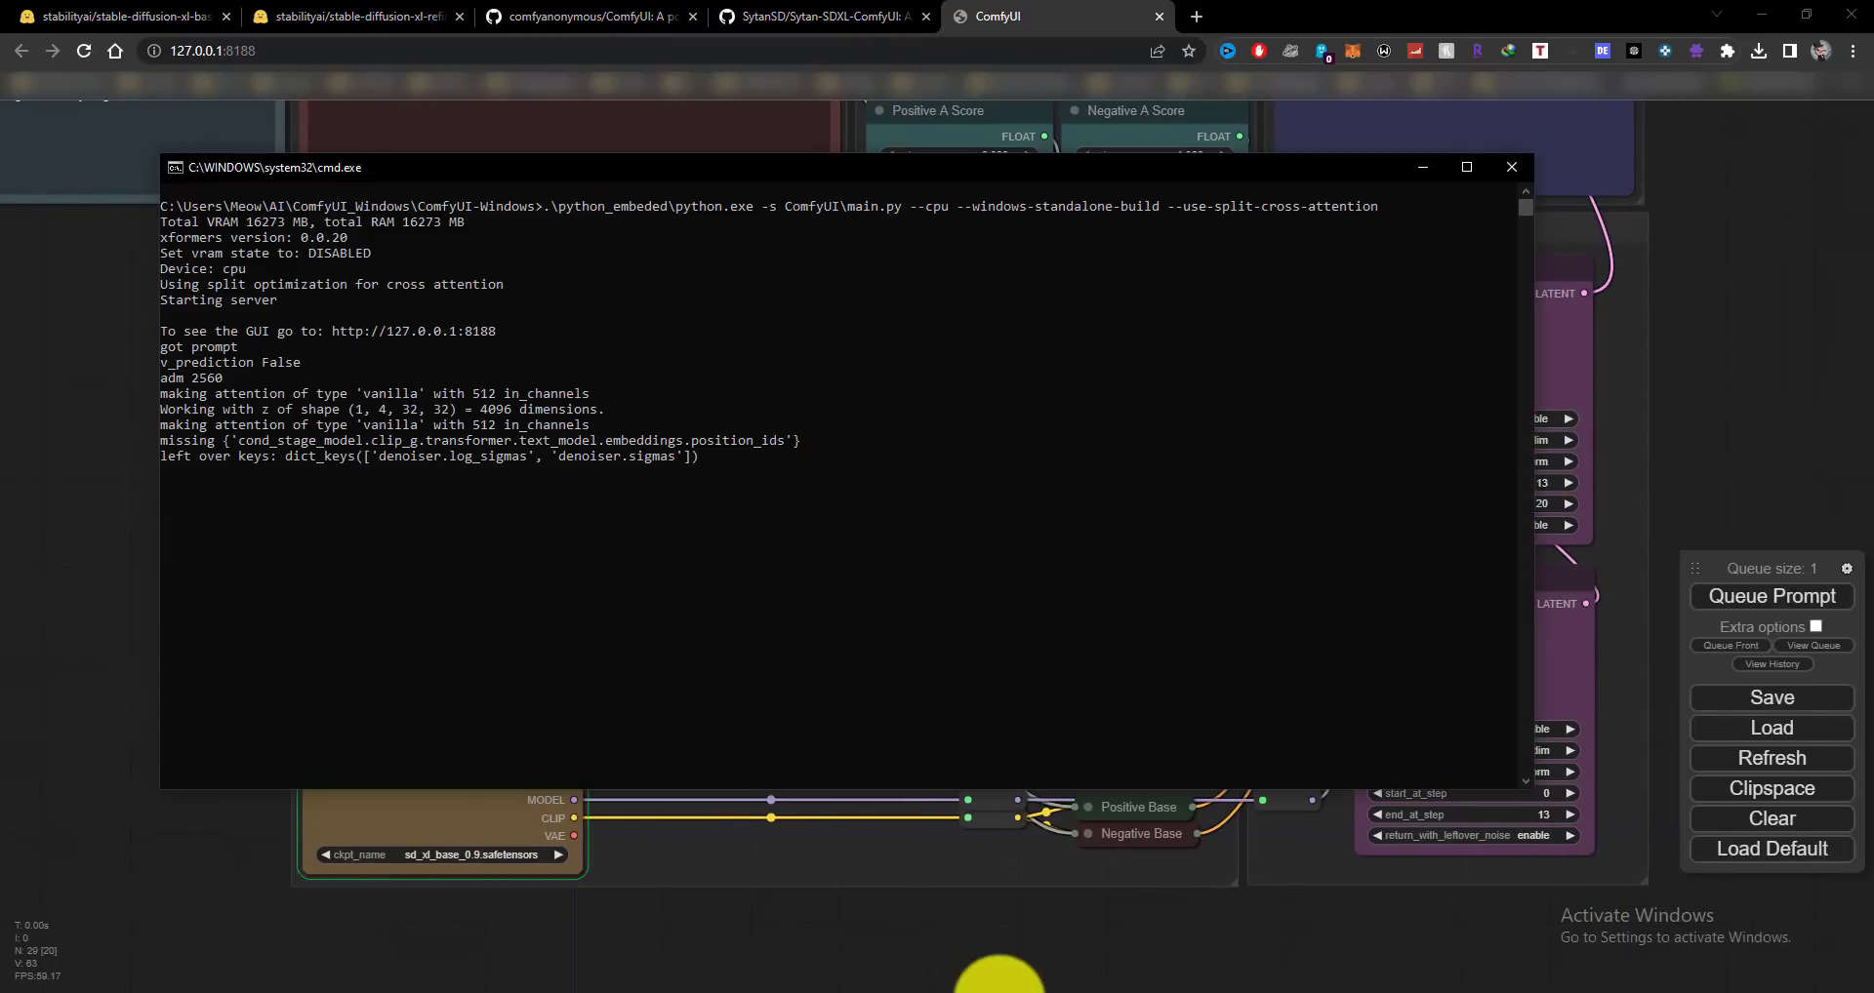
pyautogui.click(119, 991)
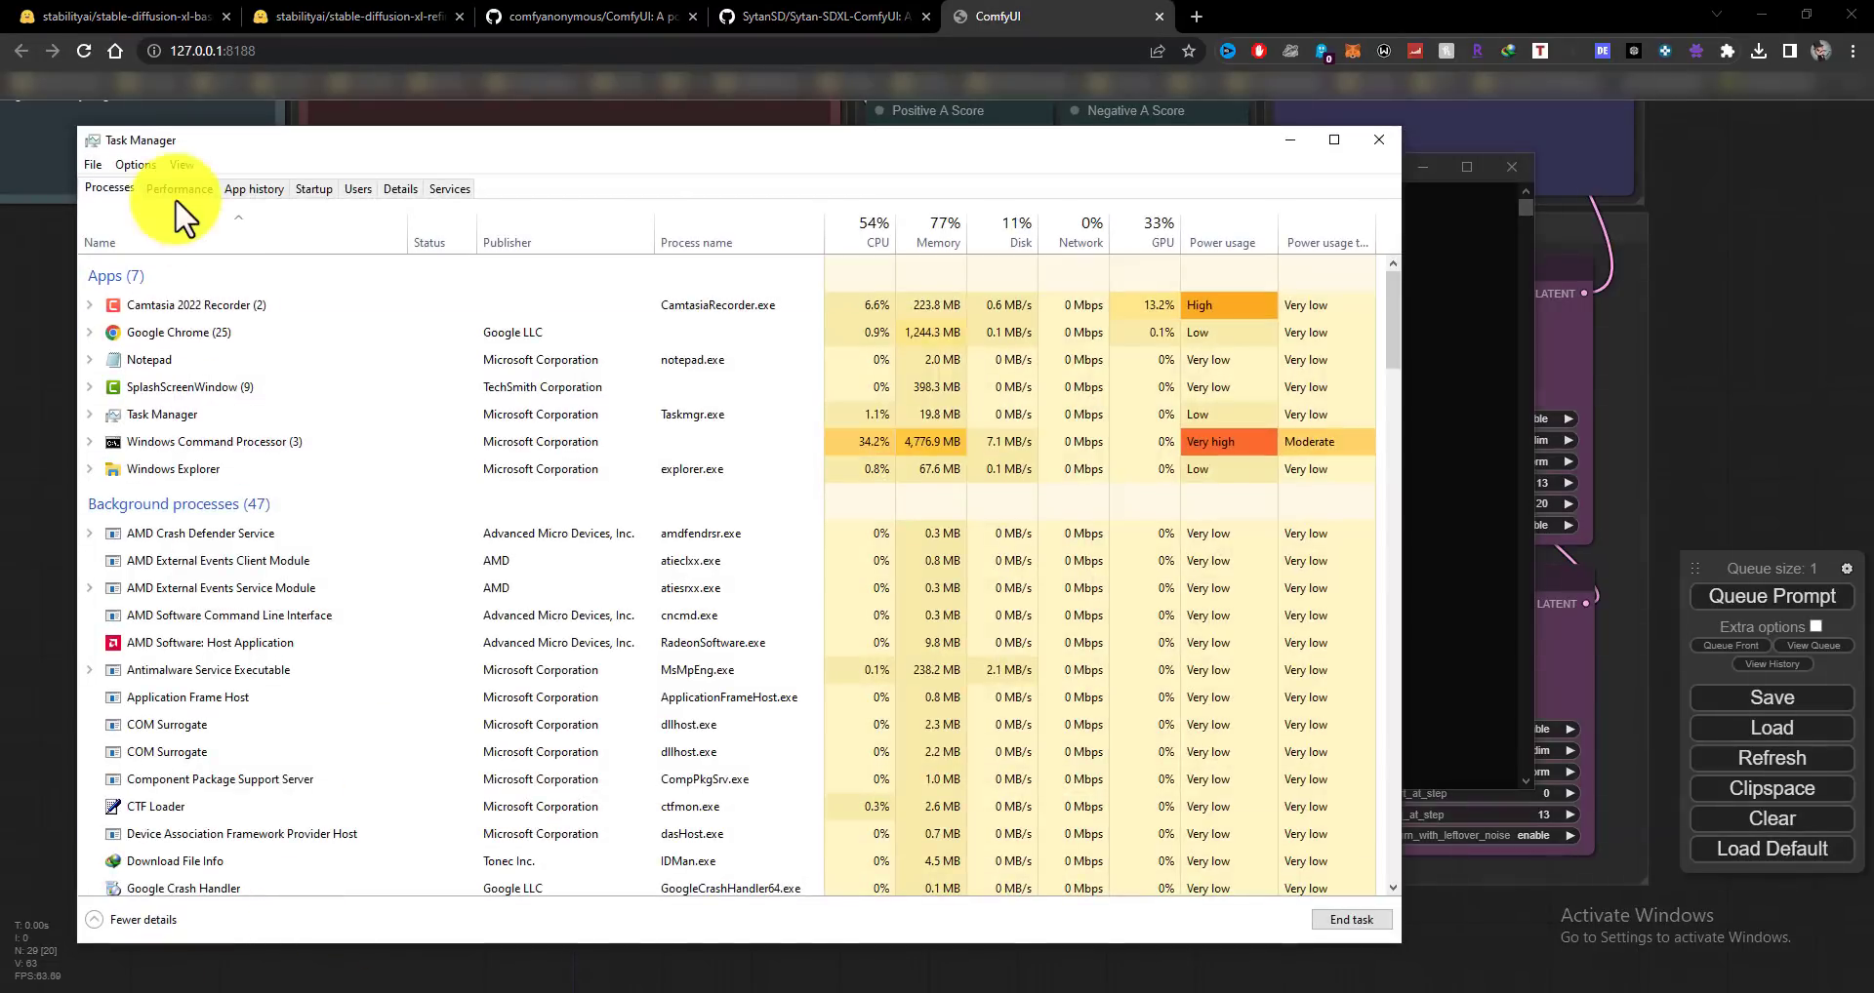
pyautogui.click(179, 188)
pyautogui.click(208, 256)
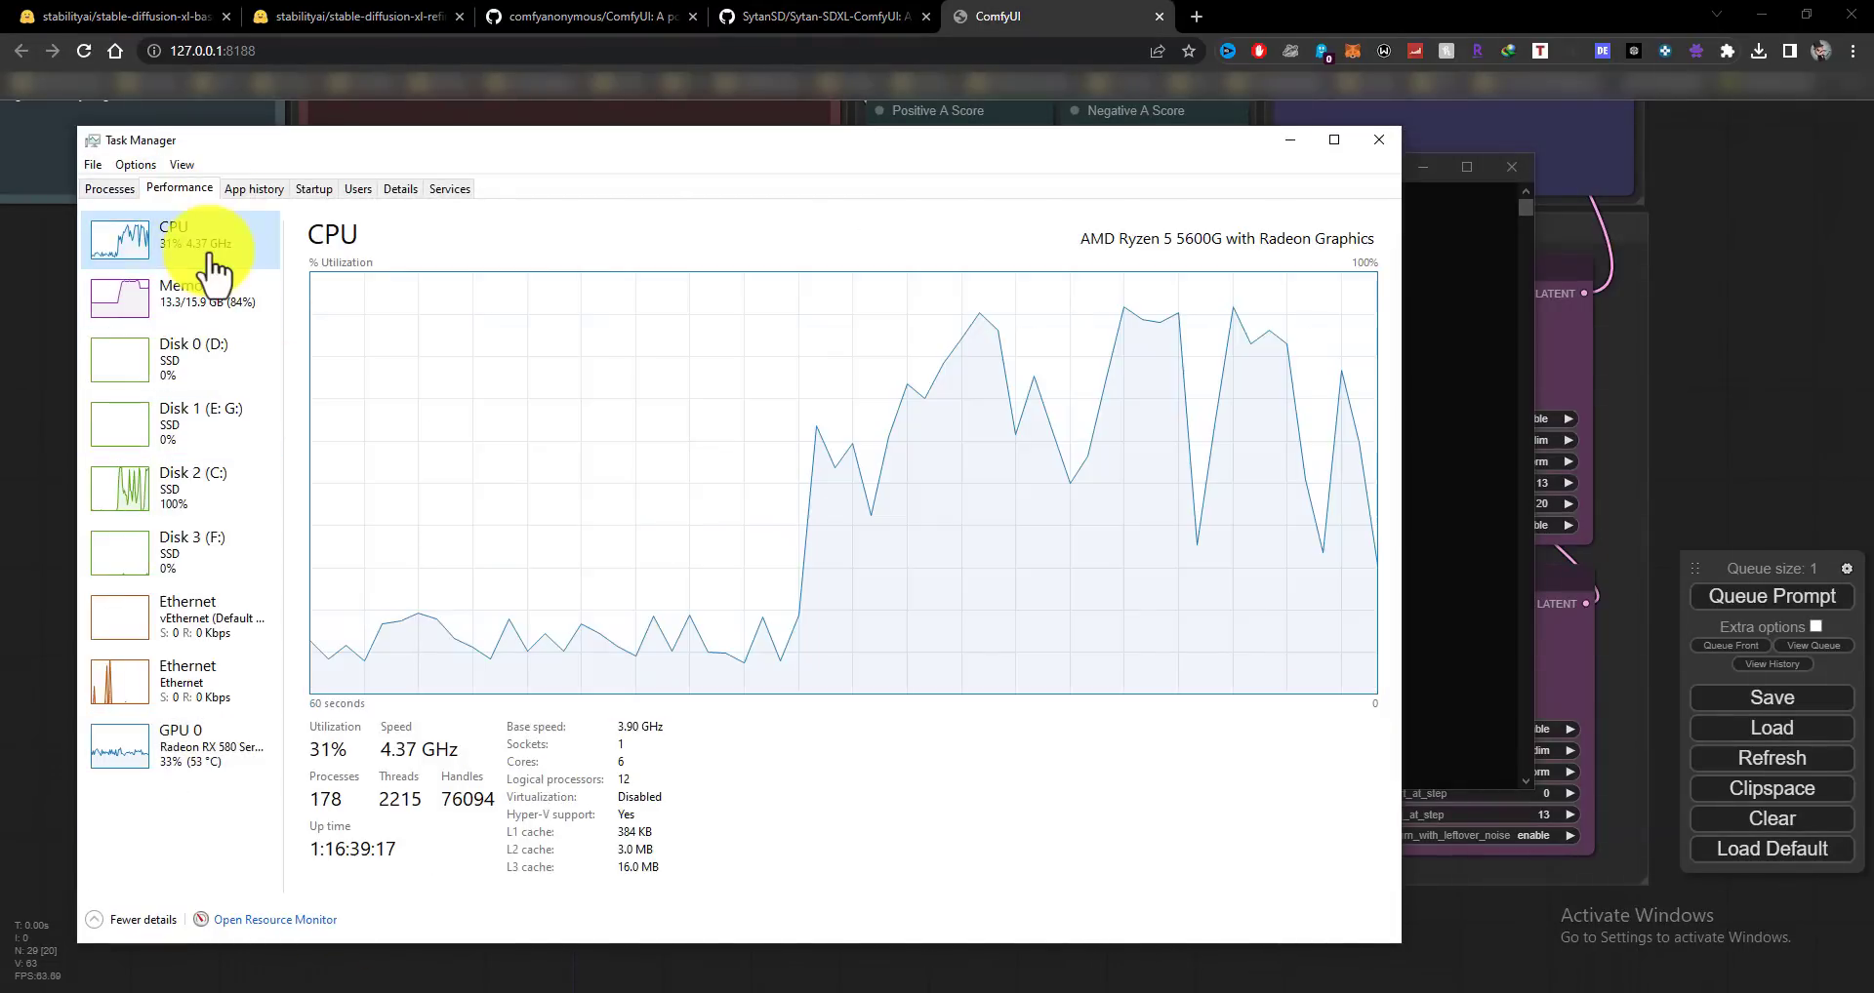
pyautogui.click(210, 293)
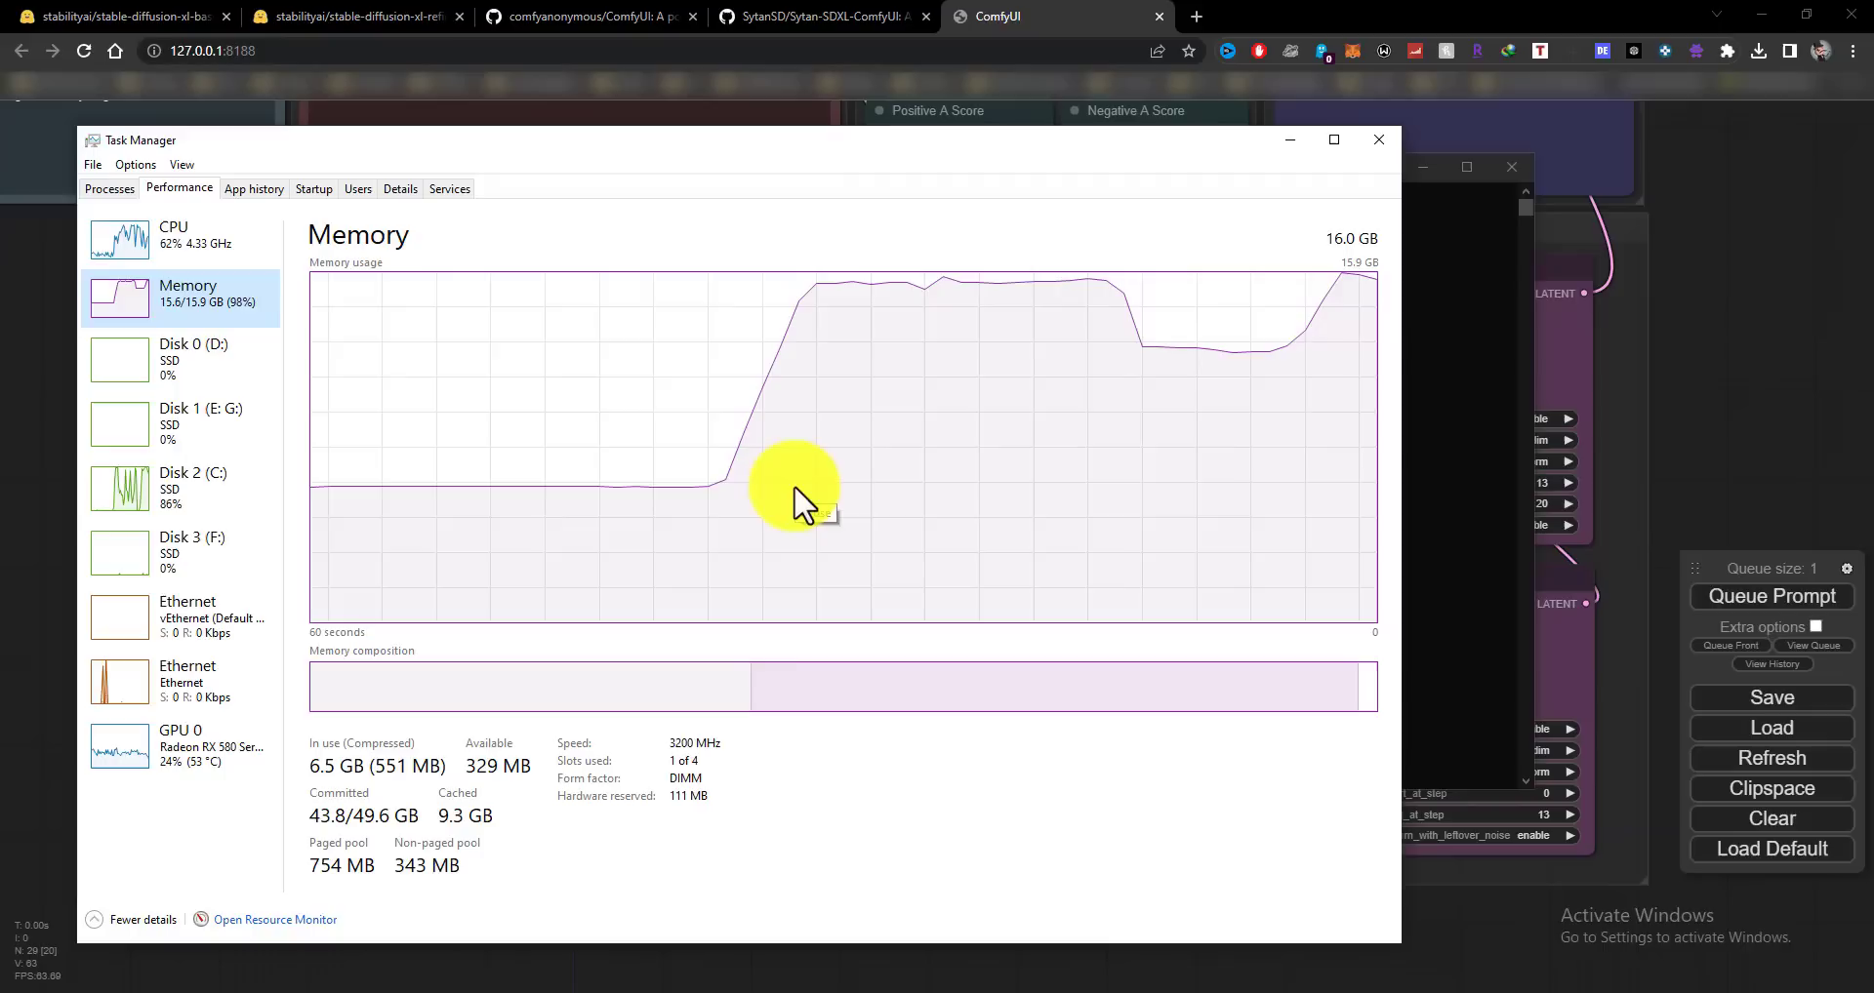
pyautogui.click(171, 749)
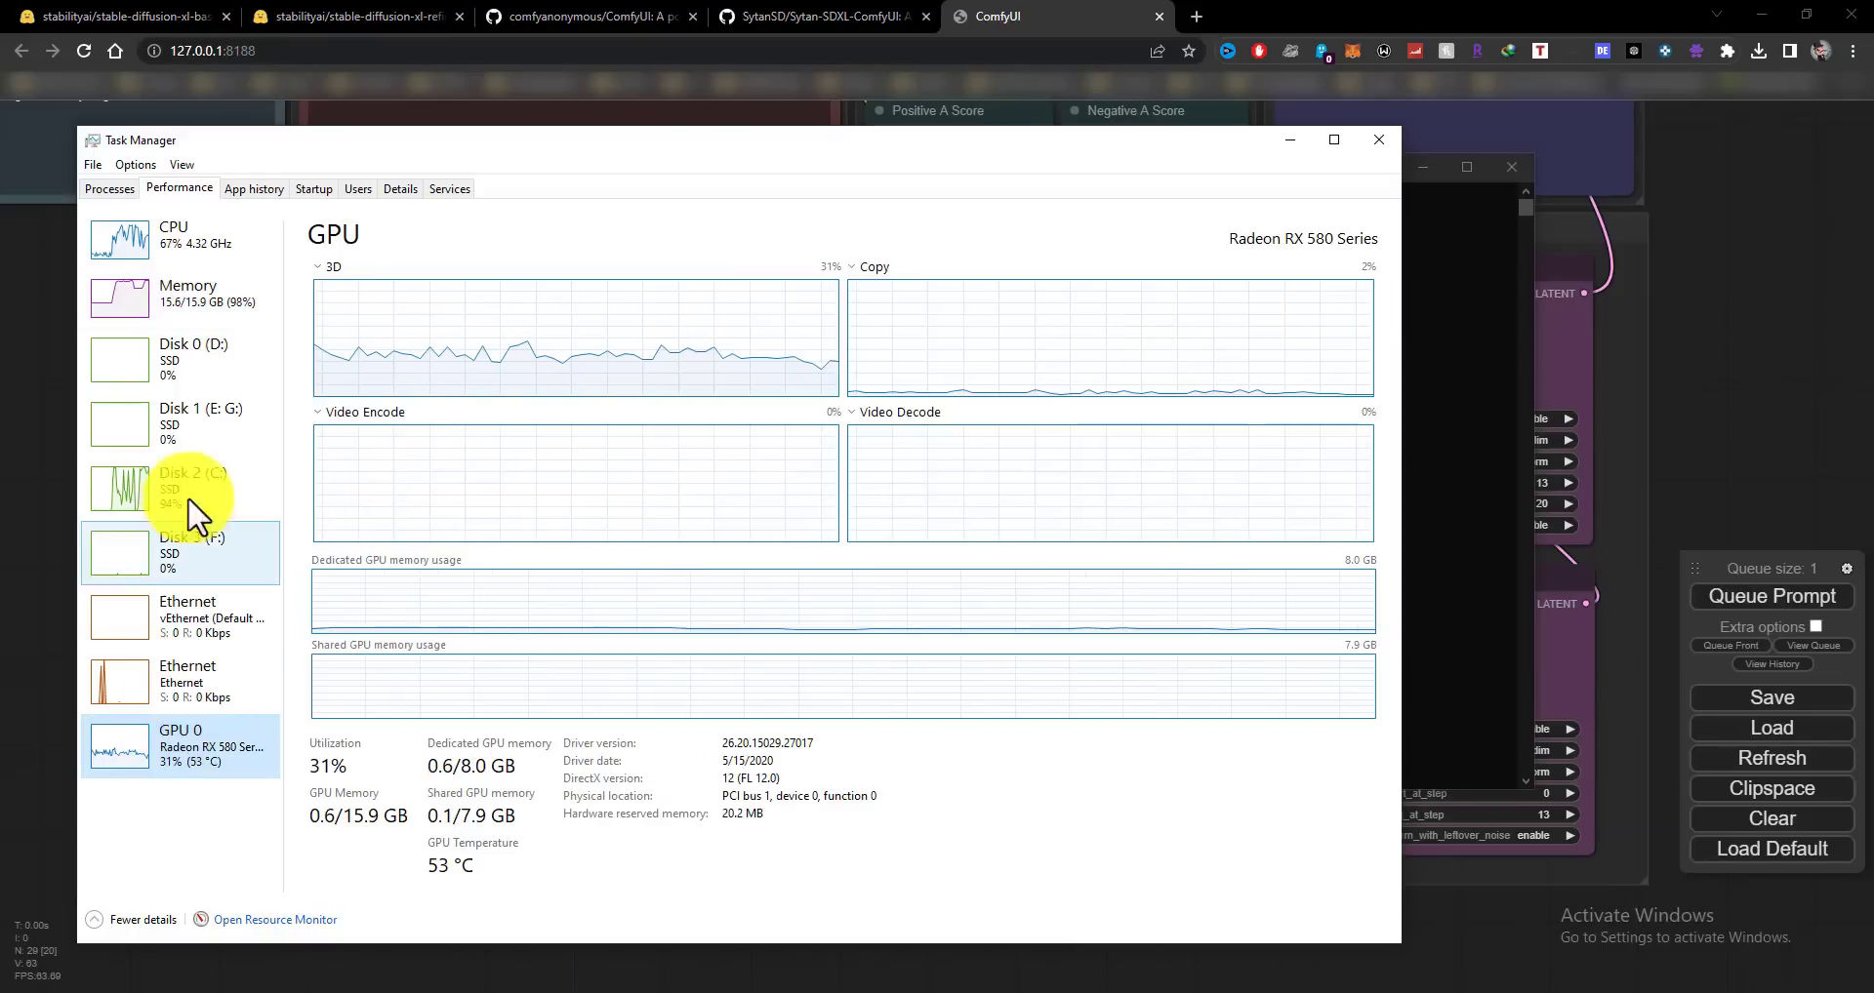
pyautogui.click(190, 239)
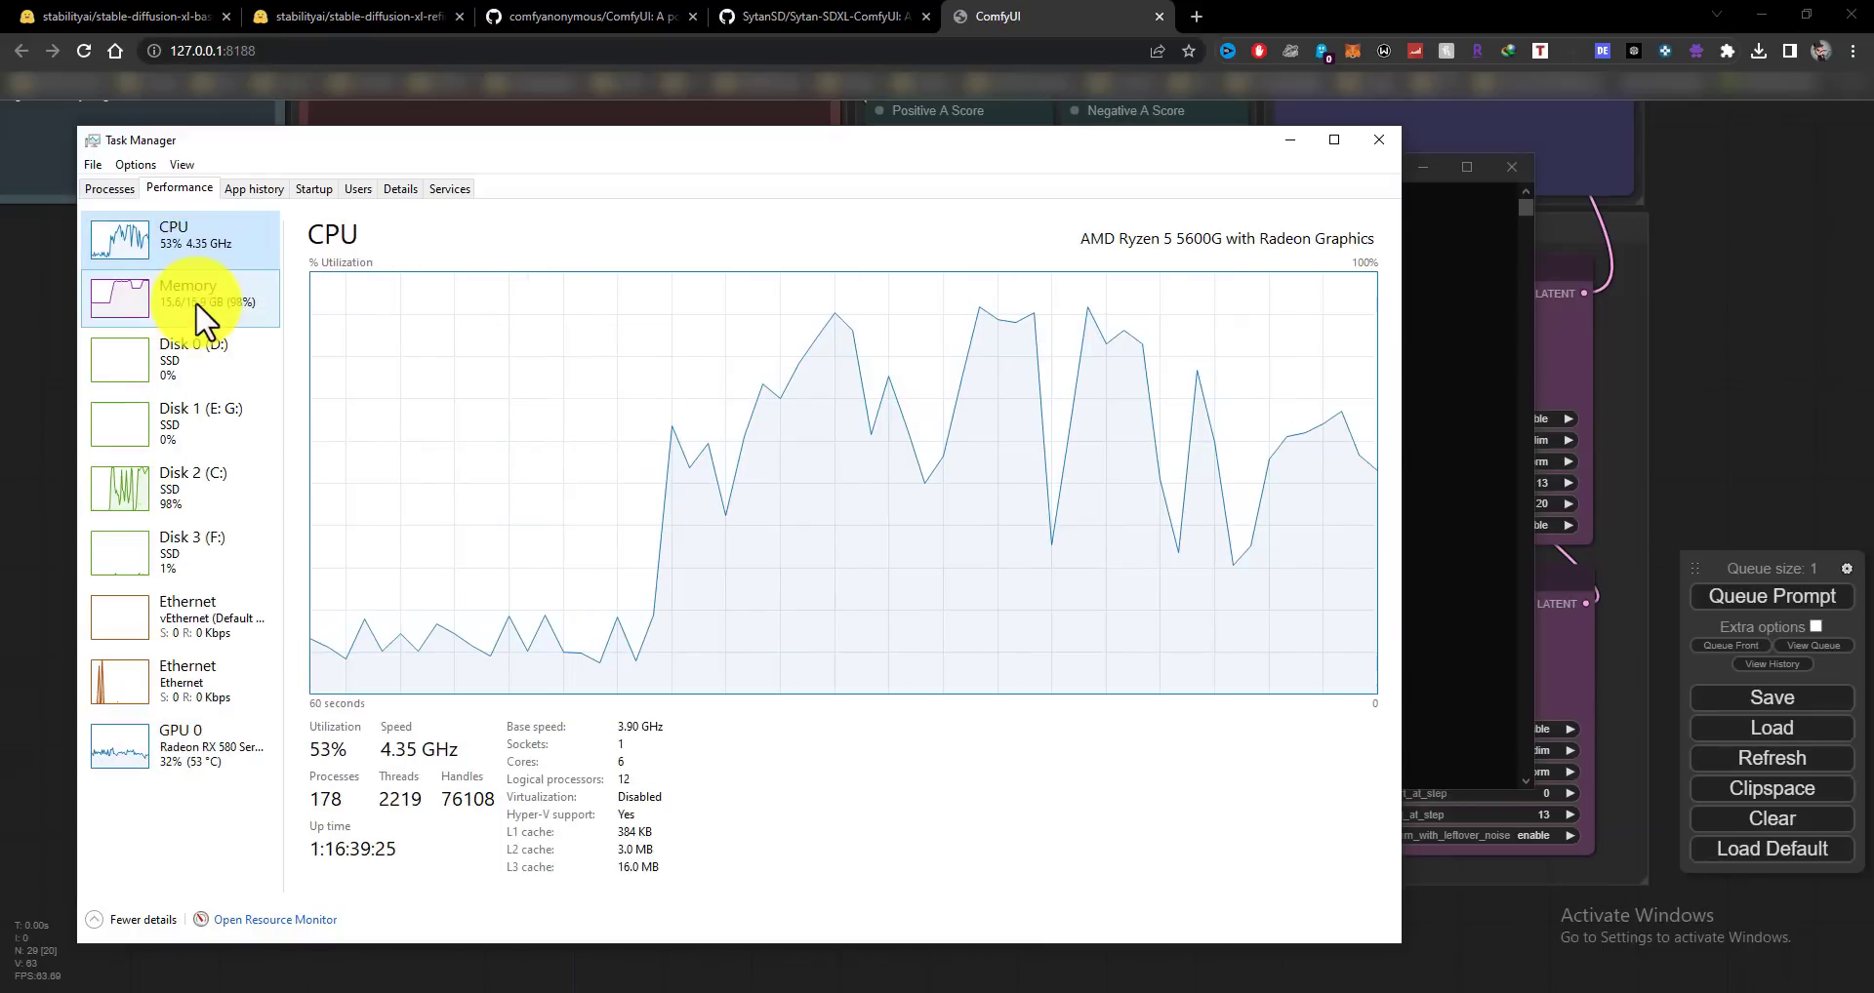
pyautogui.click(195, 302)
pyautogui.click(183, 988)
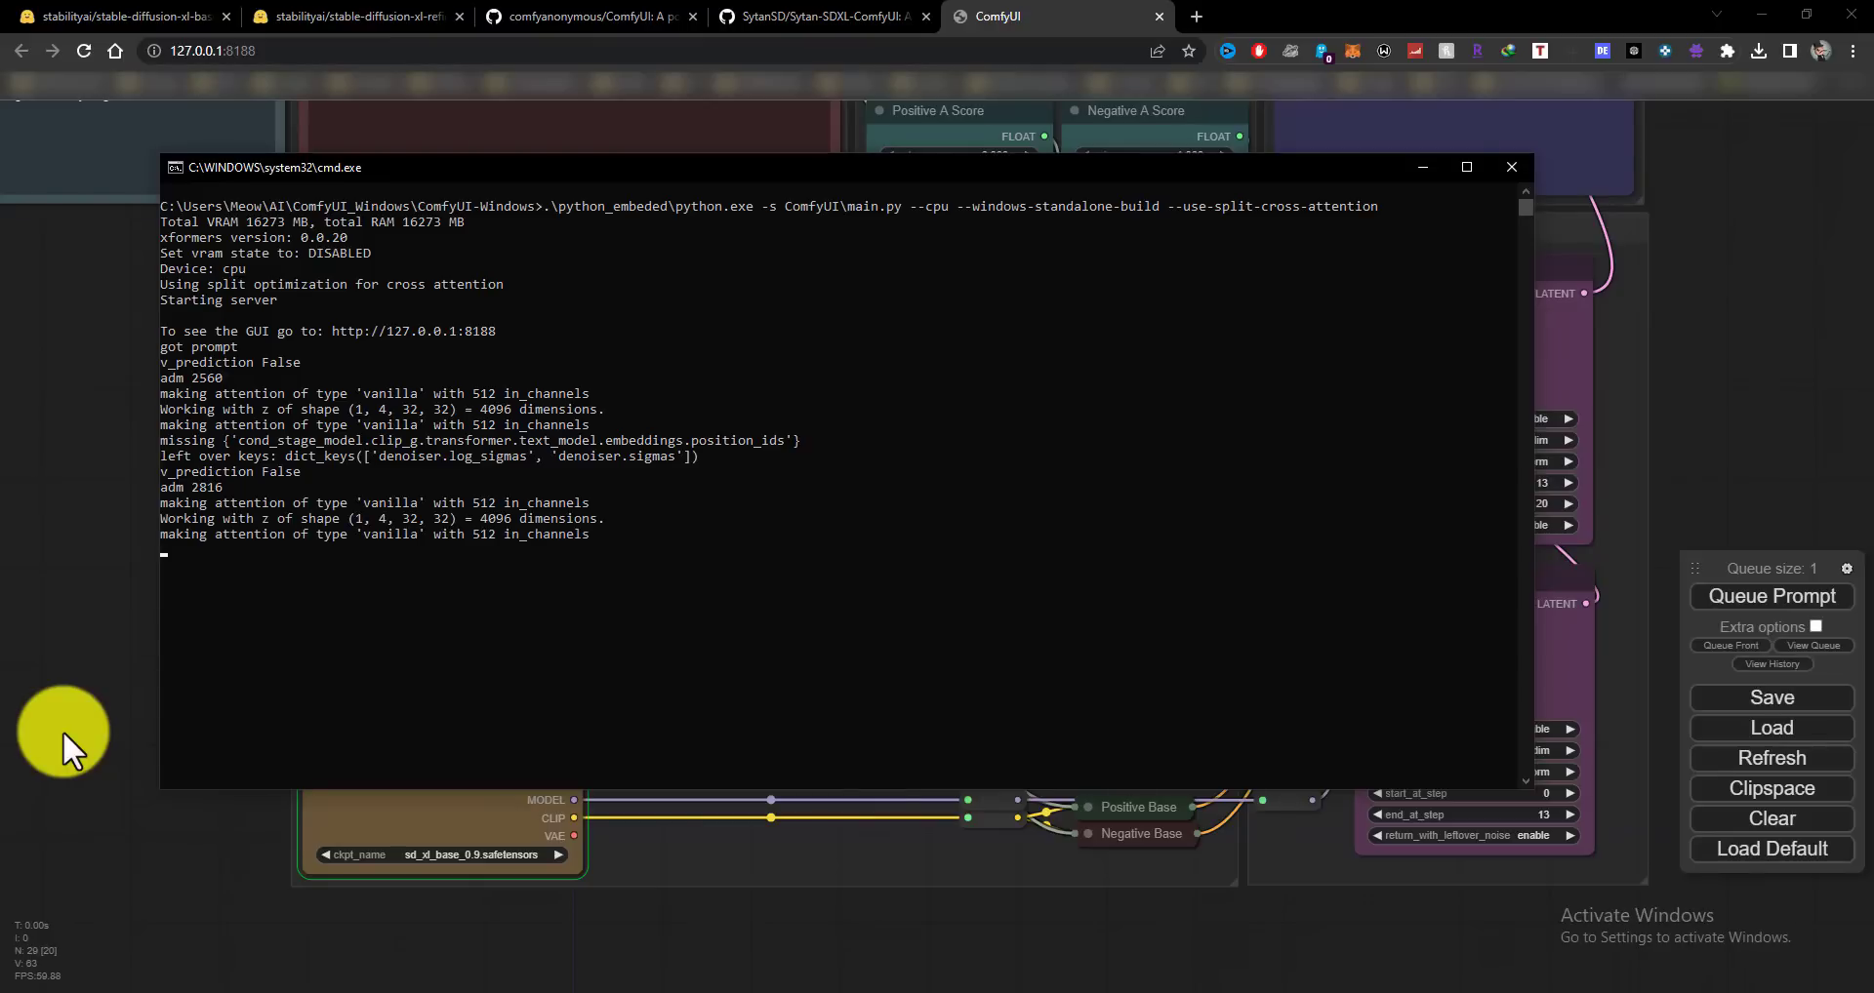
# Compare the console log with the Base Model, Positive Base, Negative Base and First Pass Latent nodes as generation proceeds.
pyautogui.hotkey('alt', 'Tab')
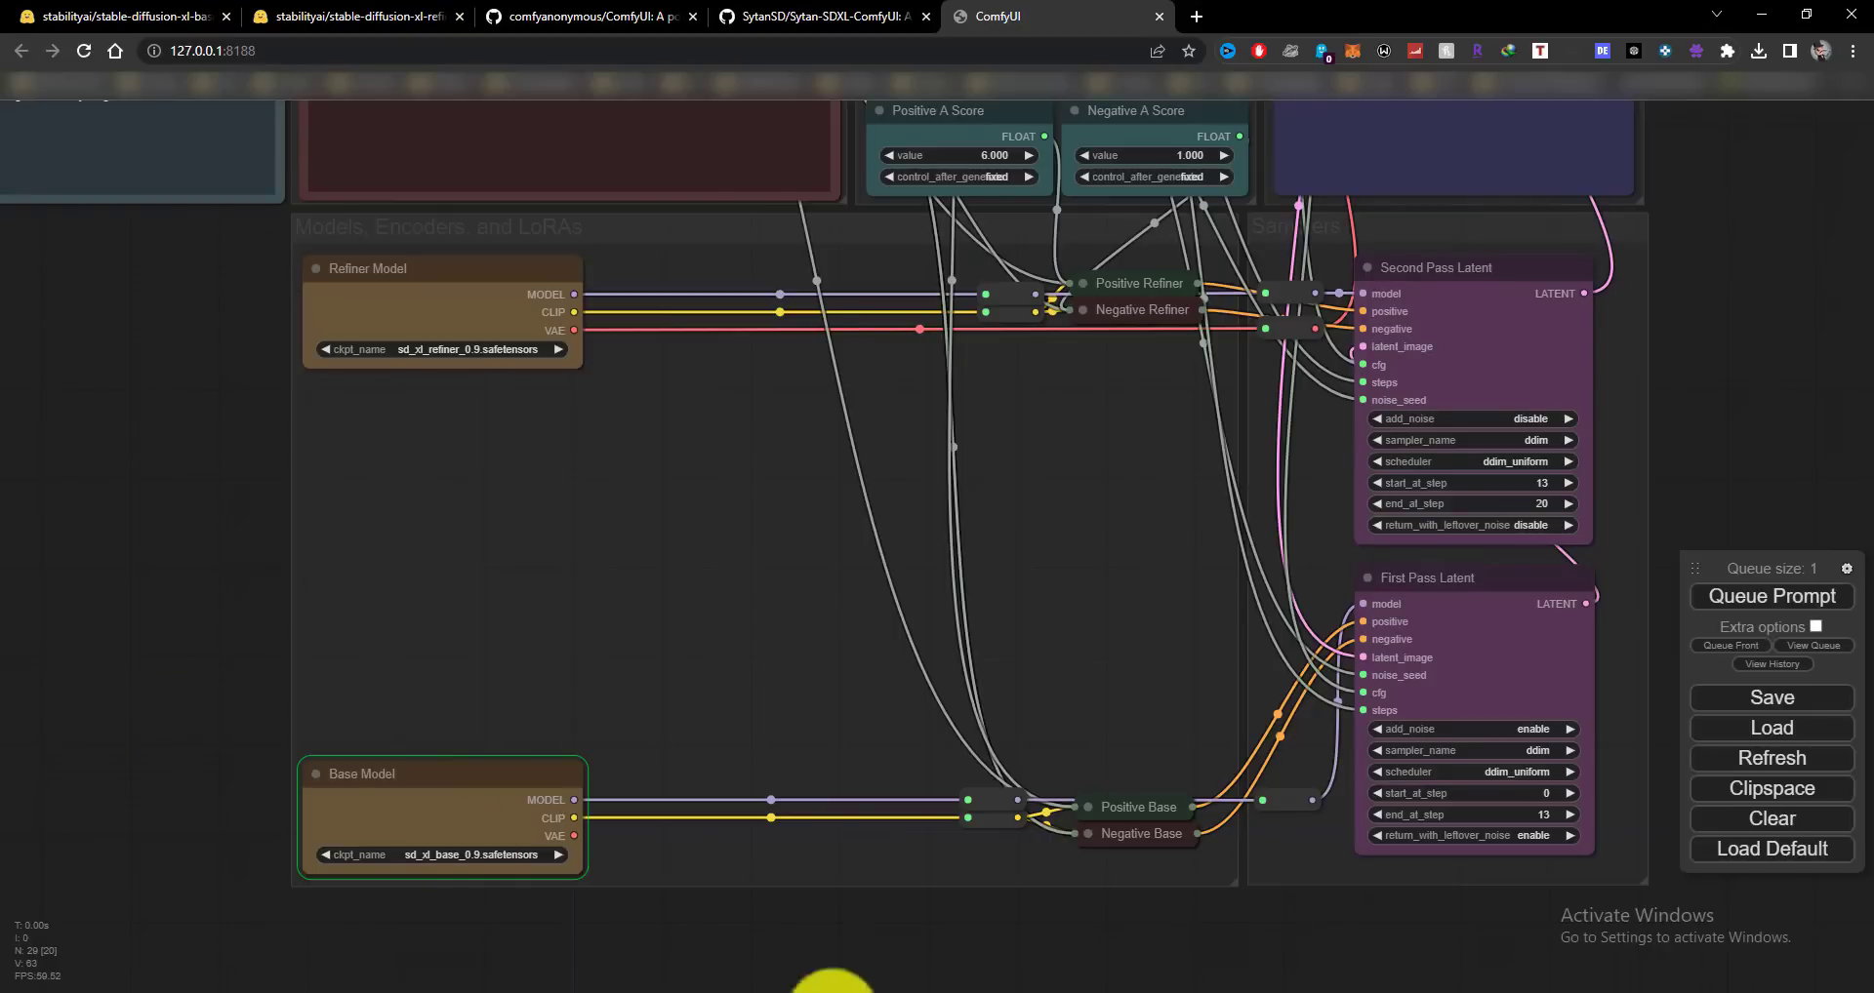
pyautogui.click(988, 991)
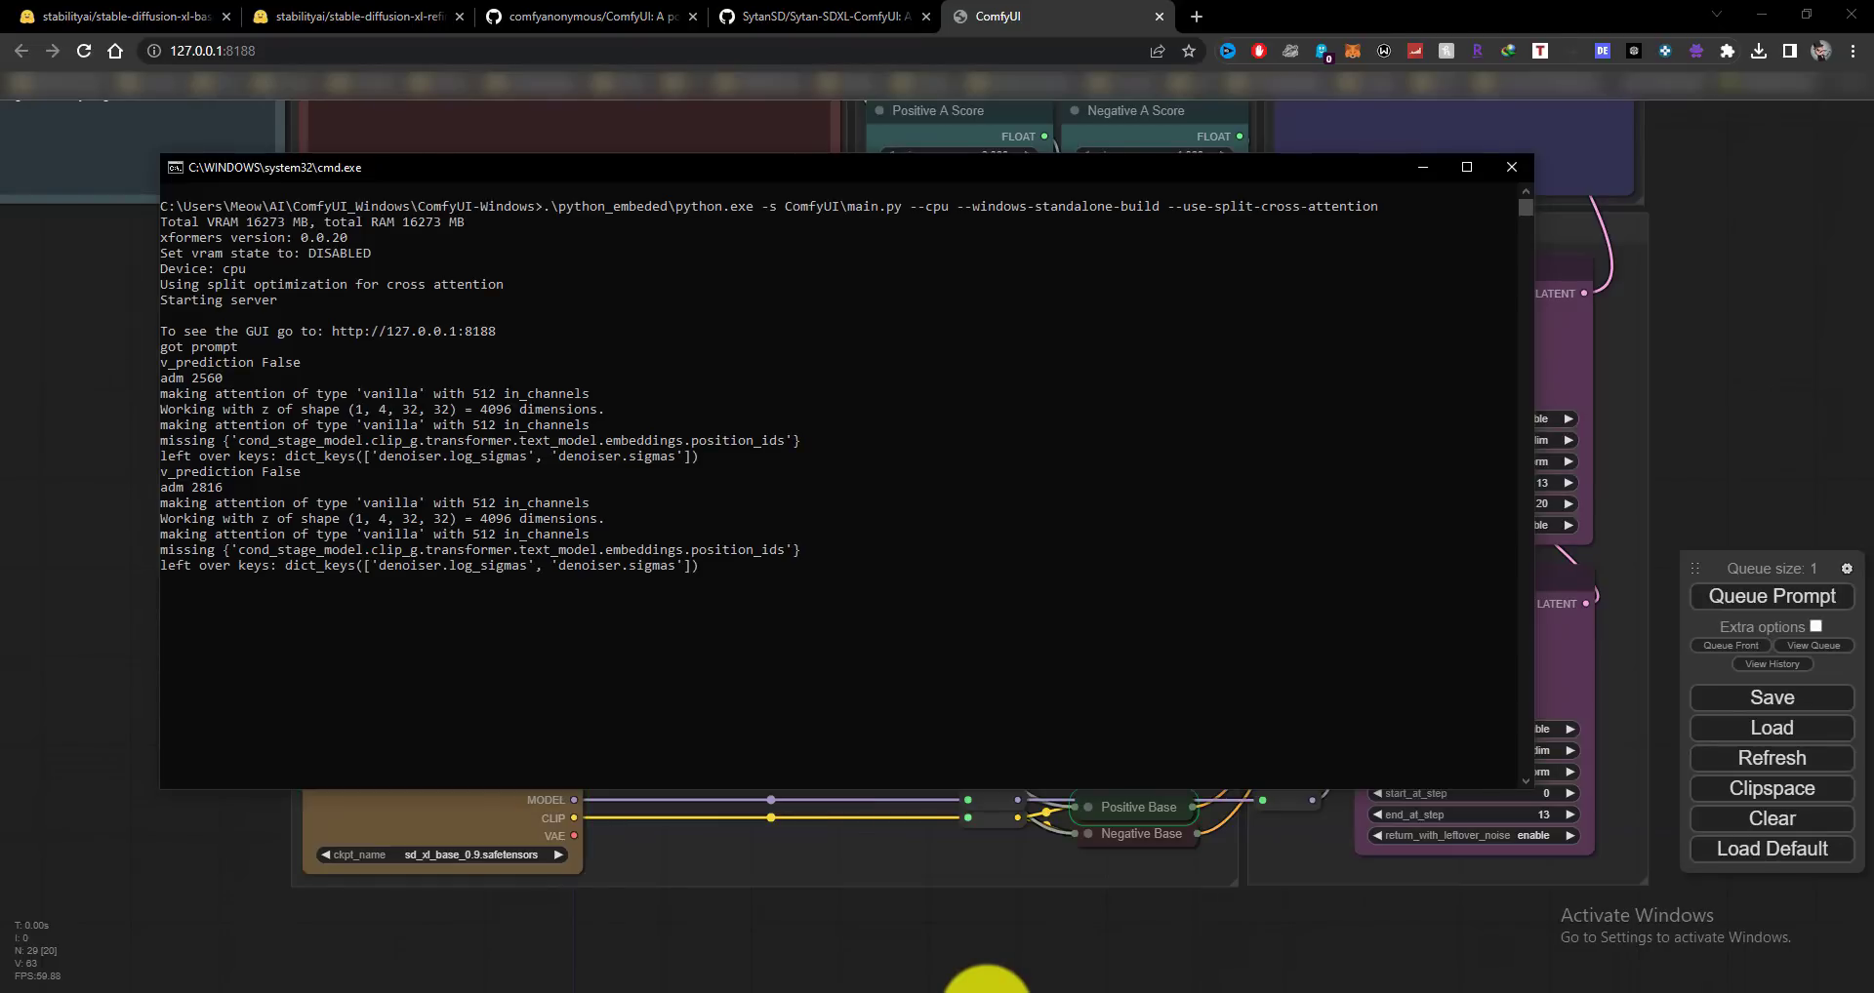
pyautogui.click(988, 988)
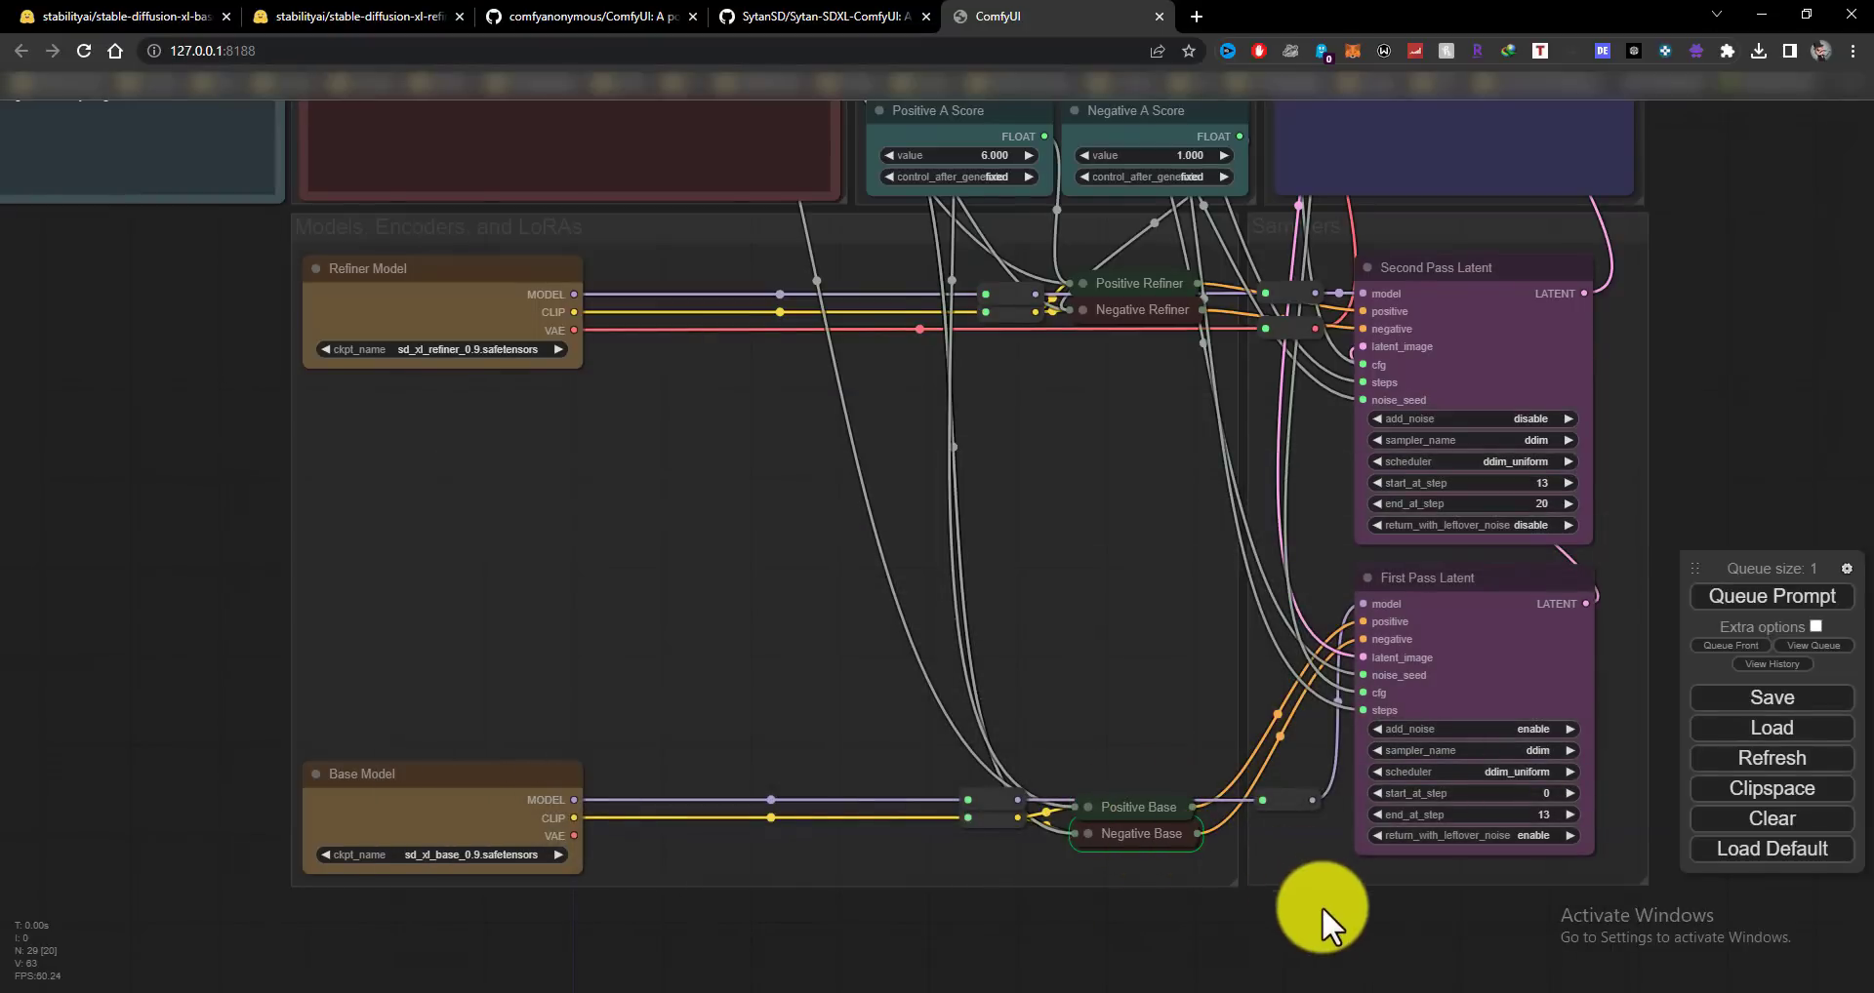
pyautogui.moveTo(1321, 905); pyautogui.dragTo(1212, 905)
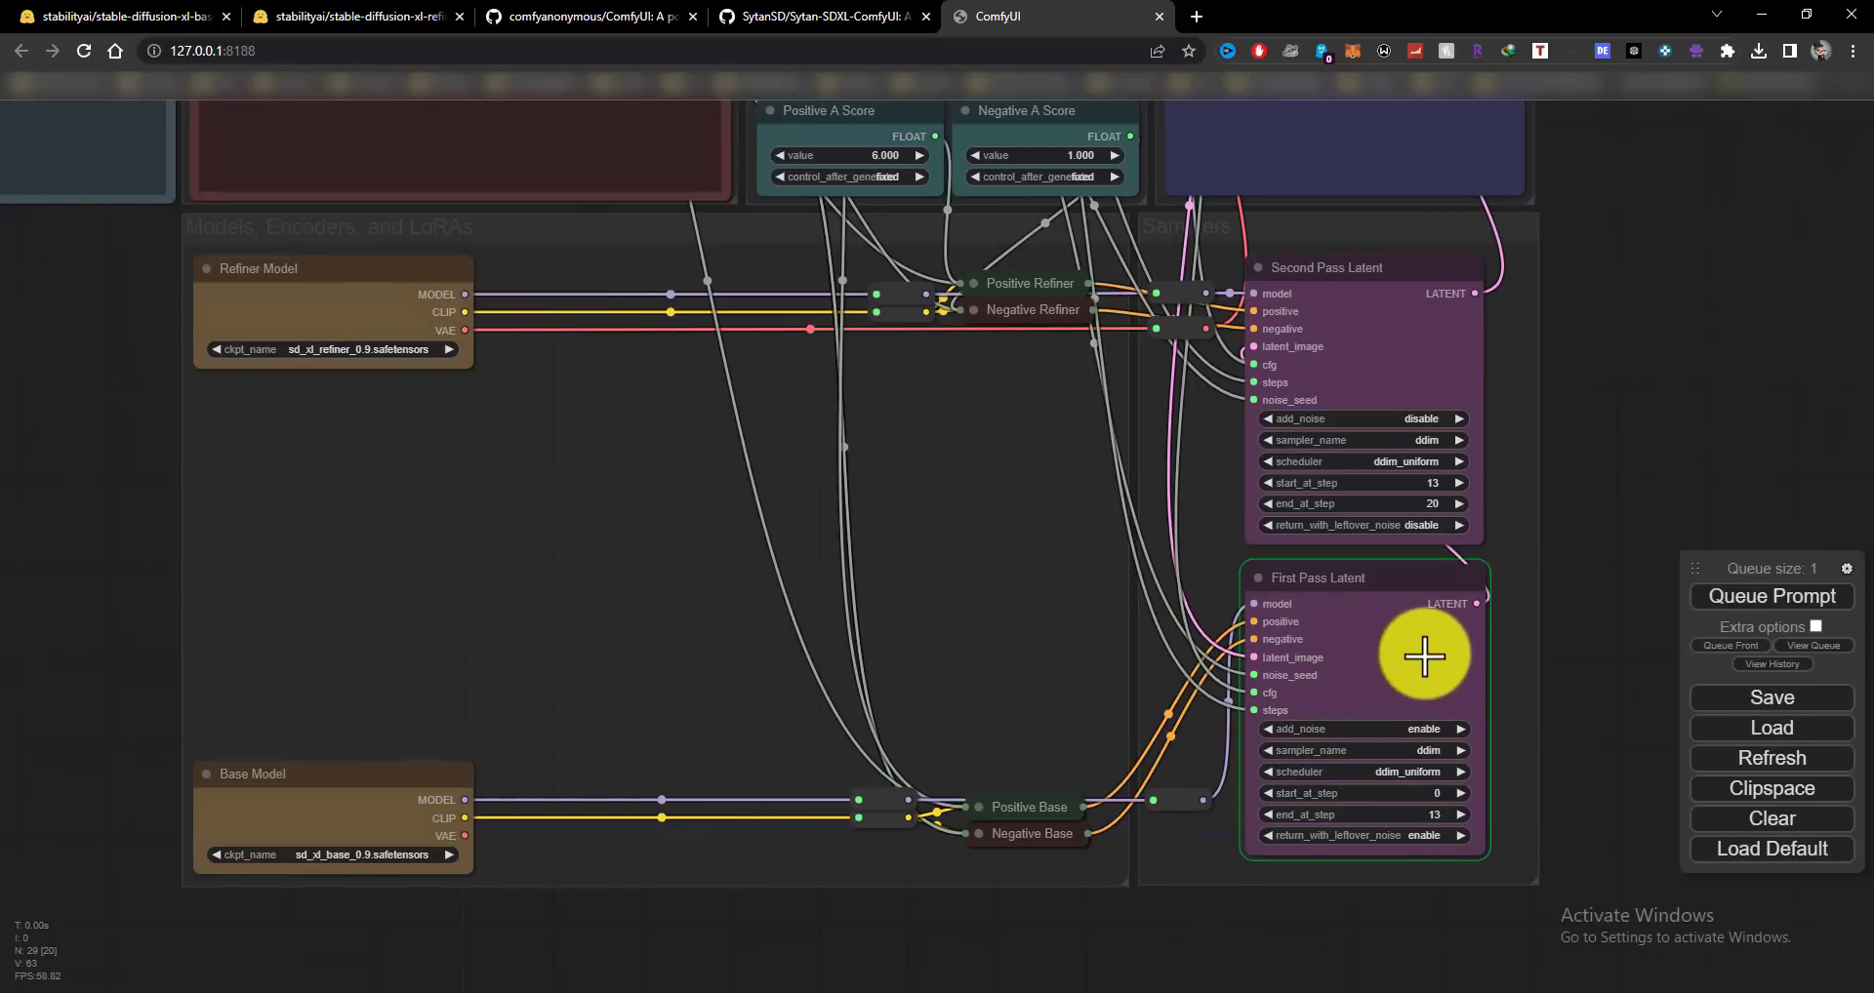
pyautogui.click(1003, 983)
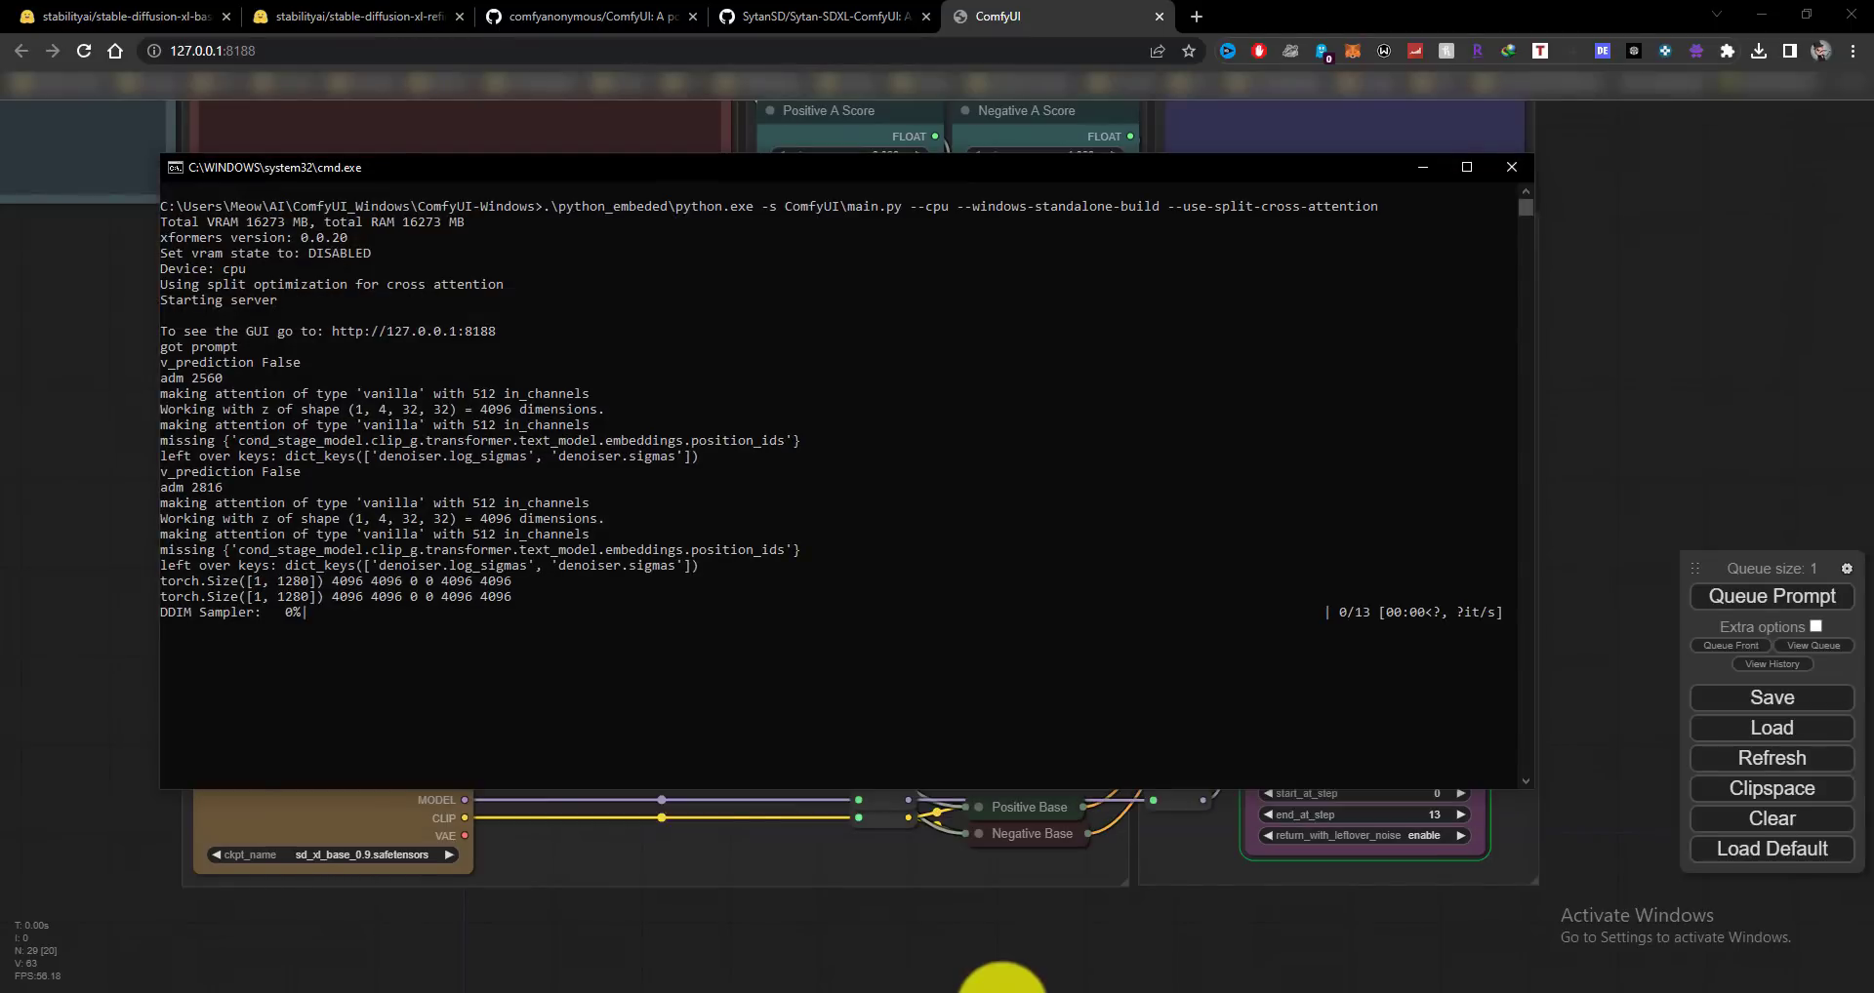
pyautogui.doubleClick(1004, 988)
pyautogui.click(1003, 988)
# Close the Hugging Face and GitHub browser tabs, leaving only the ComfyUI tab open.
pyautogui.click(458, 17)
pyautogui.click(459, 17)
pyautogui.click(459, 17)
pyautogui.click(226, 16)
pyautogui.moveTo(725, 792); pyautogui.dragTo(710, 940)
# Monitor the first sampling pass in the console and on the First Pass Latent node.
pyautogui.click(956, 988)
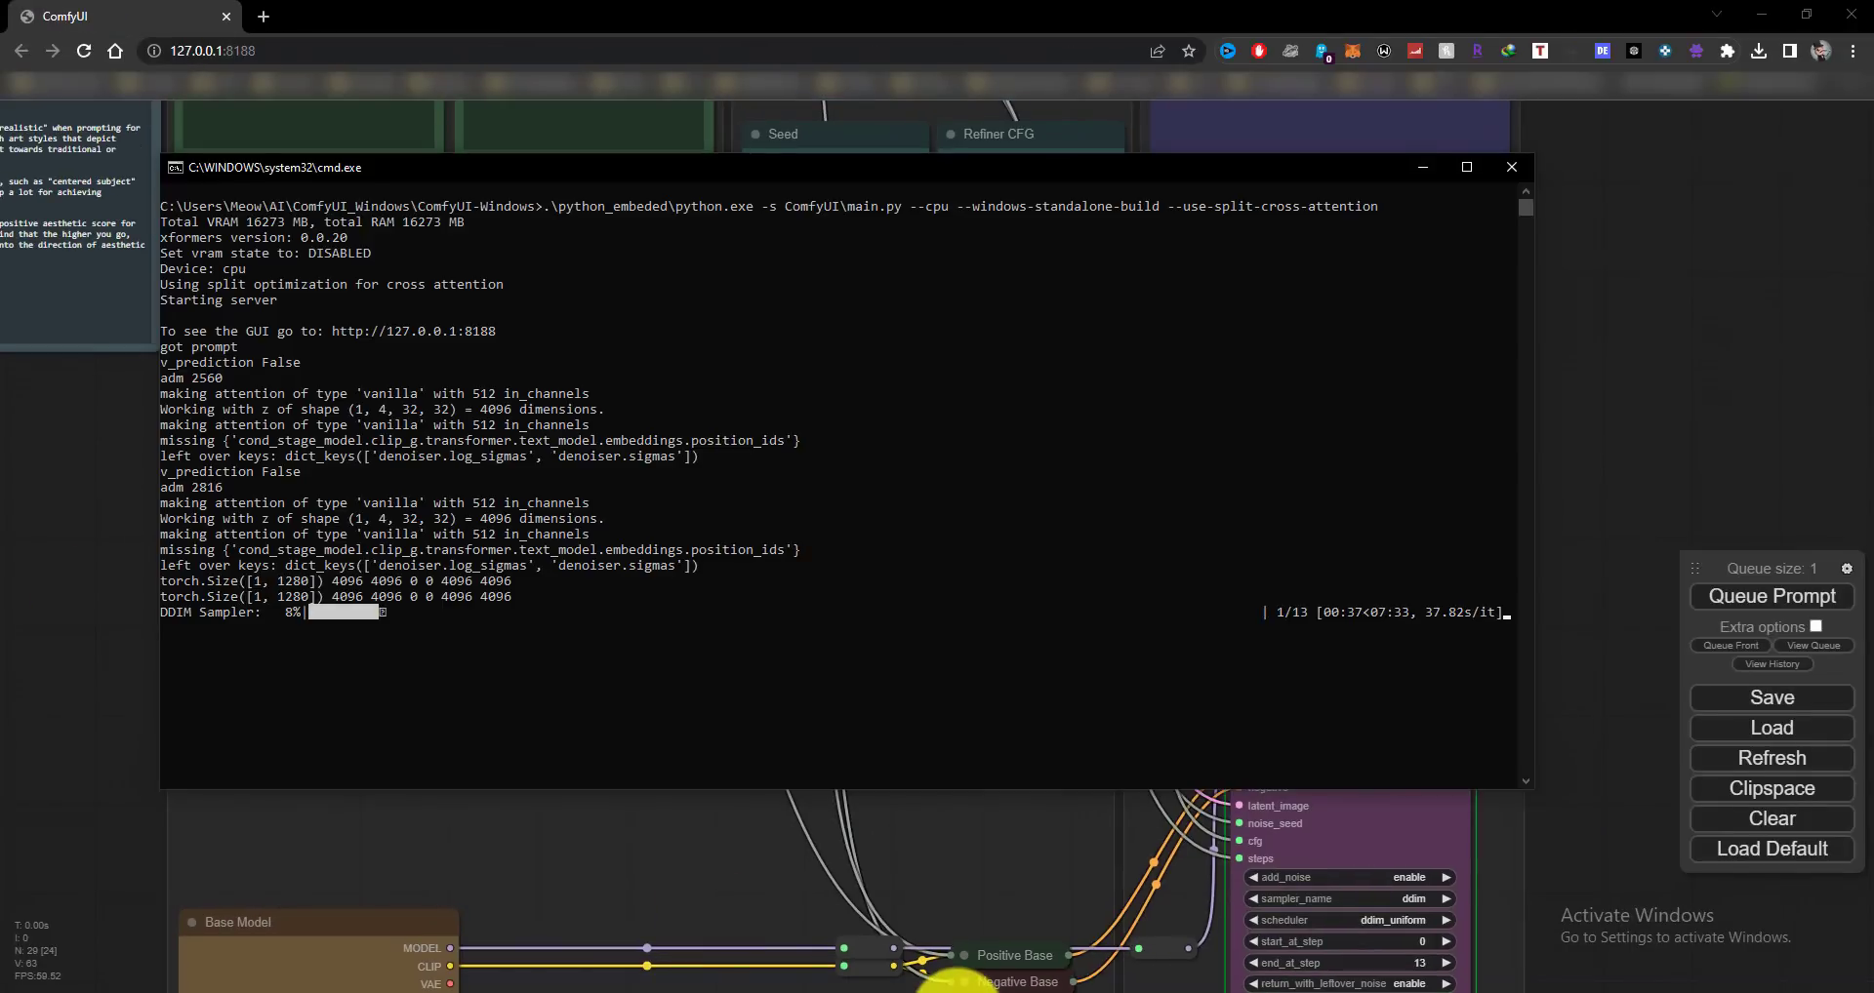
pyautogui.click(945, 984)
pyautogui.click(952, 986)
pyautogui.click(963, 988)
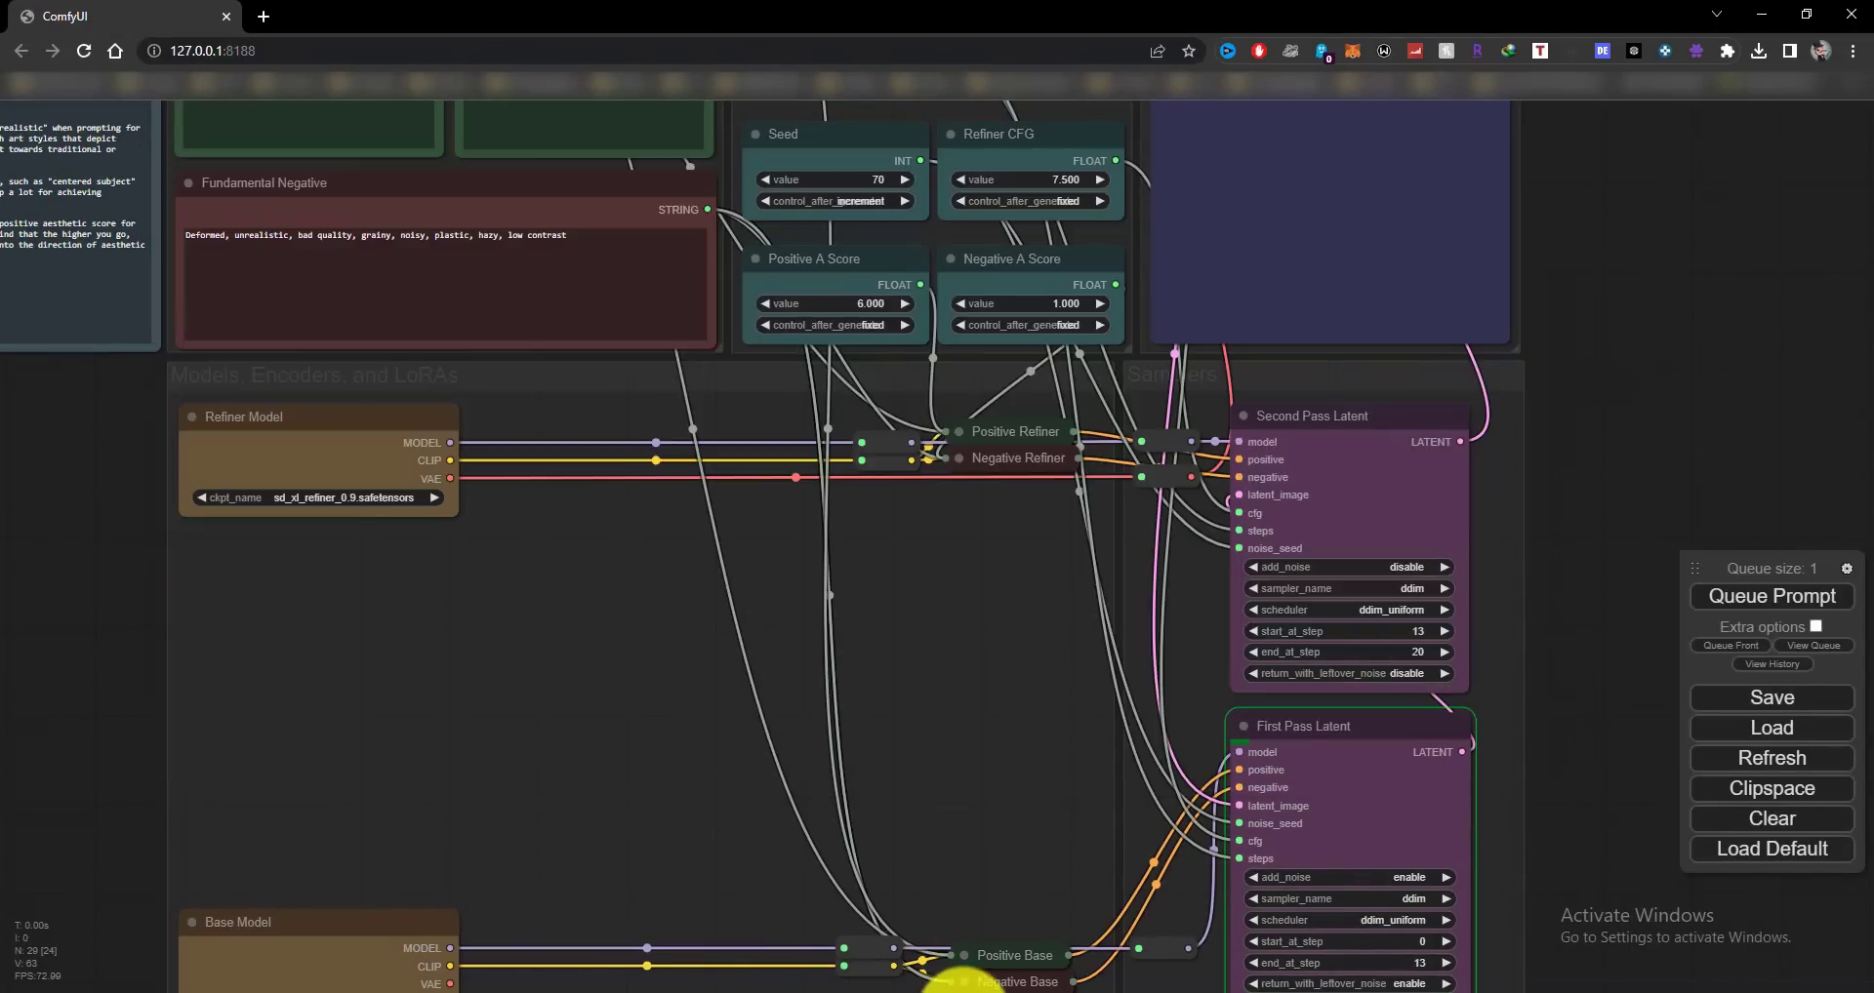
pyautogui.moveTo(1578, 710); pyautogui.dragTo(1577, 534)
pyautogui.click(937, 988)
pyautogui.click(937, 986)
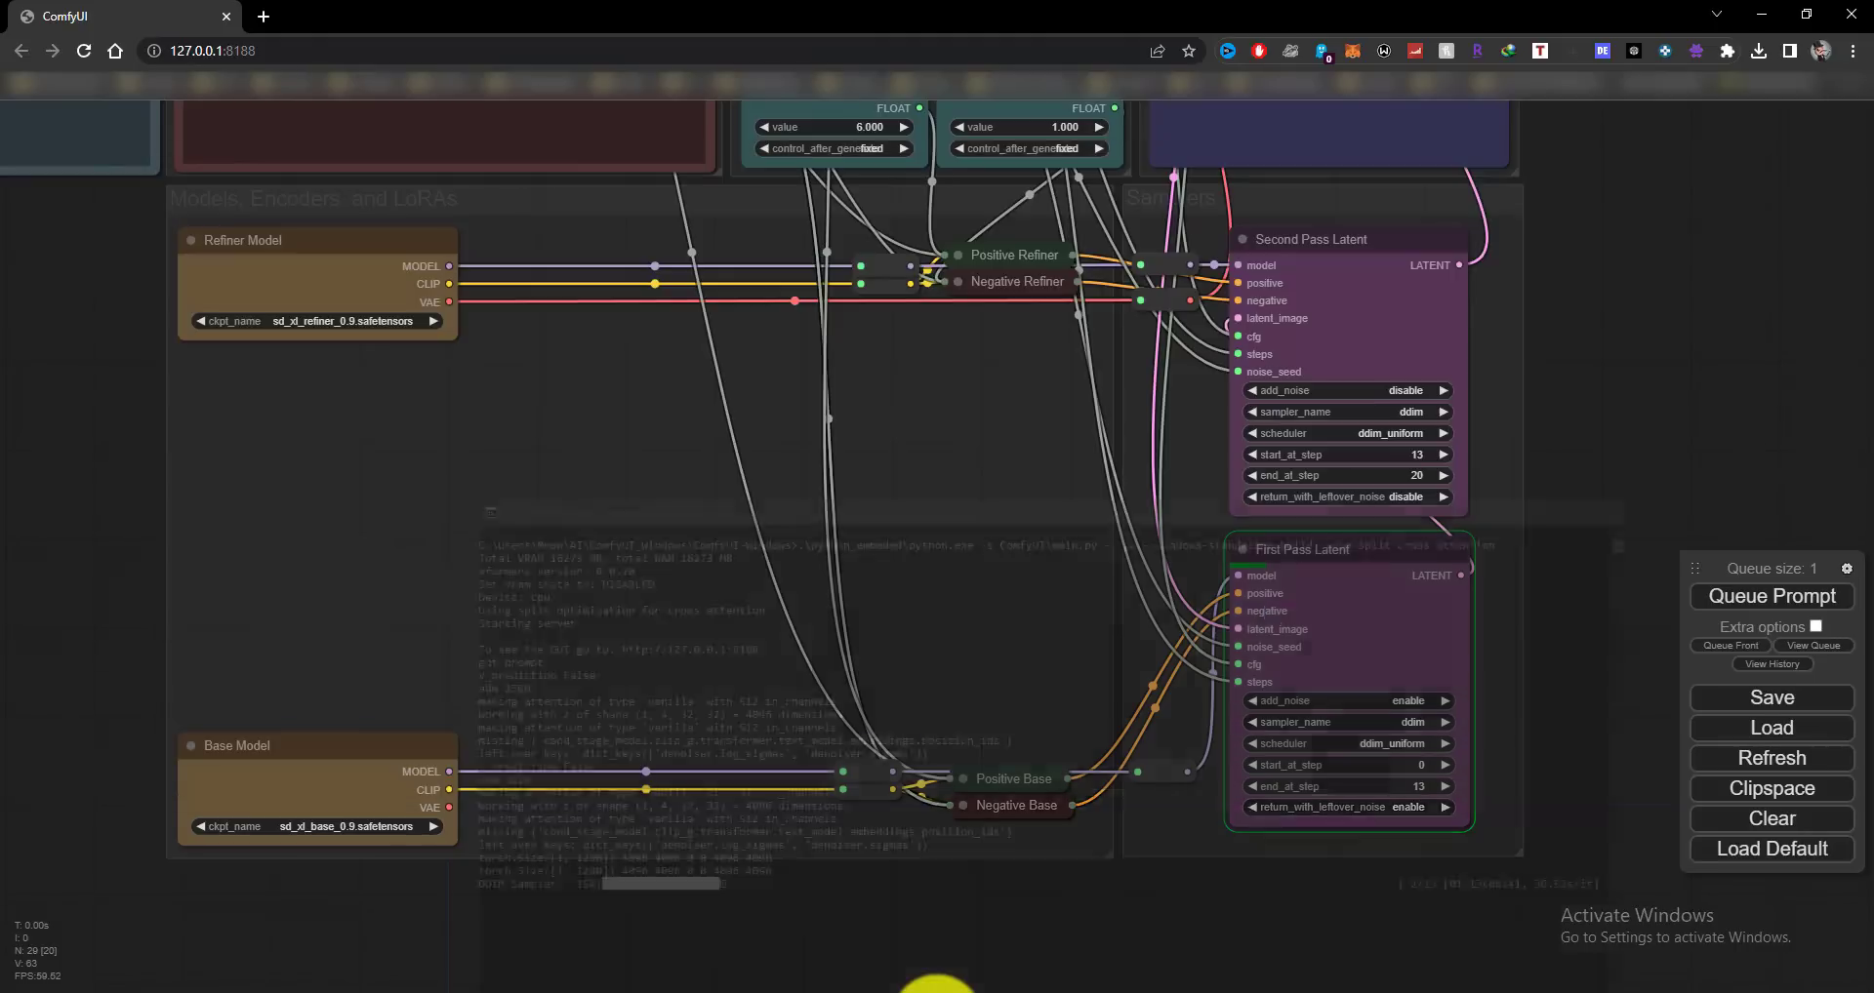
pyautogui.click(940, 987)
pyautogui.click(941, 987)
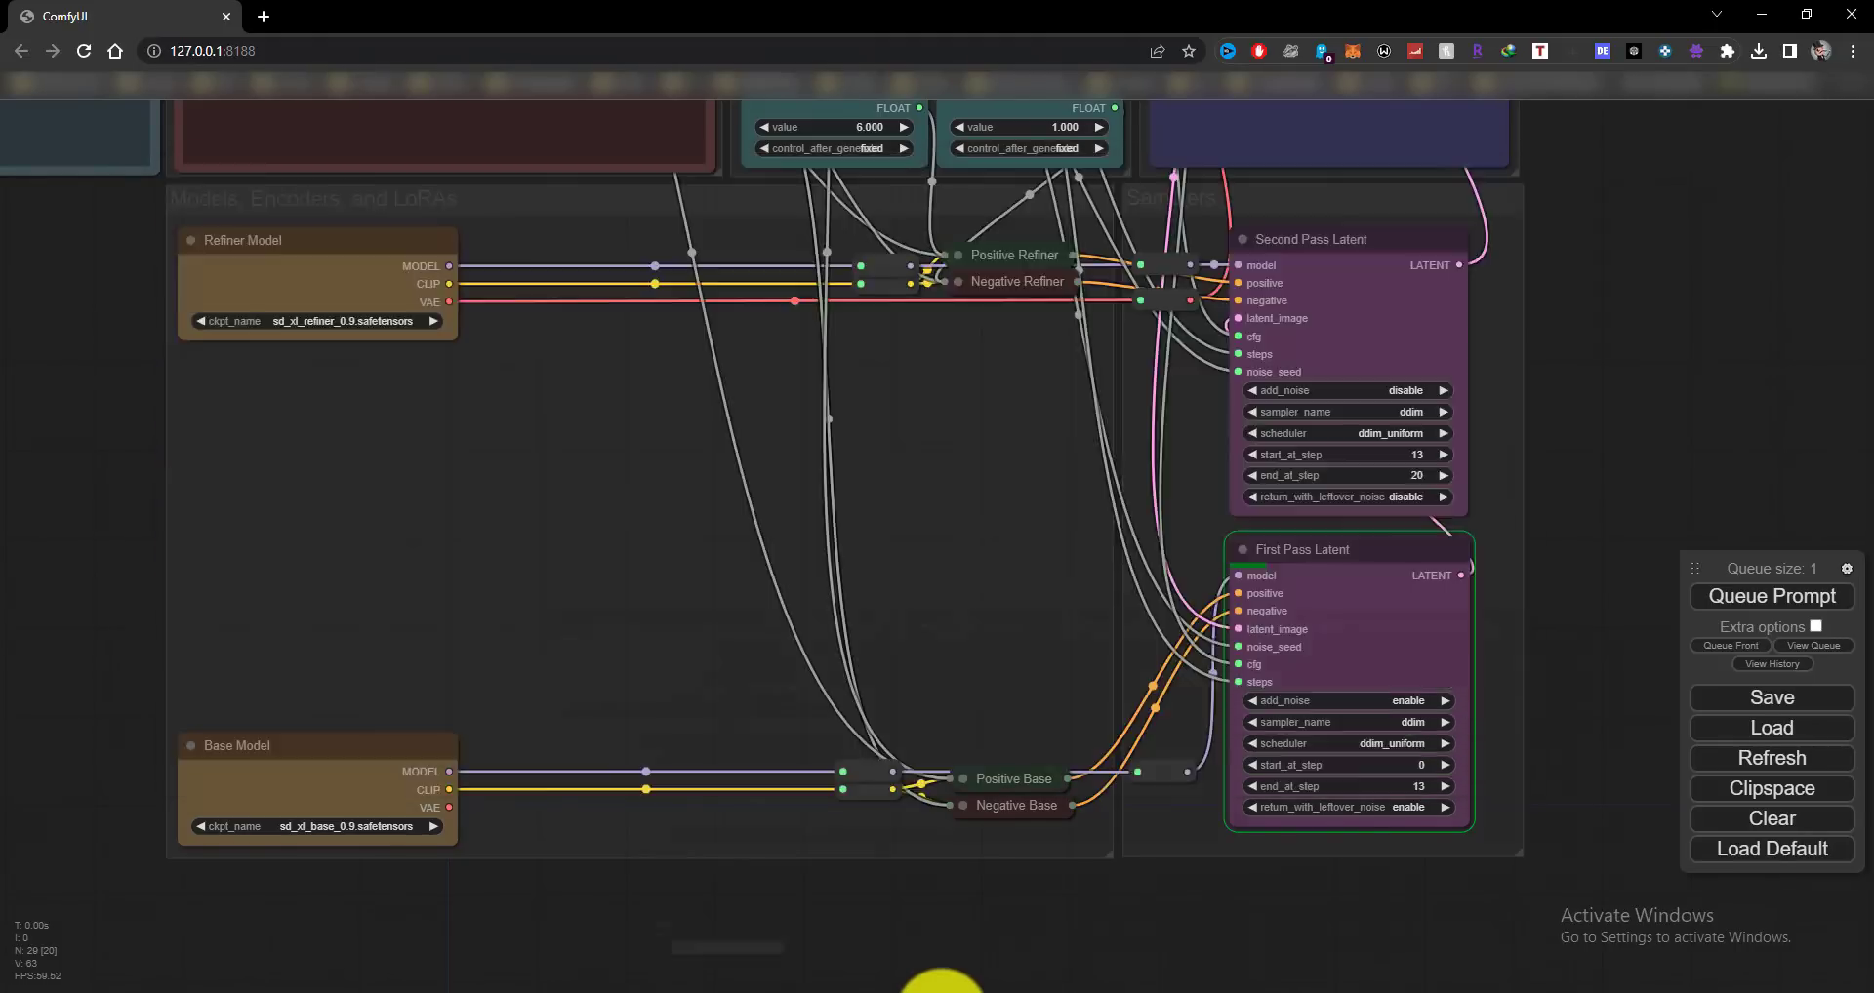
pyautogui.scroll(2, 1485, 578)
pyautogui.moveTo(1591, 560); pyautogui.dragTo(1428, 559)
# Monitor the refiner sampling pass in the console and on the Second Pass Latent node.
pyautogui.click(909, 987)
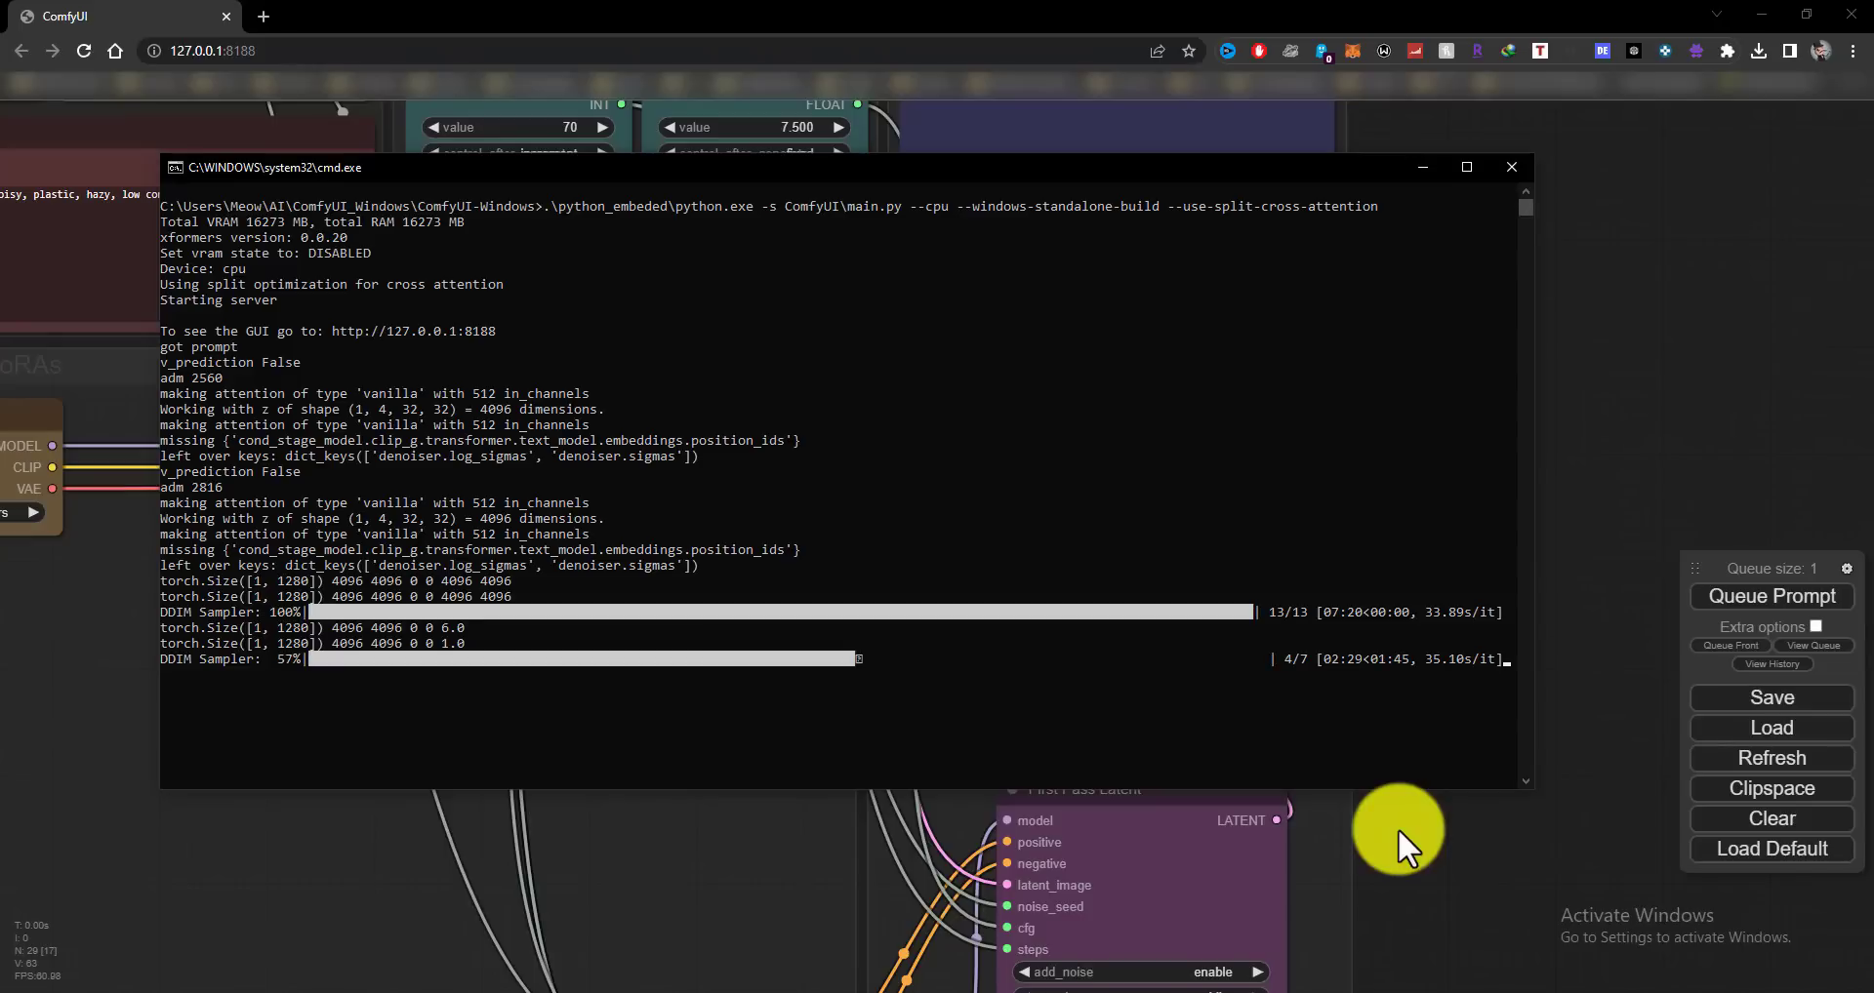
pyautogui.click(1397, 828)
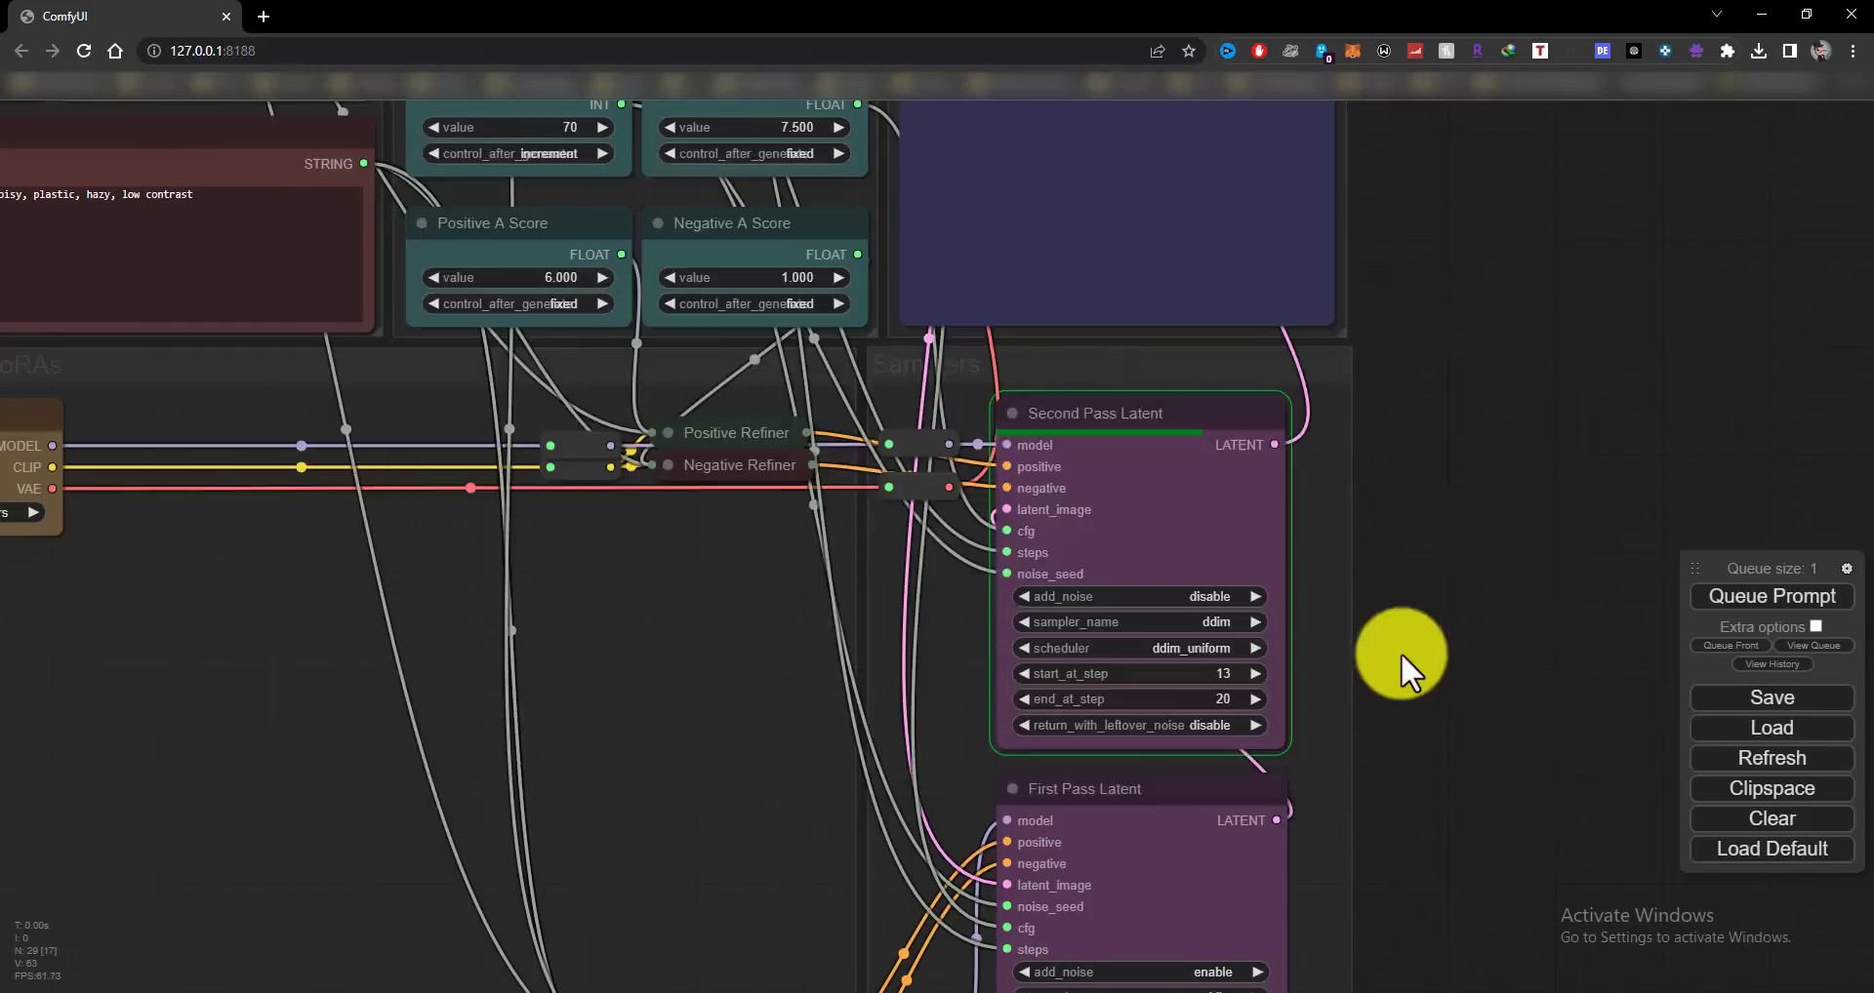
pyautogui.scroll(2, 1402, 652)
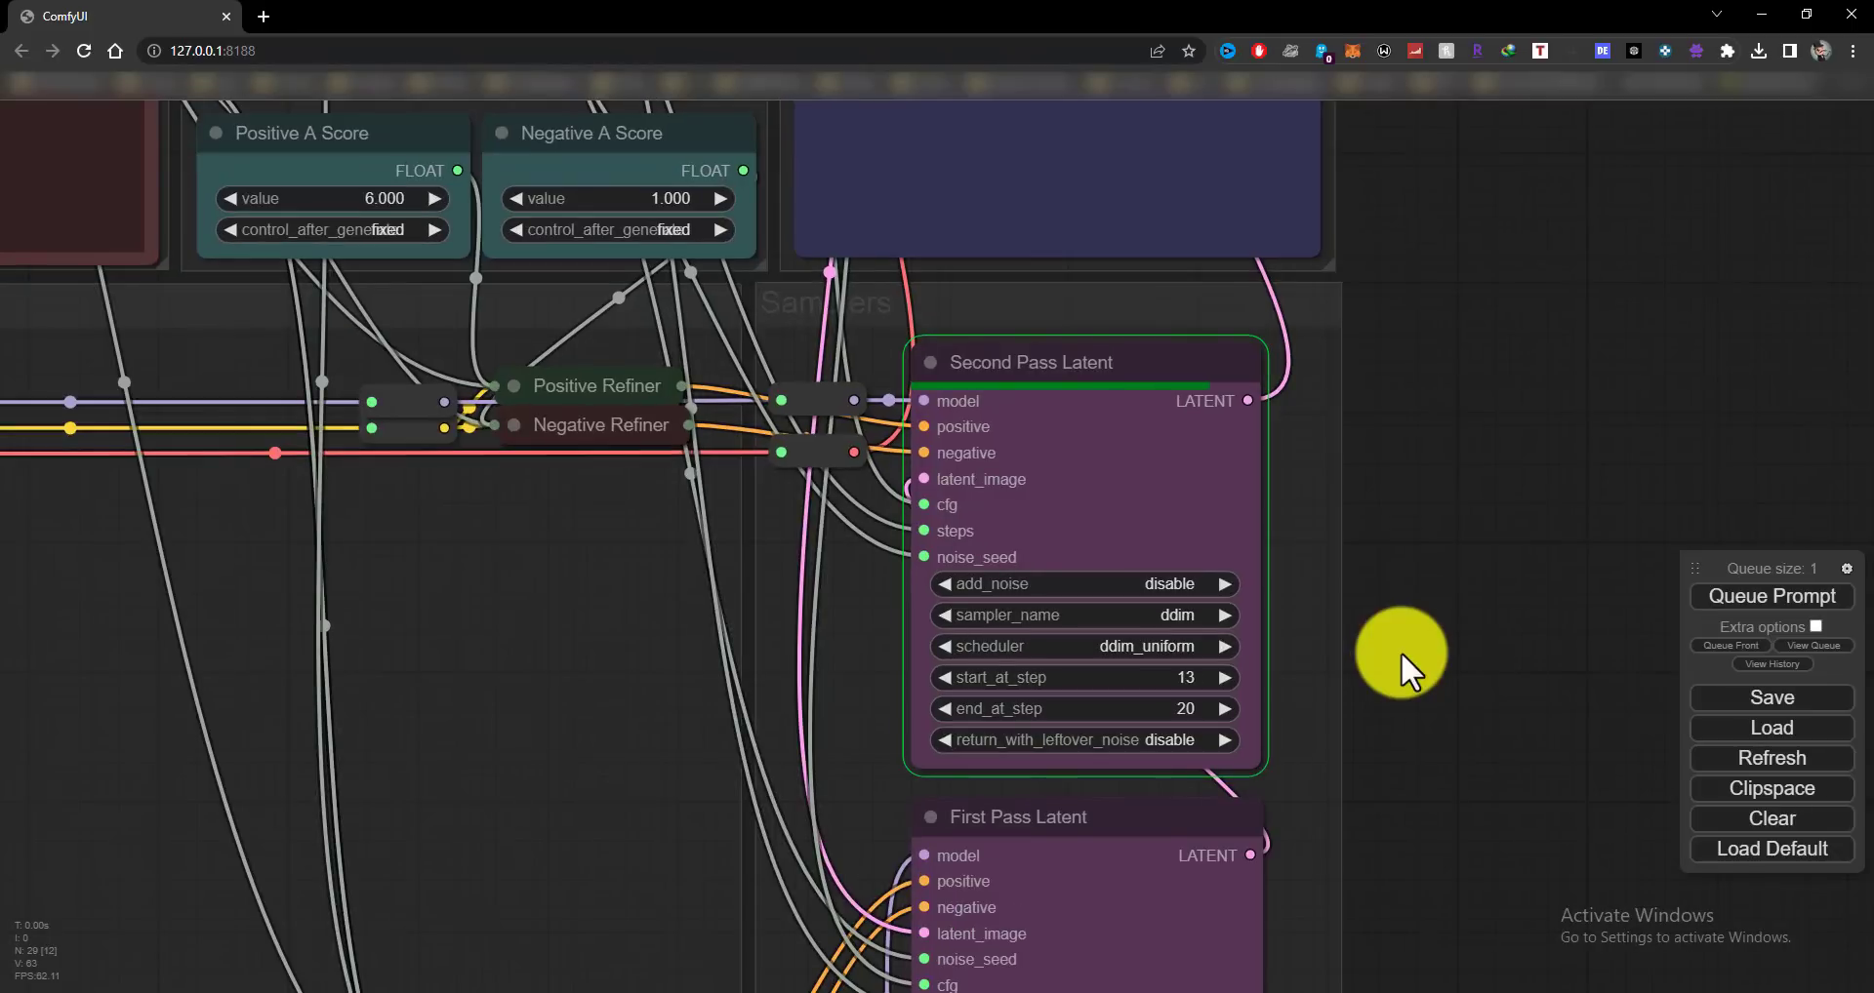
pyautogui.hotkey('alt', 'Tab')
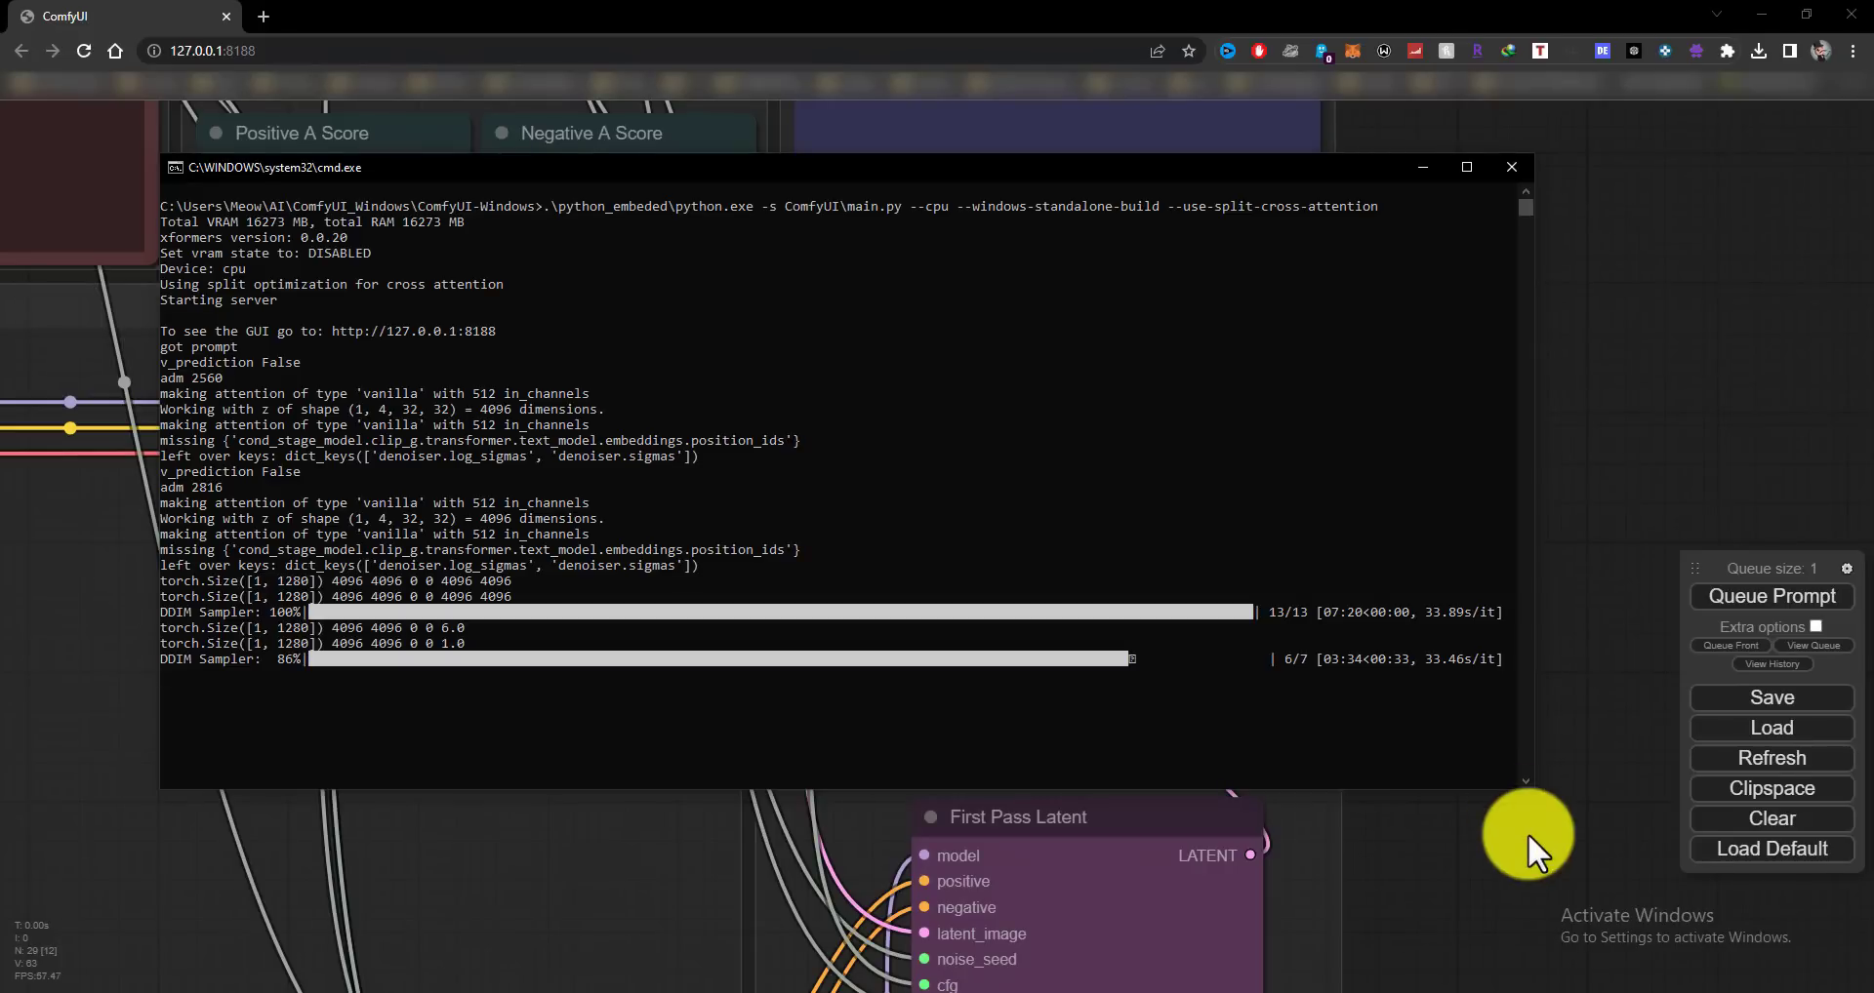
pyautogui.hotkey('alt', 'Tab')
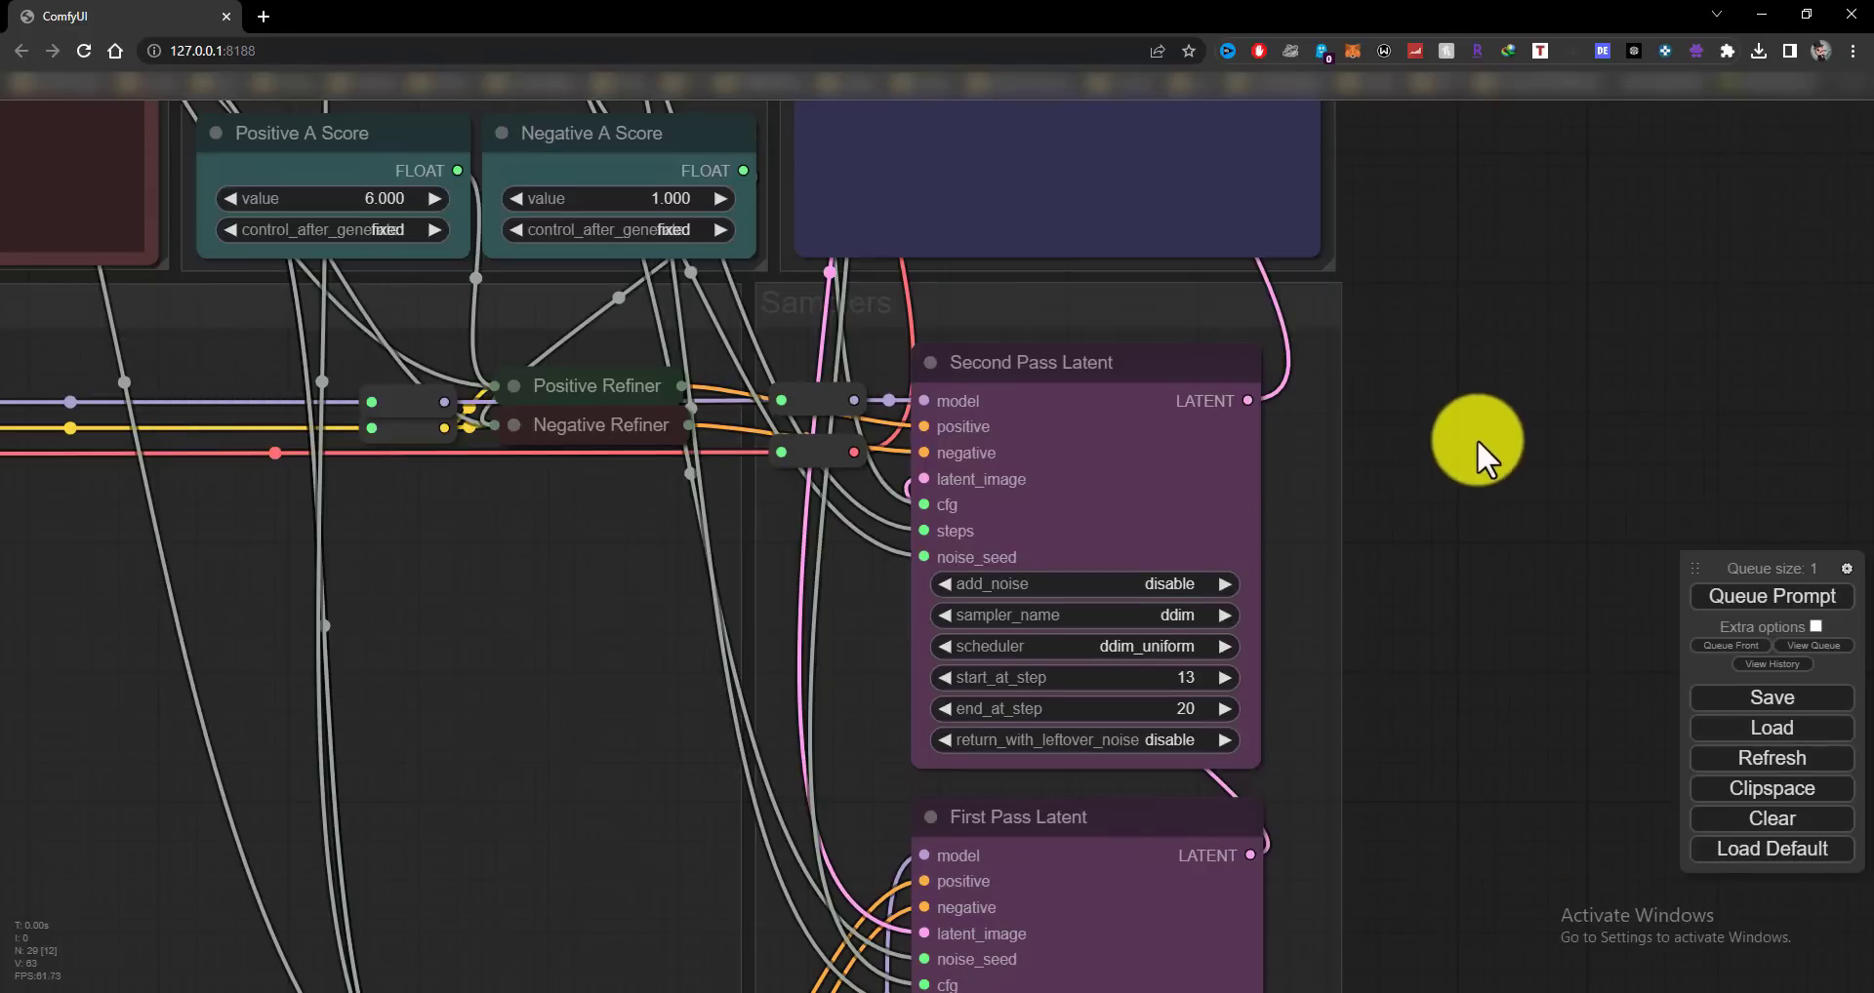
# Check the console for completion of the run and examine the generated image in the Refiner Output node.
pyautogui.moveTo(1477, 439); pyautogui.dragTo(1484, 857)
pyautogui.moveTo(1476, 523); pyautogui.dragTo(1477, 712)
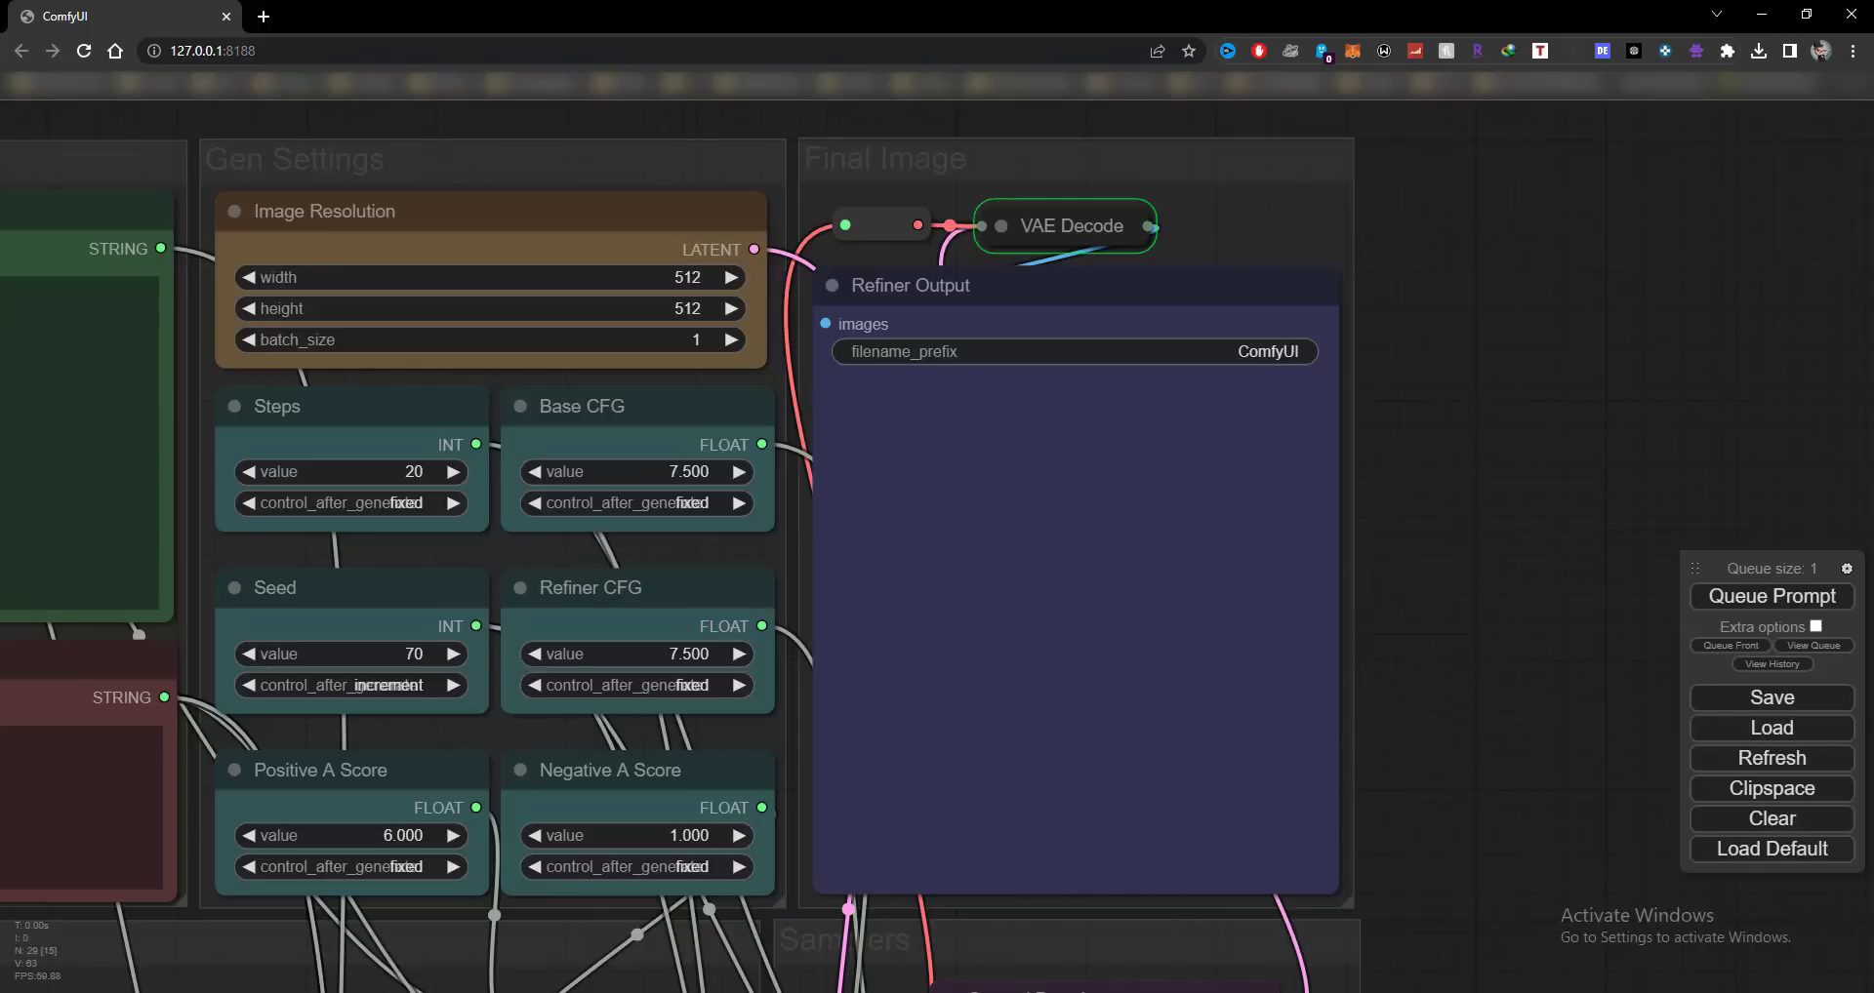
pyautogui.click(988, 992)
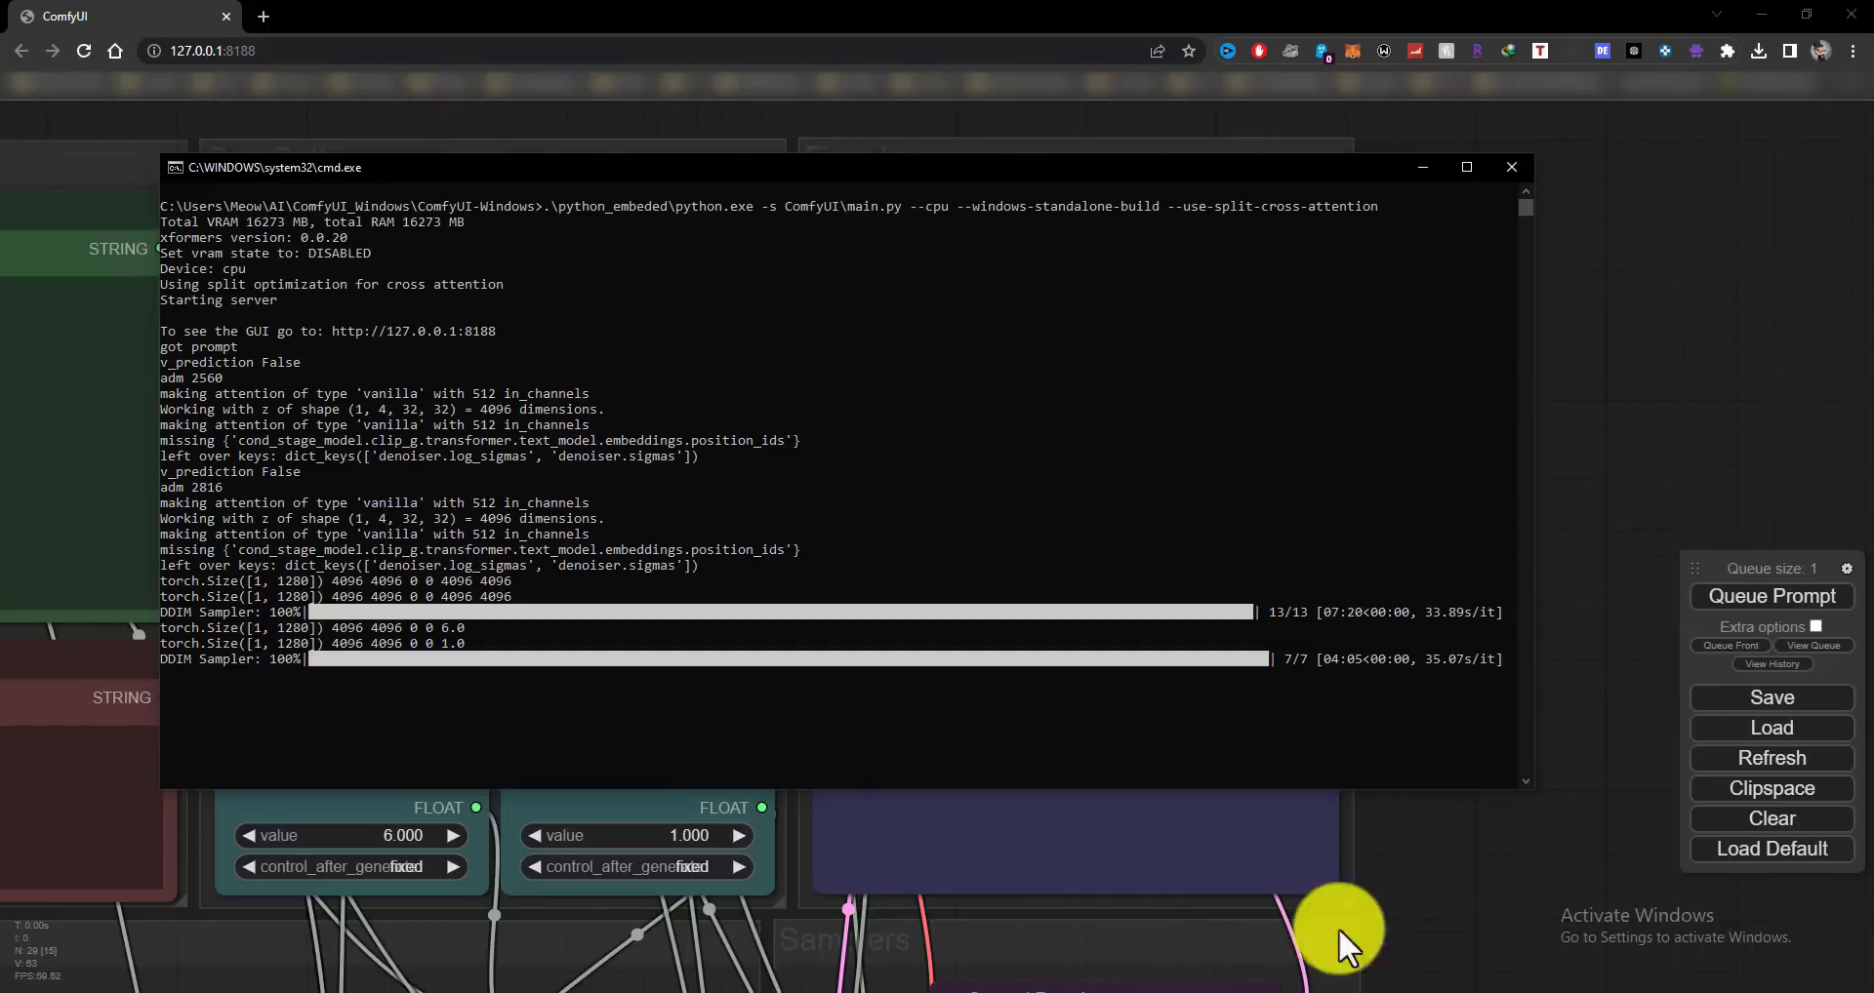
pyautogui.click(1456, 876)
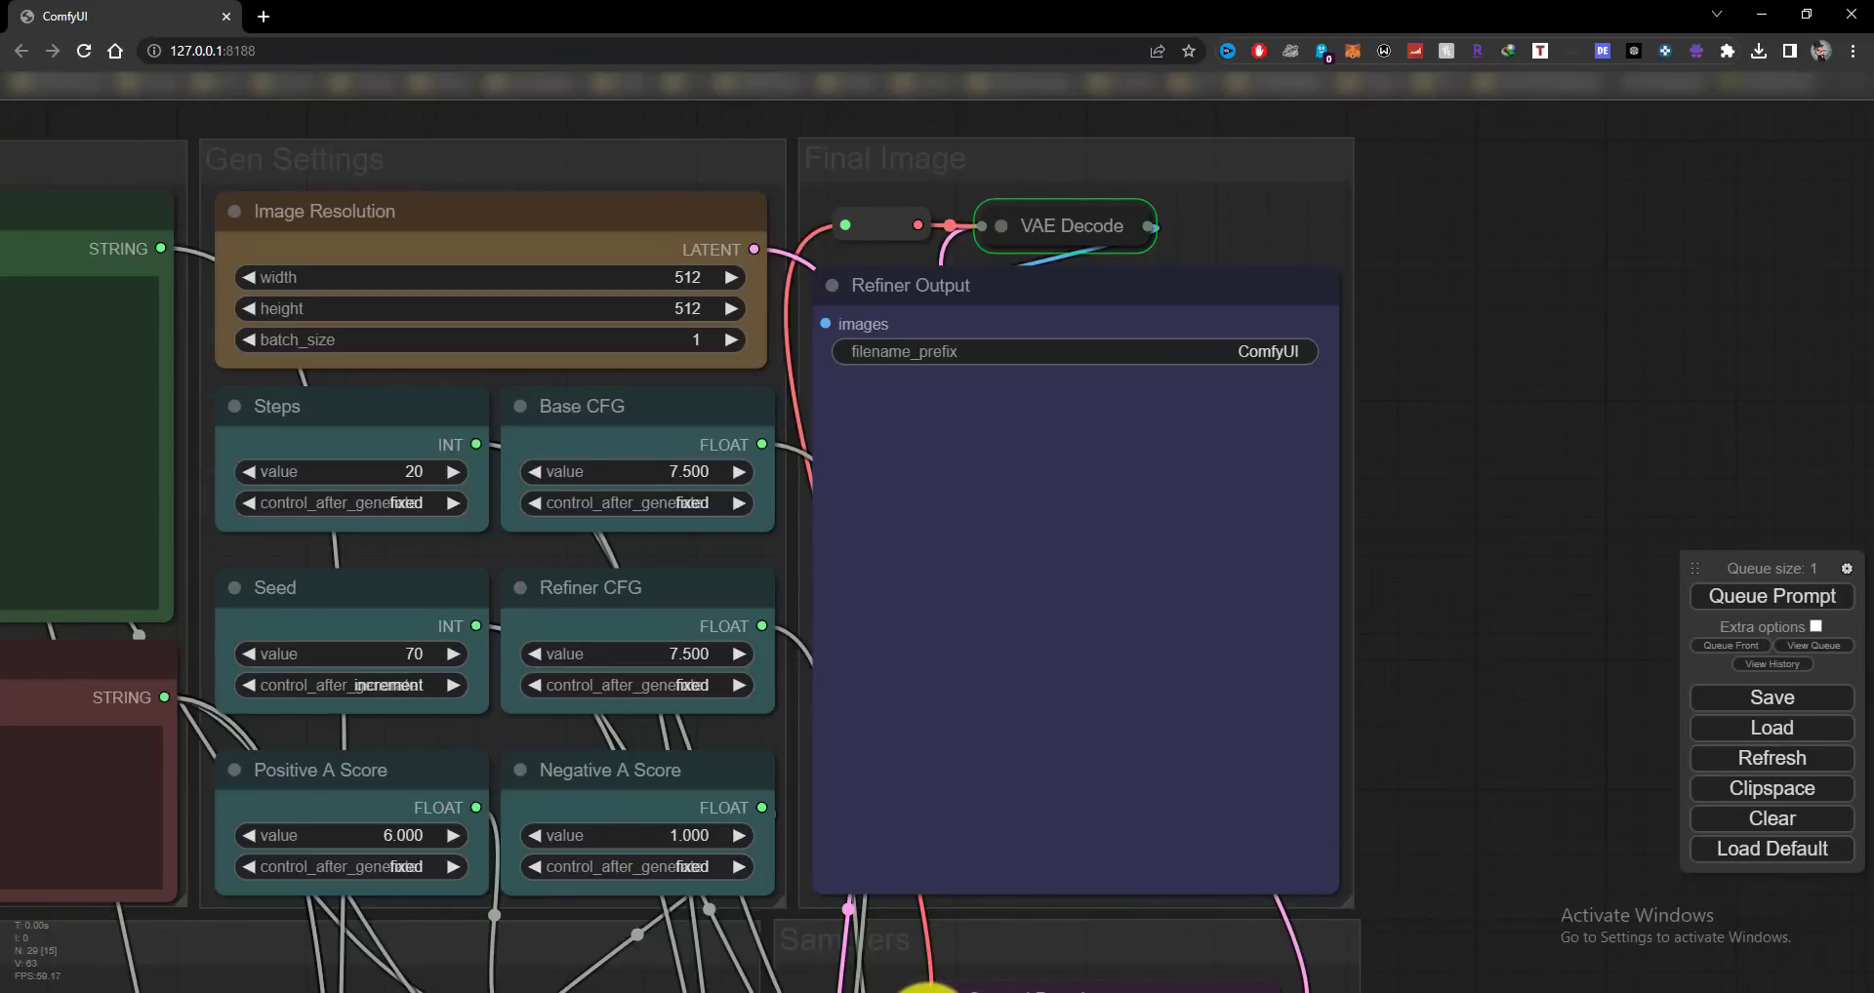
pyautogui.click(942, 987)
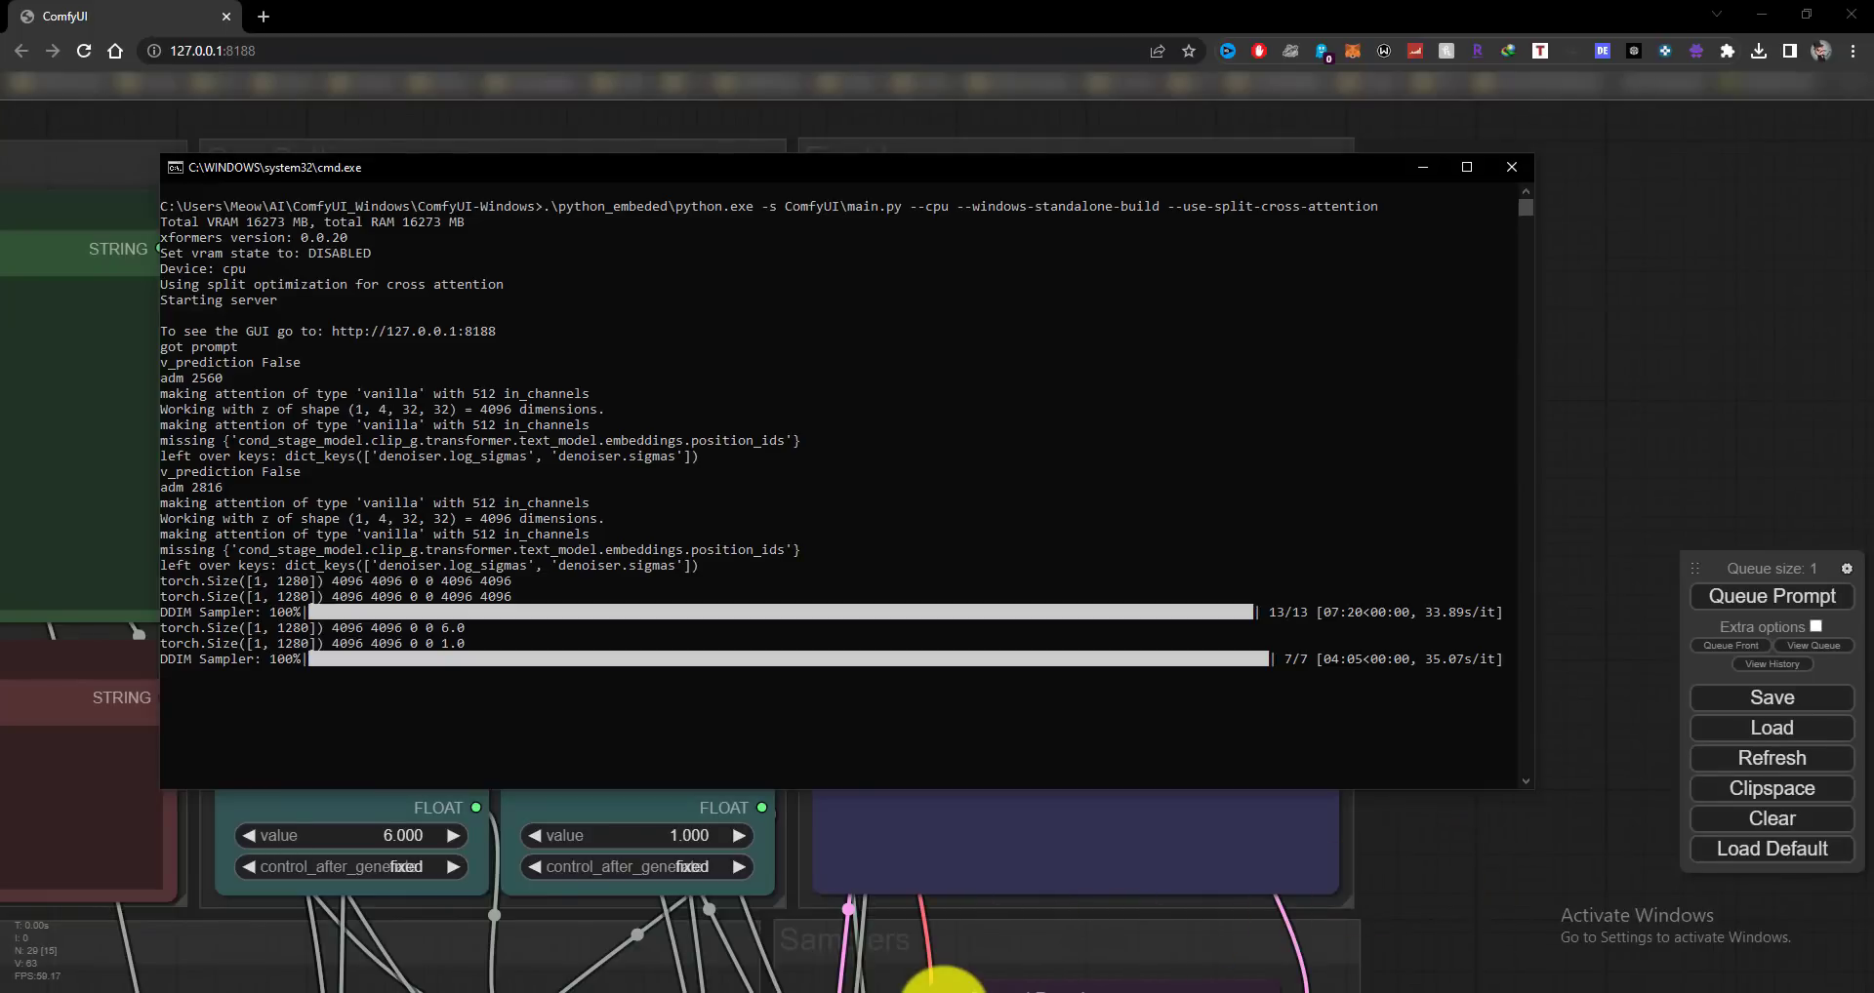
pyautogui.click(1504, 815)
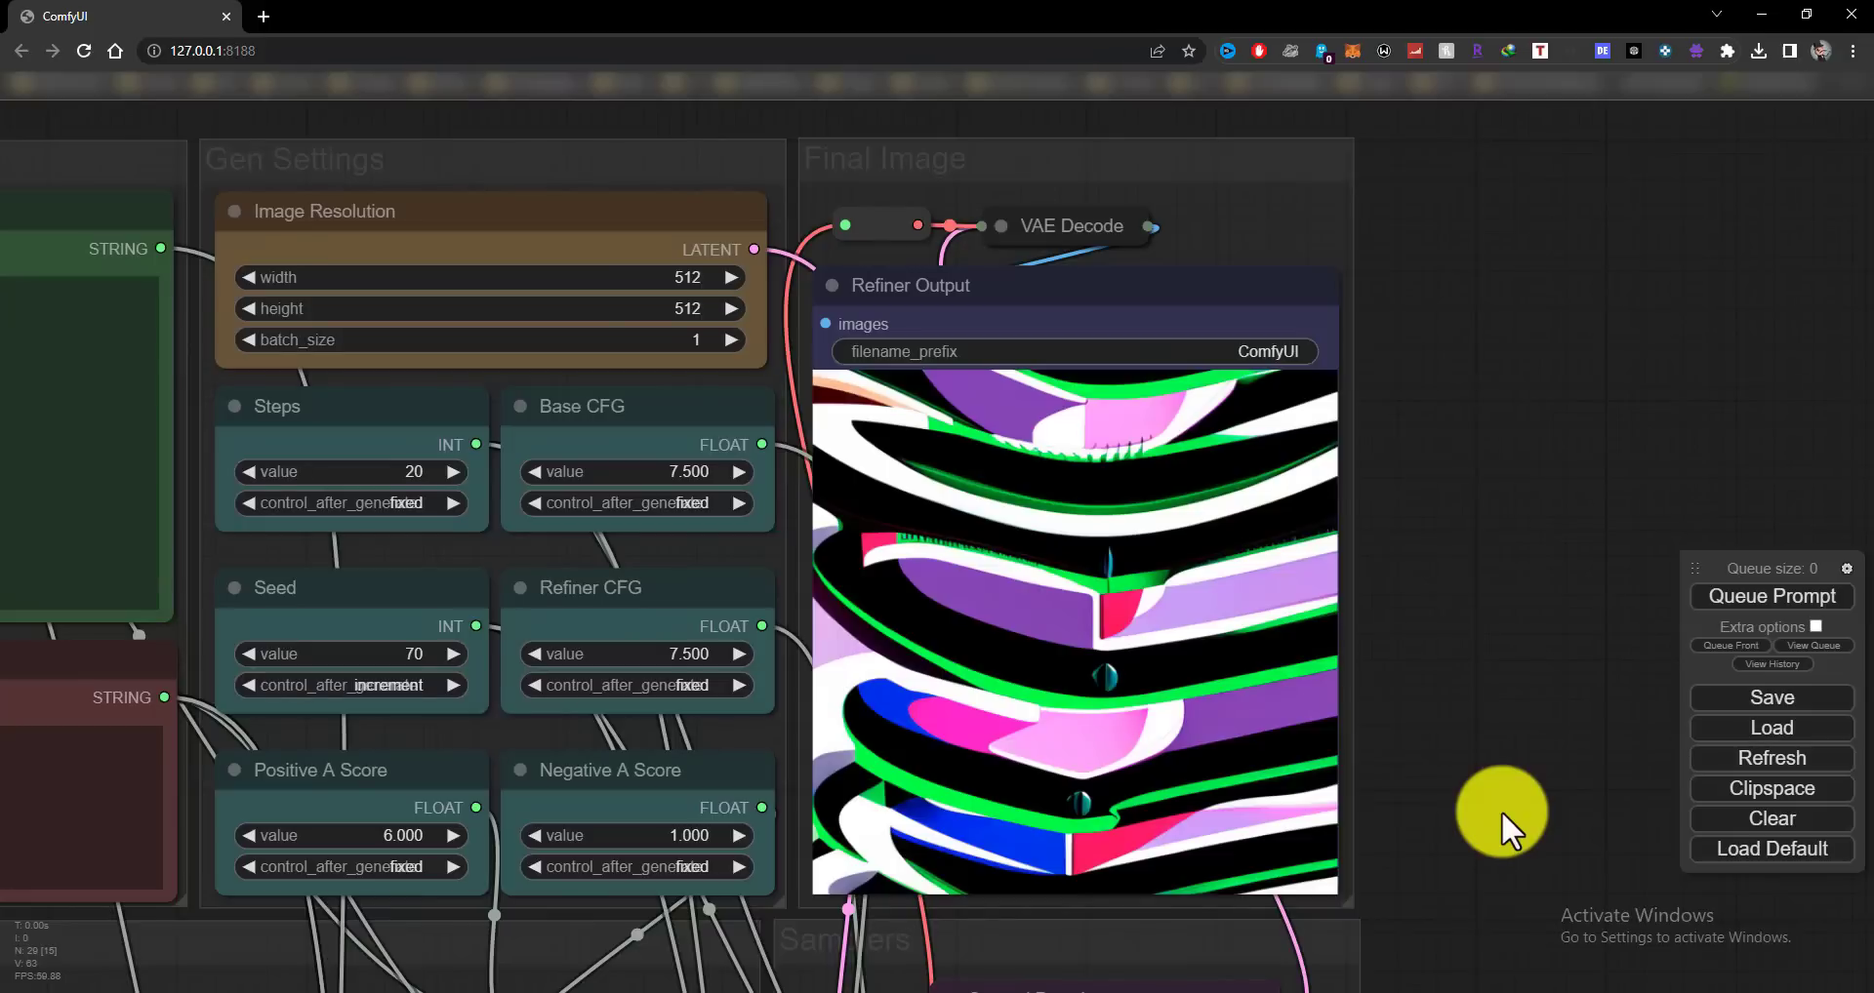
pyautogui.moveTo(1503, 815); pyautogui.dragTo(1501, 744)
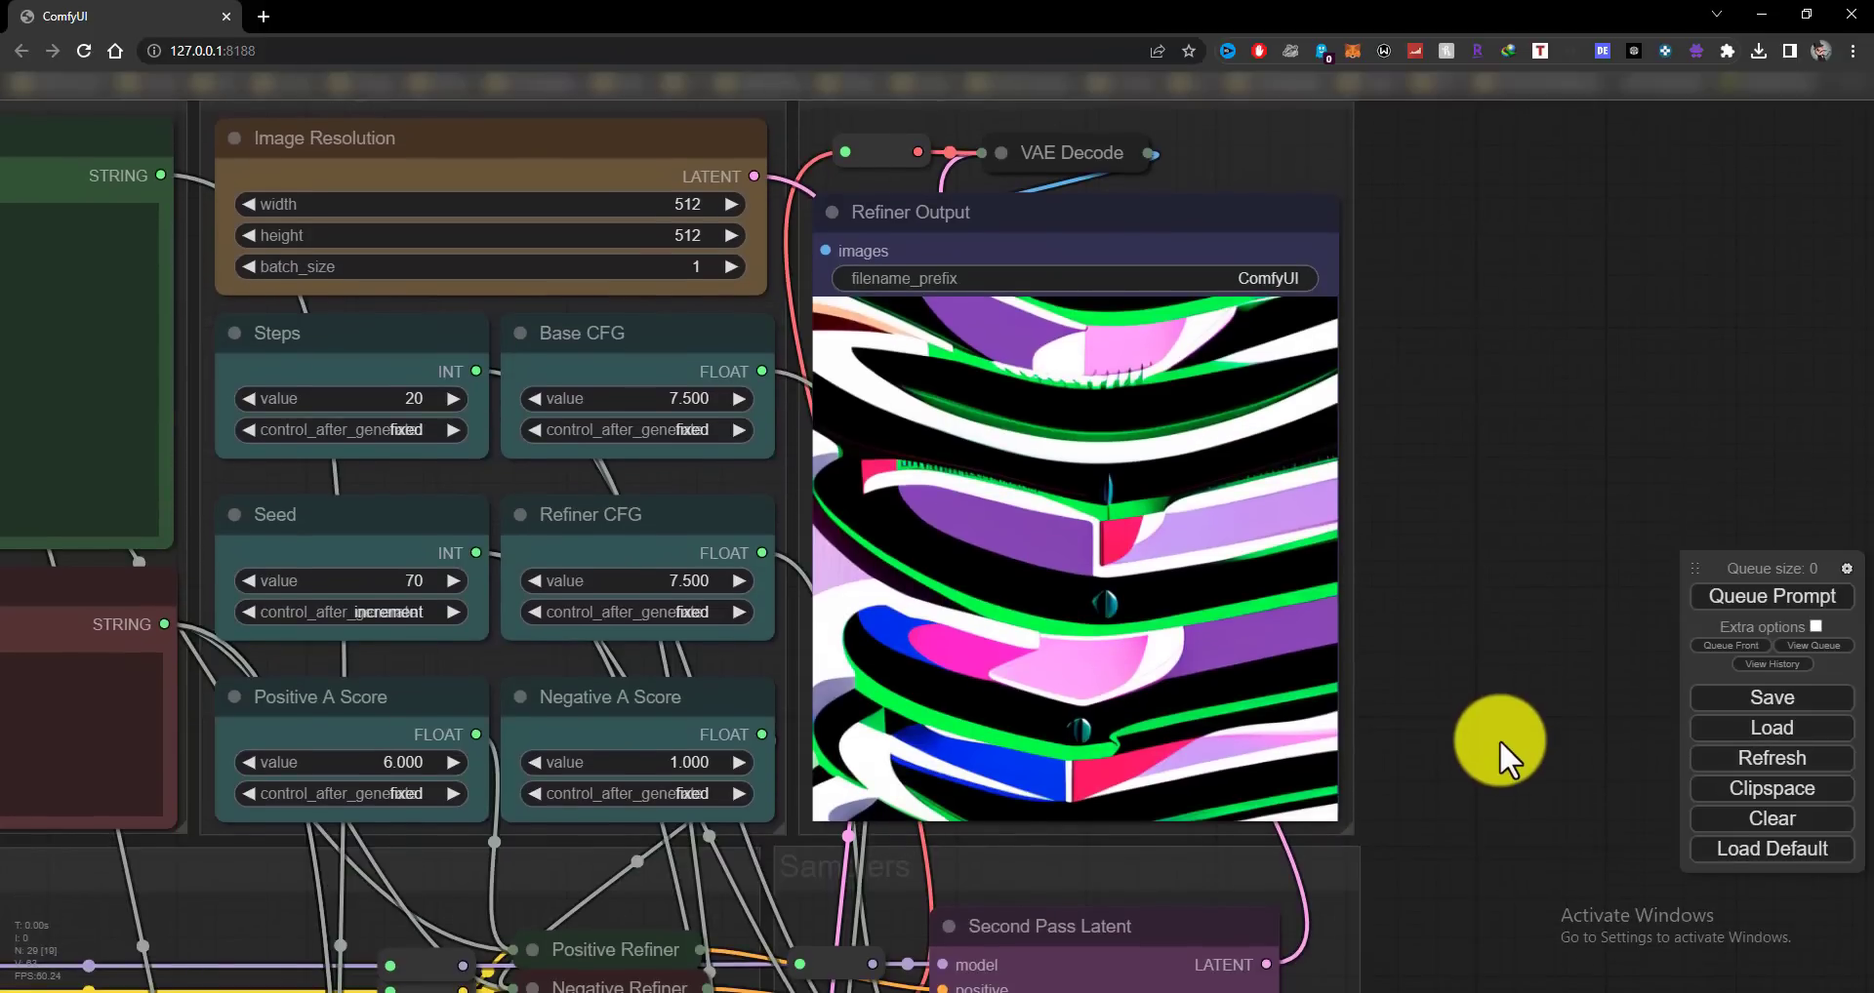